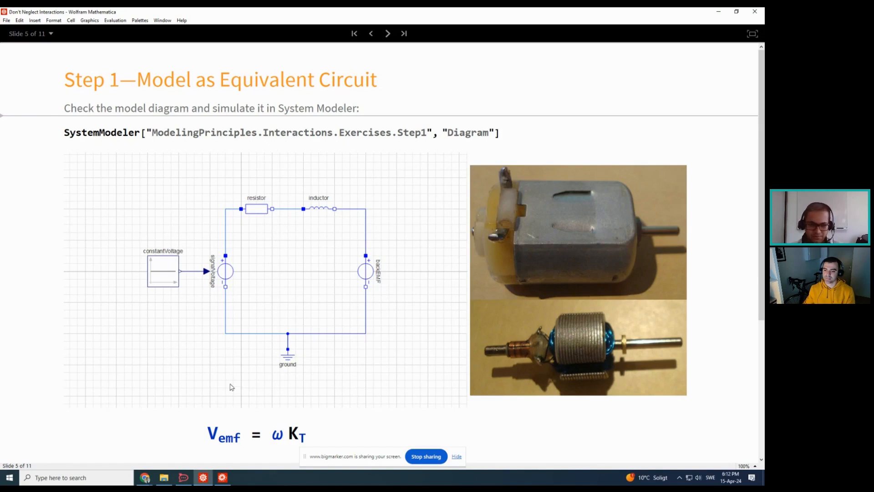
# Switch to System Modeler Model Center, maximize its window and expand the ModelingPrinciples library with larger class icons
pyautogui.click(225, 477)
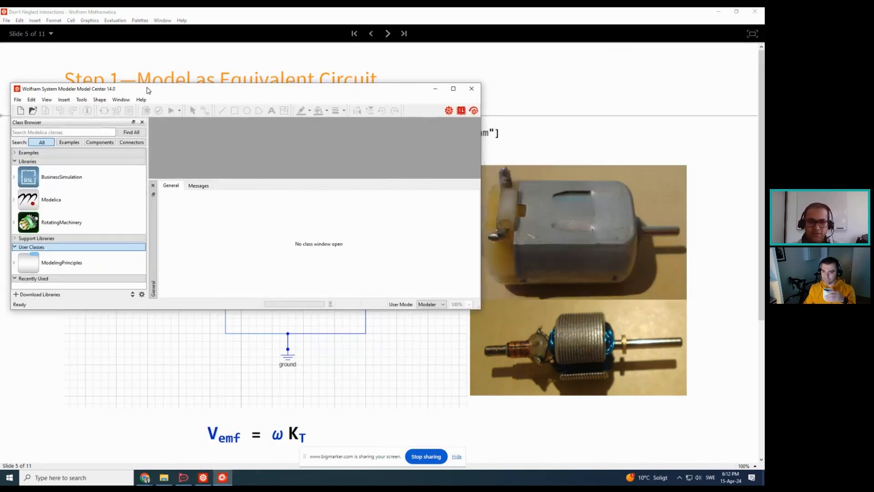
pyautogui.doubleClick(157, 89)
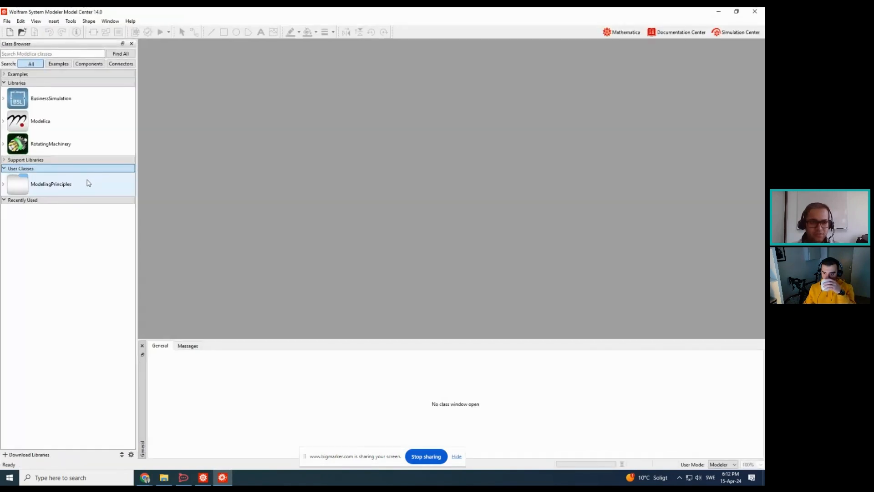
pyautogui.doubleClick(39, 188)
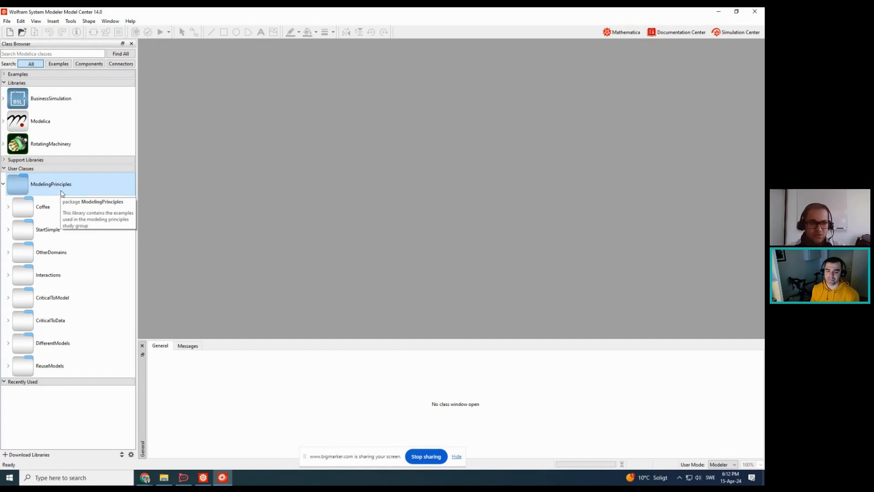
pyautogui.scroll(2, 63, 193)
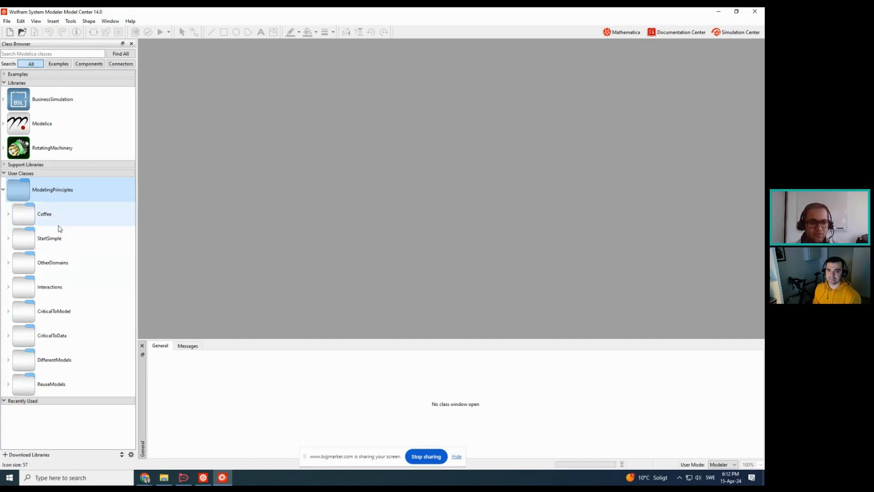
# Open the Step1 model from the Exercises package of ModelingPrinciples.Interactions
pyautogui.click(8, 288)
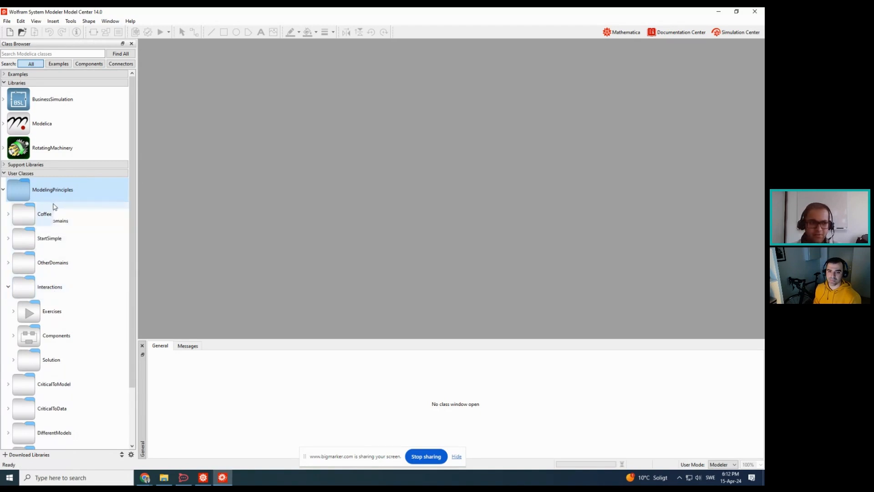
pyautogui.scroll(-1, 47, 210)
pyautogui.click(13, 273)
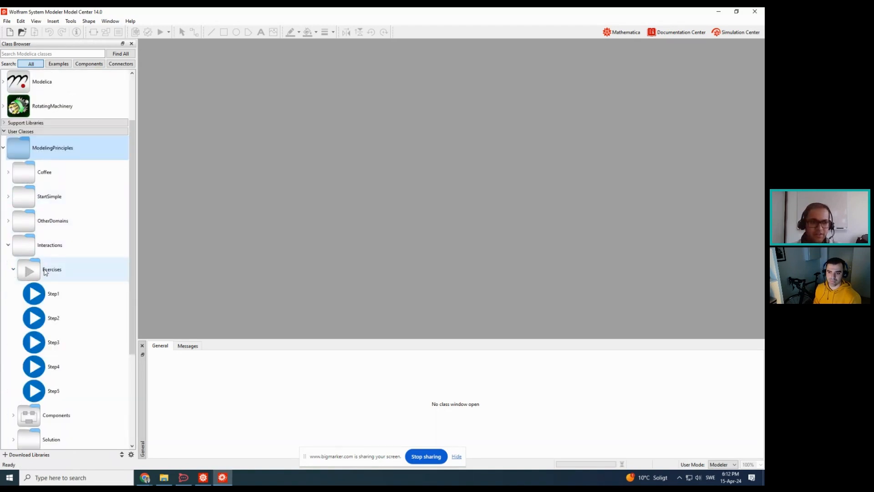
pyautogui.click(46, 272)
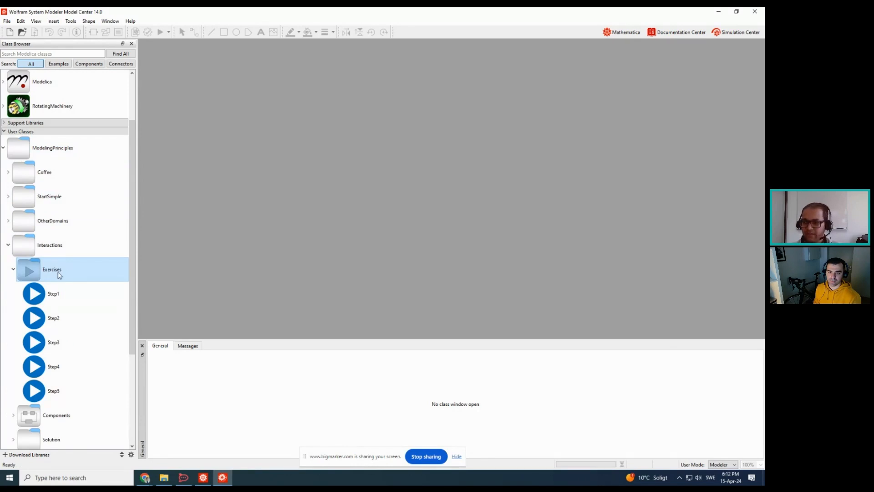
pyautogui.doubleClick(69, 297)
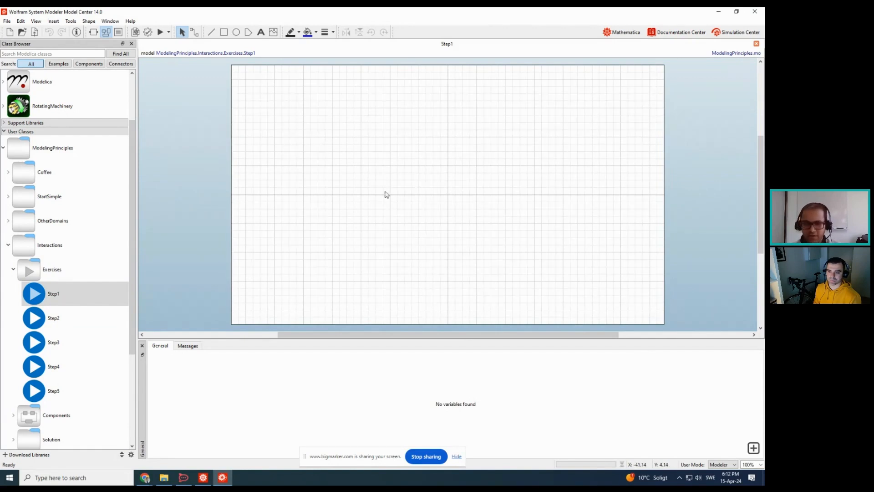
# Check the equivalent circuit slide in Mathematica, return to System Modeler and look through the contents of the Interactions package
pyautogui.scroll(2, 80, 201)
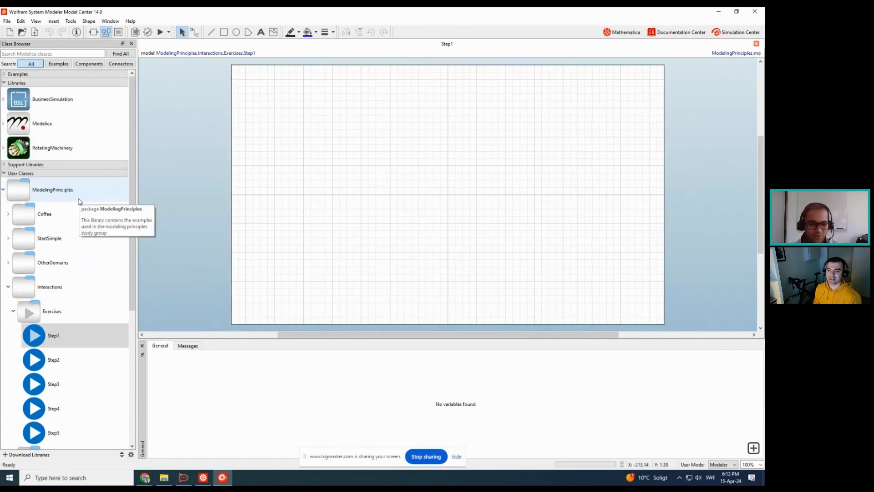
pyautogui.hotkey('alt', 'Tab')
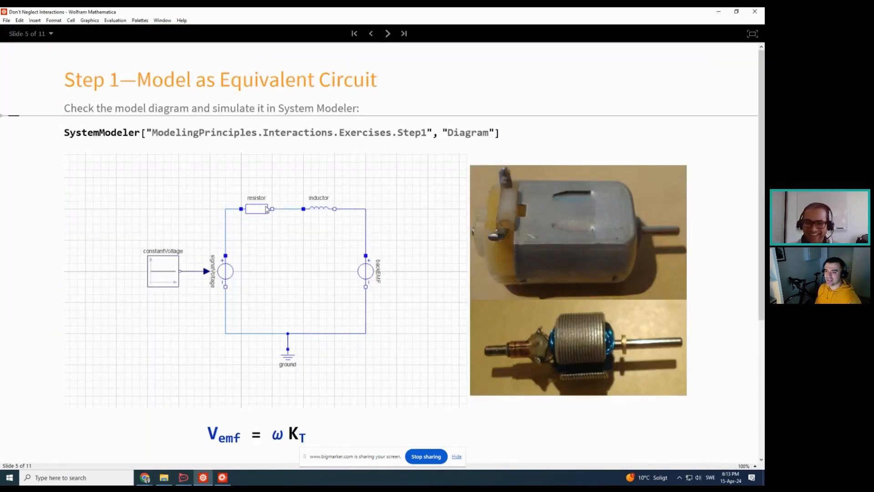
pyautogui.hotkey('alt', 'Tab')
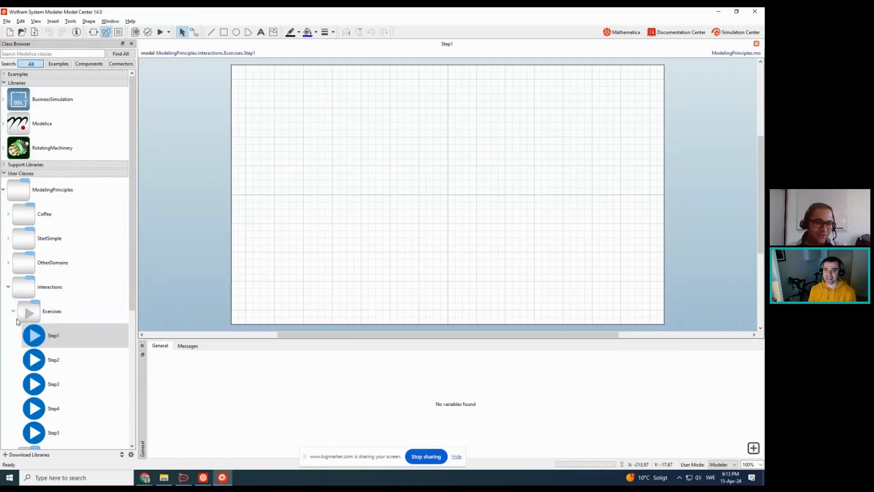
pyautogui.scroll(-2, 21, 355)
pyautogui.click(13, 357)
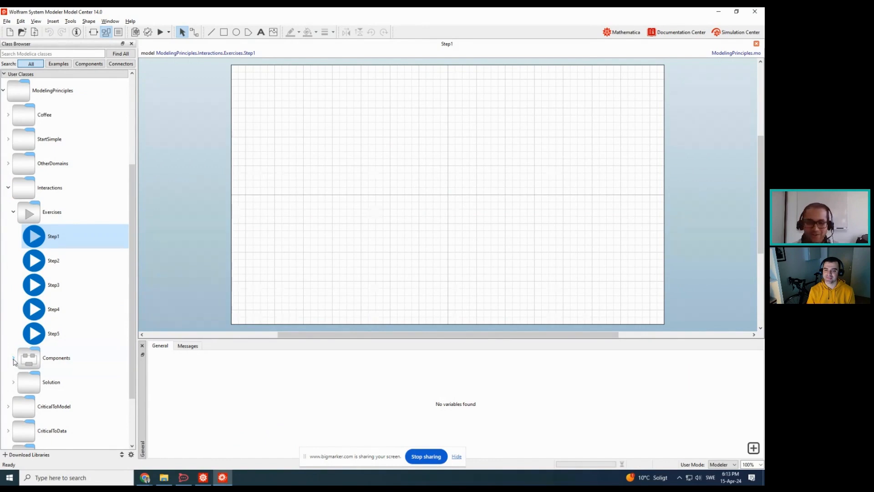
pyautogui.scroll(2, 14, 362)
pyautogui.scroll(1, 36, 329)
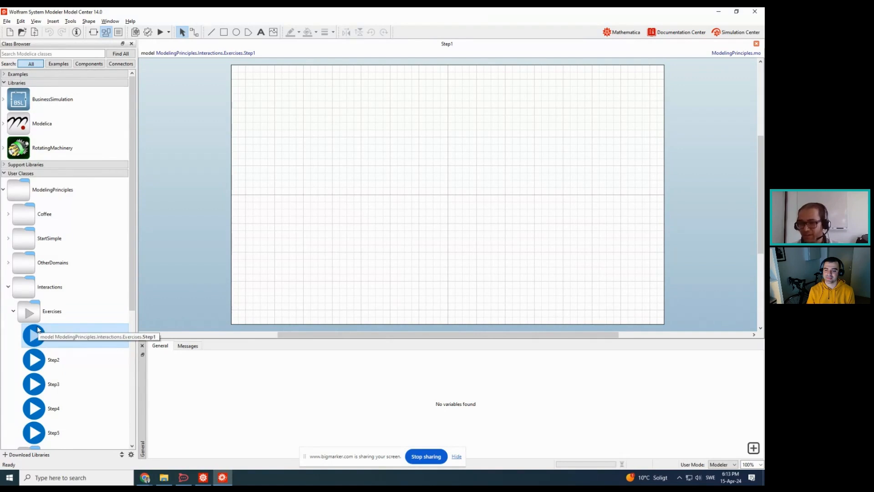
# Expand the Modelica library and examine its domain packages, including the MultiBody, Rotational and Translational packages under Mechanics
pyautogui.click(3, 124)
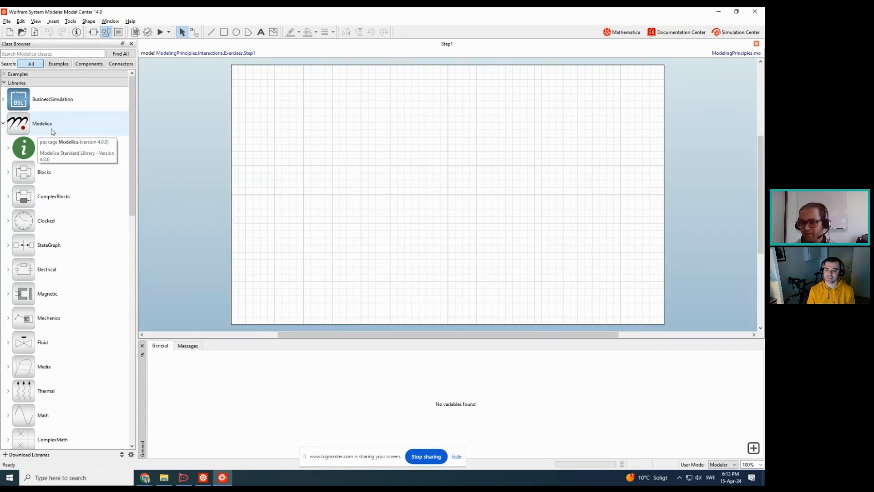
pyautogui.scroll(-2, 82, 167)
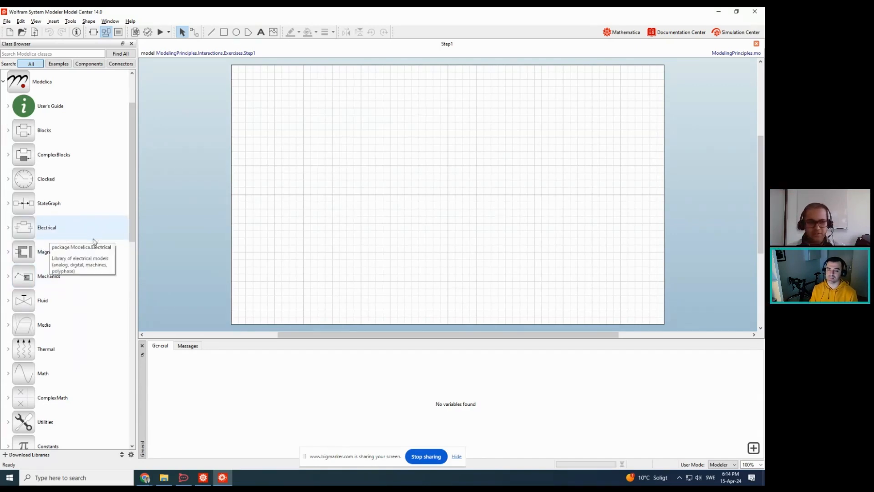
pyautogui.click(9, 277)
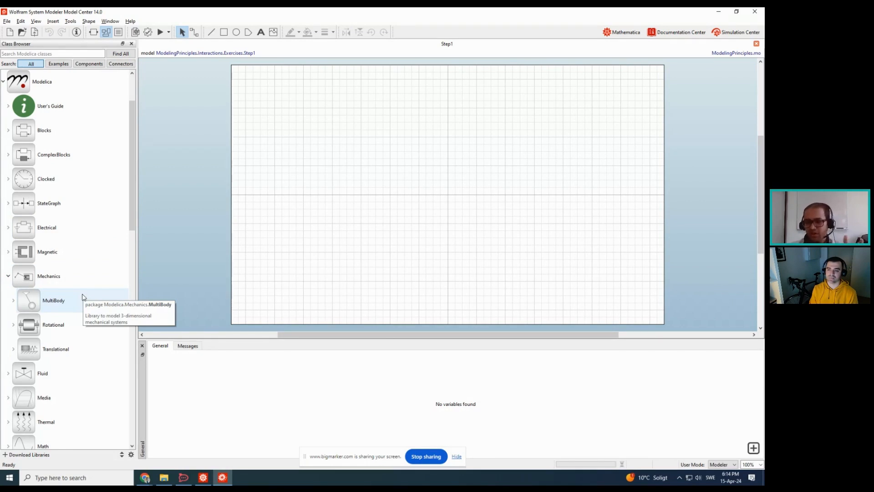
pyautogui.click(79, 326)
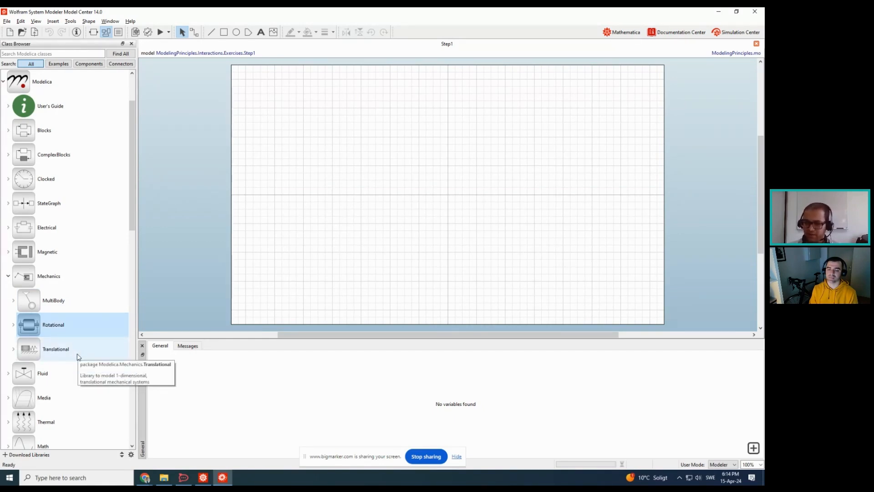
# Expand the Analog package of Modelica.Electrical and open its CauerLowPassAnalog example to view the circuit
pyautogui.click(10, 230)
pyautogui.scroll(-1, 10, 232)
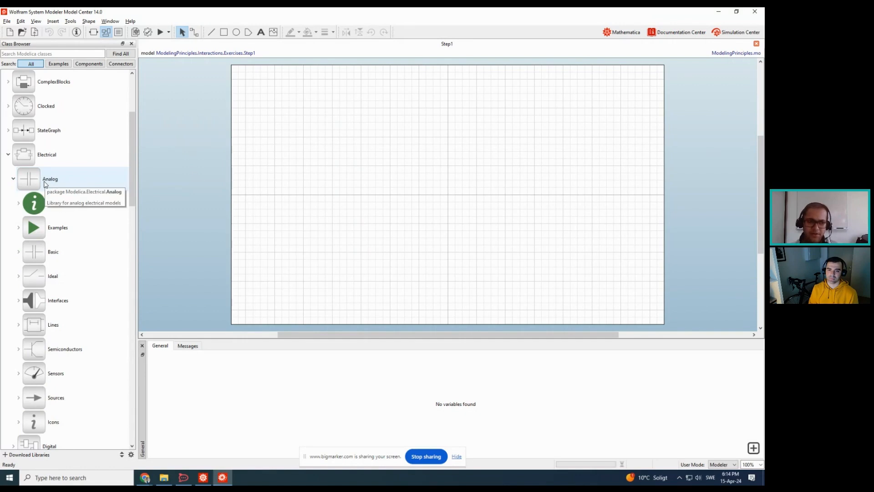
pyautogui.scroll(-1, 45, 183)
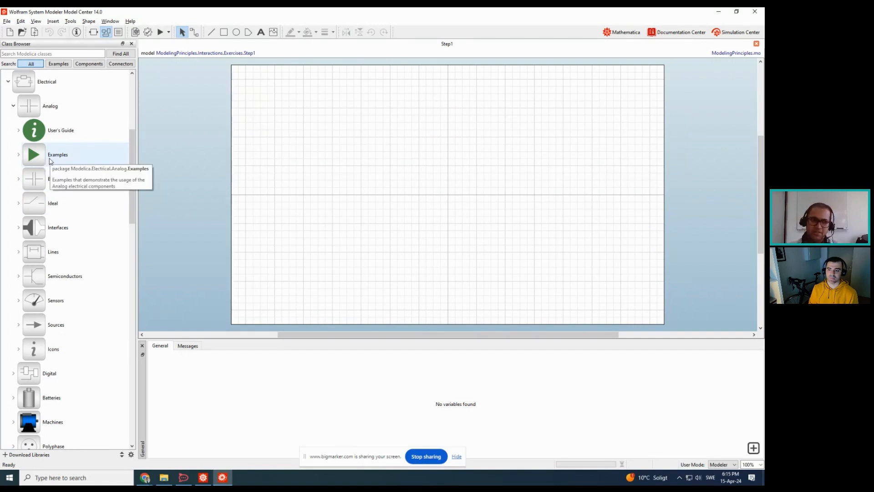
pyautogui.click(19, 154)
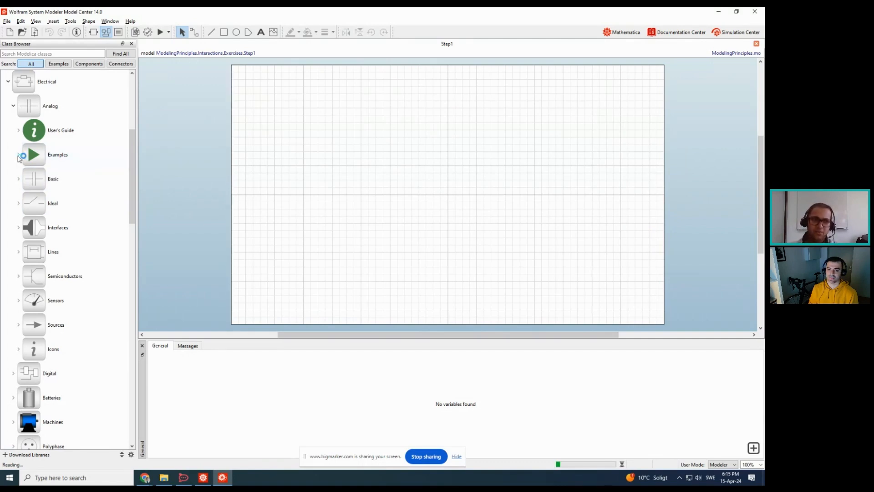
pyautogui.doubleClick(61, 178)
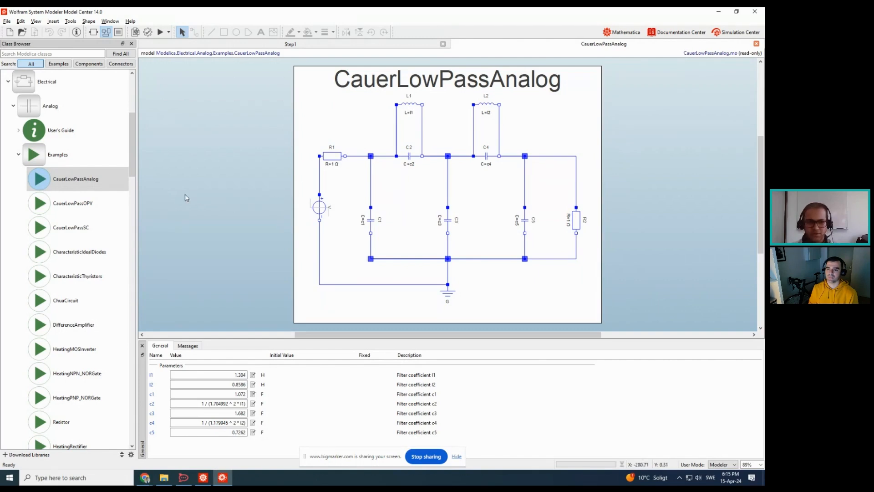
# Look through the example models of the Analog package and collapse the Examples list
pyautogui.click(19, 155)
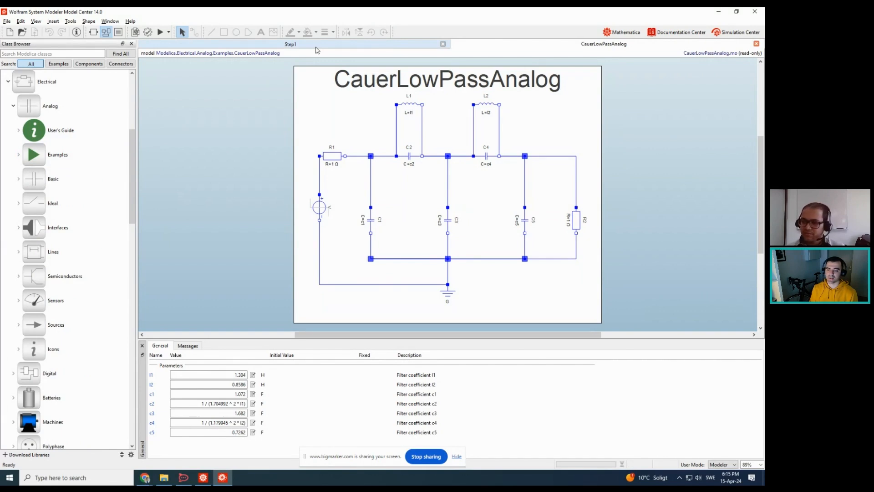
pyautogui.click(18, 156)
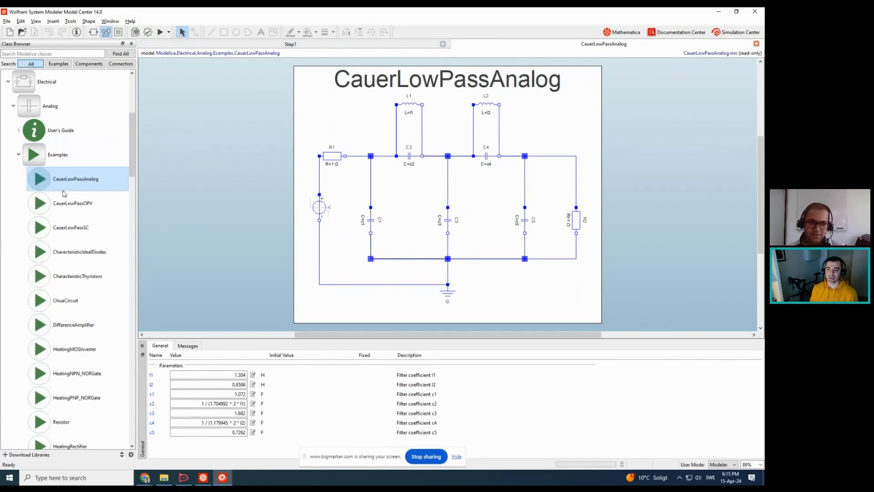
pyautogui.scroll(-1, 64, 195)
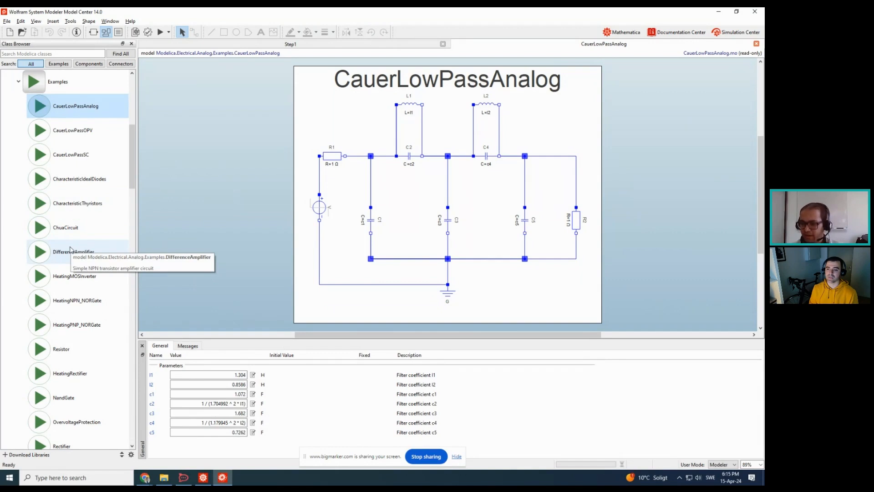
pyautogui.scroll(1, 71, 250)
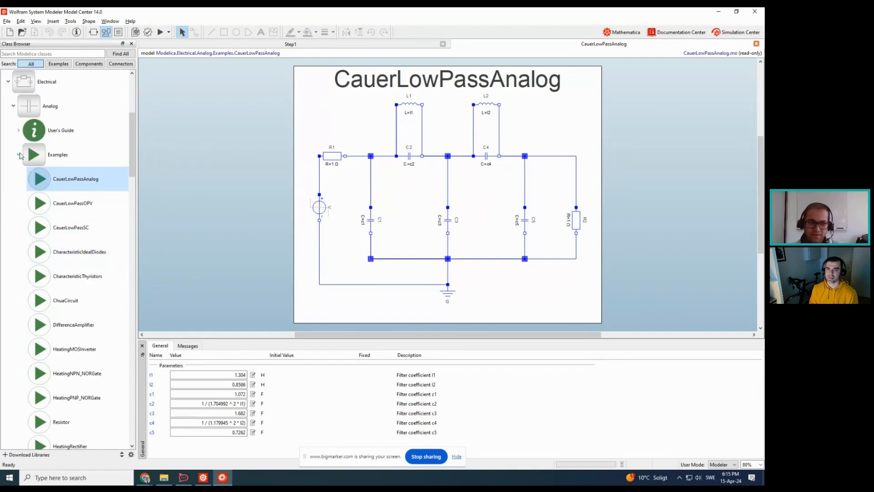
pyautogui.click(18, 156)
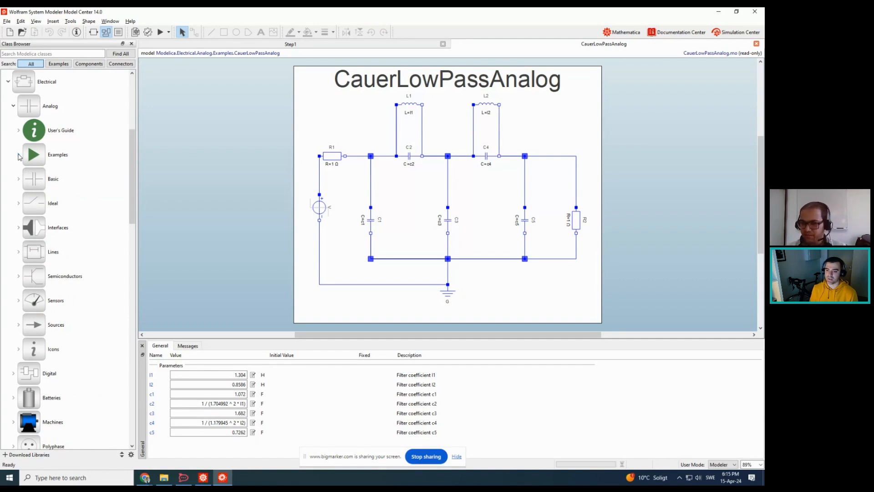
# Expand the Basic package of Modelica.Electrical.Analog and examine its electrical components
pyautogui.click(18, 179)
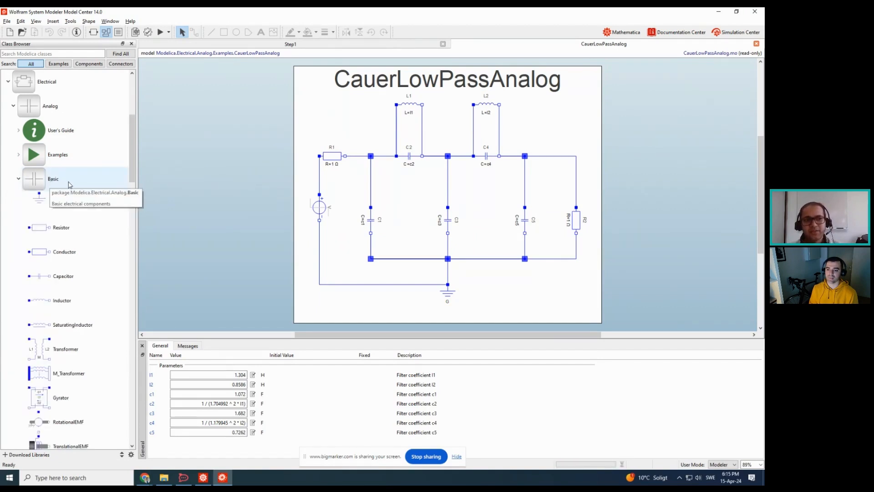
pyautogui.scroll(-1, 69, 184)
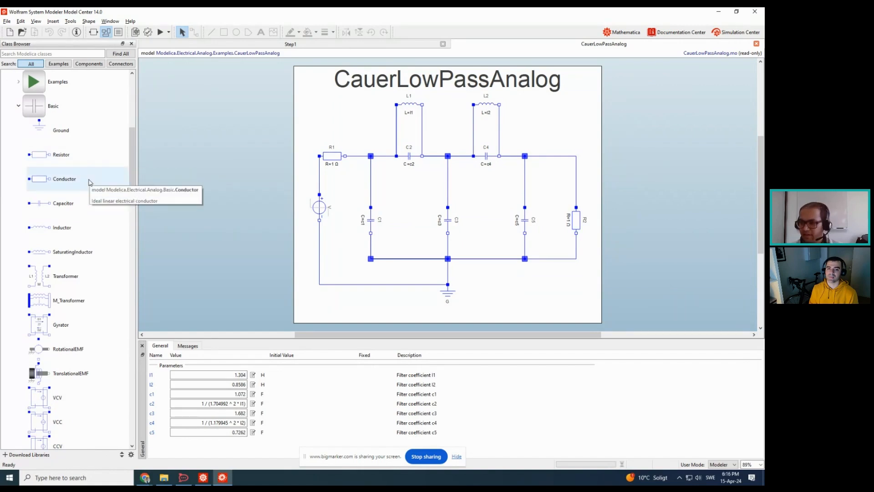
pyautogui.click(19, 106)
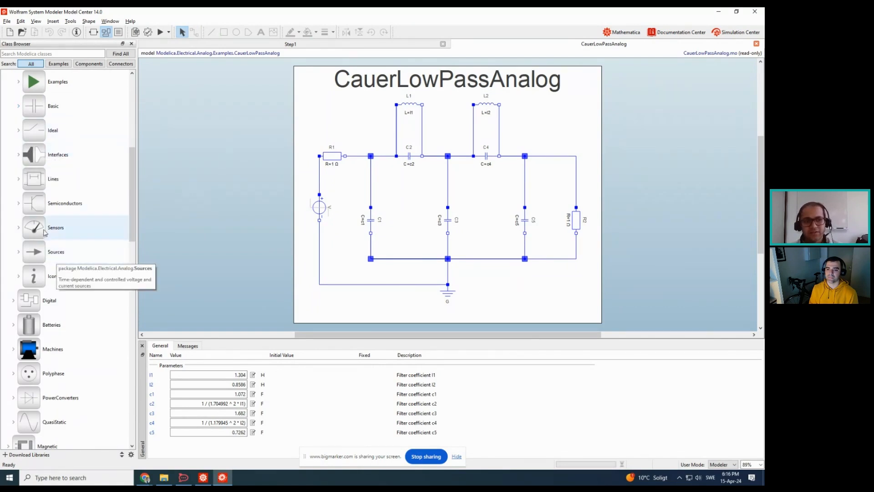
pyautogui.click(19, 106)
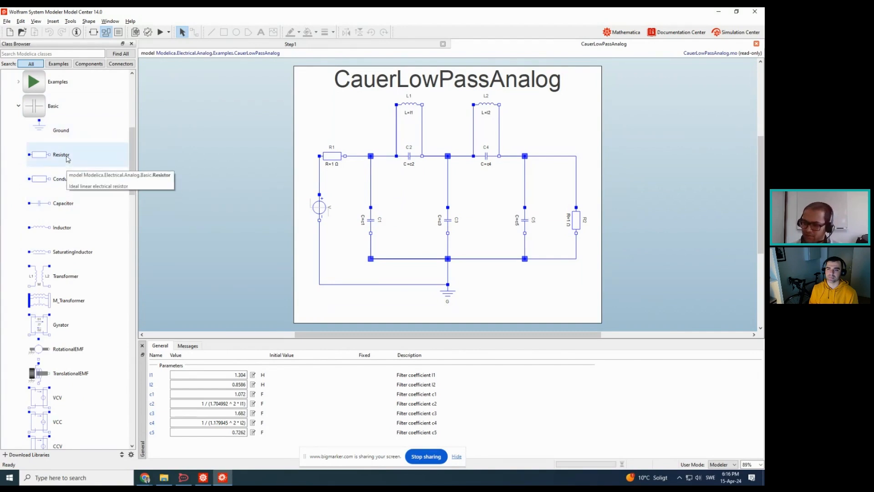
# Return to the Step1 diagram and consult the equivalent circuit slide in Mathematica for the required components
pyautogui.click(266, 46)
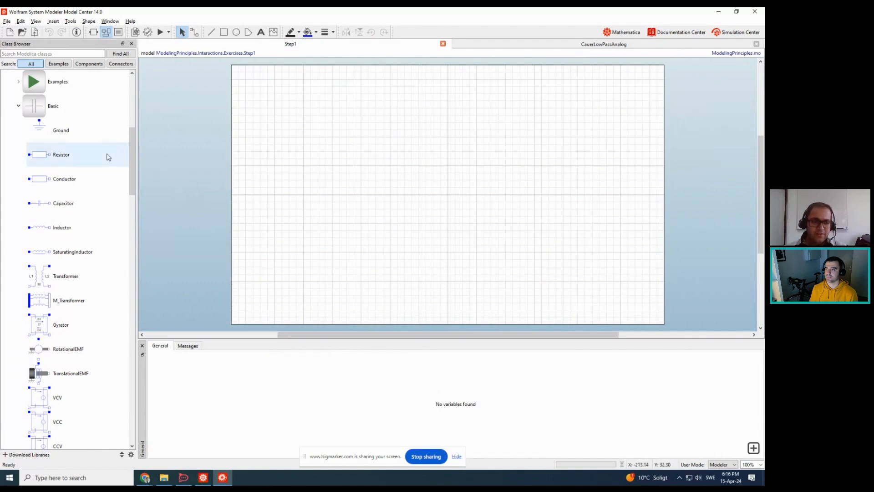
pyautogui.hotkey('alt', 'Tab')
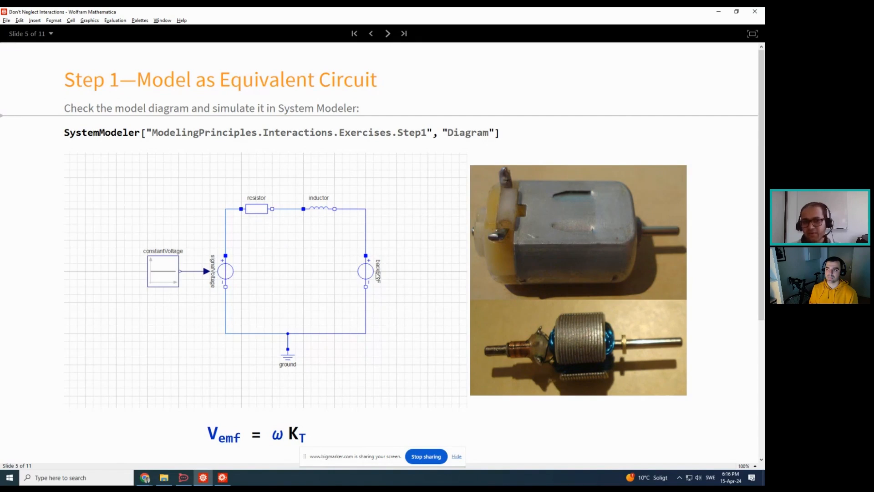
pyautogui.hotkey('alt', 'Tab')
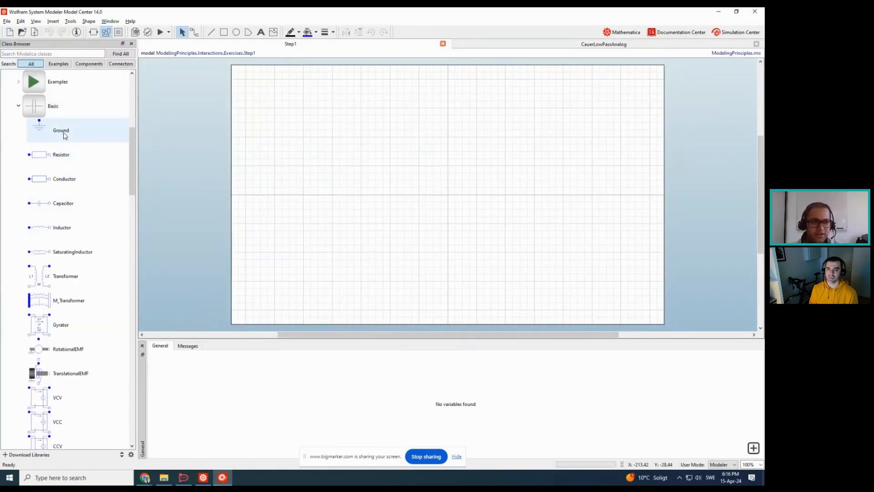
# Place a Ground component below the centre of the Step1 diagram and a Resistor in its upper-left area
pyautogui.moveTo(64, 132); pyautogui.dragTo(450, 270)
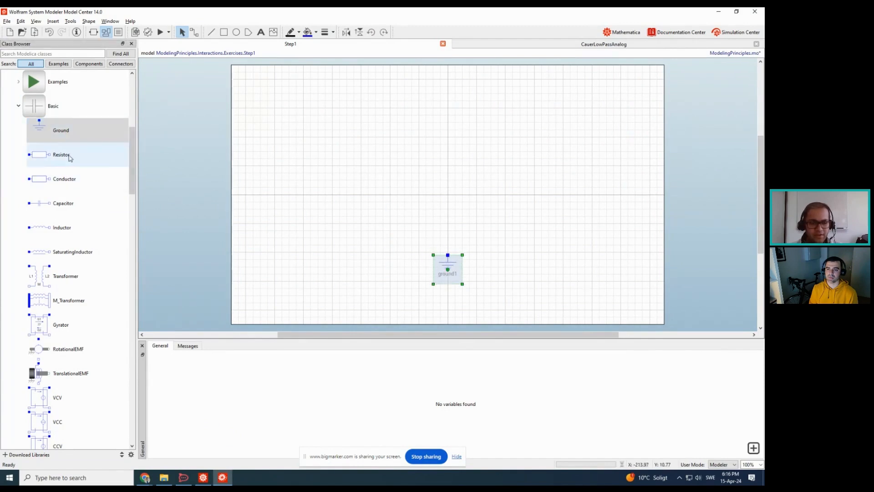
pyautogui.moveTo(69, 157); pyautogui.dragTo(392, 138)
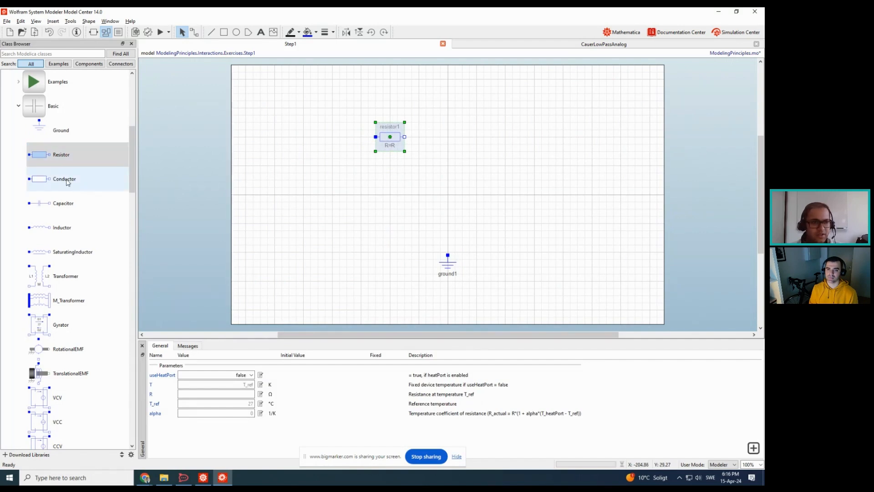
# Place an Inductor in the upper-right area of the diagram, level with the resistor, and collapse the Basic package
pyautogui.moveTo(62, 227); pyautogui.dragTo(501, 140)
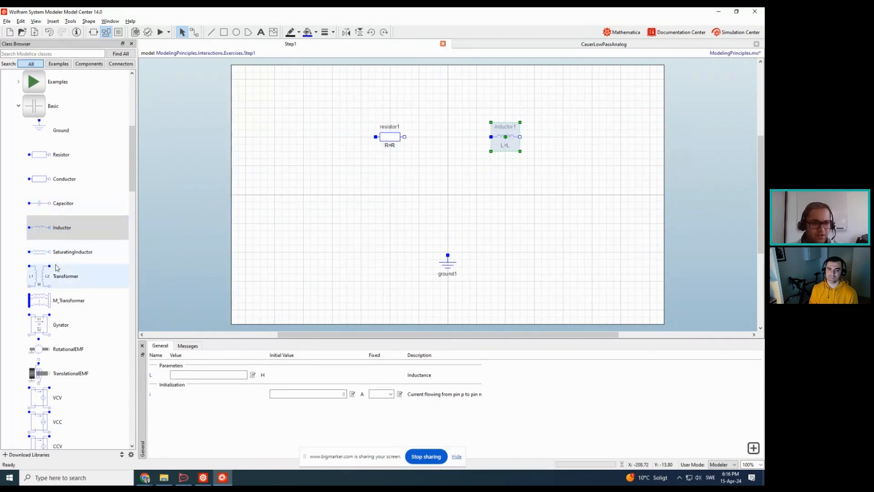
pyautogui.scroll(-3, 57, 269)
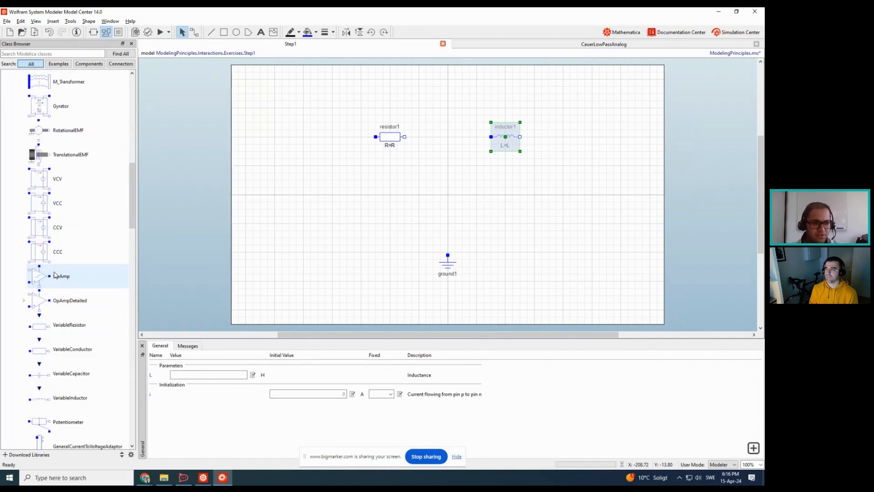
pyautogui.scroll(4, 55, 275)
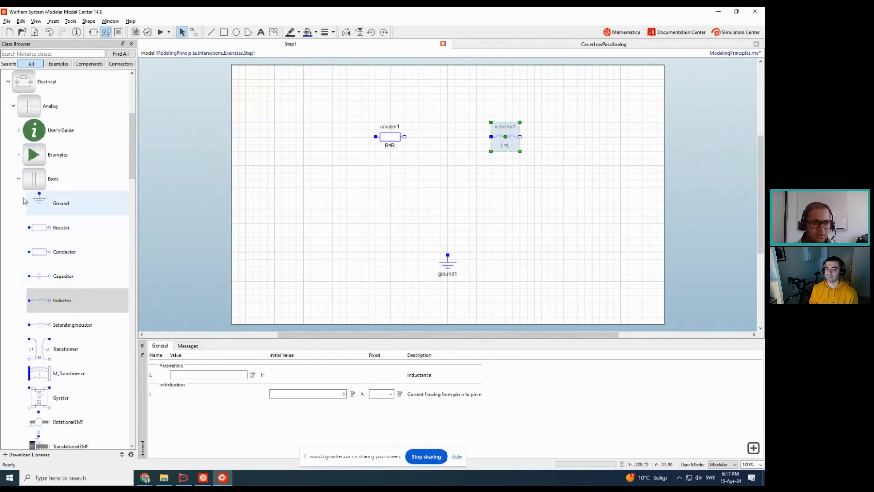
pyautogui.click(19, 180)
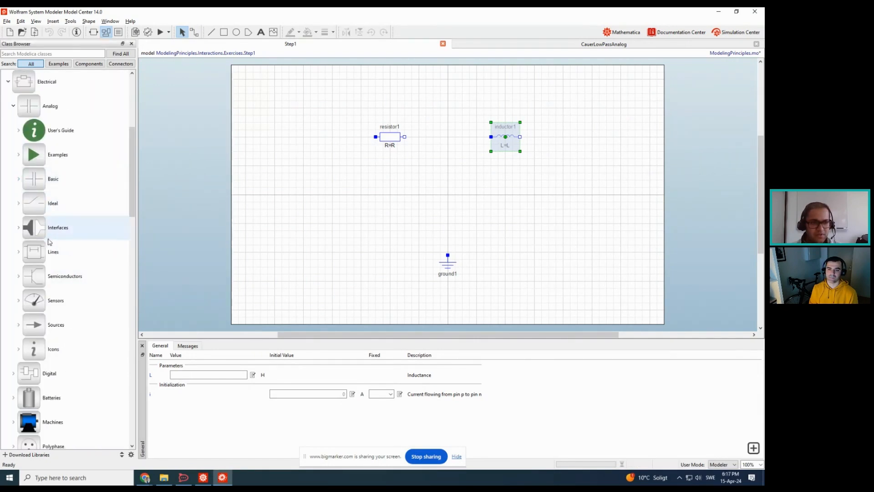
# Place a SignalVoltage from the Sources package below and left of the resistor and rotate it clockwise by three quarter turns
pyautogui.click(19, 326)
pyautogui.scroll(-1, 26, 320)
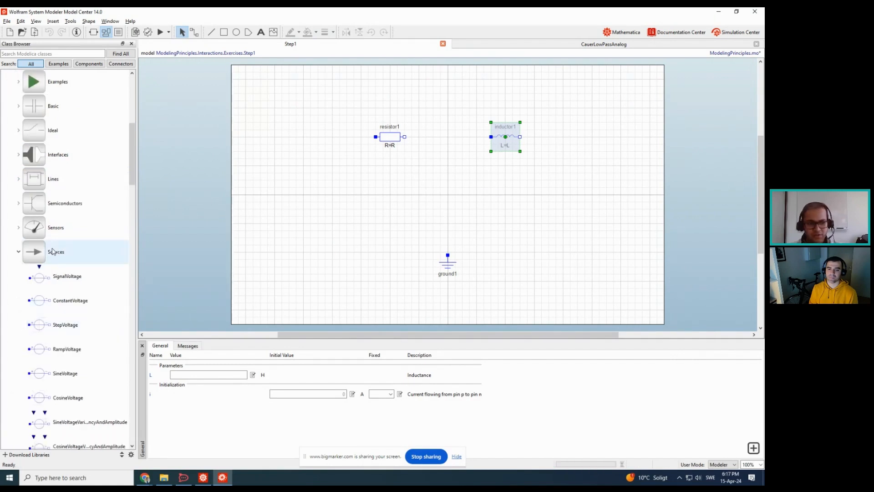
pyautogui.scroll(-1, 55, 253)
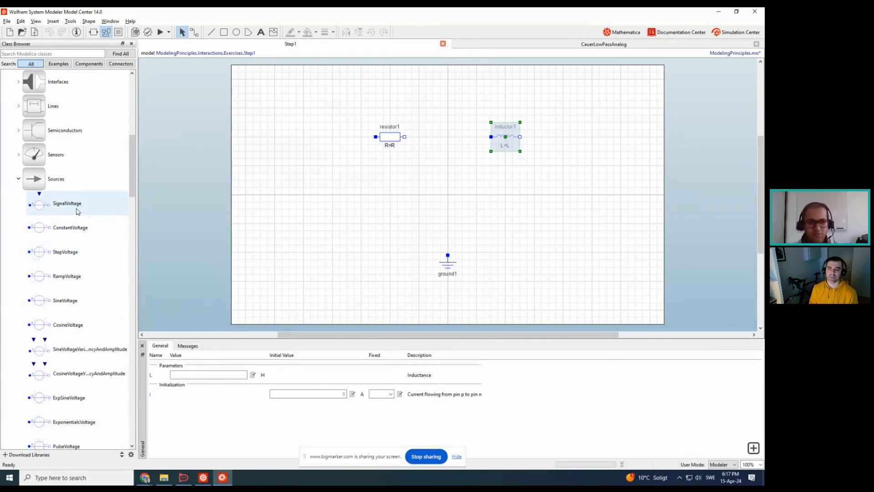
pyautogui.moveTo(77, 211); pyautogui.dragTo(333, 198)
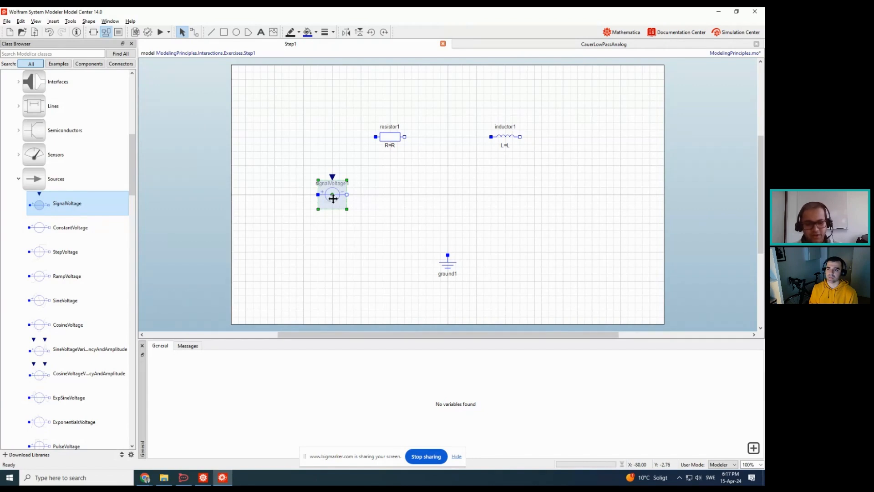
pyautogui.hotkey('ctrl', 'r')
pyautogui.hotkey('ctrl', 'r')
pyautogui.hotkey('ctrl', 'r')
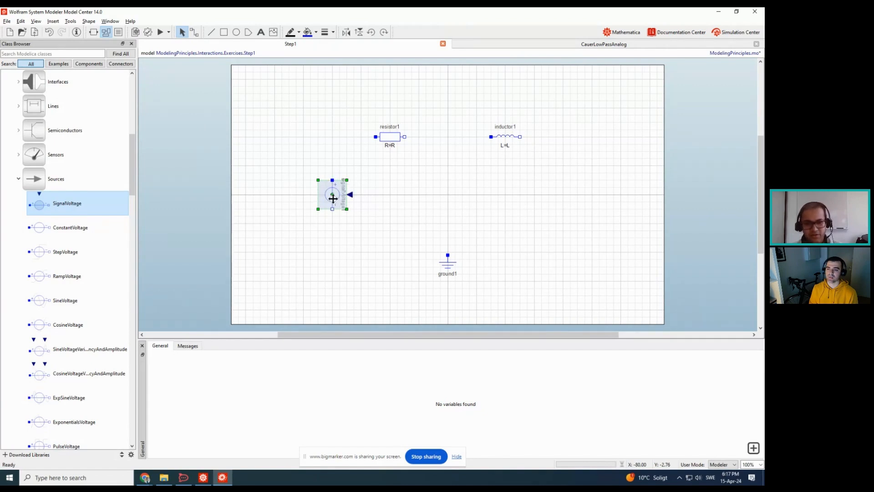
pyautogui.click(376, 211)
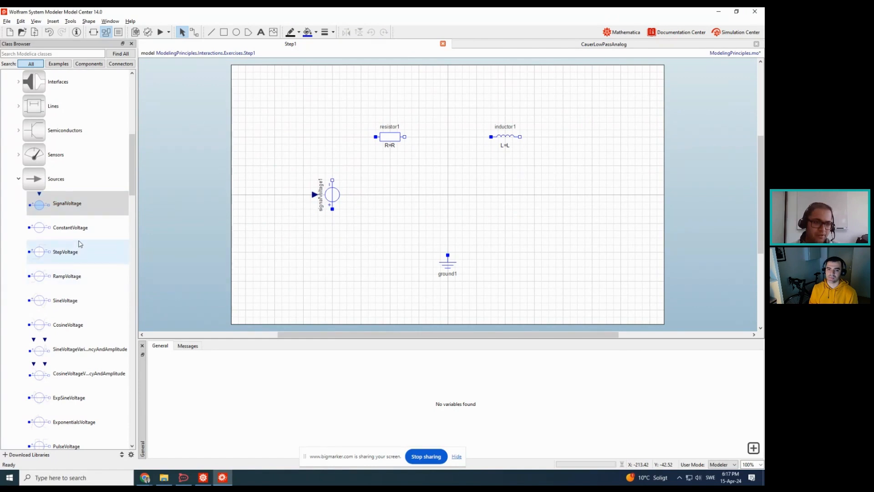
# Place a ConstantVoltage source below and right of the inductor, level with the signal voltage source
pyautogui.moveTo(80, 233); pyautogui.dragTo(565, 198)
pyautogui.click(524, 208)
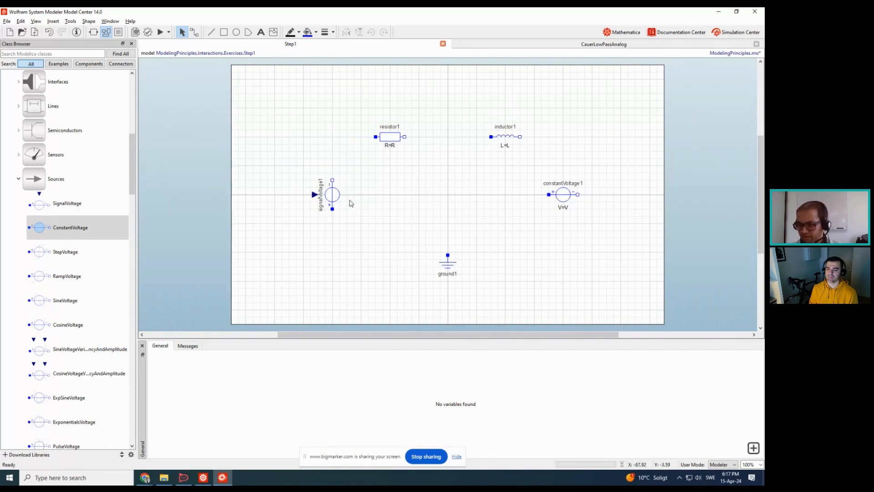
# Rename the signal voltage source as signalVoltage and the resistor component as resistor
pyautogui.click(331, 193)
pyautogui.press('F2')
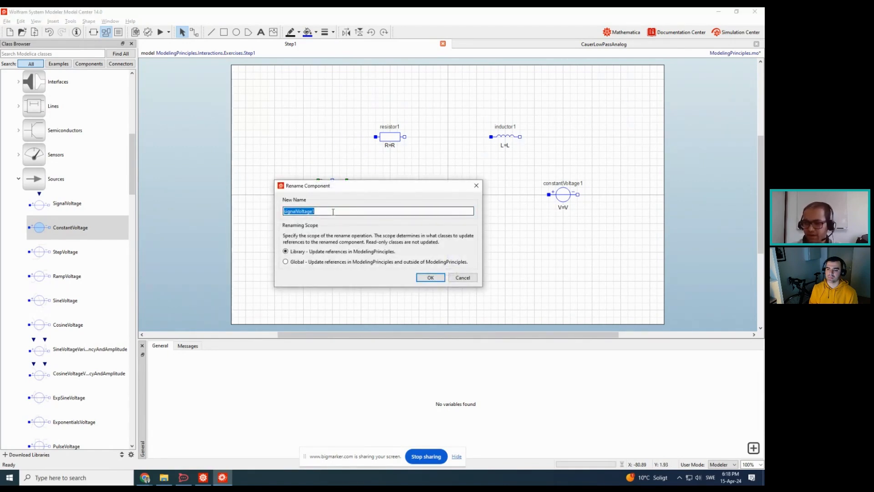
pyautogui.click(333, 212)
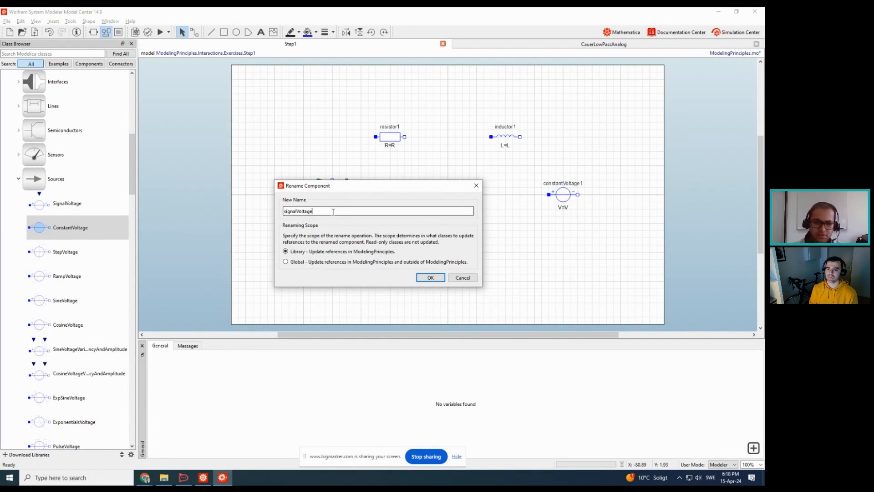
pyautogui.press('Return')
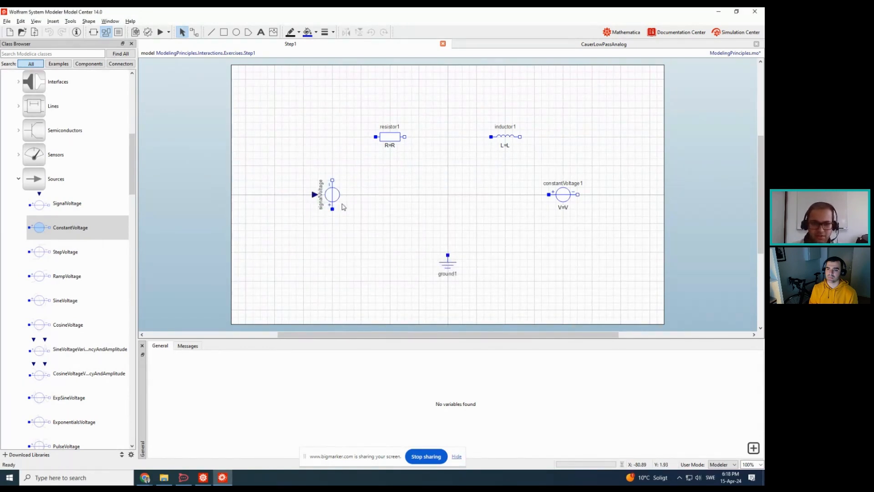
pyautogui.click(392, 135)
pyautogui.press('F2')
pyautogui.click(348, 212)
pyautogui.click(426, 278)
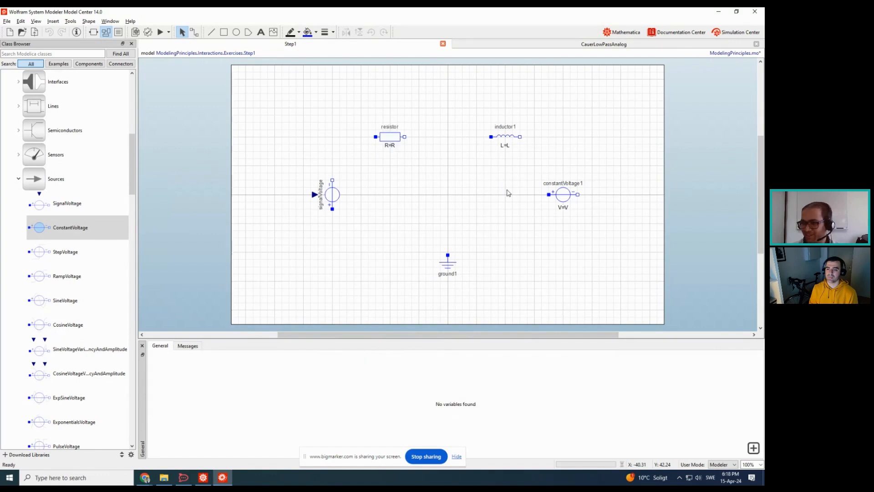
# Rename the inductor component as inductor and the ground component as ground
pyautogui.click(509, 137)
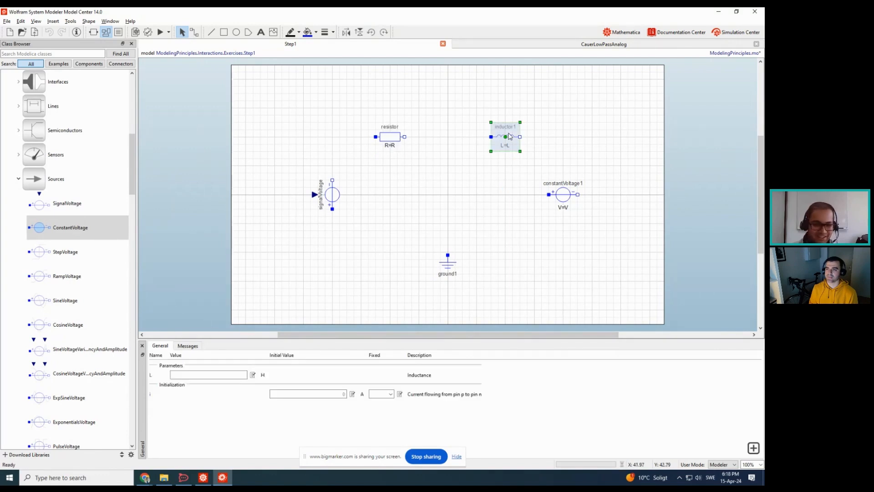
pyautogui.press('F2')
pyautogui.click(356, 212)
pyautogui.press('BackSpace')
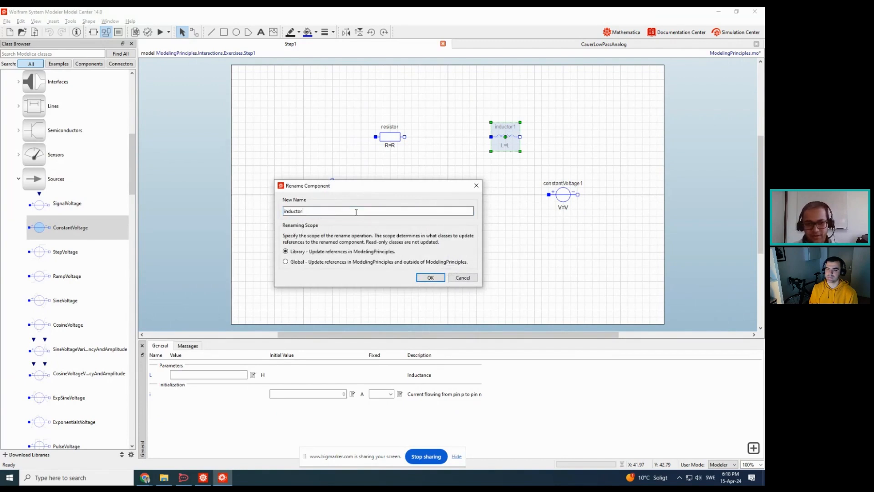
pyautogui.click(428, 278)
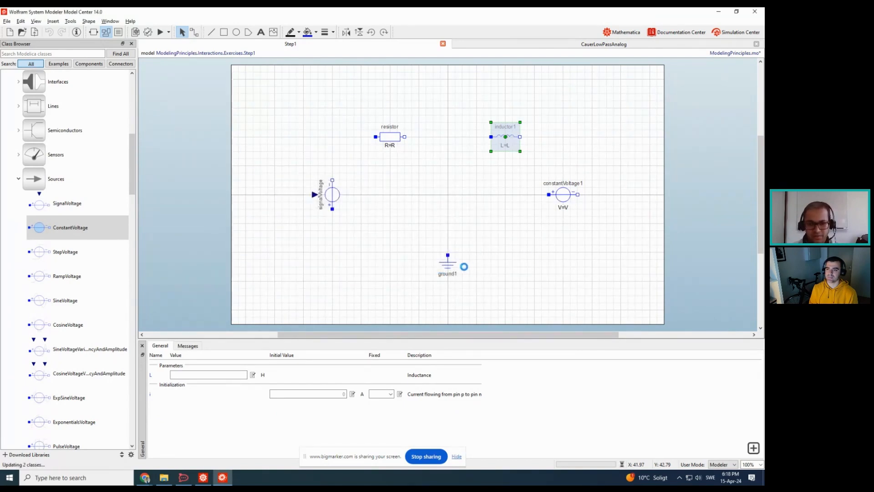
pyautogui.click(449, 270)
pyautogui.press('F2')
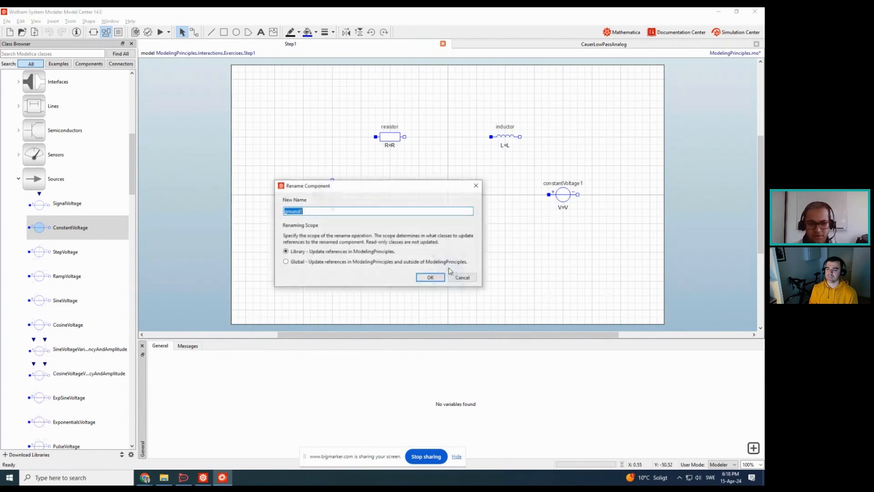
pyautogui.click(324, 211)
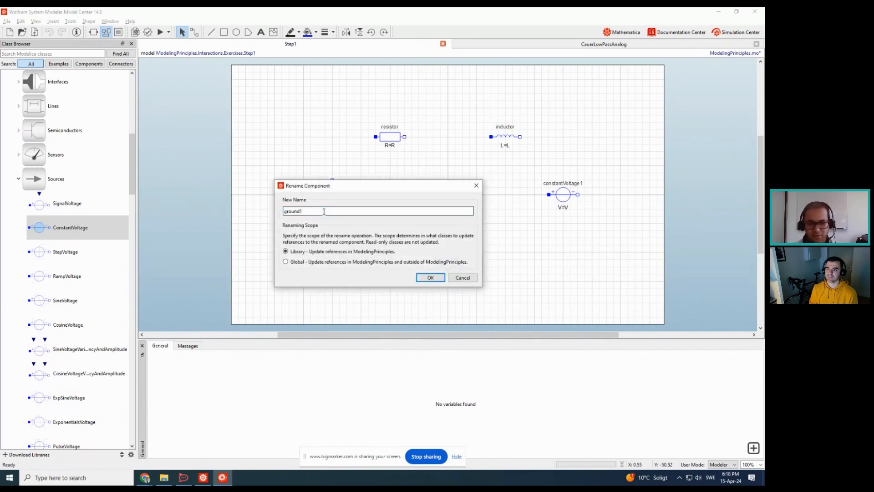
pyautogui.click(430, 277)
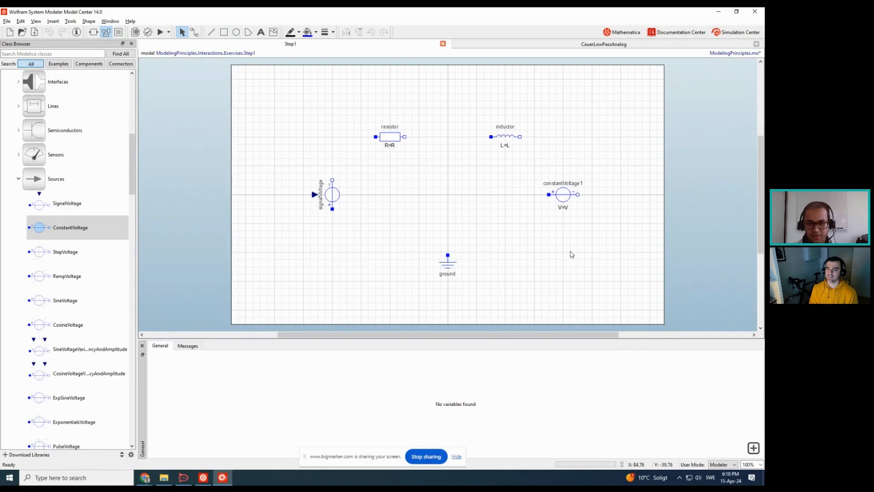
# Rotate the constant voltage source a quarter turn clockwise so its positive pin faces up
pyautogui.click(565, 192)
pyautogui.hotkey('ctrl', 'r')
pyautogui.click(520, 216)
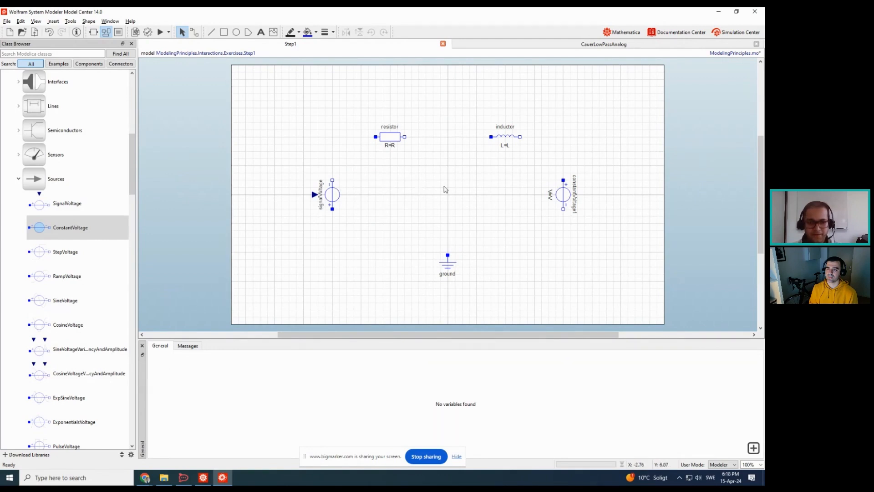
# Consult the equivalent circuit slide in Mathematica and compare the orientation of both voltage sources in the Step1 diagram
pyautogui.hotkey('alt', 'Tab')
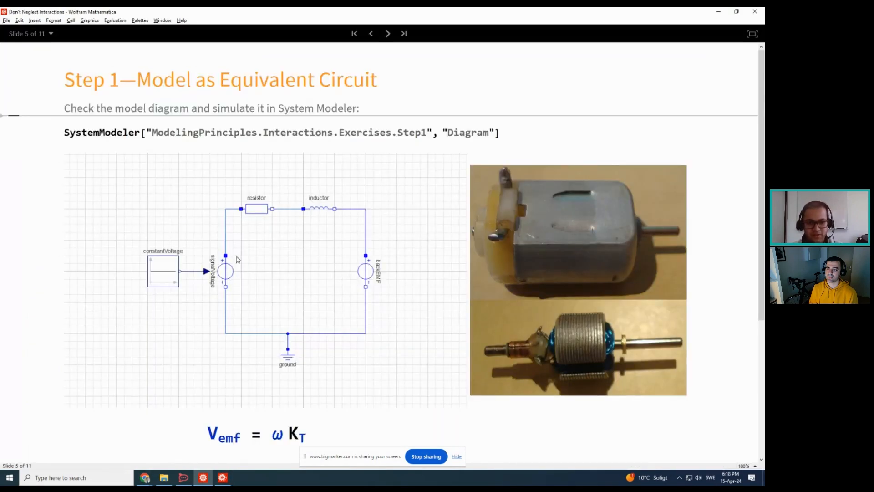
pyautogui.hotkey('alt', 'Tab')
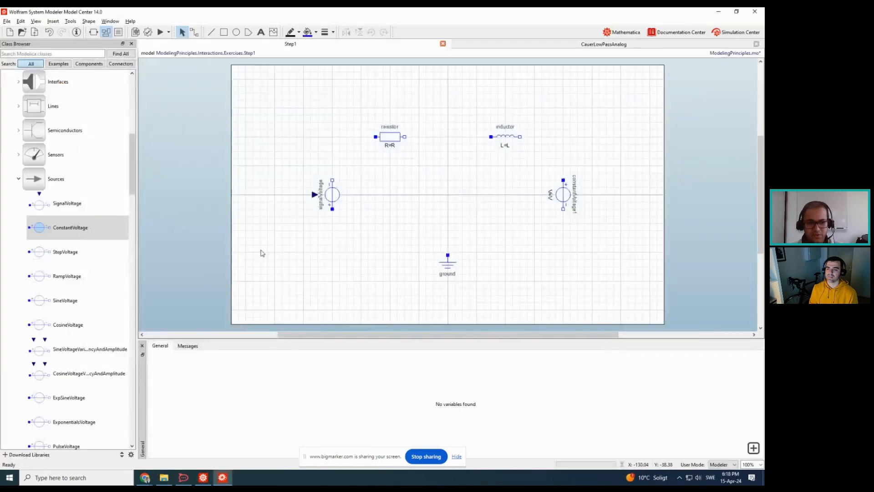
pyautogui.click(337, 199)
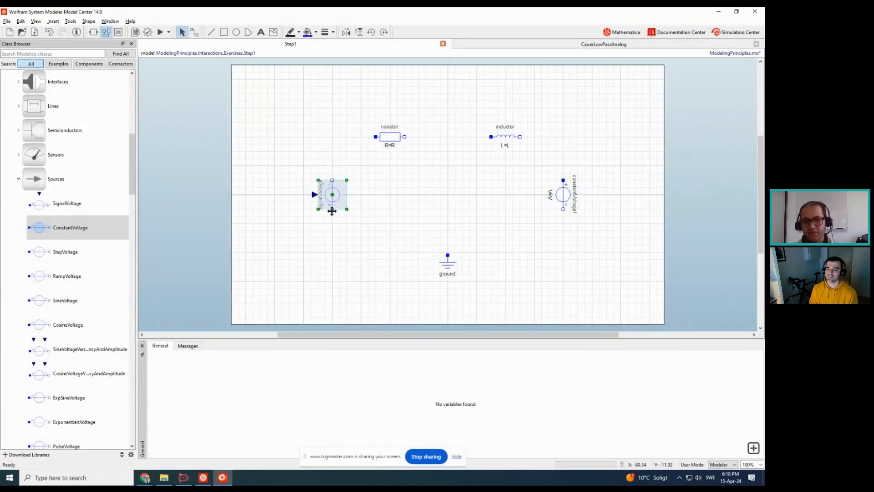
pyautogui.click(566, 194)
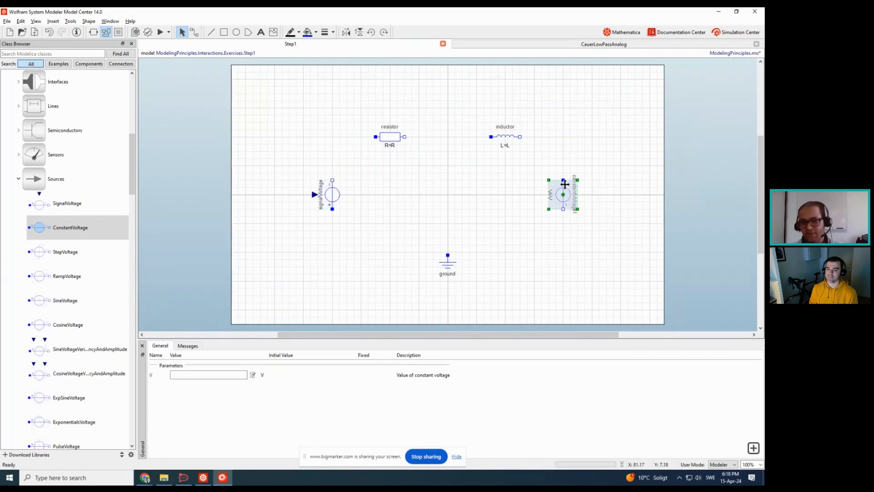
pyautogui.click(332, 198)
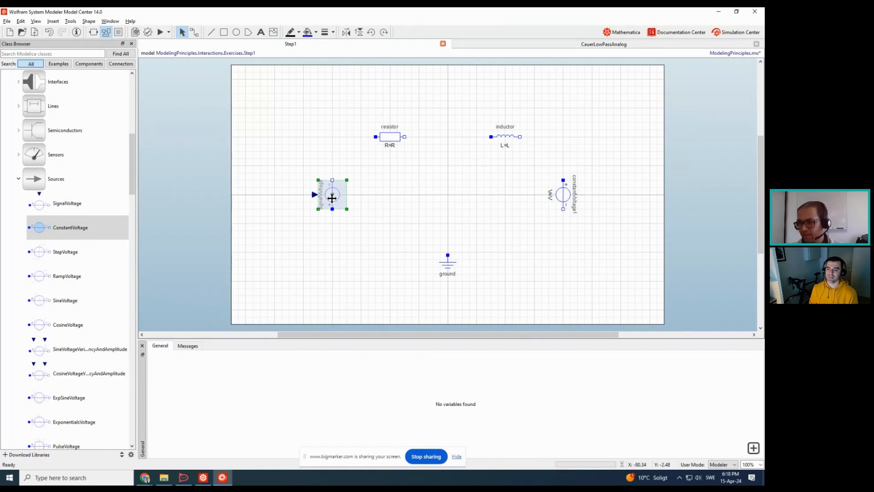
# Rename the constant voltage source as backEMF
pyautogui.click(570, 195)
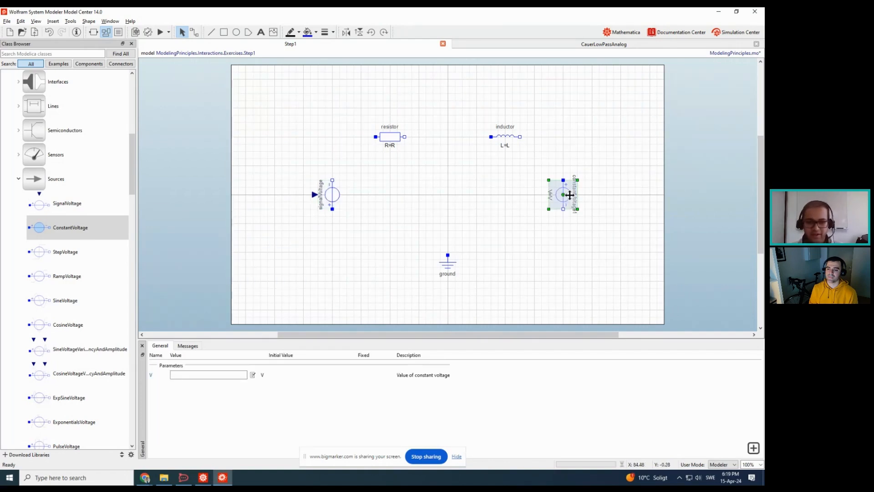
pyautogui.press('F2')
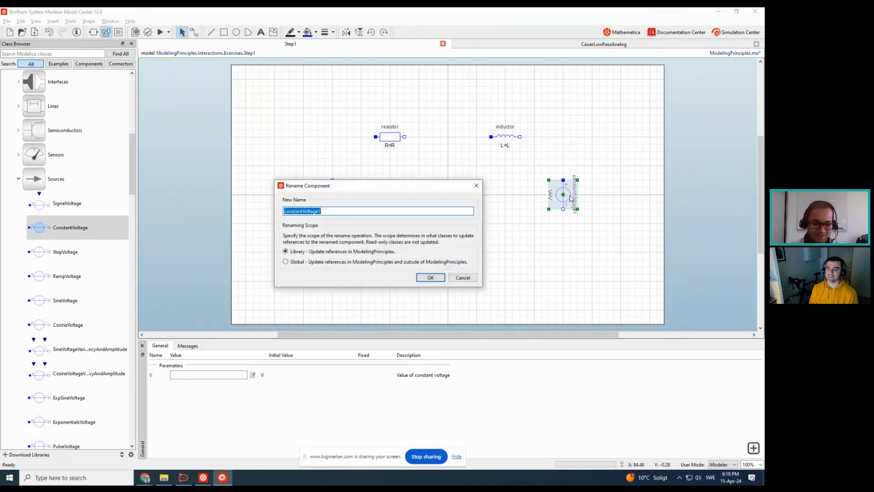
pyautogui.write('backEMF')
pyautogui.press('Return')
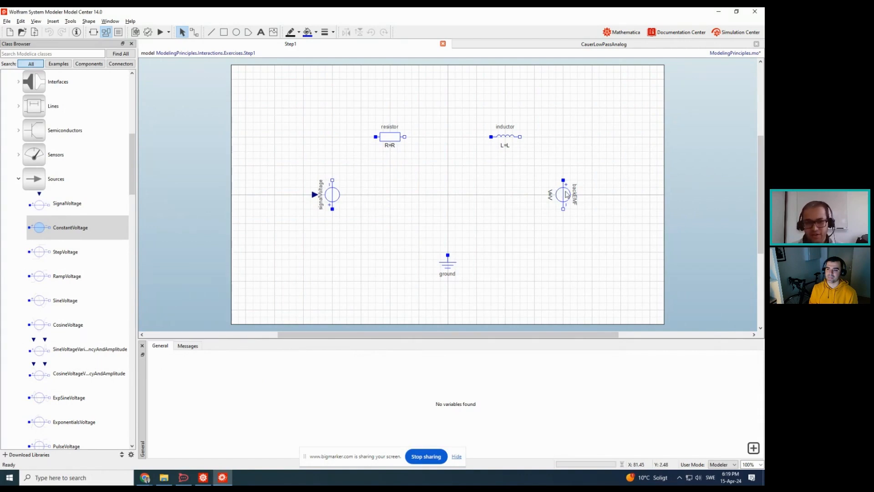
# Flip the signalVoltage source vertically so its positive pin faces up
pyautogui.click(566, 195)
pyautogui.click(336, 195)
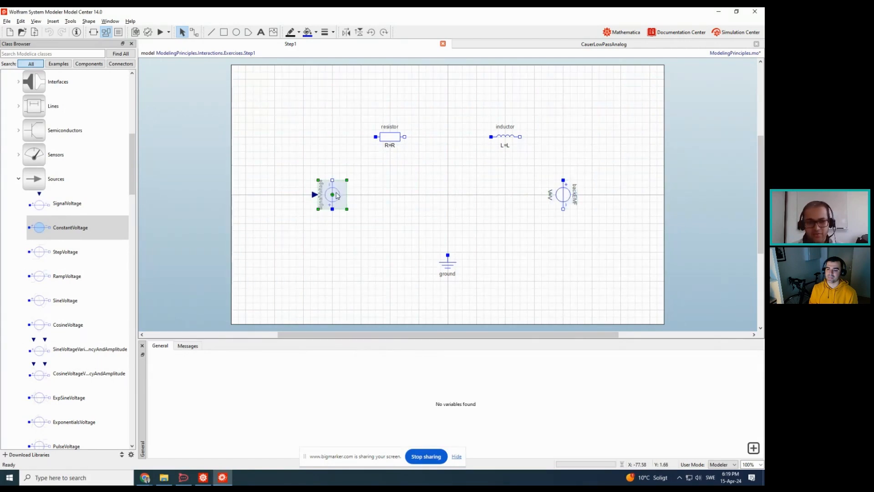
pyautogui.rightClick(337, 197)
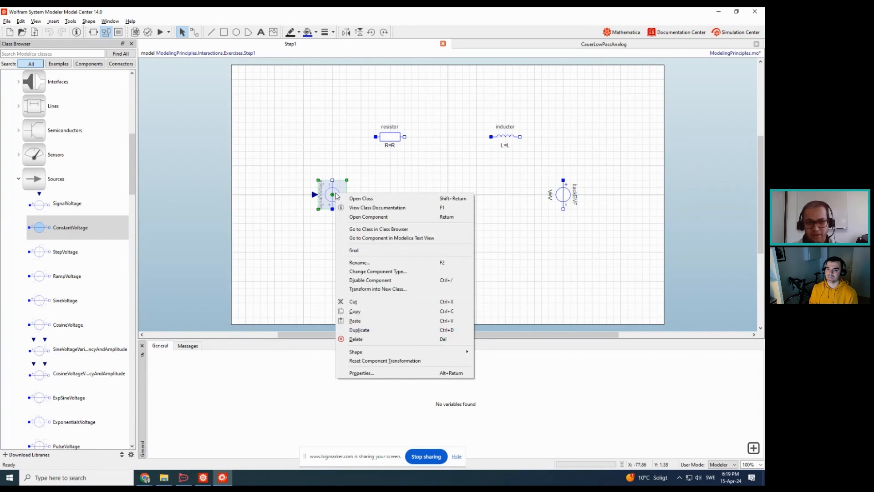
pyautogui.moveTo(404, 351)
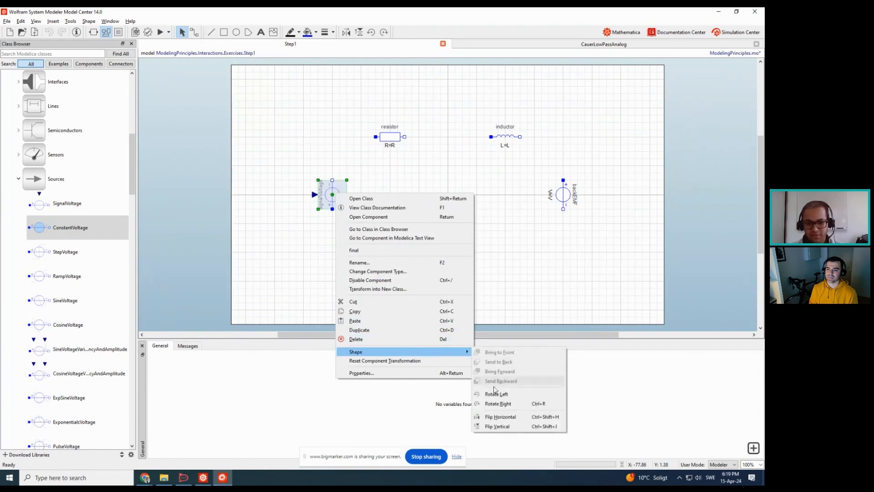
pyautogui.click(494, 427)
pyautogui.click(383, 276)
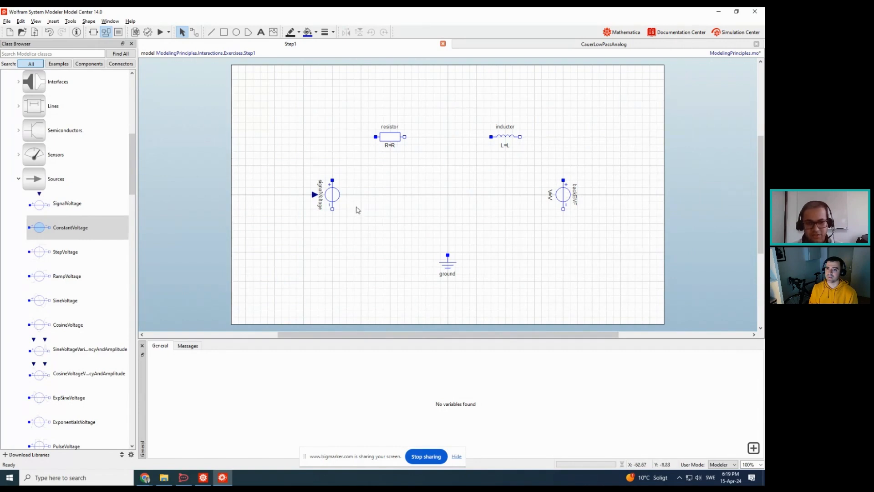
# Connect the positive pins of signalVoltage and backEMF in series through the resistor and inductor, and both negative pins to ground
pyautogui.moveTo(333, 180)
pyautogui.mouseDown()
pyautogui.moveTo(341, 153)
pyautogui.moveTo(376, 136)
pyautogui.moveTo(492, 136)
pyautogui.moveTo(563, 180)
pyautogui.mouseUp()
pyautogui.moveTo(336, 215)
pyautogui.mouseDown()
pyautogui.moveTo(404, 248)
pyautogui.moveTo(451, 230)
pyautogui.moveTo(448, 254)
pyautogui.mouseUp()
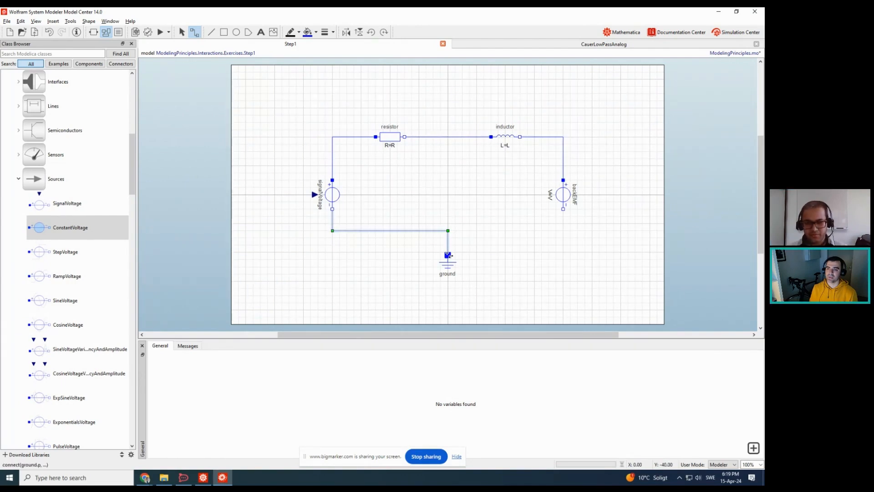
pyautogui.moveTo(563, 209)
pyautogui.mouseDown()
pyautogui.moveTo(450, 230)
pyautogui.moveTo(448, 255)
pyautogui.mouseUp()
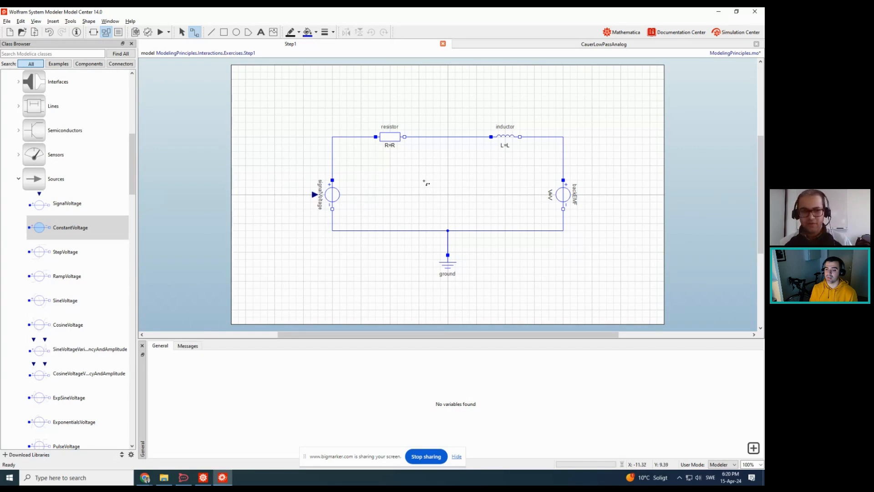
# Consult the equivalent circuit slide in Mathematica for the block that feeds the signalVoltage input, and return to System Modeler
pyautogui.click(310, 194)
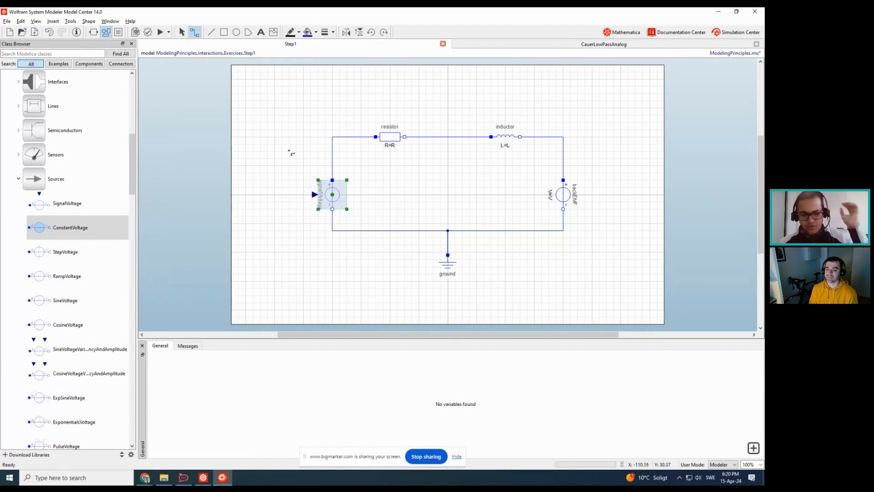
pyautogui.hotkey('alt', 'Tab')
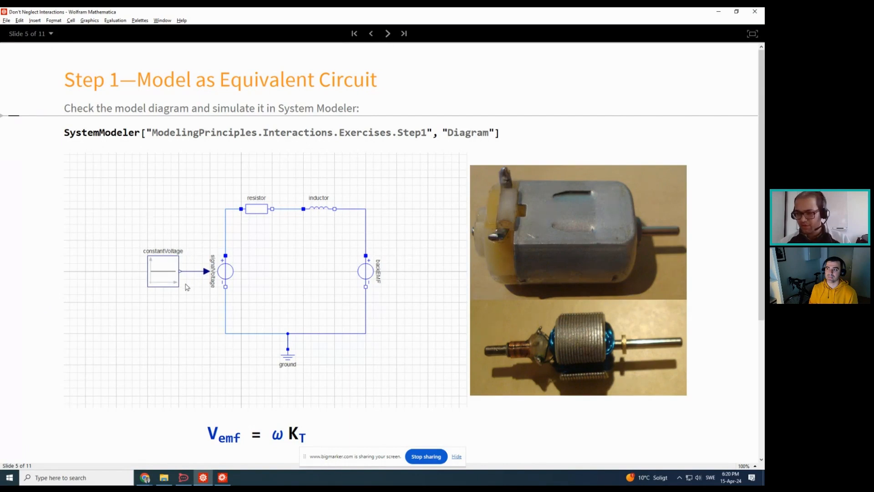
pyautogui.hotkey('alt', 'Tab')
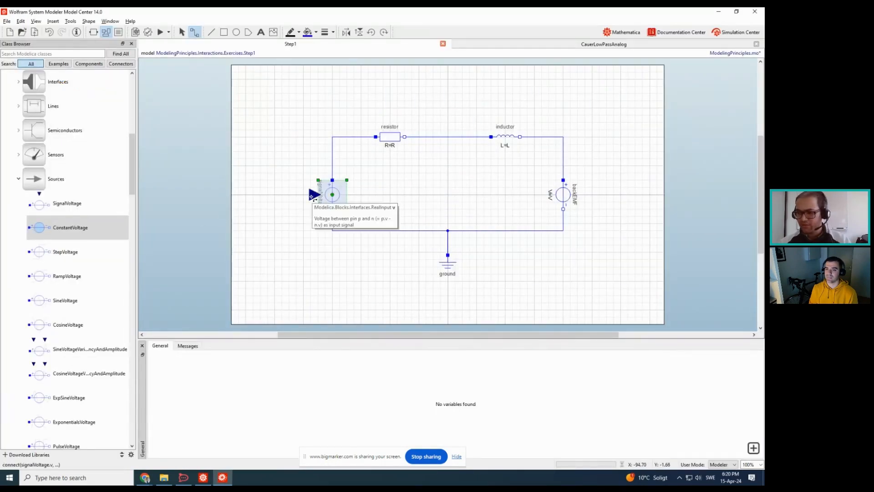
# Expand the Sources package under Modelica Blocks in the class library
pyautogui.scroll(-10, 73, 246)
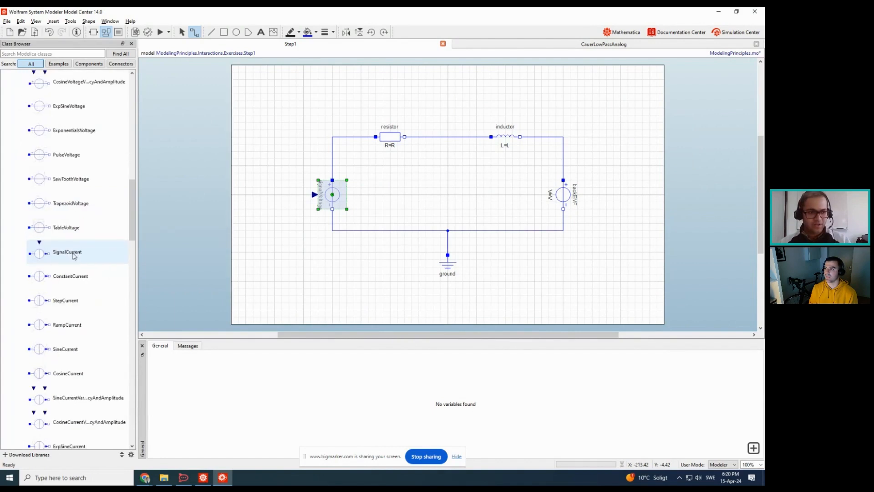
pyautogui.scroll(10, 73, 258)
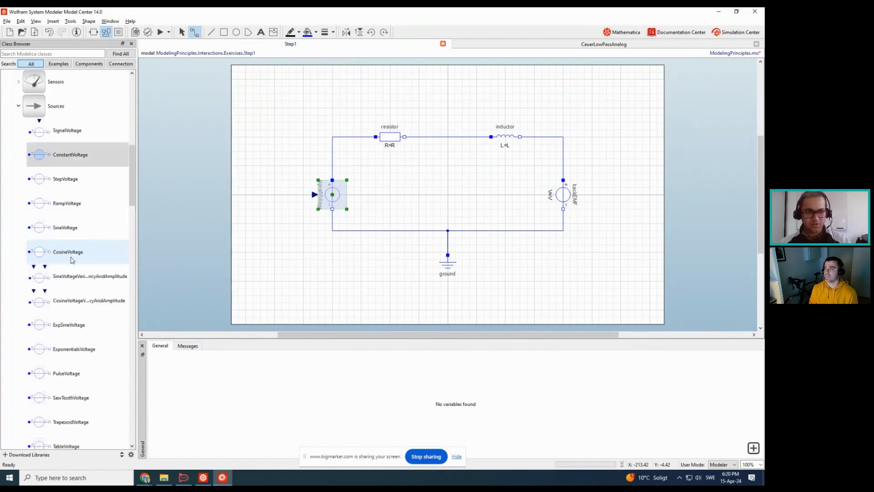
pyautogui.scroll(10, 72, 260)
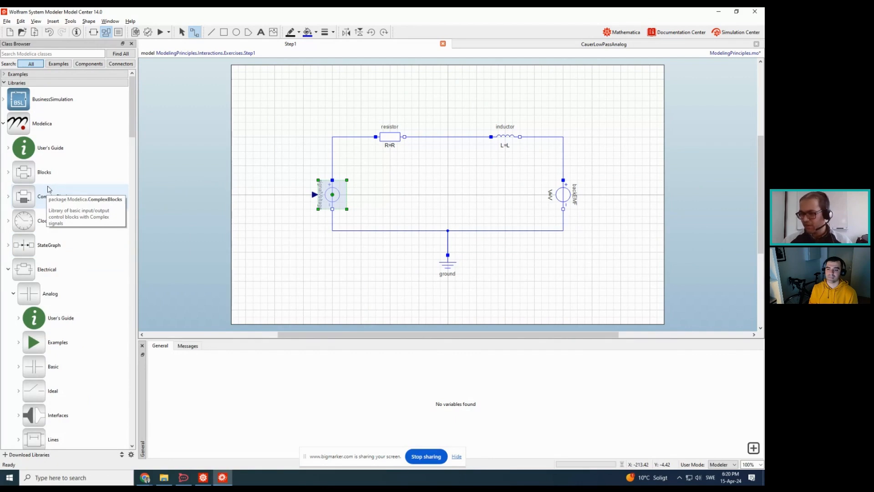
pyautogui.click(7, 173)
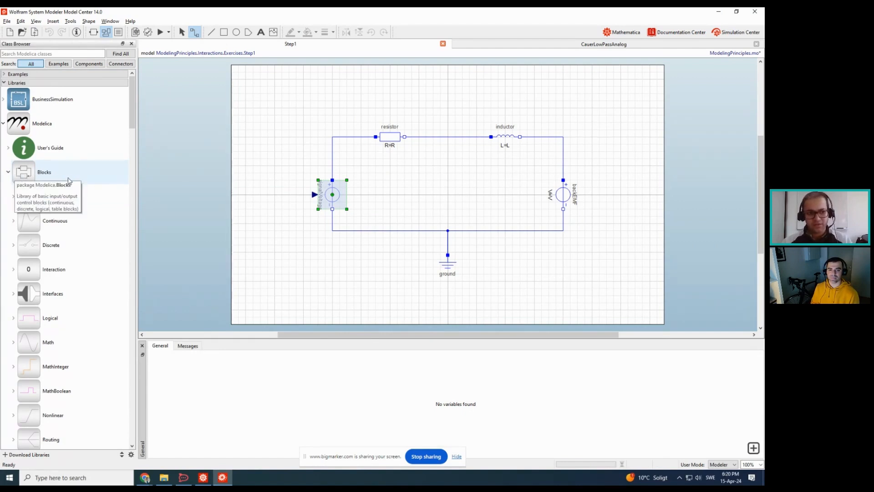
pyautogui.scroll(-1, 64, 180)
pyautogui.scroll(-2, 32, 282)
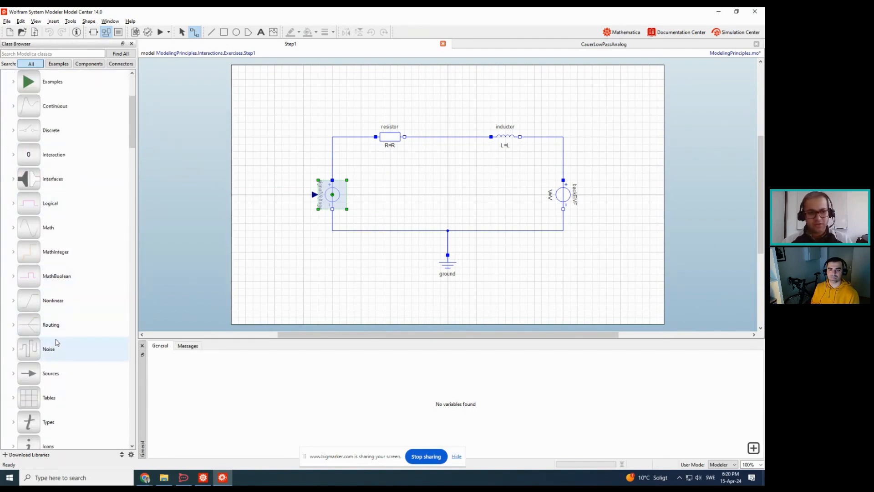
pyautogui.click(14, 374)
pyautogui.scroll(-4, 61, 195)
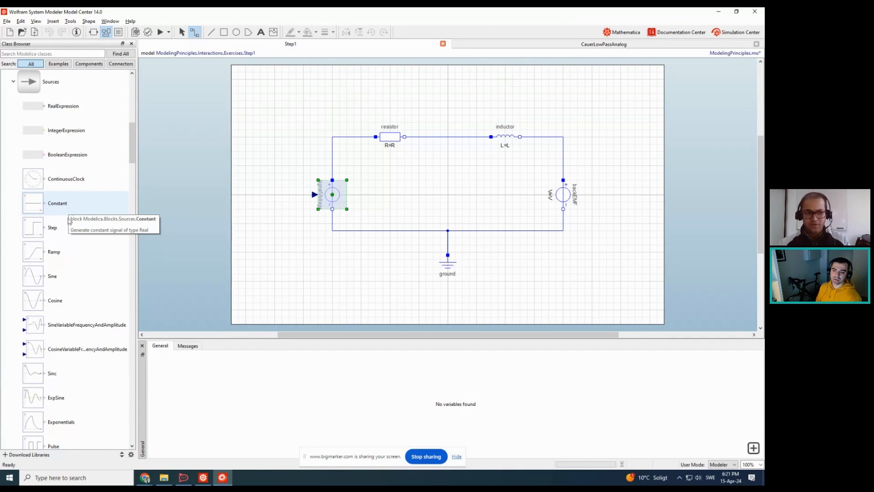
# Place a CombiTimeTable block from the Blocks sources in the diagram, below and to the left of signalVoltage
pyautogui.scroll(-3, 66, 246)
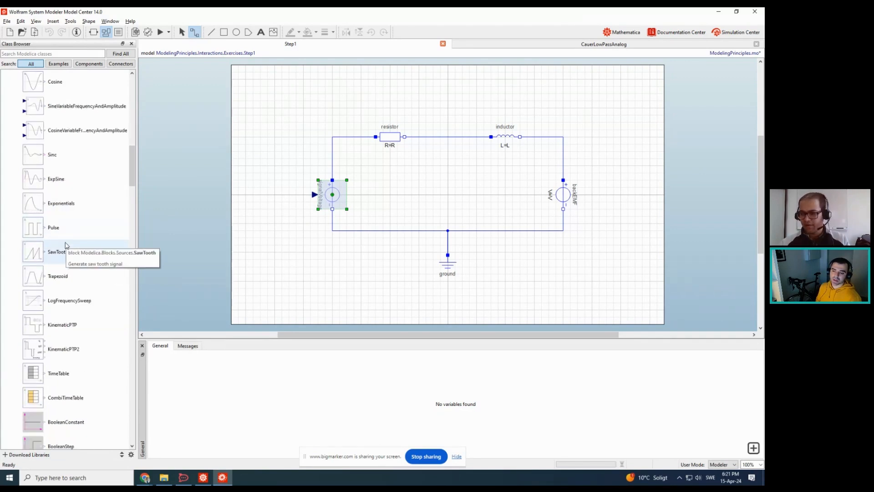
pyautogui.scroll(-1, 66, 247)
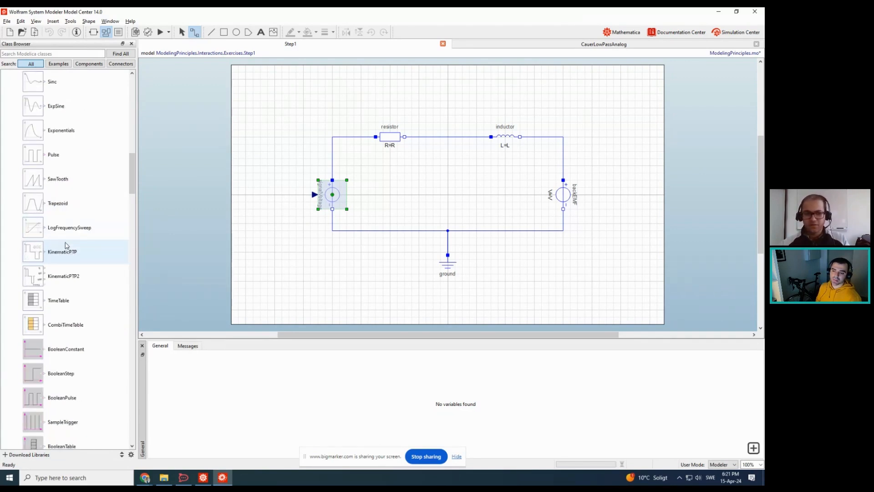
pyautogui.click(60, 332)
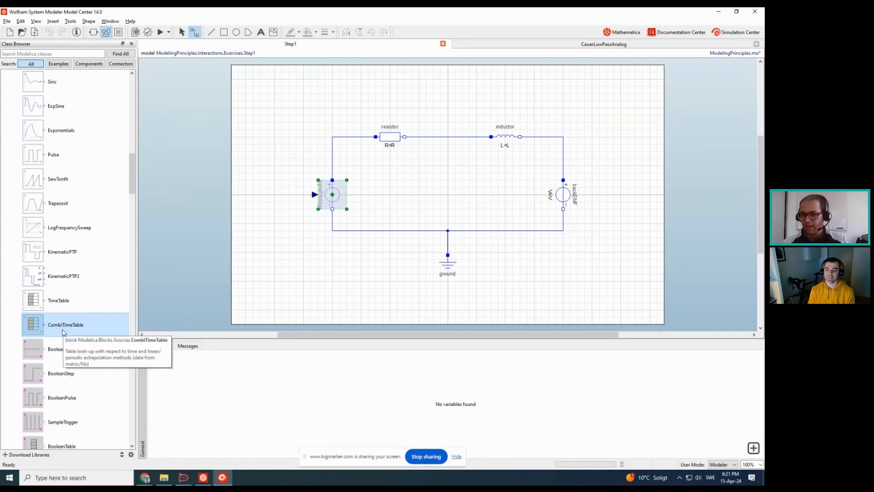
pyautogui.moveTo(64, 331); pyautogui.dragTo(279, 255)
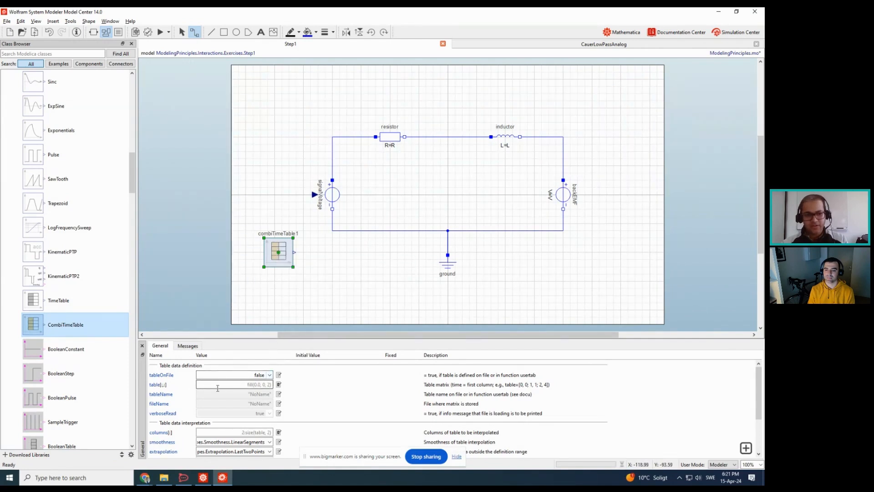
# Fill the time table's matrix with the rows 0.0, 12 and 10, 15, and discard the table edit
pyautogui.click(278, 385)
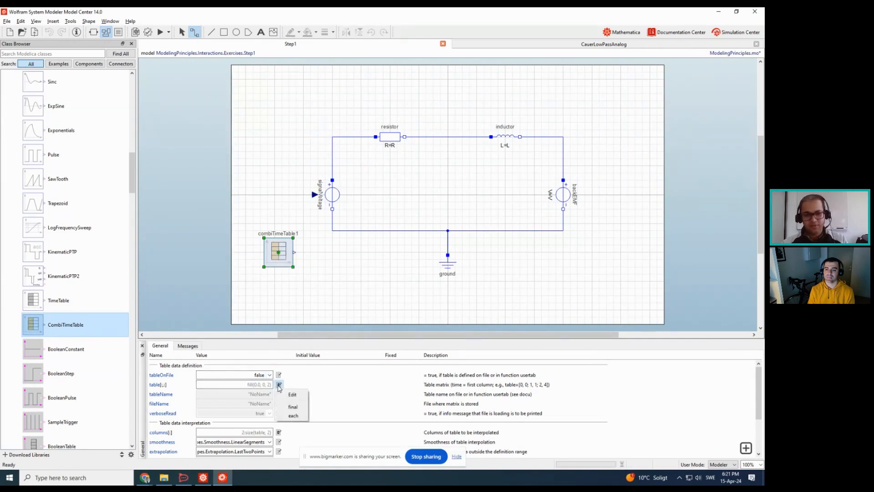
pyautogui.click(287, 396)
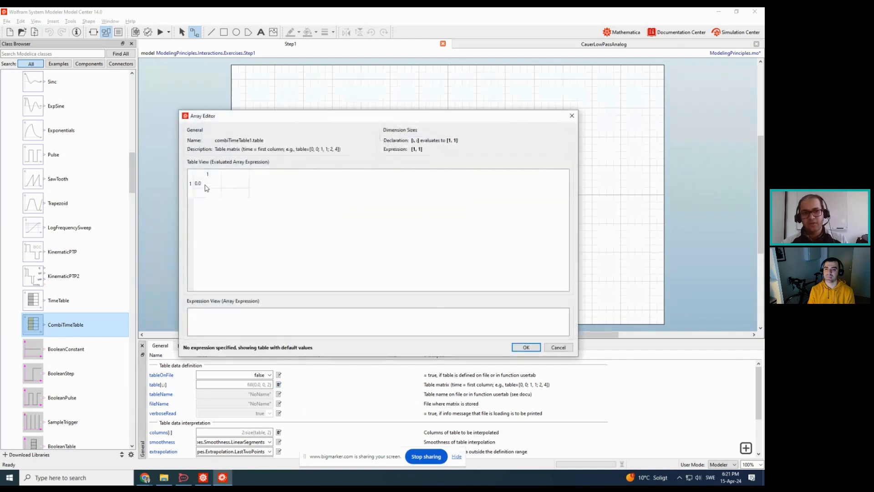
pyautogui.click(210, 187)
pyautogui.click(228, 184)
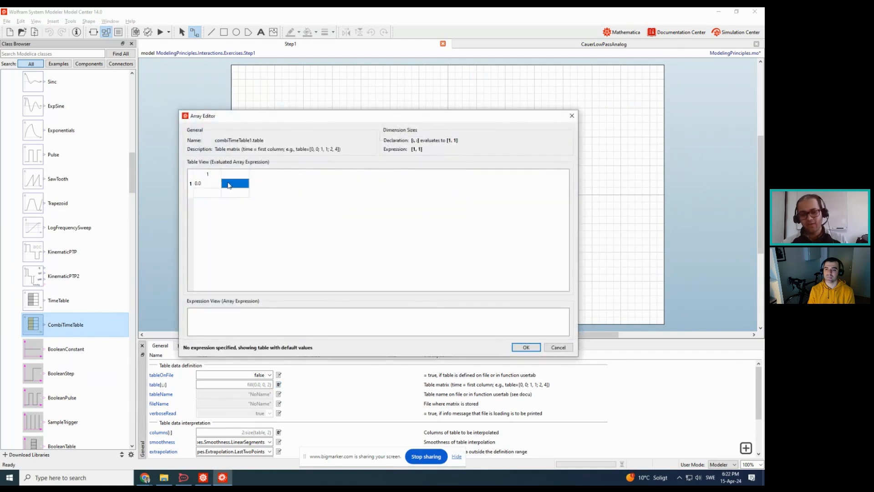
pyautogui.write('12')
pyautogui.click(209, 186)
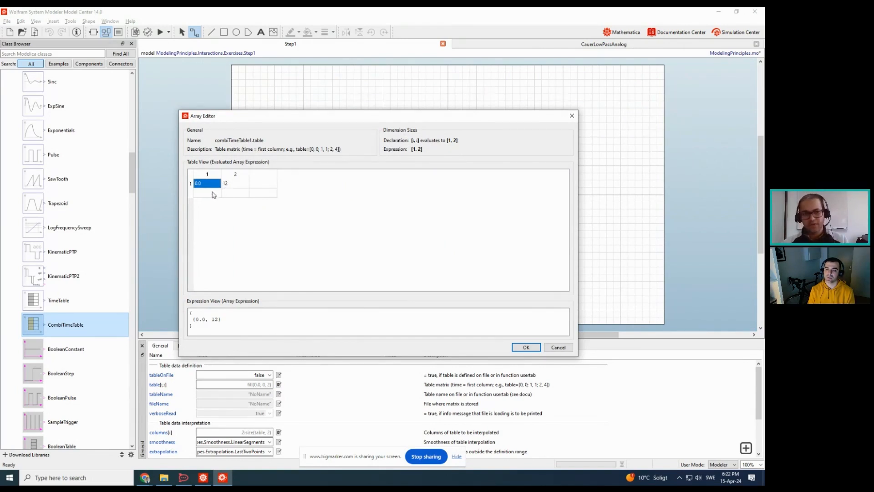
pyautogui.click(211, 195)
pyautogui.write('10')
pyautogui.click(230, 192)
pyautogui.write('15')
pyautogui.press('Return')
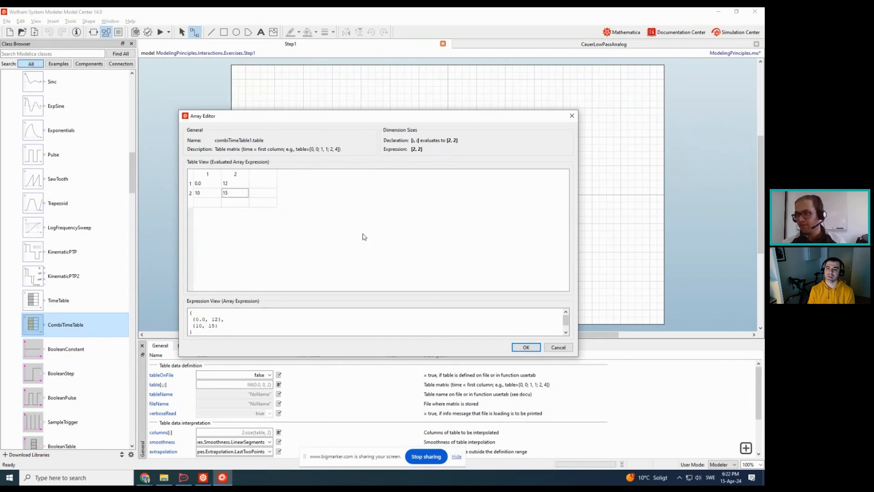
pyautogui.click(555, 348)
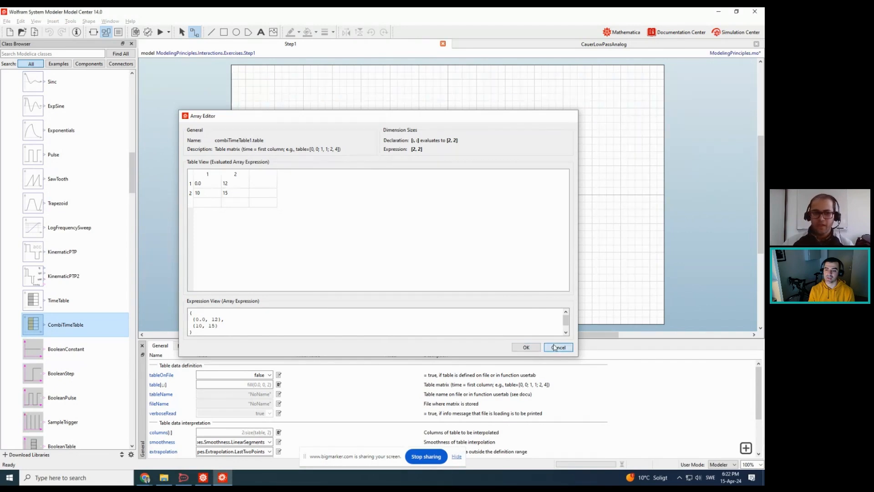
# Review the time table's interpolation and time scale parameters, and delete the block from the diagram
pyautogui.scroll(-1, 215, 416)
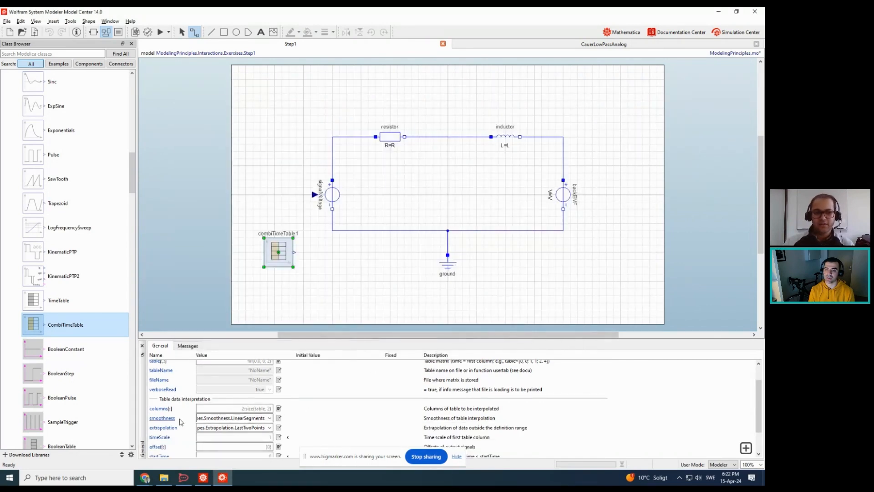
pyautogui.scroll(-1, 167, 433)
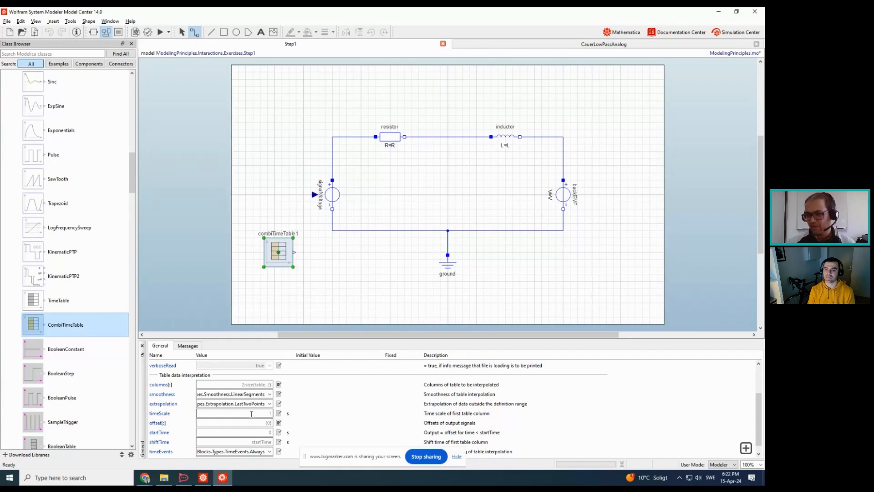
pyautogui.click(256, 414)
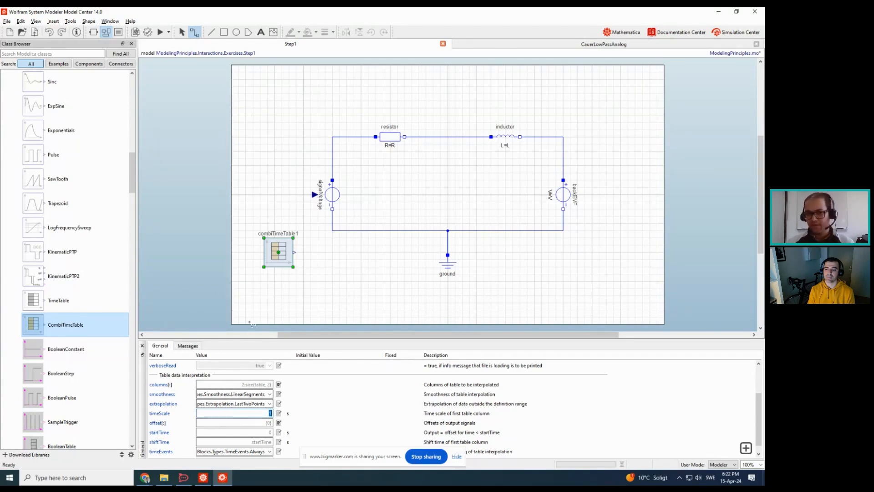
pyautogui.click(303, 274)
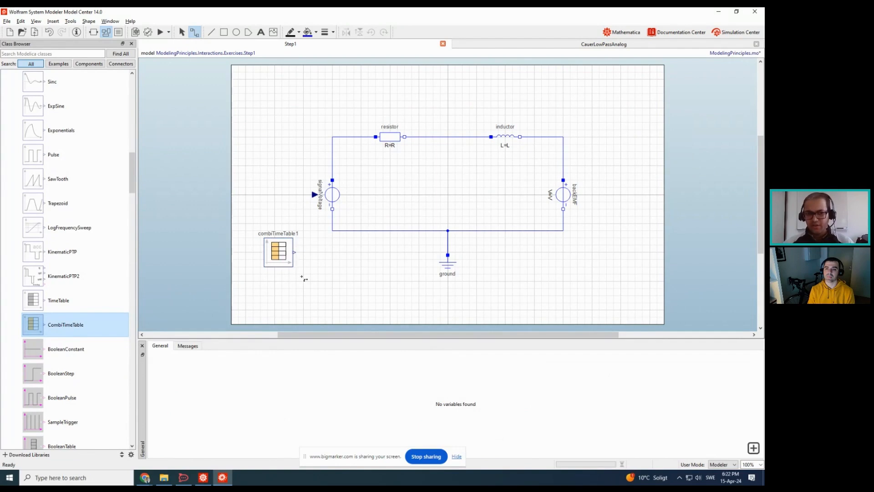
pyautogui.click(273, 253)
pyautogui.press('Delete')
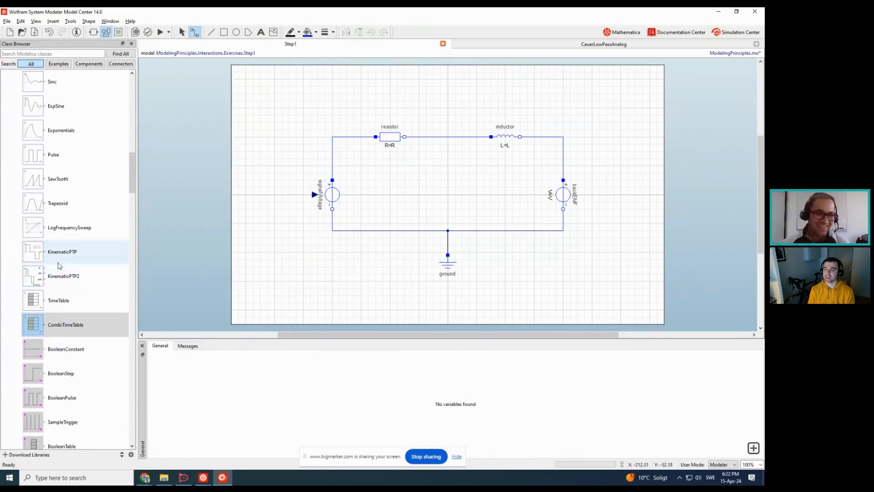
# Place a Constant block from the Blocks sources to the left of signalVoltage and connect its output to the signalVoltage input
pyautogui.scroll(3, 60, 261)
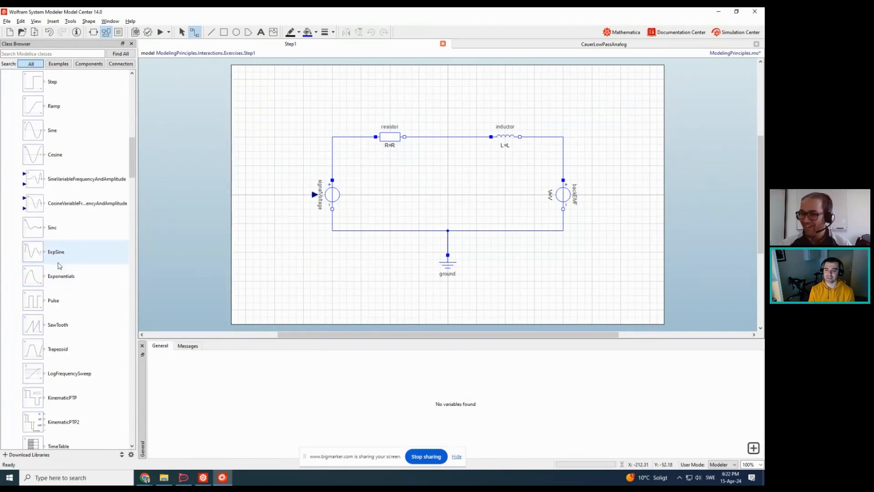
pyautogui.scroll(2, 60, 266)
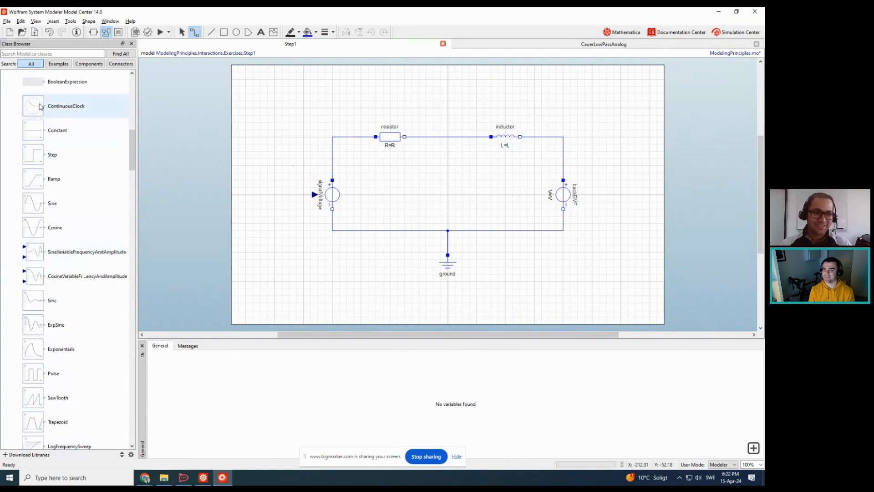
pyautogui.moveTo(50, 131); pyautogui.dragTo(264, 195)
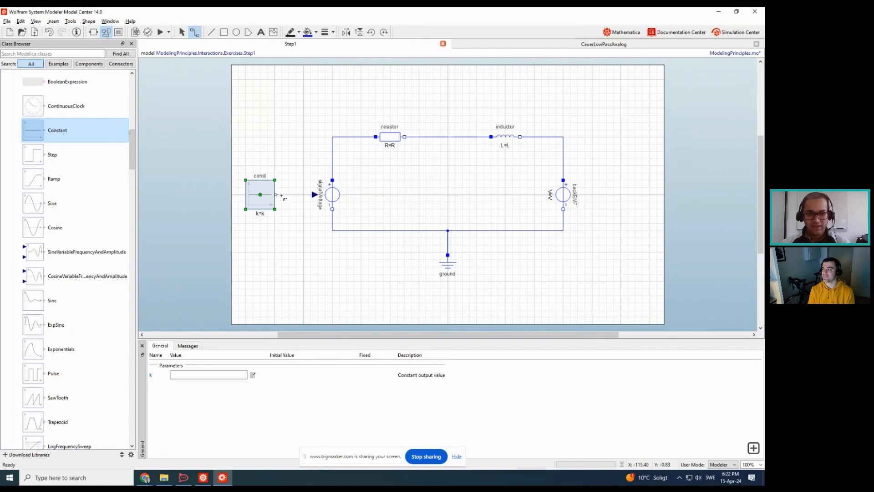
pyautogui.moveTo(275, 194); pyautogui.dragTo(314, 195)
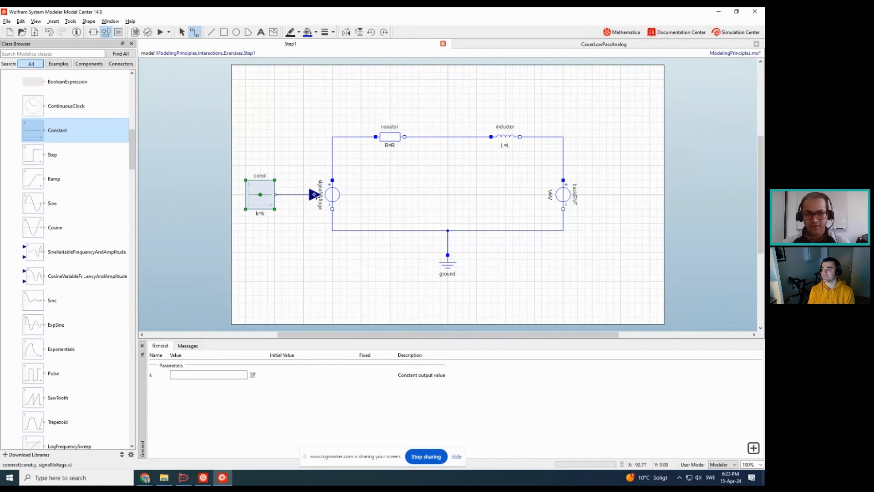
# Set the constant block's output value k to 5
pyautogui.click(260, 196)
pyautogui.click(241, 372)
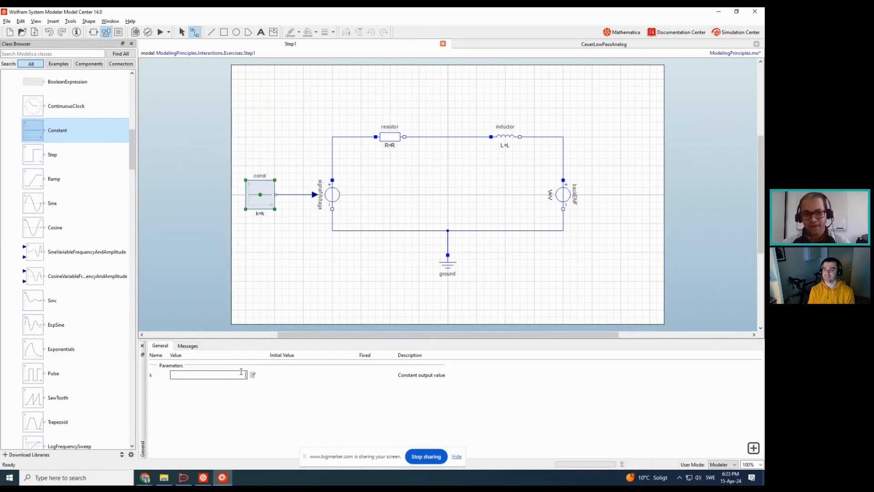
pyautogui.write('5')
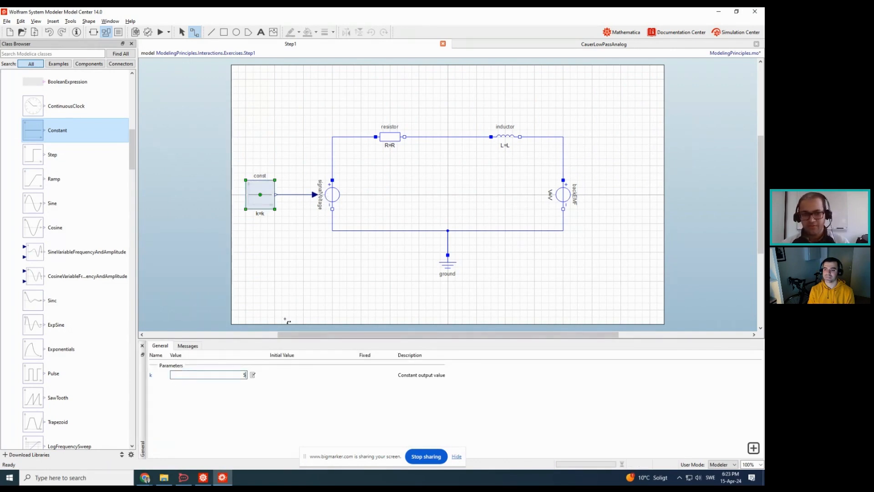
pyautogui.click(295, 301)
pyautogui.click(263, 195)
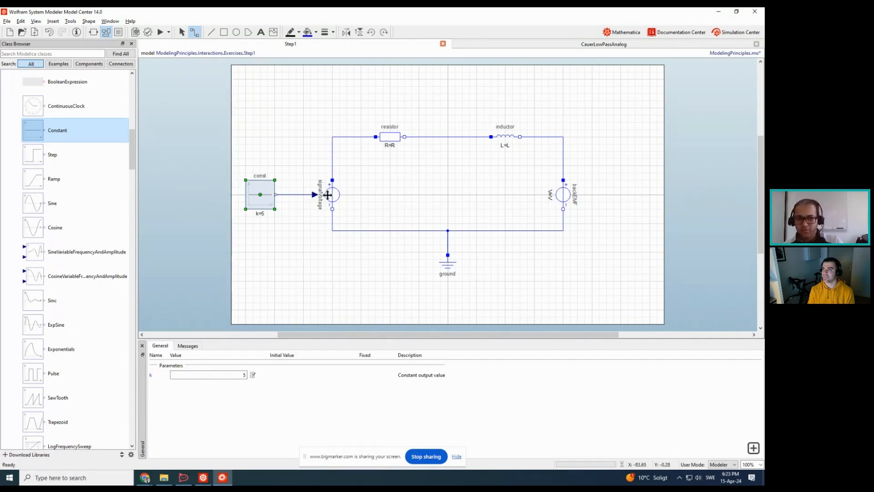
# View the CauerLowPassAnalog example diagram and return to the Step1 model
pyautogui.click(329, 194)
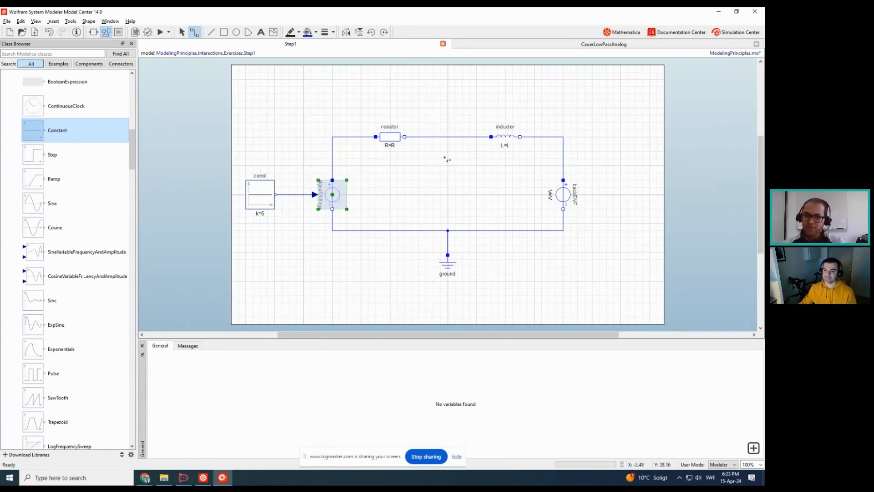
pyautogui.click(447, 168)
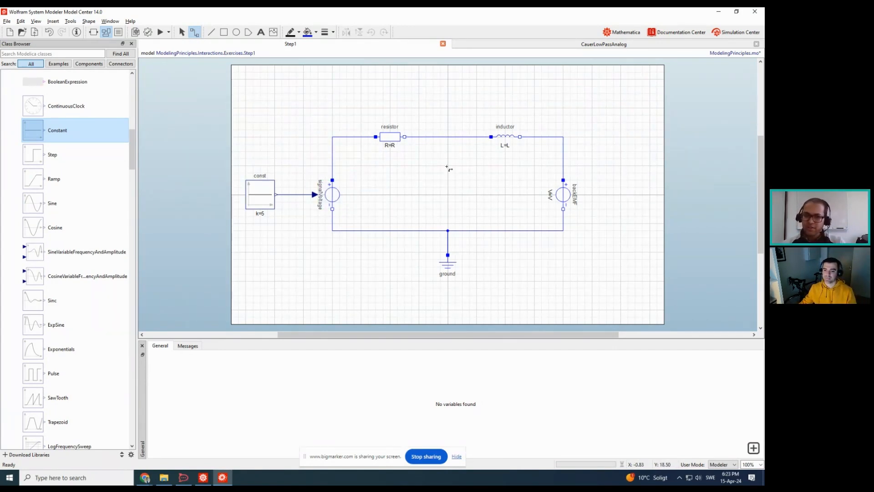
pyautogui.click(517, 46)
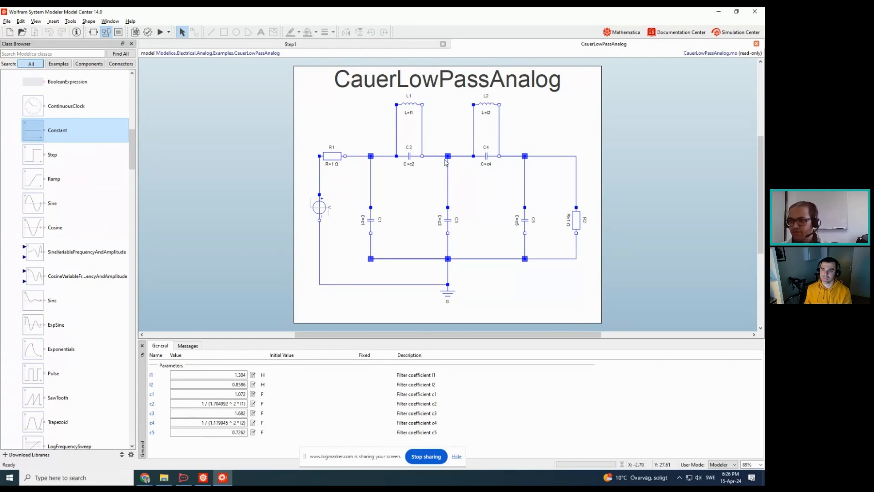
pyautogui.click(406, 48)
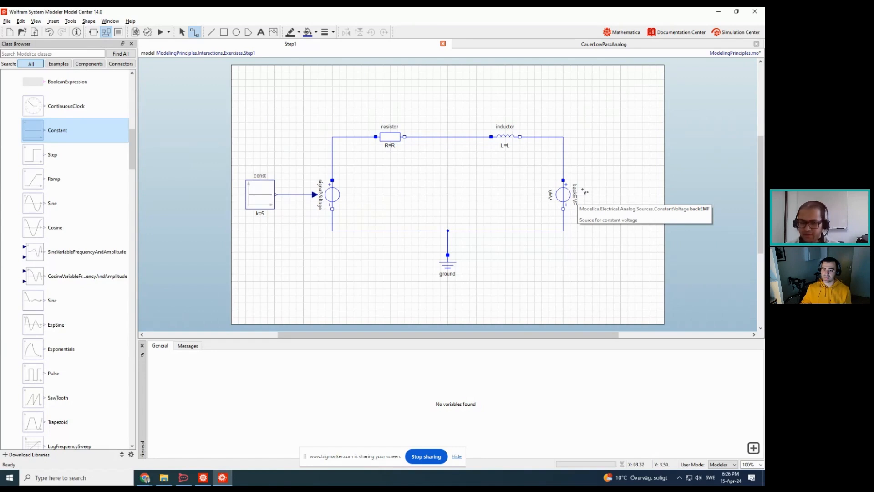
# Consult the motor parameter table on slide 5 in Mathematica and set the Step1 model's resistor resistance R to 0.5 Ohm
pyautogui.hotkey('alt', 'Tab')
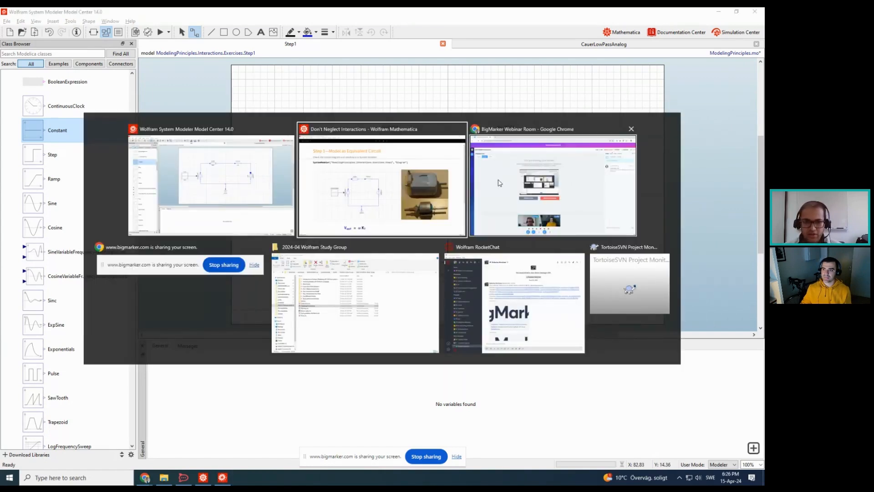
pyautogui.scroll(-5, 353, 276)
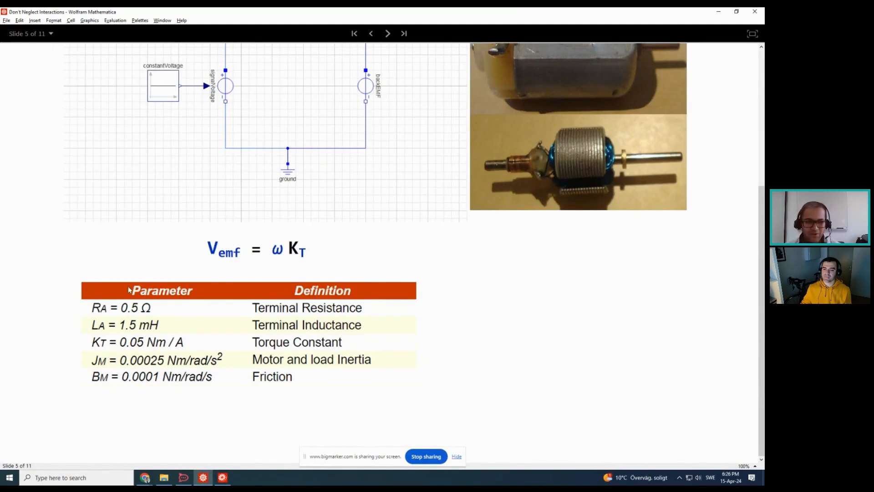
pyautogui.click(136, 267)
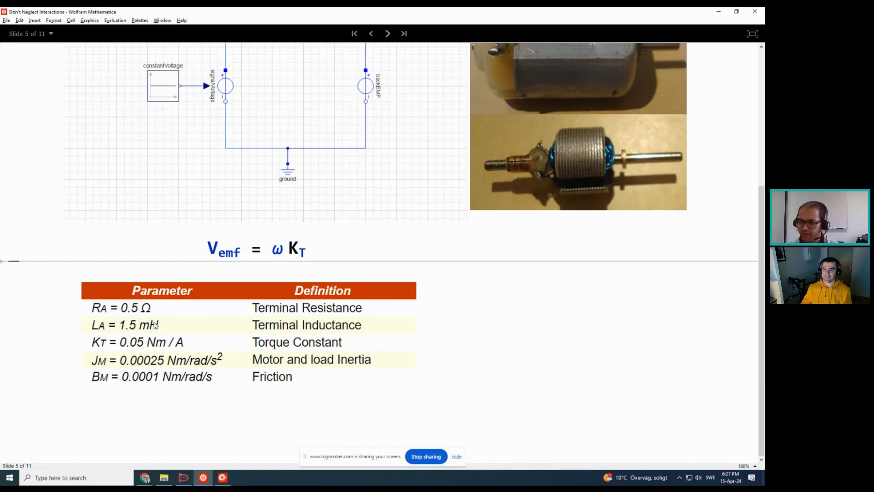
pyautogui.hotkey('alt', 'Tab')
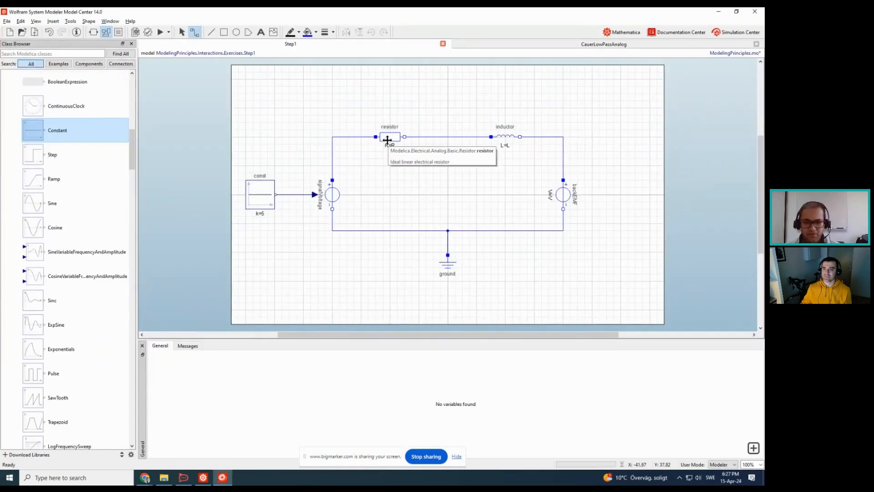
pyautogui.click(387, 140)
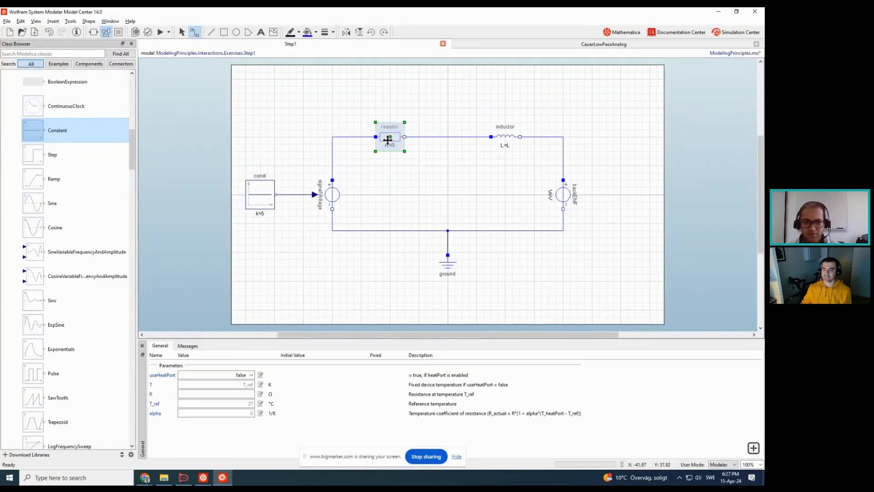
pyautogui.click(245, 394)
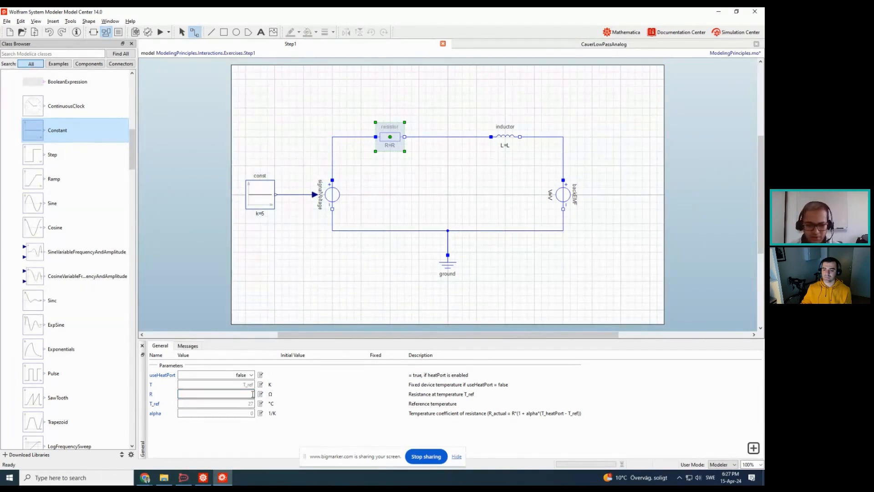
pyautogui.write('0.5')
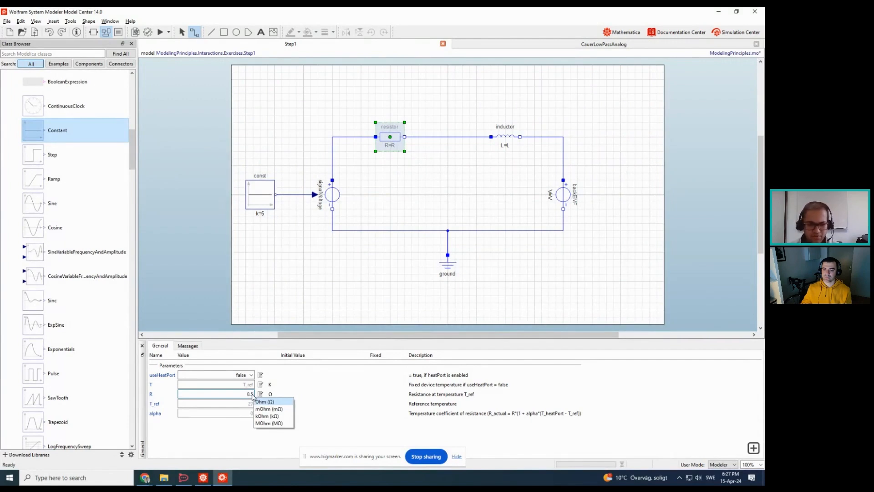
pyautogui.press('Return')
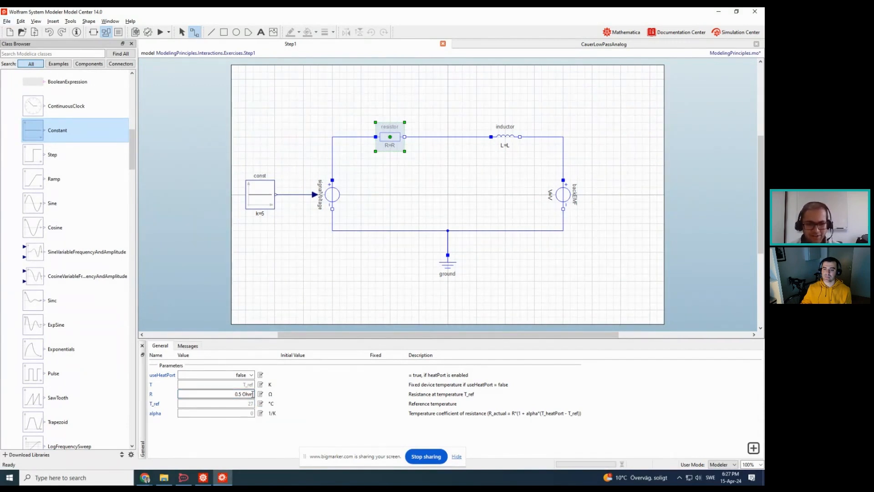
pyautogui.hotkey('alt', 'Tab')
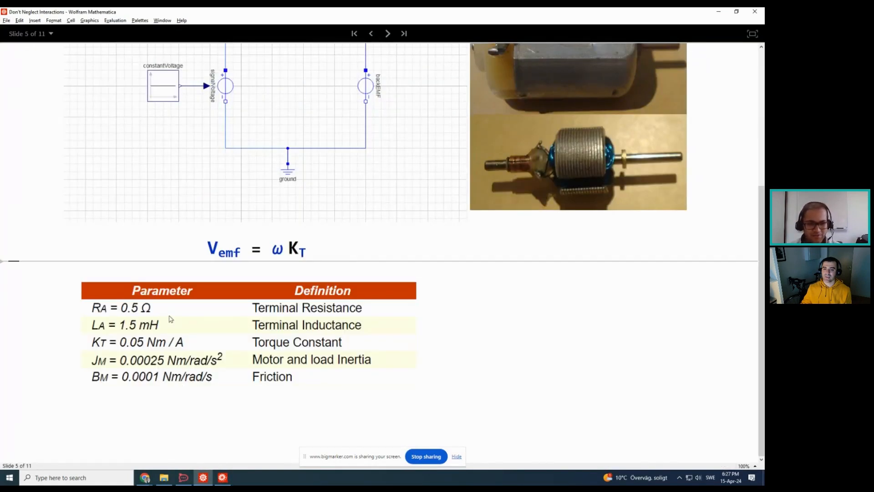
pyautogui.hotkey('alt', 'Tab')
pyautogui.click(344, 421)
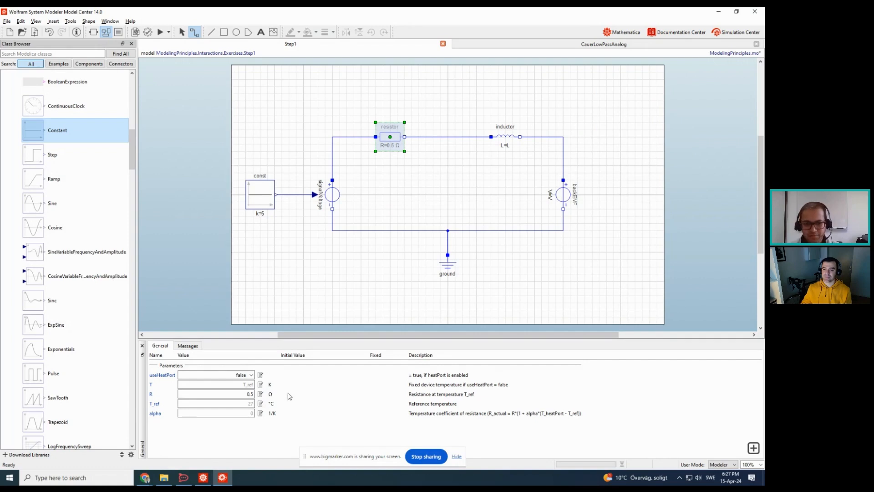
# Set the inductor's inductance L to 1.5 mH, matching the terminal inductance in the slide's parameter table
pyautogui.click(504, 135)
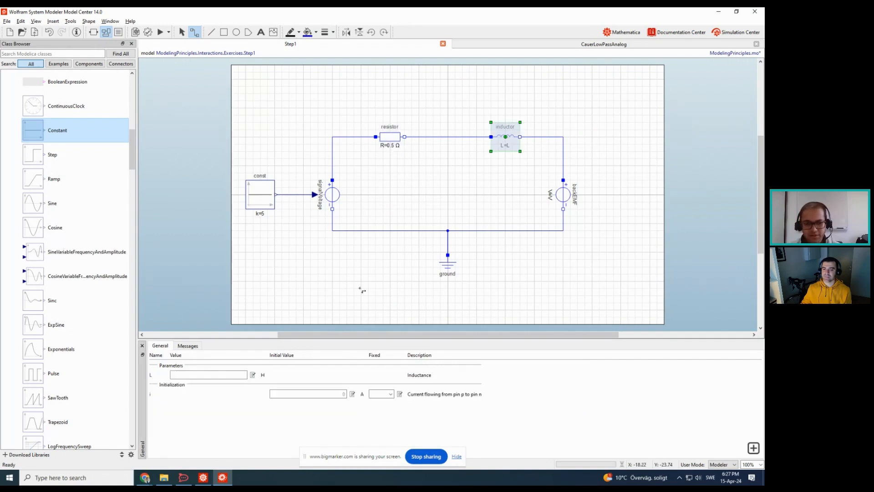
pyautogui.click(243, 374)
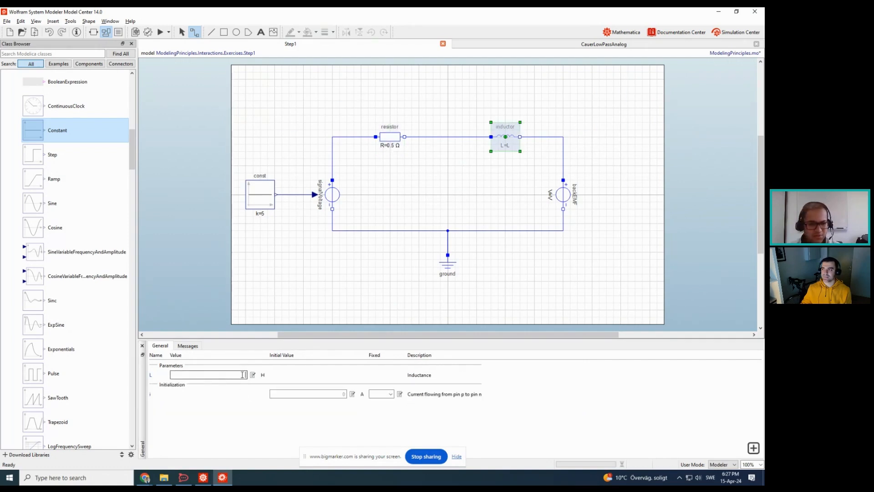
pyautogui.hotkey('alt', 'Tab')
pyautogui.hotkey('alt', 'Tab')
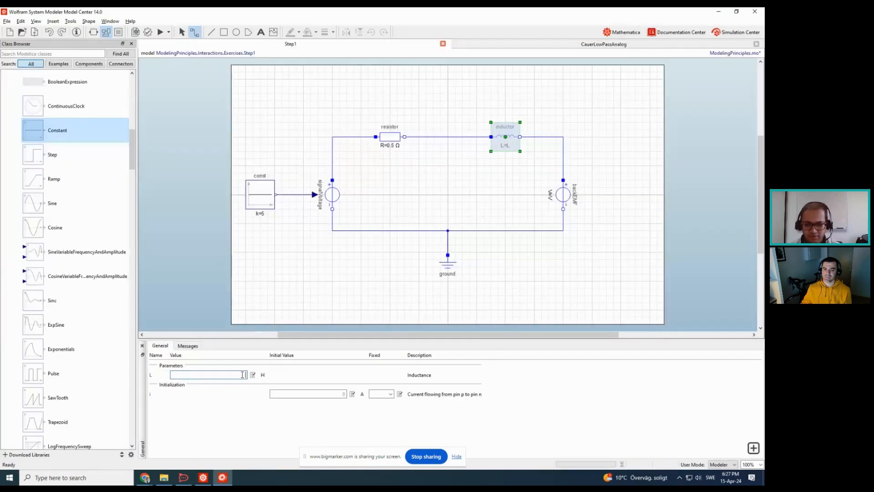
pyautogui.click(242, 374)
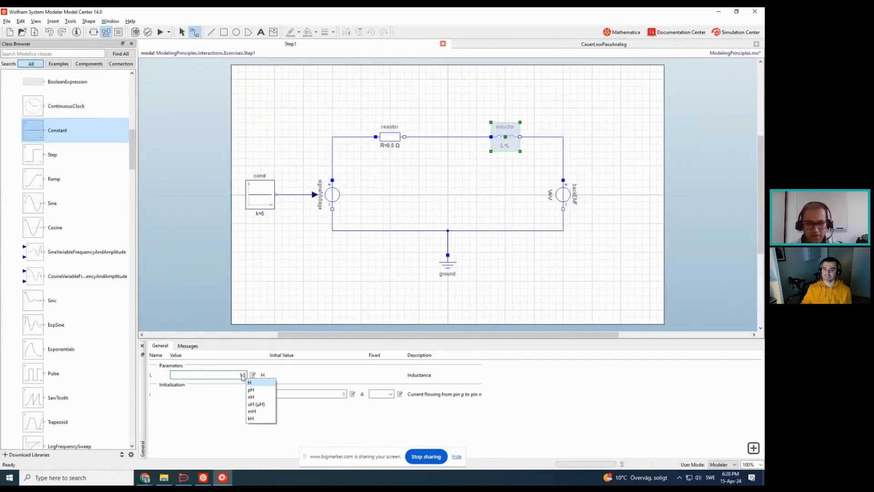
pyautogui.click(262, 411)
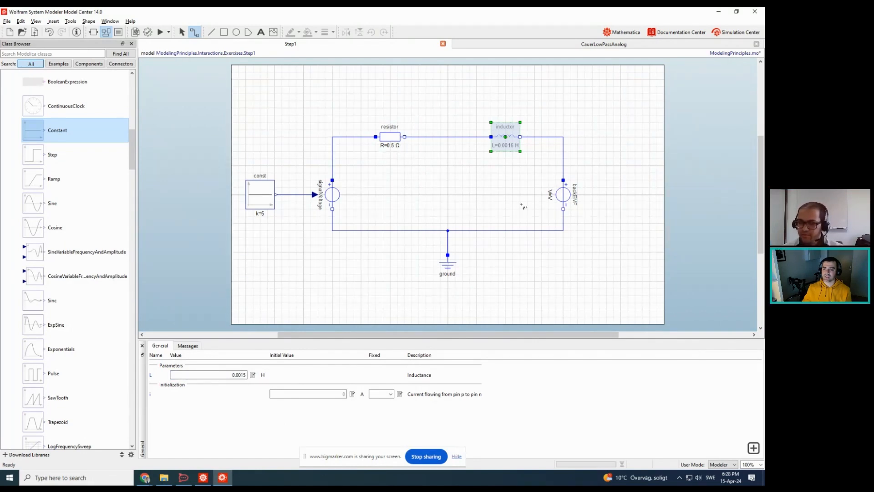
# Change the display unit of the inductor's L parameter to mH
pyautogui.click(263, 375)
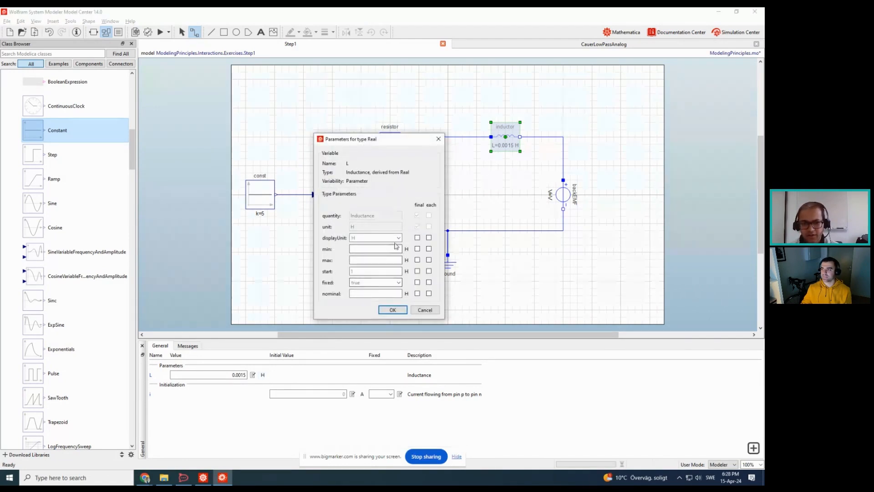
pyautogui.click(399, 238)
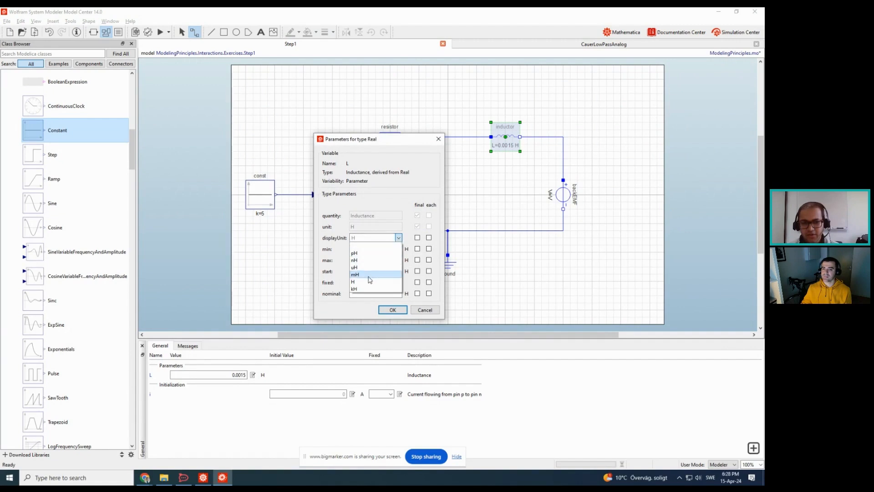
pyautogui.click(371, 275)
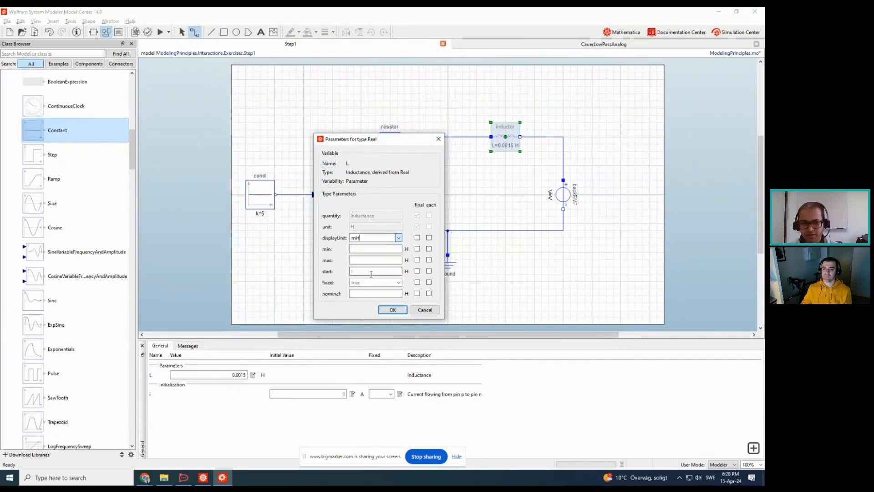
pyautogui.click(392, 310)
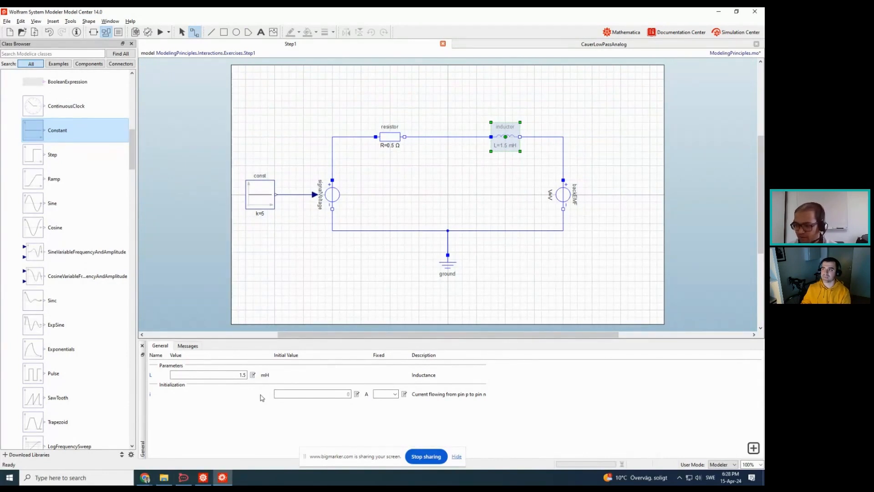
# Set the constant voltage V of the backEMF source to 1 V
pyautogui.click(565, 192)
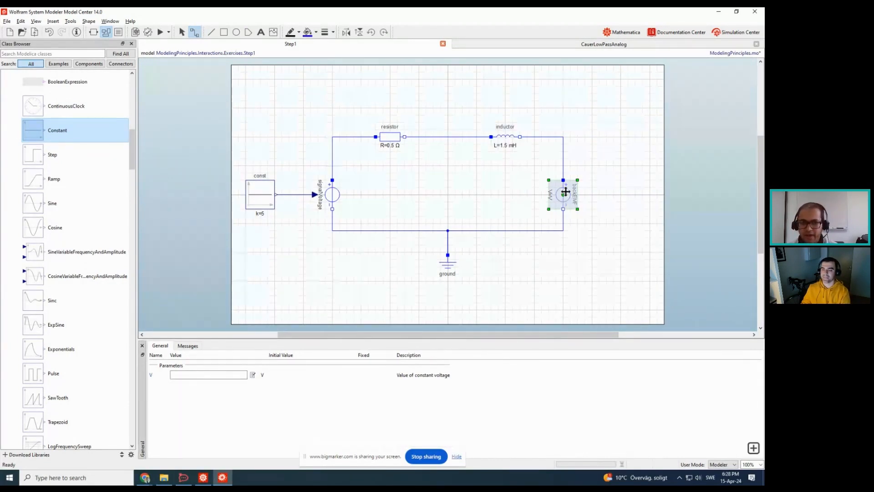
pyautogui.click(240, 378)
pyautogui.click(249, 382)
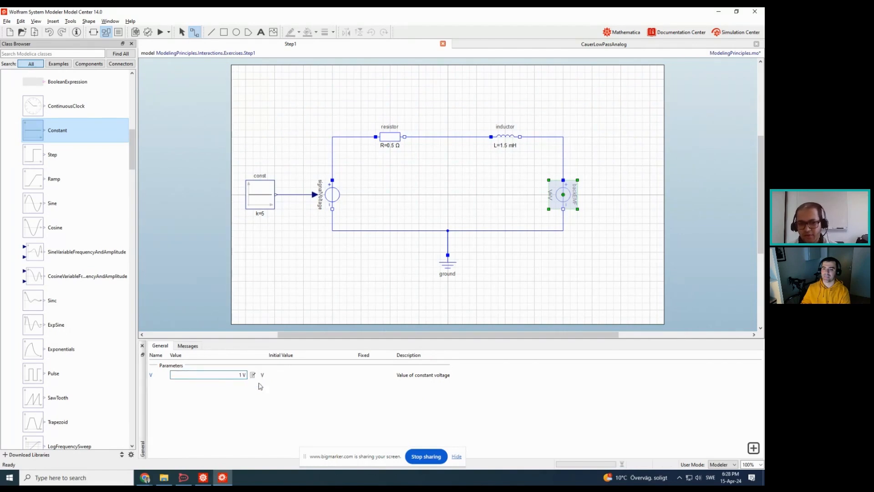
pyautogui.click(347, 302)
pyautogui.click(563, 195)
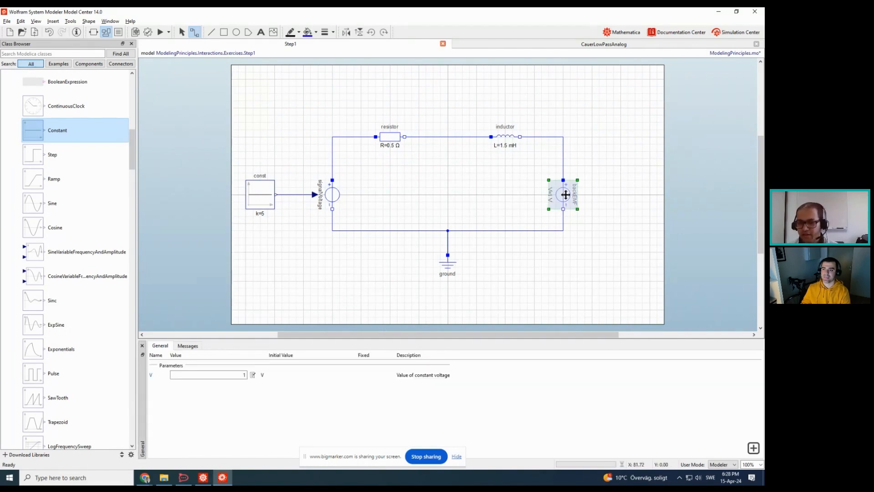
# Examine the back-EMF equation and its ω and K_T terms on the Mathematica slide, and return to the Step1 model
pyautogui.hotkey('alt', 'Tab')
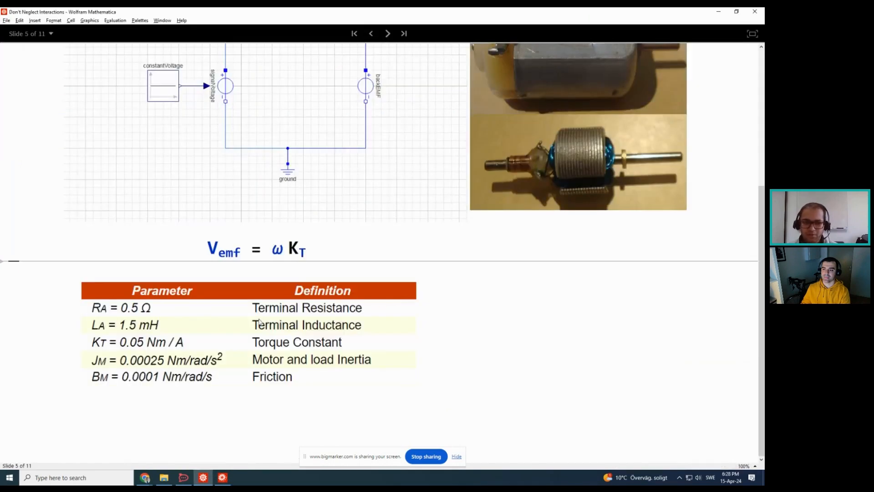
pyautogui.moveTo(205, 247); pyautogui.dragTo(311, 255)
pyautogui.click(324, 256)
pyautogui.click(235, 259)
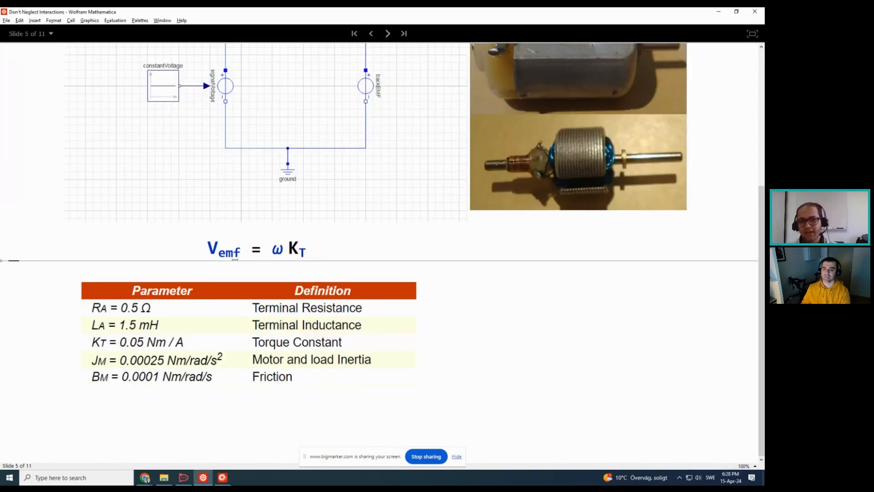
pyautogui.doubleClick(283, 251)
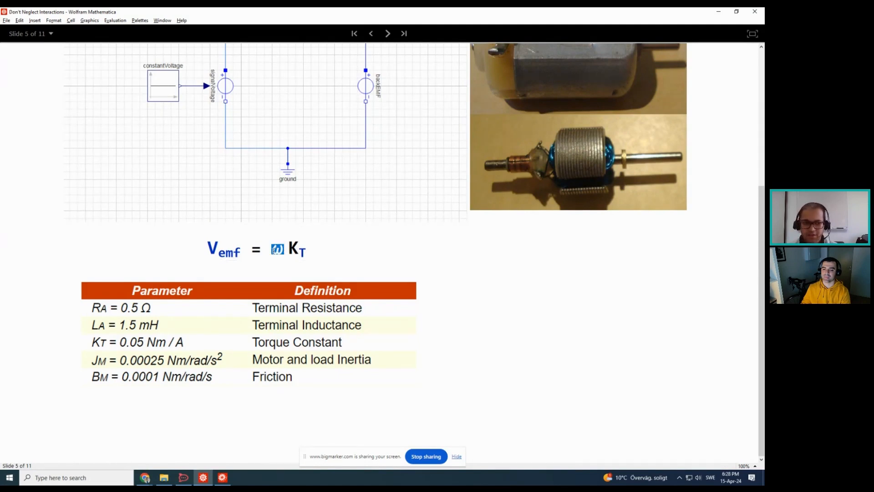
pyautogui.click(306, 251)
pyautogui.doubleClick(297, 249)
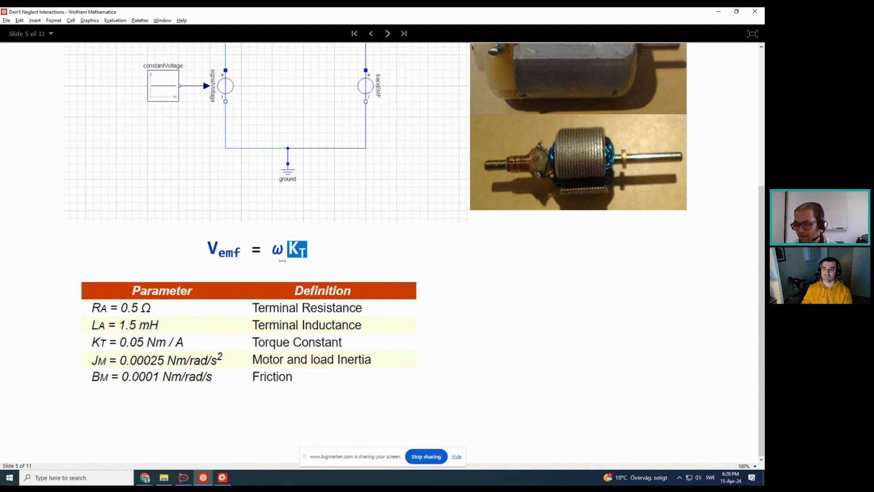
pyautogui.doubleClick(277, 249)
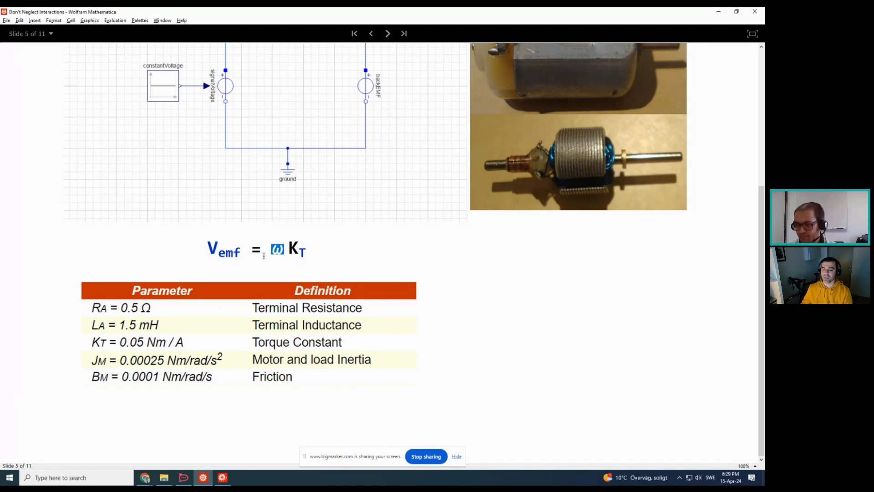
pyautogui.hotkey('alt', 'Tab')
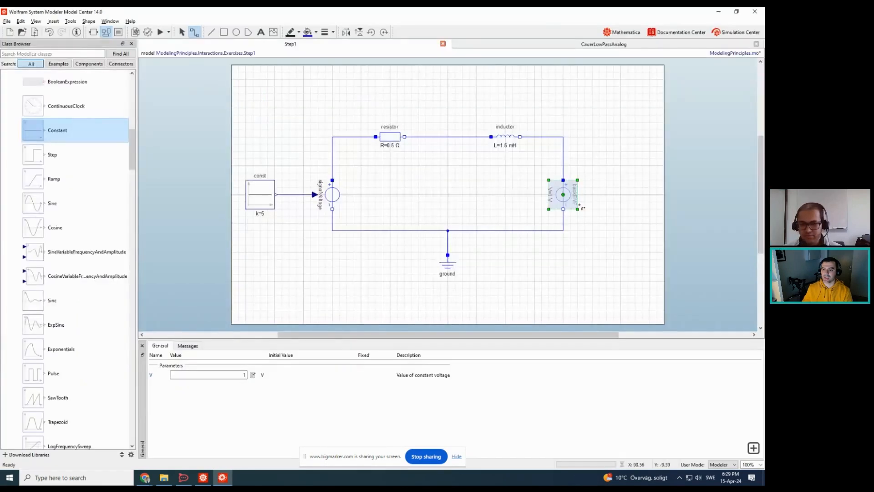
# Set the Step1 experiment's time unit to s and its stop time to 10
pyautogui.click(504, 279)
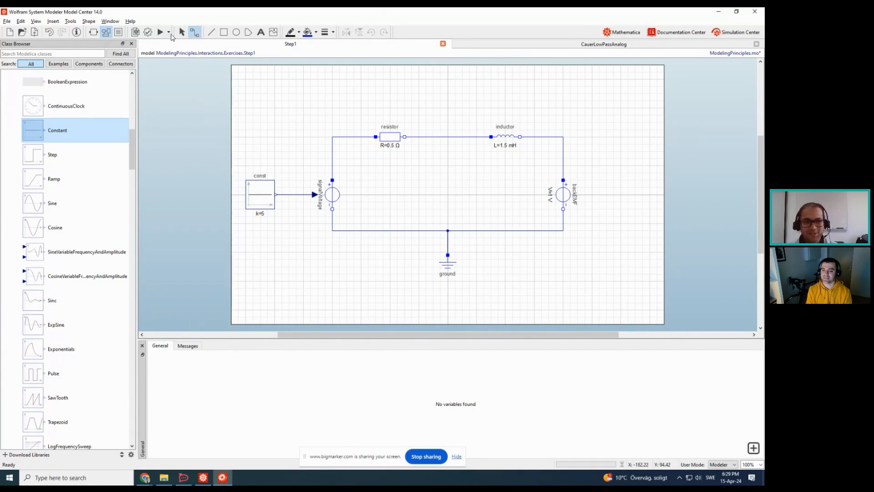
pyautogui.click(173, 38)
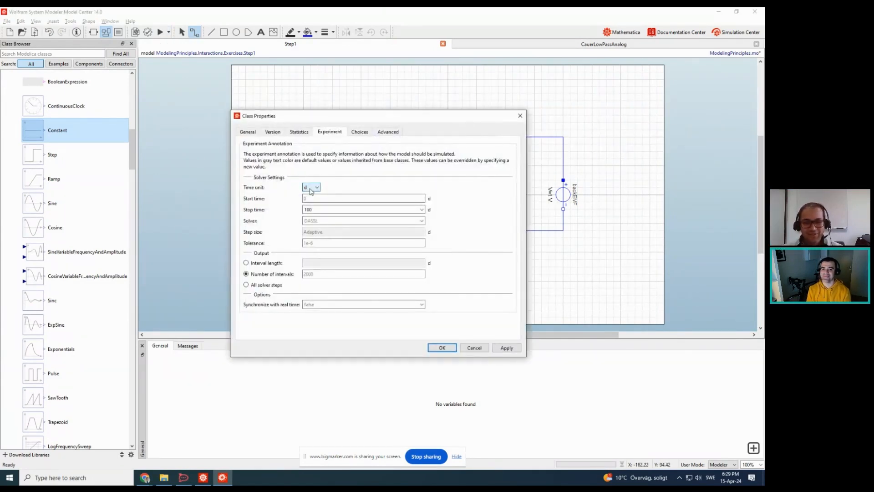
pyautogui.click(311, 190)
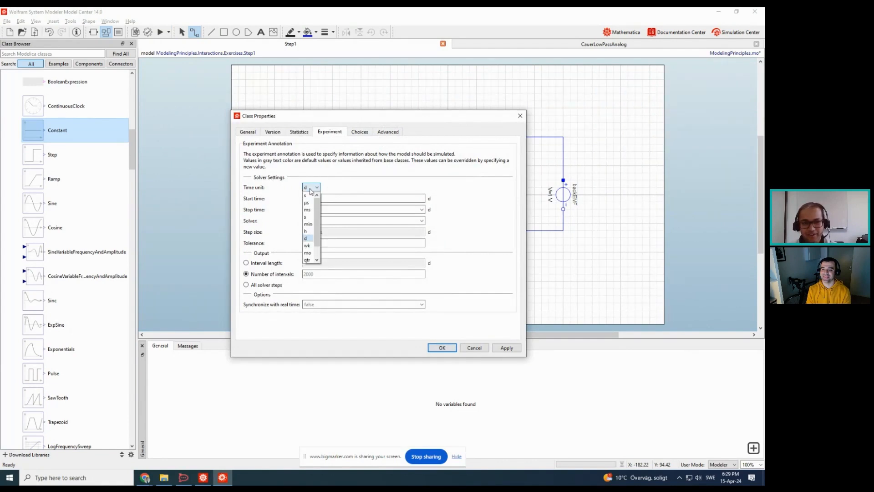
pyautogui.click(310, 196)
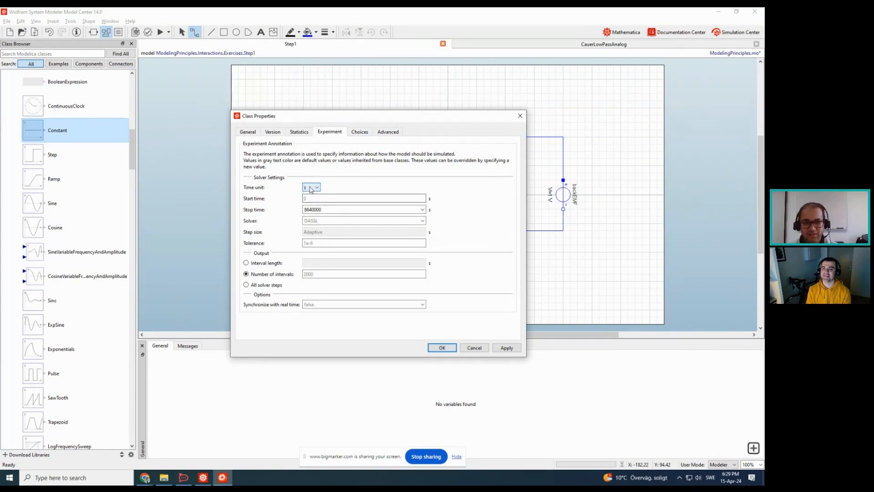
pyautogui.doubleClick(315, 210)
pyautogui.write('10')
pyautogui.click(452, 349)
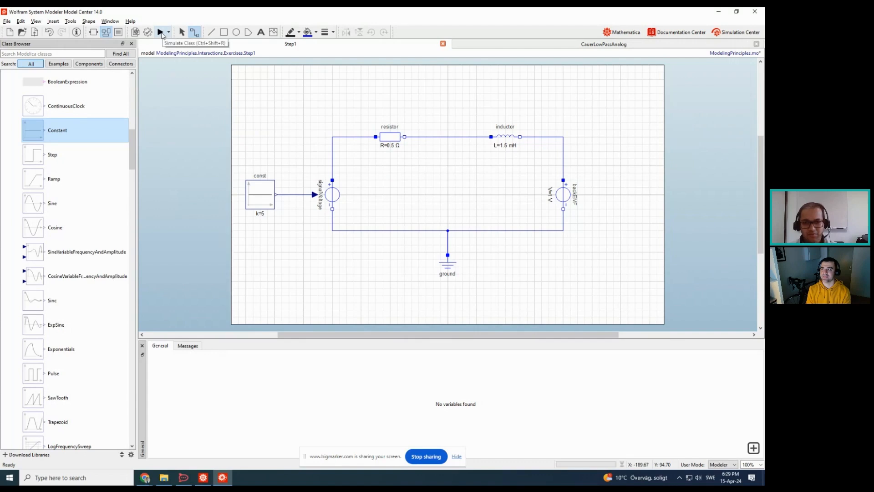
# Simulate the Step1 model and return from Simulation Center to its diagram in Model Center
pyautogui.click(161, 32)
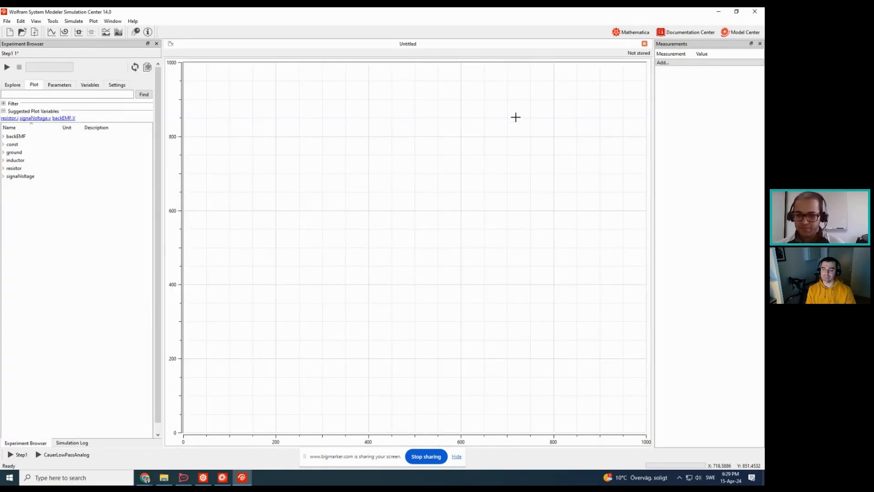
pyautogui.click(739, 34)
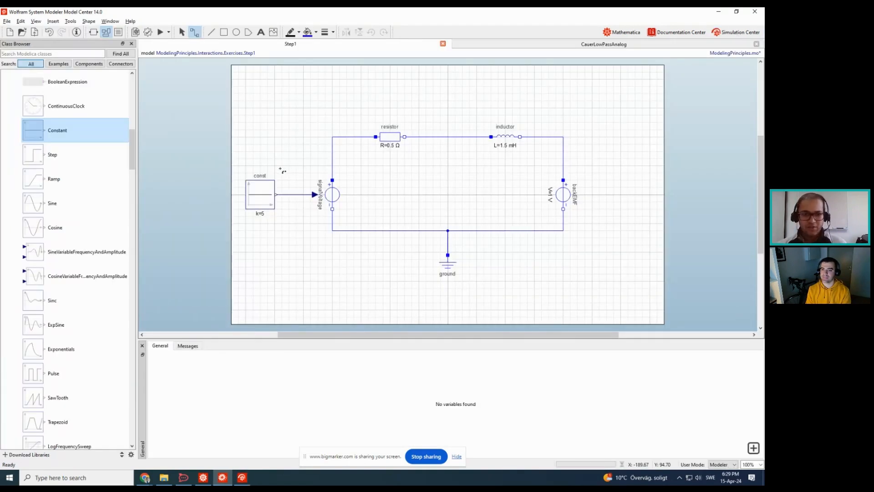
# Replace the const block feeding the signalVoltage source with a CombiTimeTable component
pyautogui.click(260, 191)
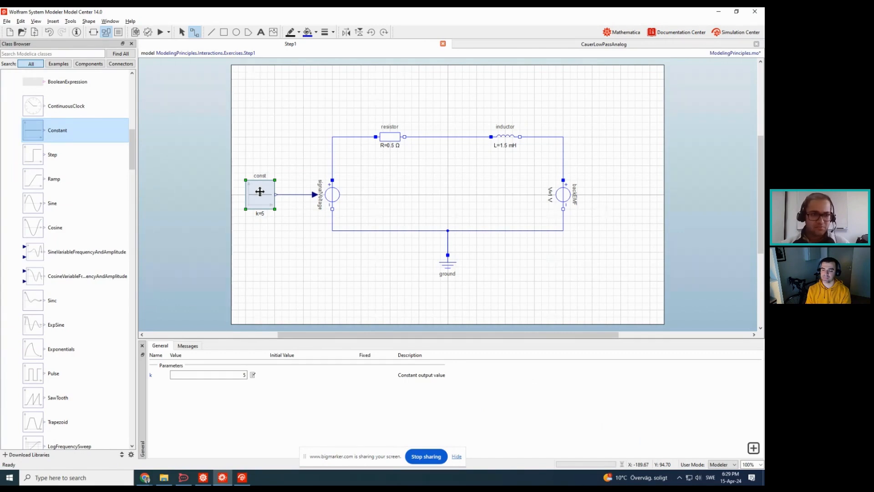
pyautogui.scroll(-5, 109, 235)
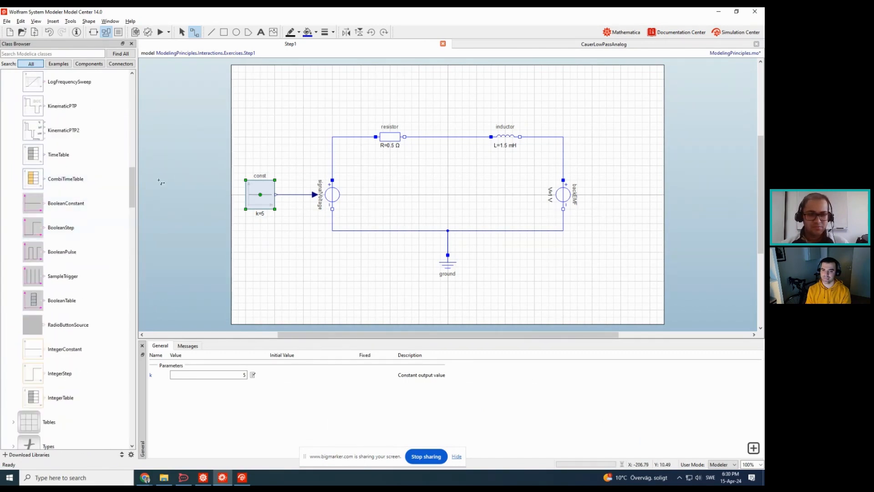
pyautogui.click(283, 167)
pyautogui.click(265, 197)
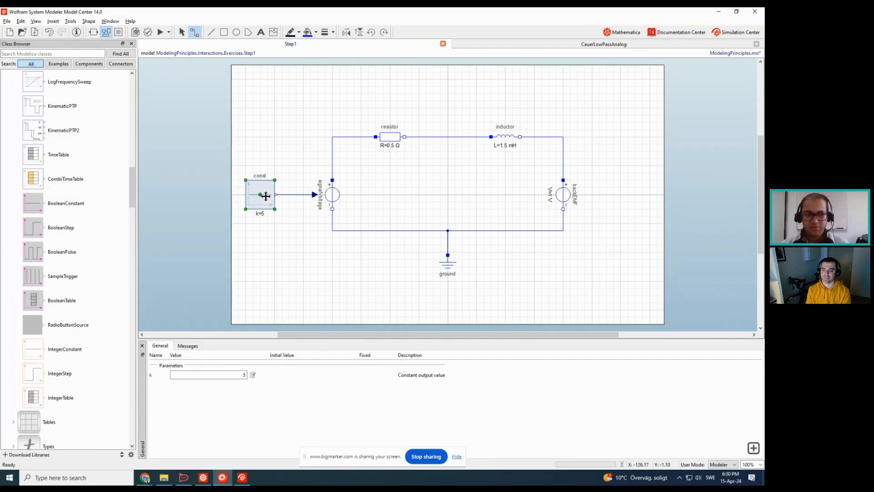
pyautogui.press('Delete')
pyautogui.moveTo(66, 179); pyautogui.dragTo(264, 197)
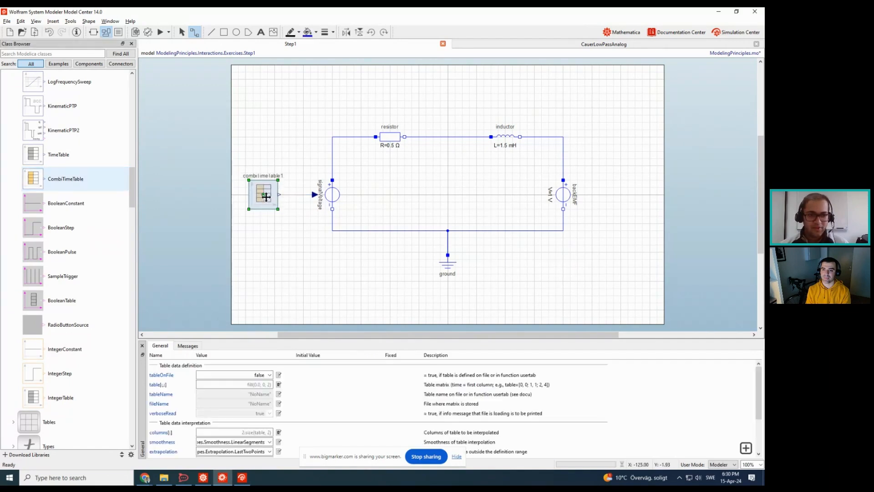
# Rename the new CombiTimeTable component as myVoltage, updating references within the ModelingPrinciples library
pyautogui.press('F2')
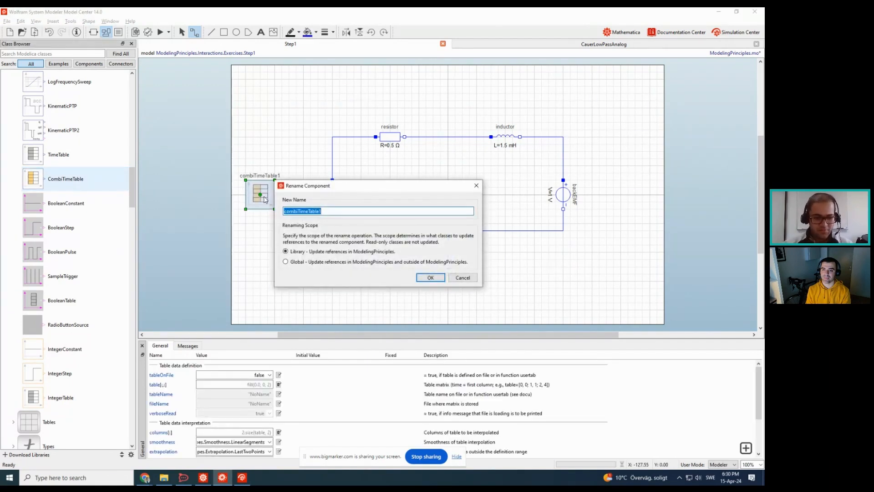
pyautogui.write('myVoltage')
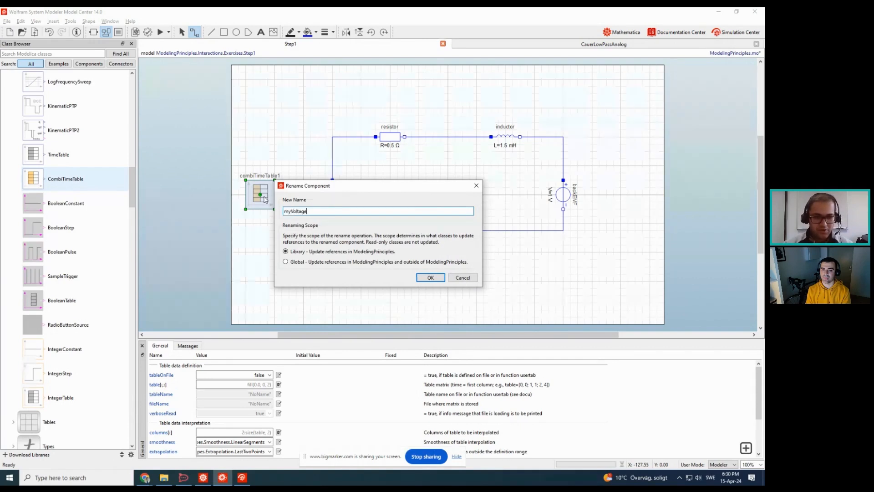
pyautogui.press('Return')
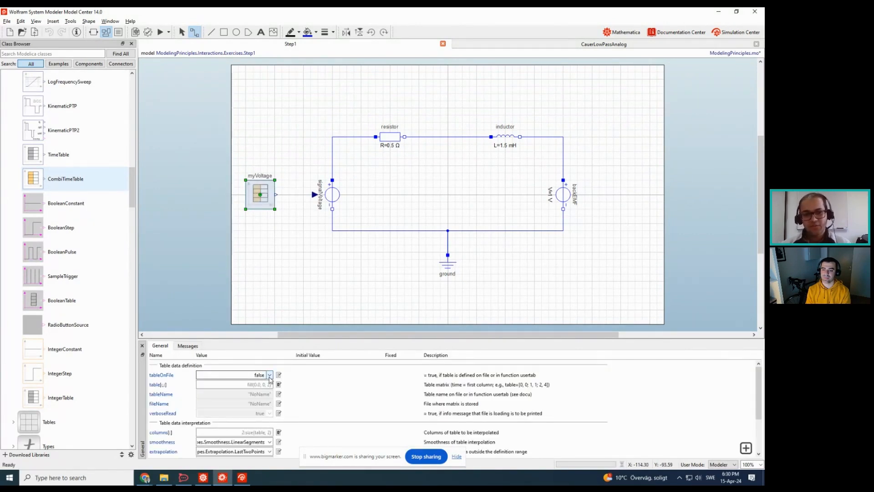
# Try setting tableOnFile of myVoltage to true, and restore it to false
pyautogui.click(270, 374)
pyautogui.click(266, 388)
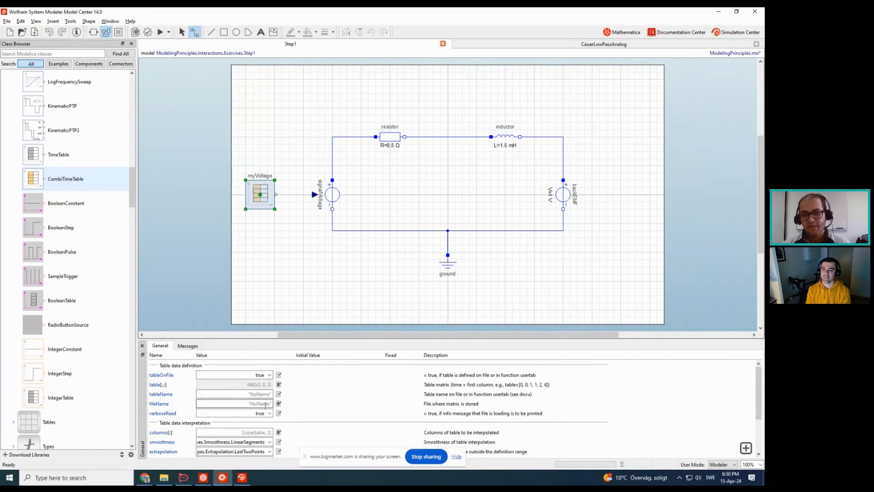
pyautogui.click(269, 375)
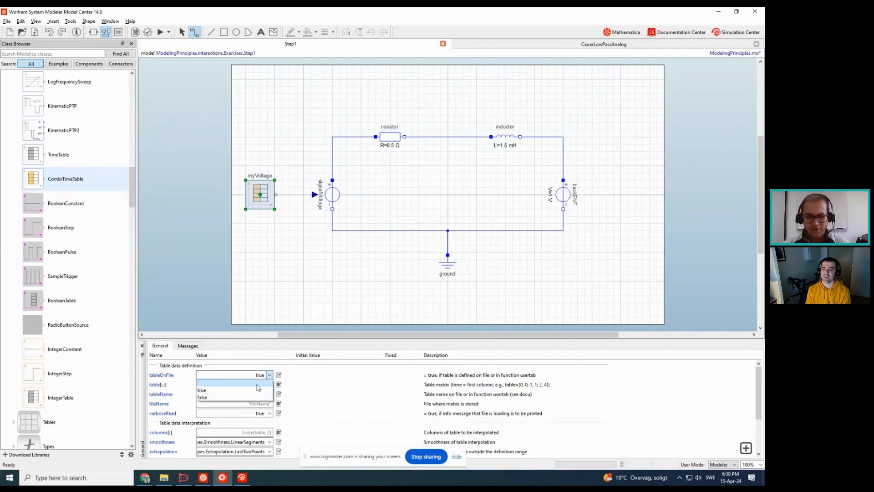
pyautogui.click(272, 387)
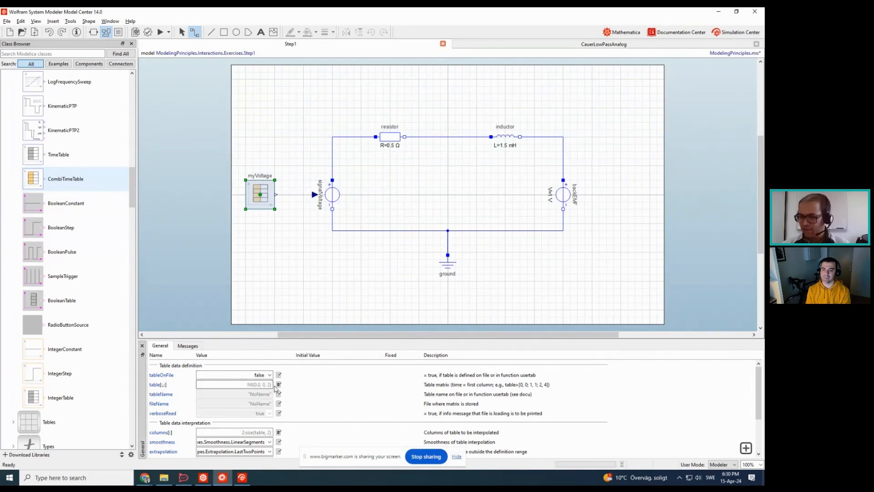
# Define the table matrix of myVoltage with the rows 0.0, 5 and 10, 5
pyautogui.click(279, 385)
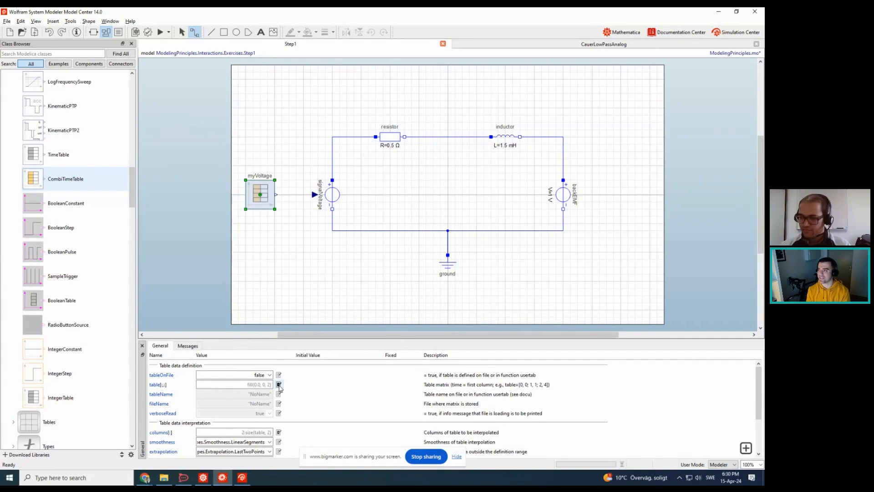
pyautogui.click(304, 390)
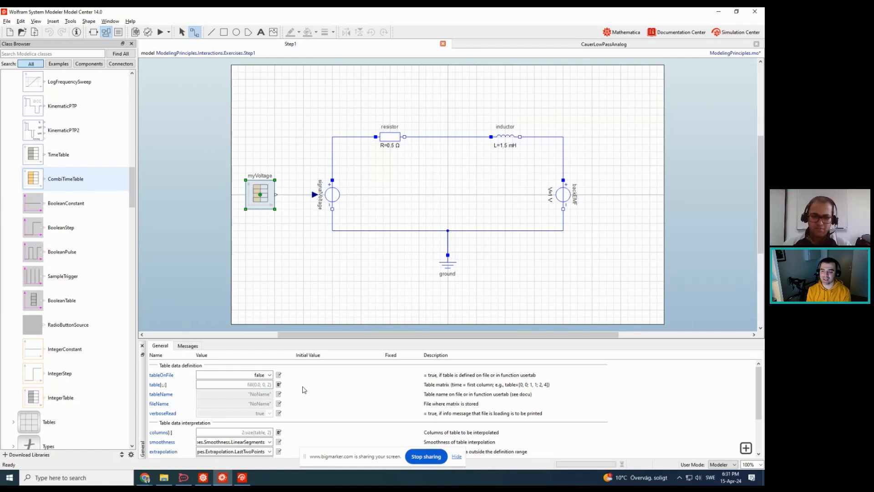
pyautogui.click(279, 386)
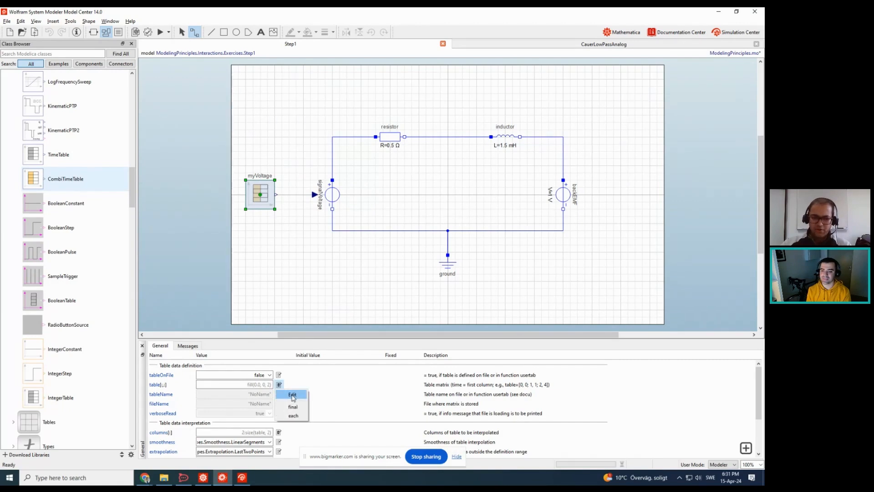
pyautogui.click(292, 395)
pyautogui.click(229, 186)
pyautogui.click(228, 184)
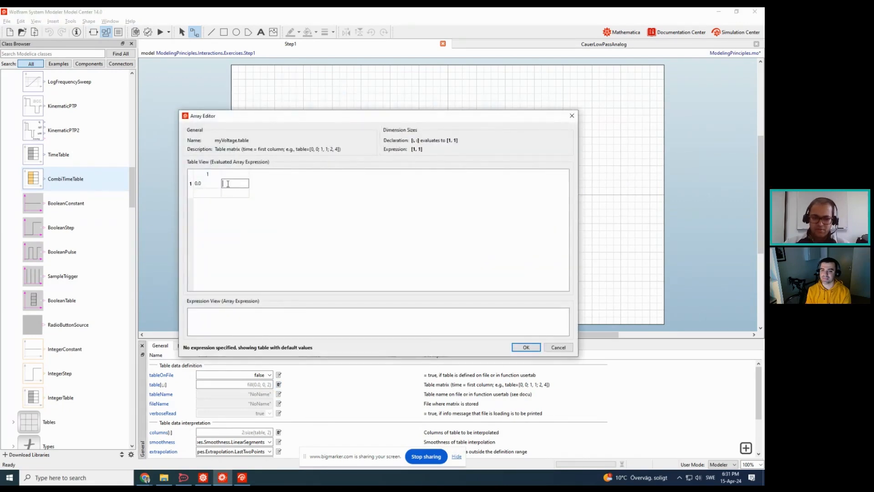
pyautogui.click(209, 193)
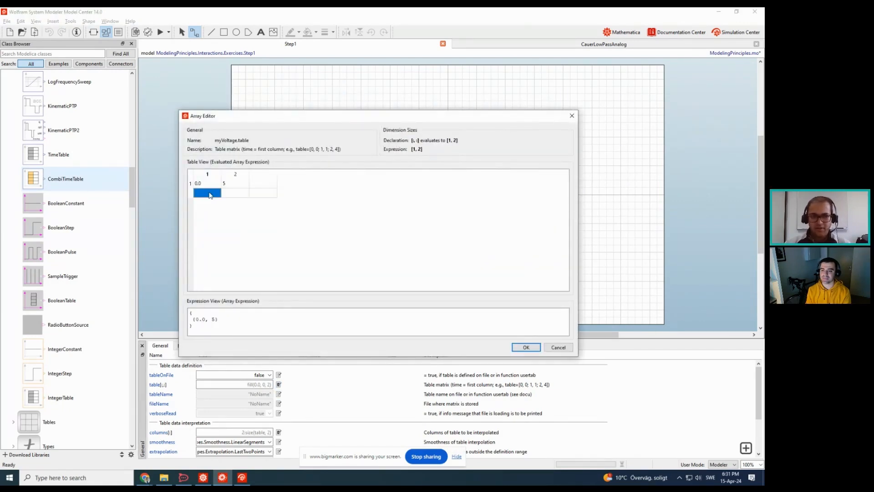
pyautogui.write('10')
pyautogui.click(236, 194)
pyautogui.write('5')
pyautogui.press('Return')
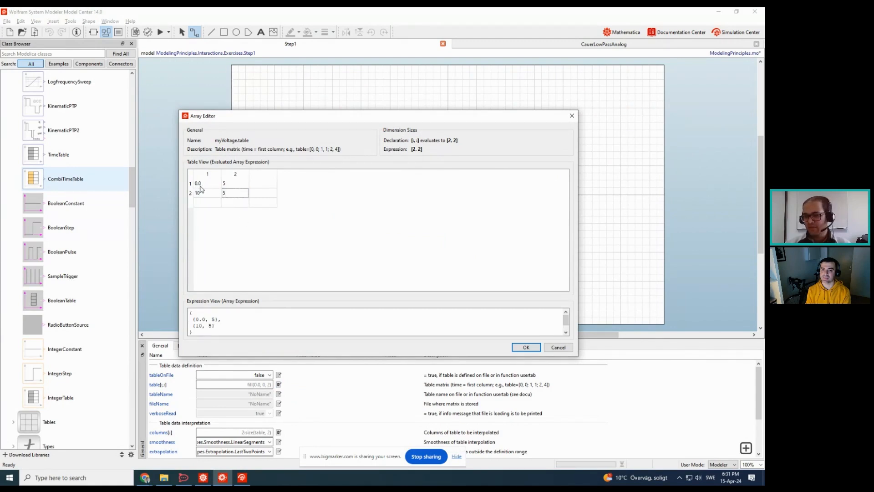
pyautogui.click(527, 347)
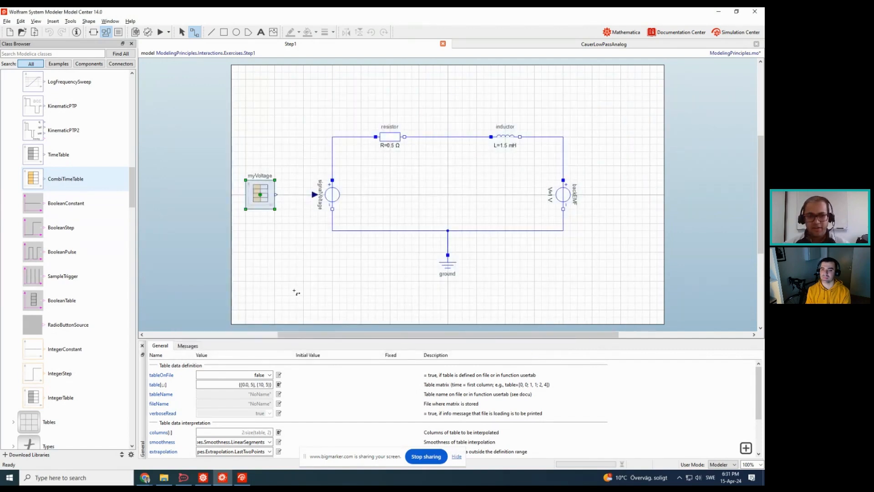
# Connect the myVoltage output y[1] to the signalVoltage input and simulate the Step1 model
pyautogui.moveTo(276, 195); pyautogui.dragTo(315, 195)
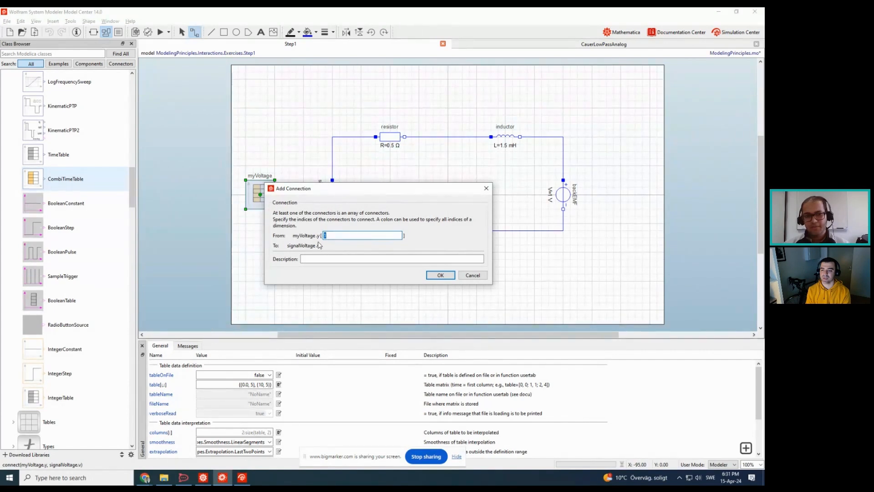
pyautogui.click(437, 276)
pyautogui.click(283, 241)
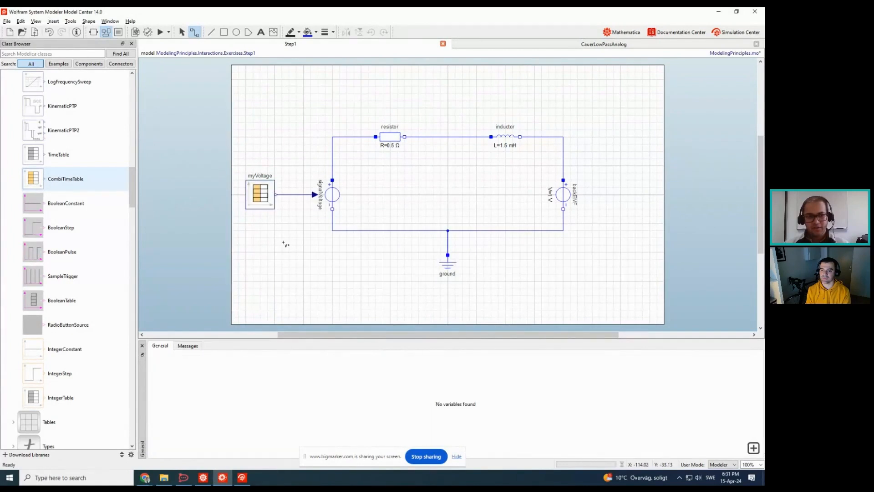
pyautogui.click(257, 199)
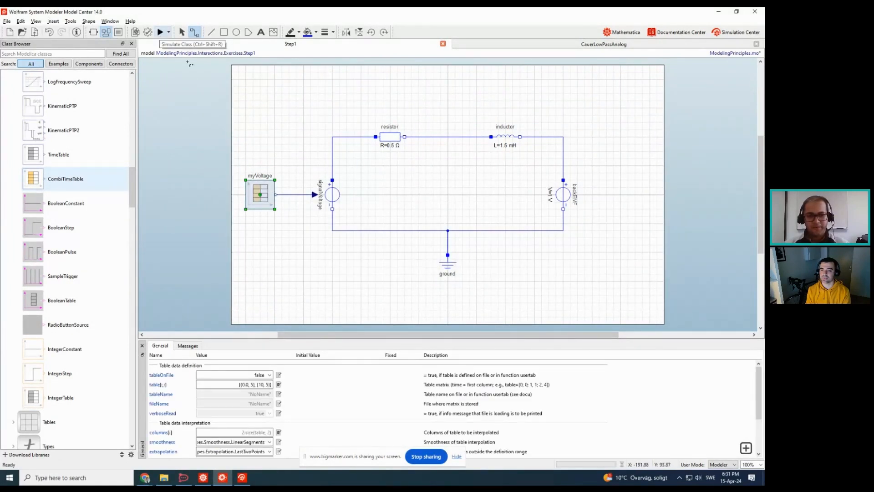
pyautogui.click(160, 32)
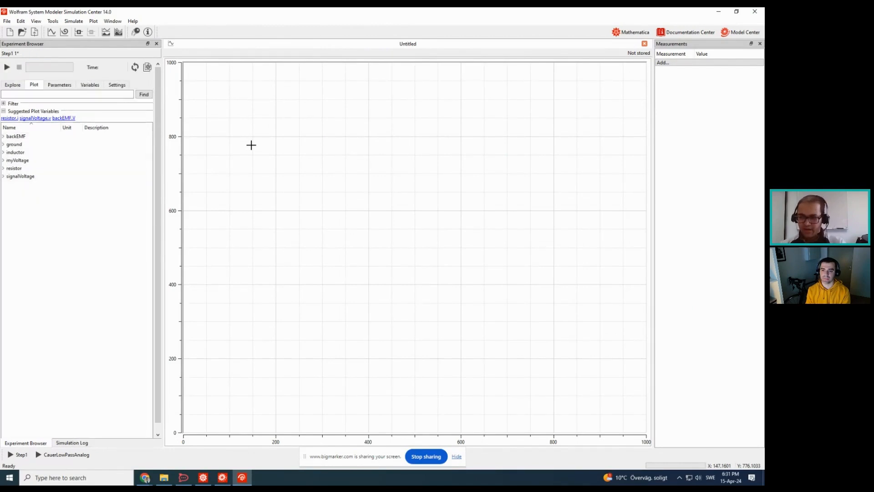
# Plot the voltage v of signalVoltage over the simulation, and remove it from the plot
pyautogui.click(3, 161)
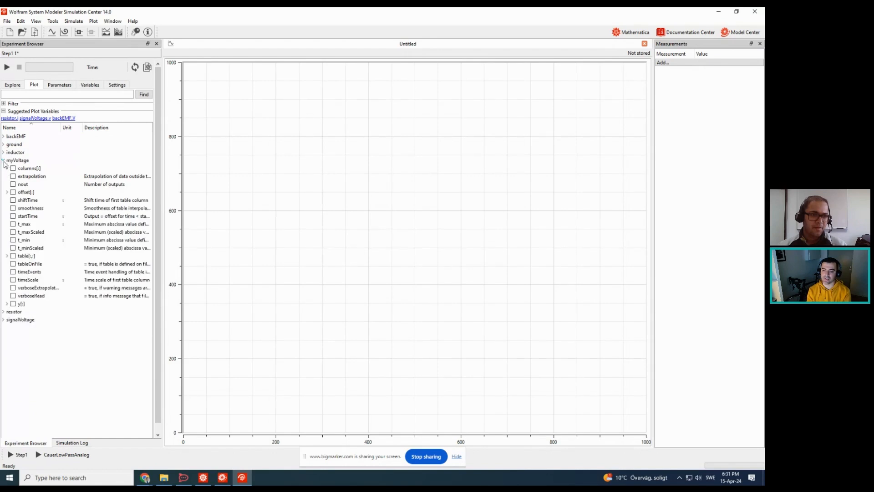
pyautogui.click(3, 161)
pyautogui.click(3, 176)
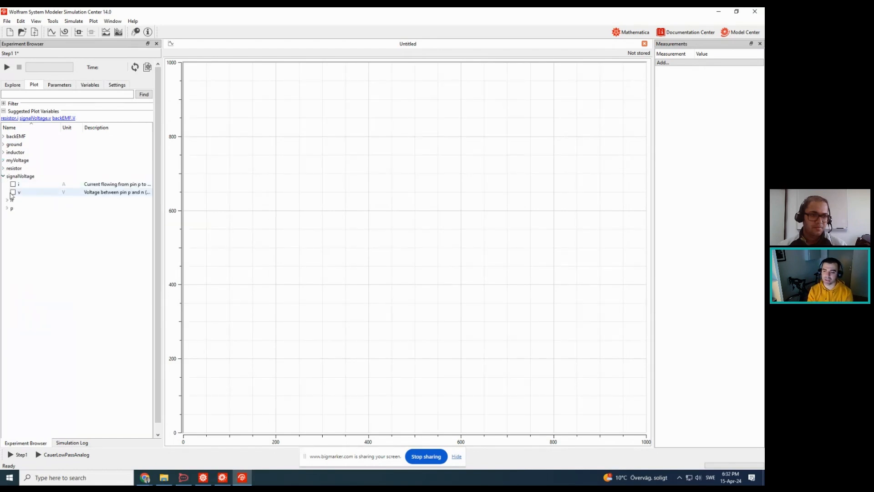
pyautogui.click(13, 192)
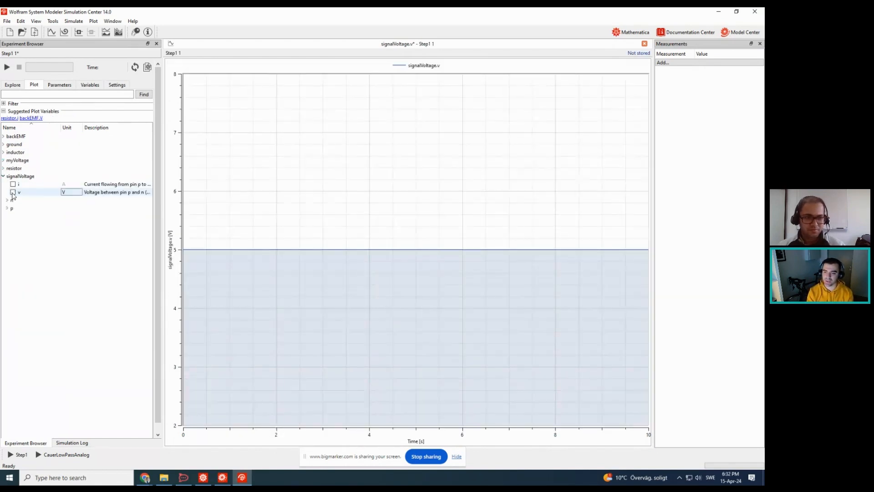
pyautogui.click(13, 192)
pyautogui.click(4, 178)
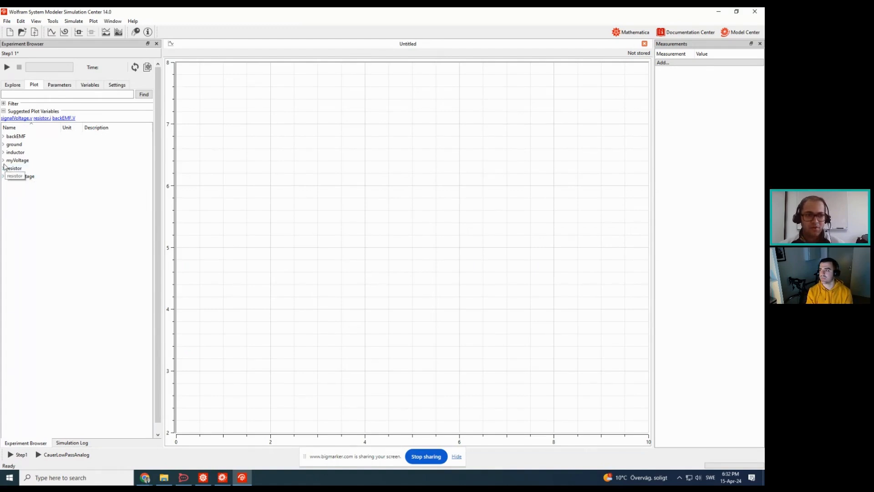
# Plot the myVoltage output y[1] over the simulation time
pyautogui.doubleClick(12, 163)
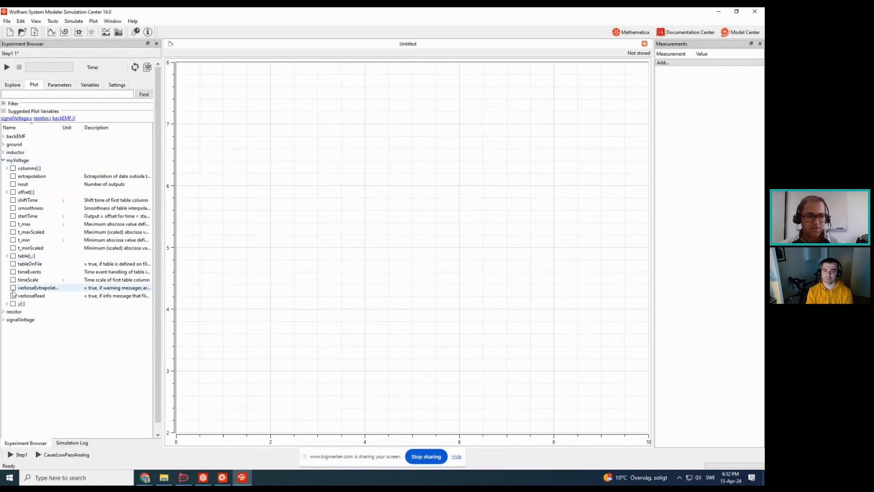
pyautogui.click(7, 303)
pyautogui.click(17, 311)
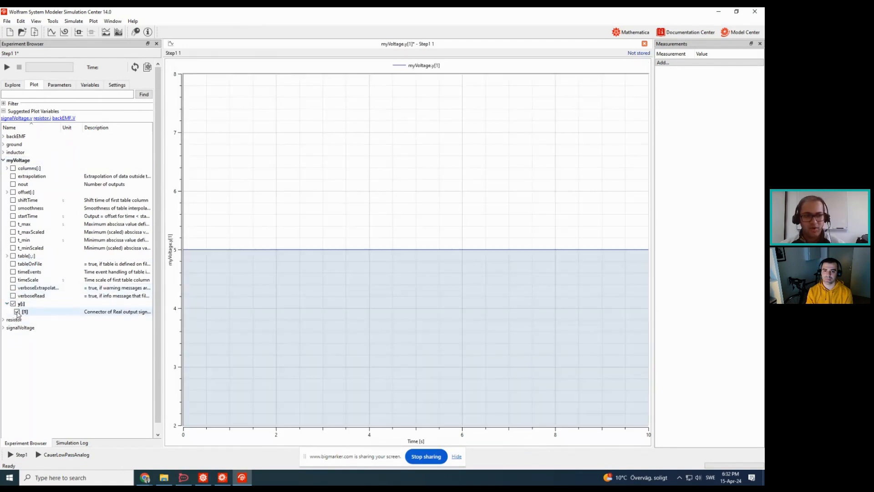
pyautogui.moveTo(212, 254)
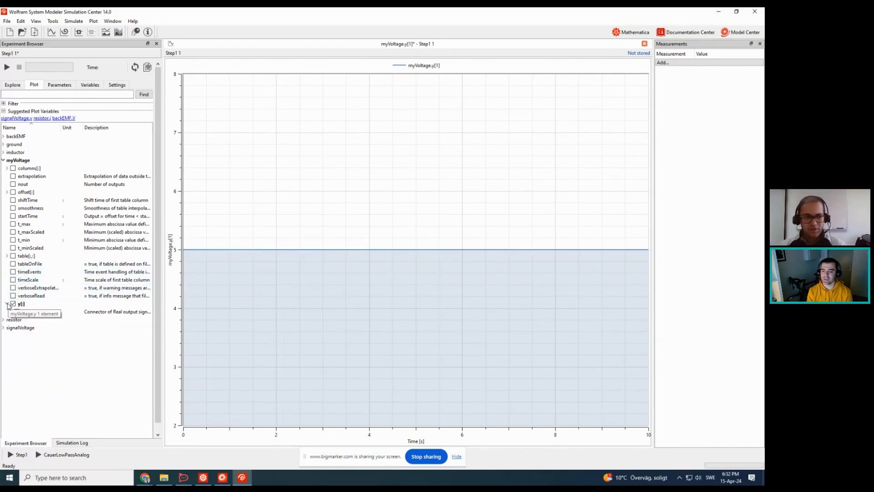
pyautogui.click(7, 304)
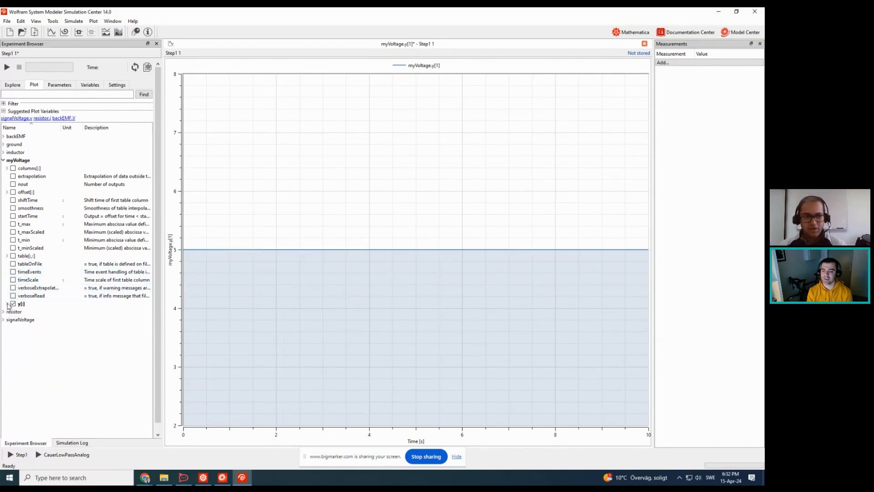
# Review the myVoltage source in the Step1 diagram in Model Center and return to its plot in Simulation Center
pyautogui.click(735, 32)
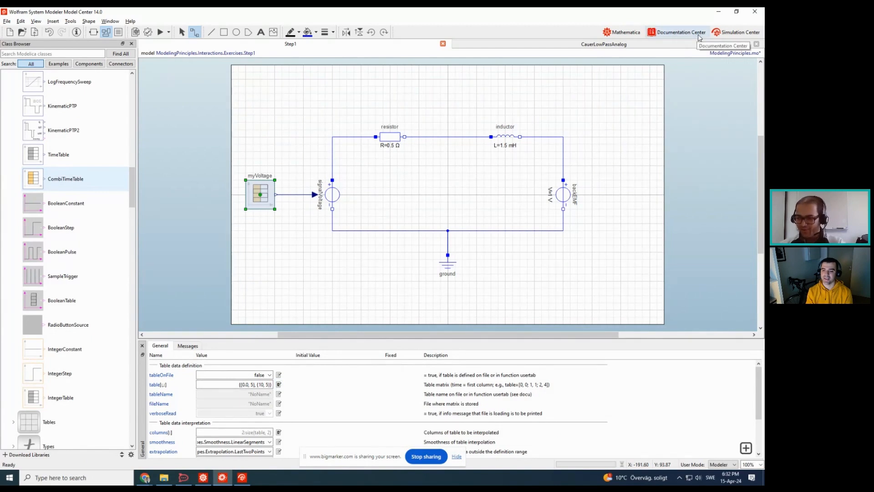
pyautogui.click(738, 32)
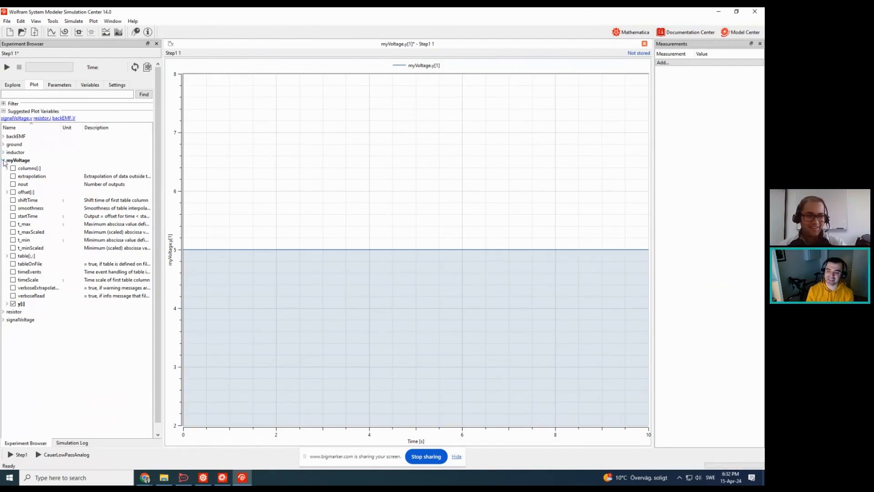
pyautogui.click(3, 160)
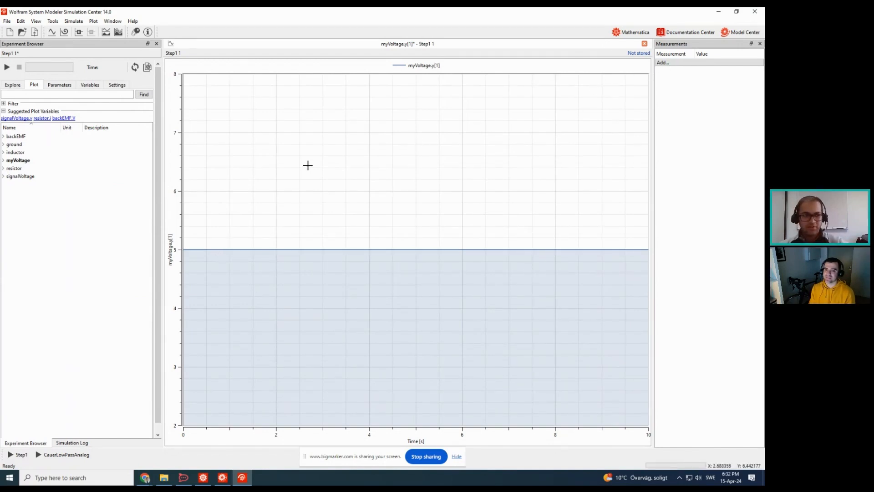
pyautogui.click(741, 31)
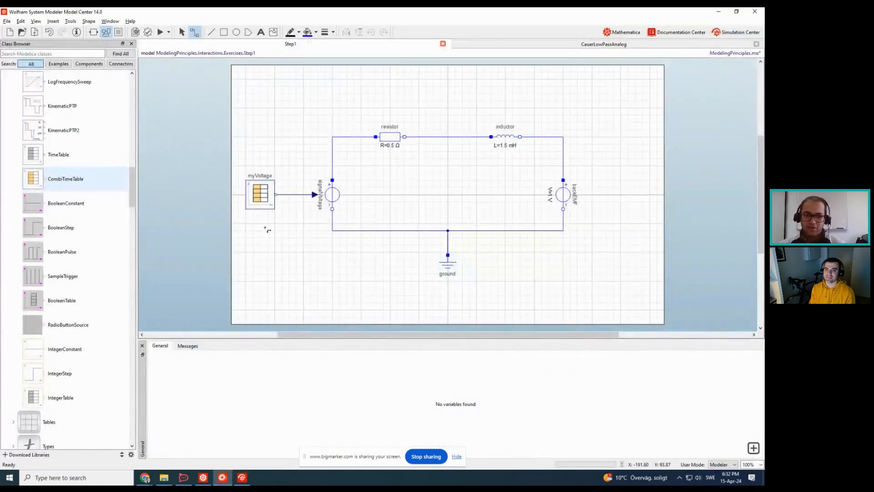
pyautogui.click(258, 194)
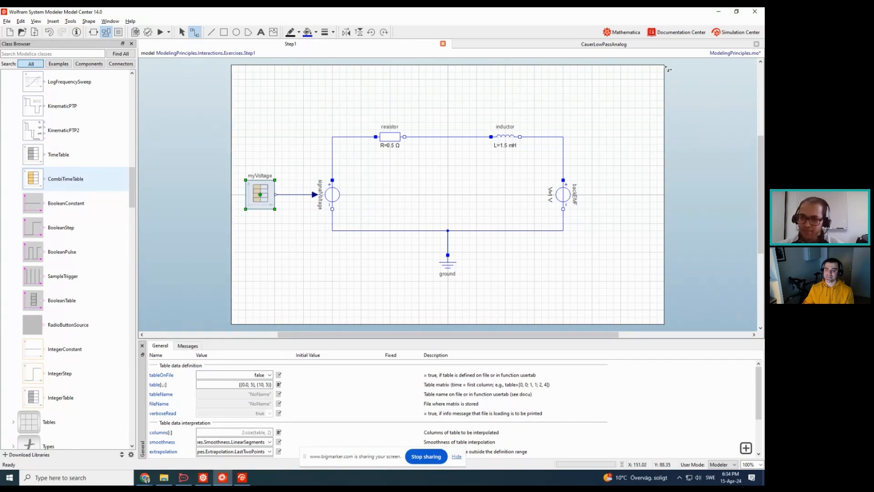
pyautogui.click(733, 34)
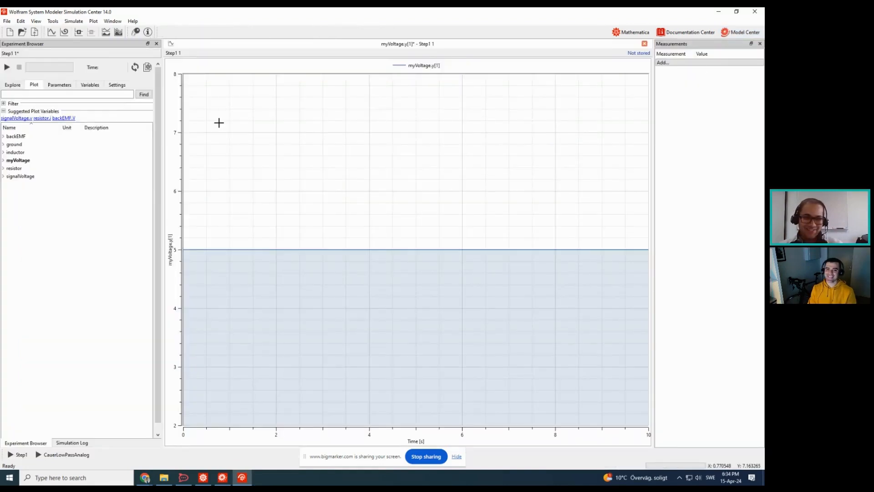
# Remove the myVoltage output from the plot and plot the resistor current i instead
pyautogui.rightClick(230, 144)
pyautogui.click(248, 150)
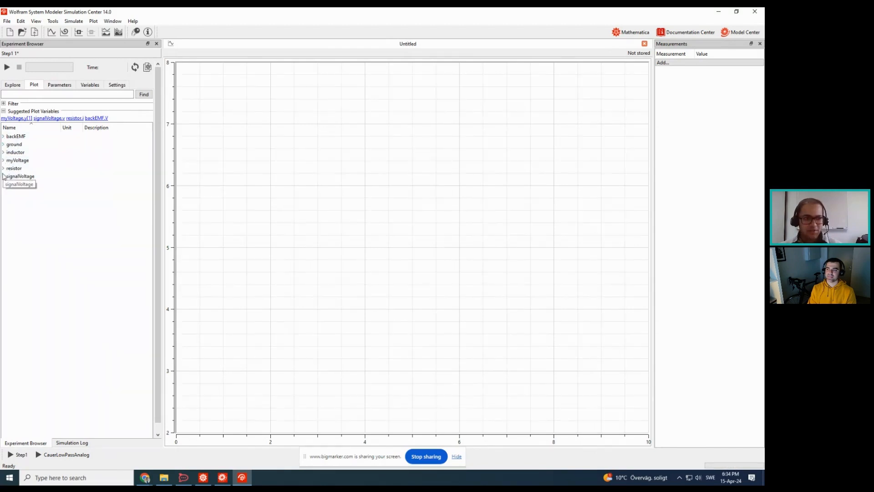
pyautogui.click(3, 169)
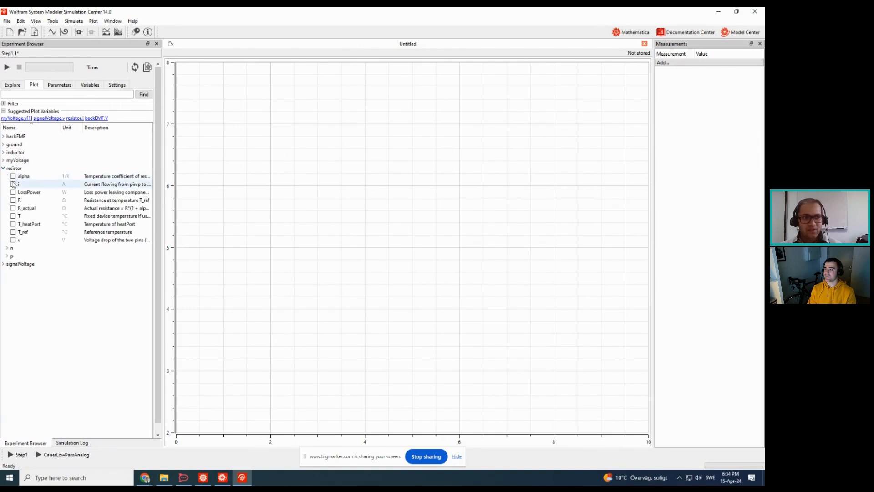
pyautogui.click(14, 185)
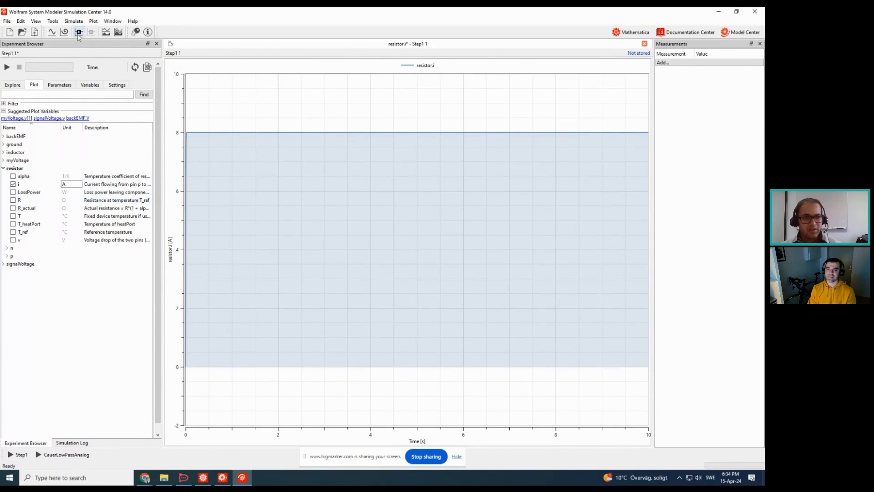
# Add a second subplot below the current plot and plot the resistor voltage v in it
pyautogui.click(78, 32)
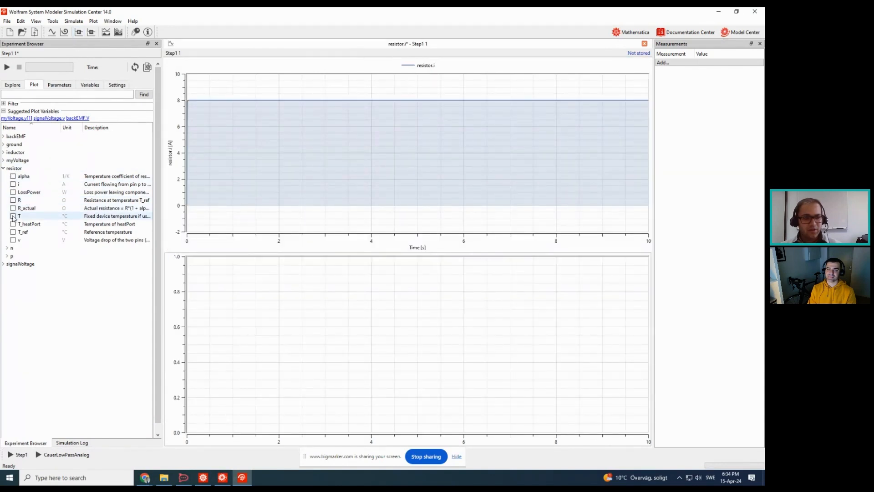
pyautogui.click(12, 240)
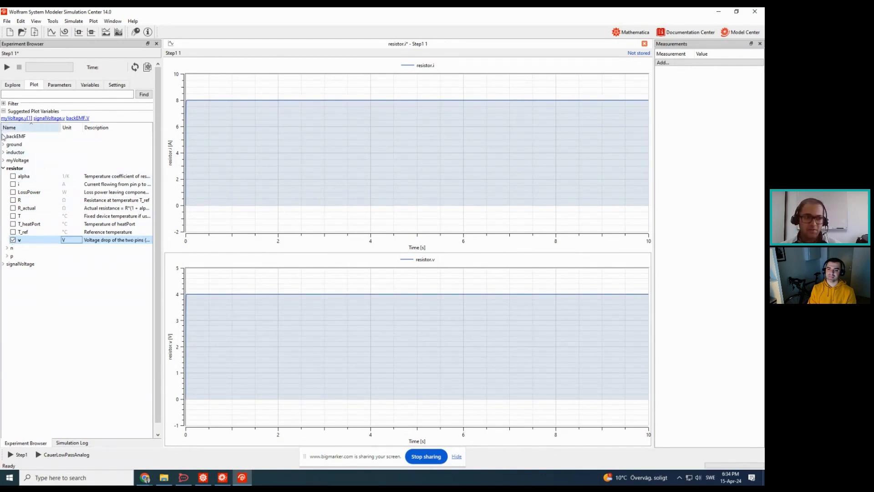
pyautogui.click(4, 168)
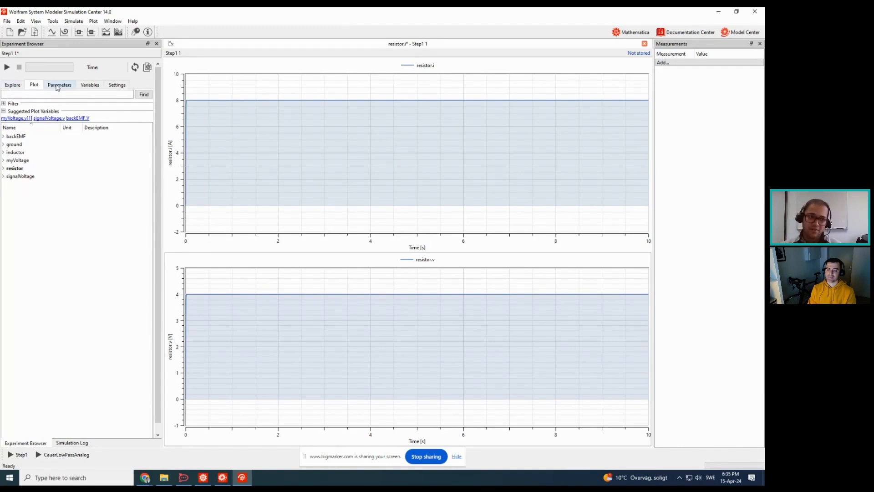
# Set the backEMF voltage parameter V to 3 V for the Step1 experiment
pyautogui.click(57, 87)
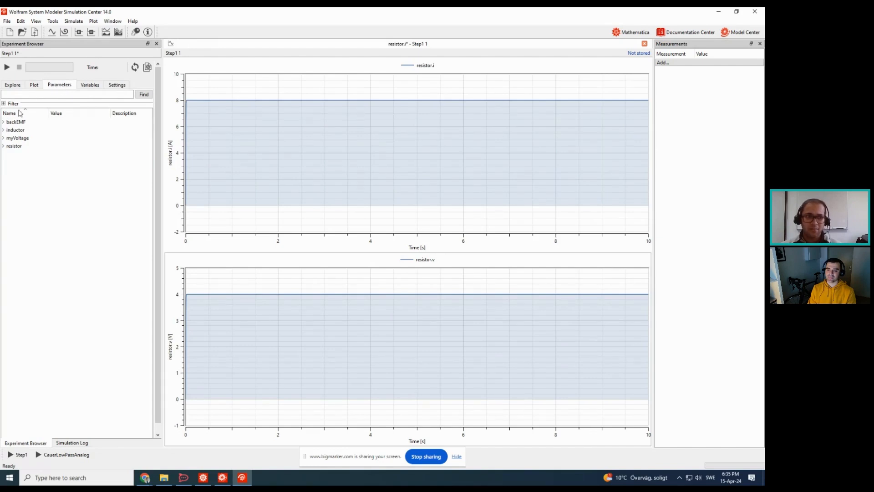
pyautogui.click(3, 122)
pyautogui.click(53, 130)
pyautogui.click(54, 131)
pyautogui.hotkey('ctrl', 'a')
pyautogui.write('3')
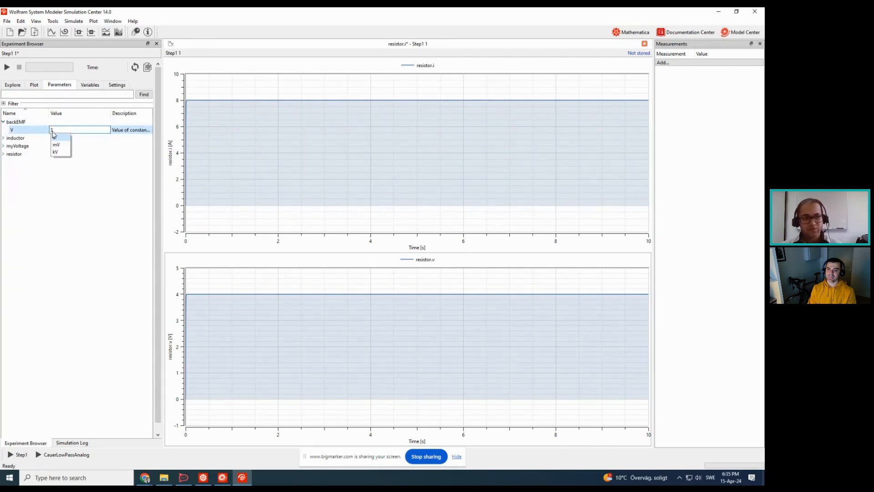
pyautogui.click(58, 138)
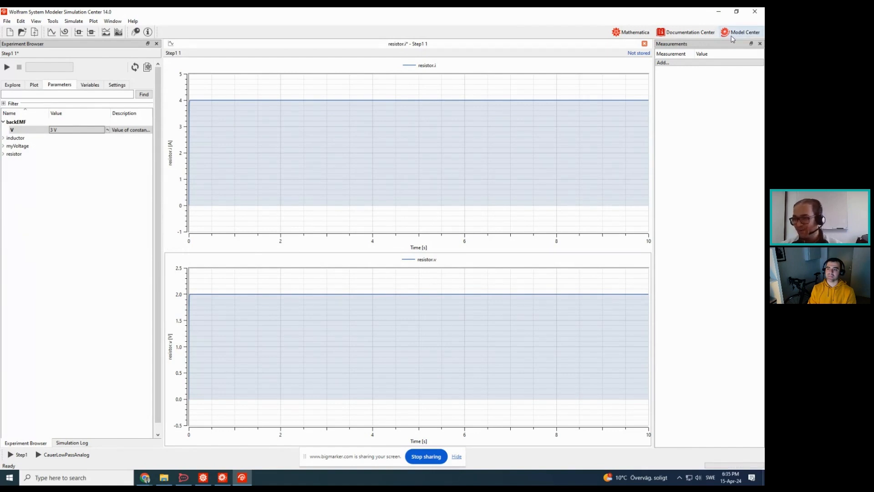
# Switch to Model Center and inspect the constant voltage V of the backEMF source in the Step1 diagram
pyautogui.click(93, 132)
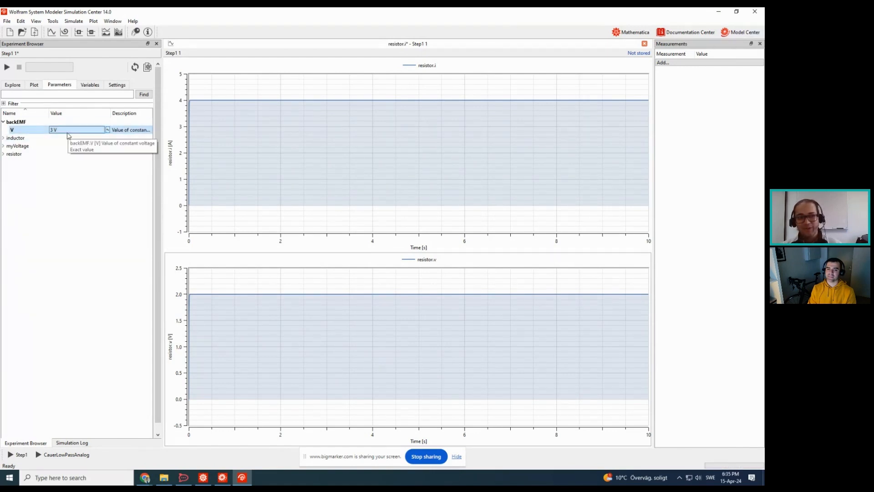
pyautogui.click(741, 32)
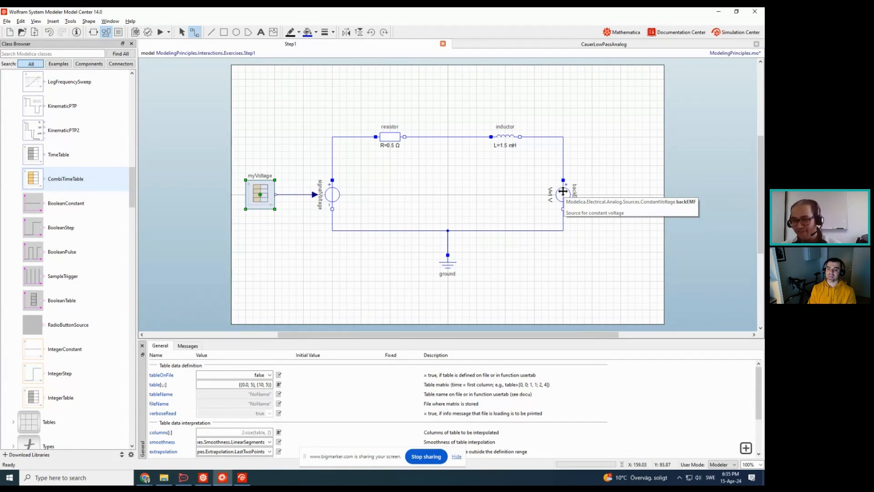
pyautogui.click(563, 191)
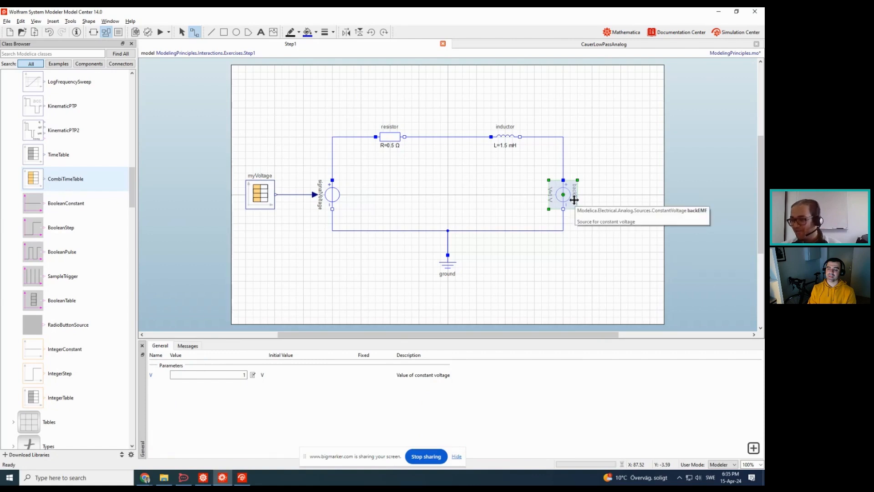
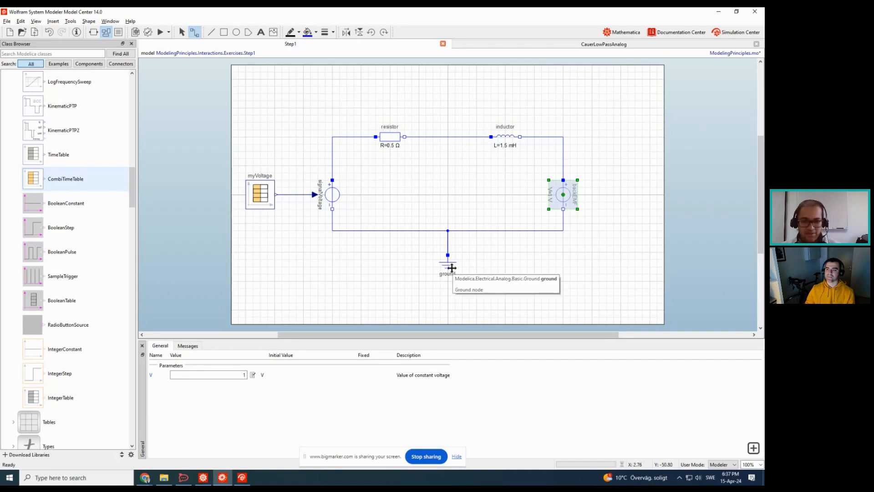
# Review the Step 2 energy conversion slide and its motor parameter table in Mathematica, and return to the Step1 diagram in Model Center
pyautogui.hotkey('alt', 'Tab')
pyautogui.hotkey('alt', 'Tab')
pyautogui.click(498, 183)
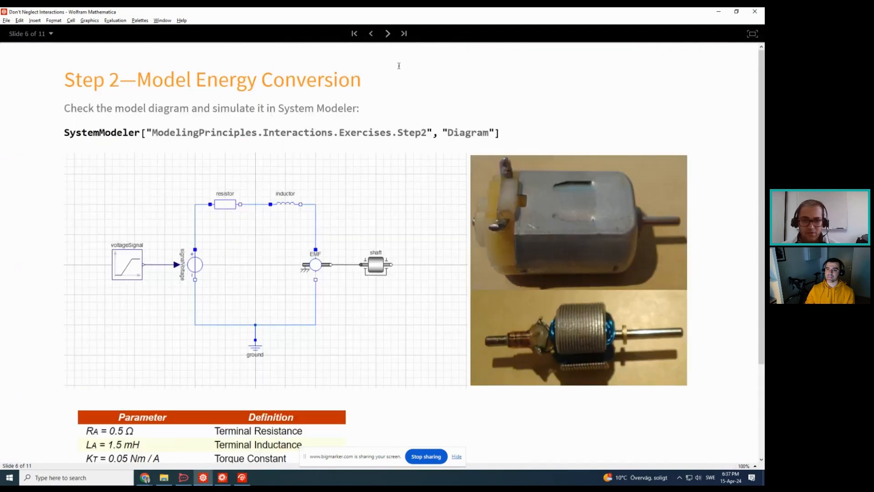
pyautogui.scroll(-2, 365, 258)
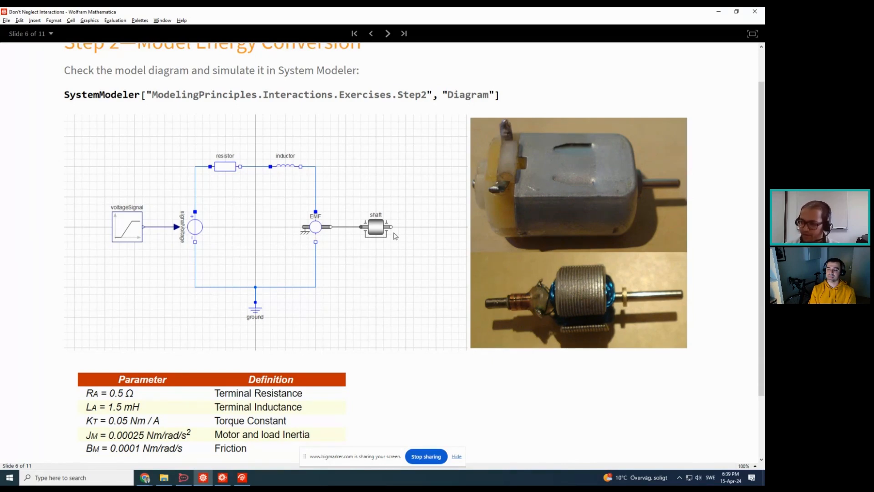
pyautogui.click(719, 12)
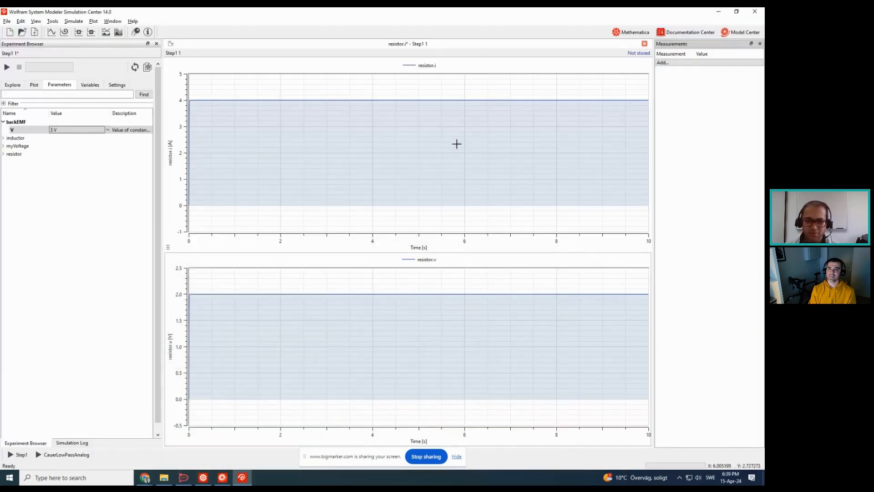
pyautogui.click(722, 15)
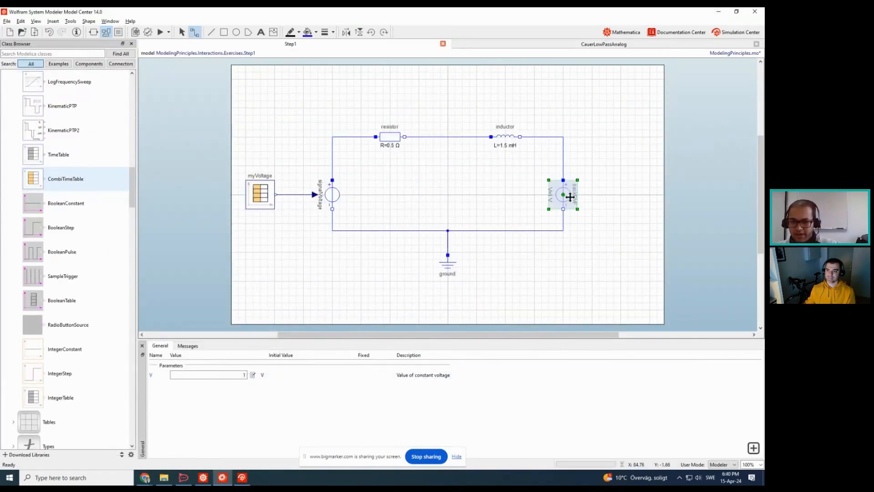
# Delete the backEMF source from the Step1 diagram and expand the Basic package of the Electrical Analog library
pyautogui.press('Delete')
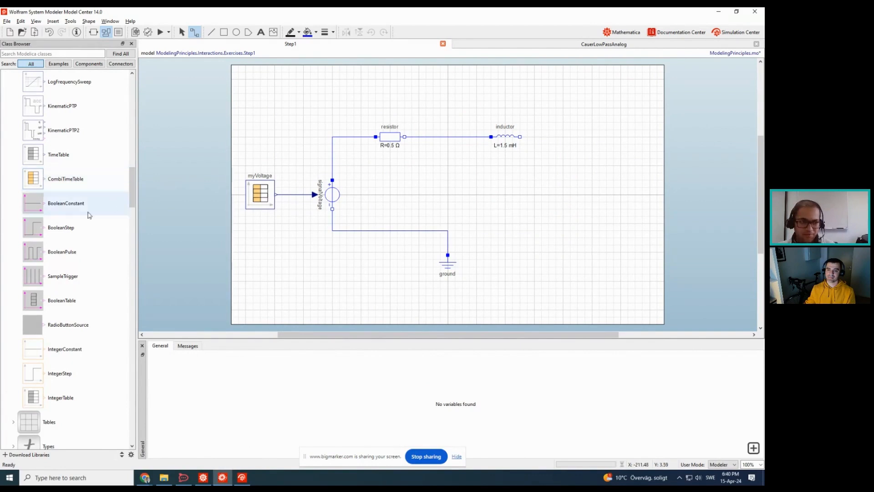
pyautogui.scroll(-10, 30, 234)
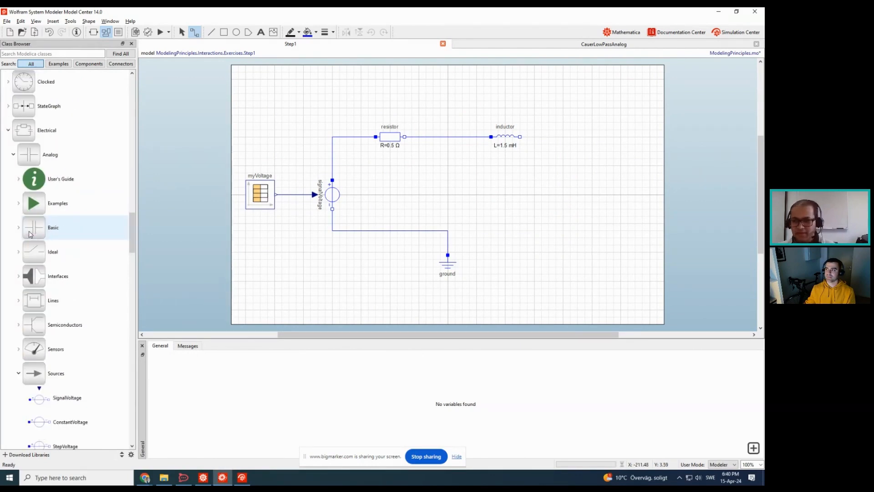
pyautogui.click(18, 228)
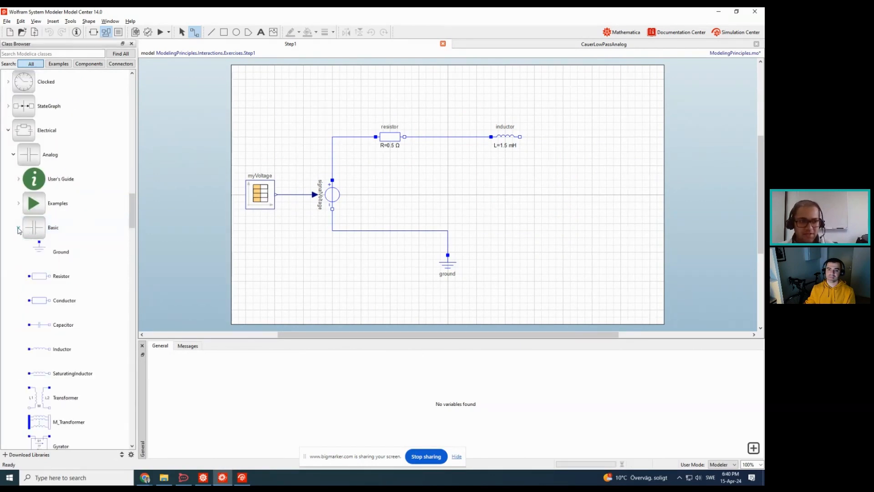
pyautogui.scroll(-2, 62, 244)
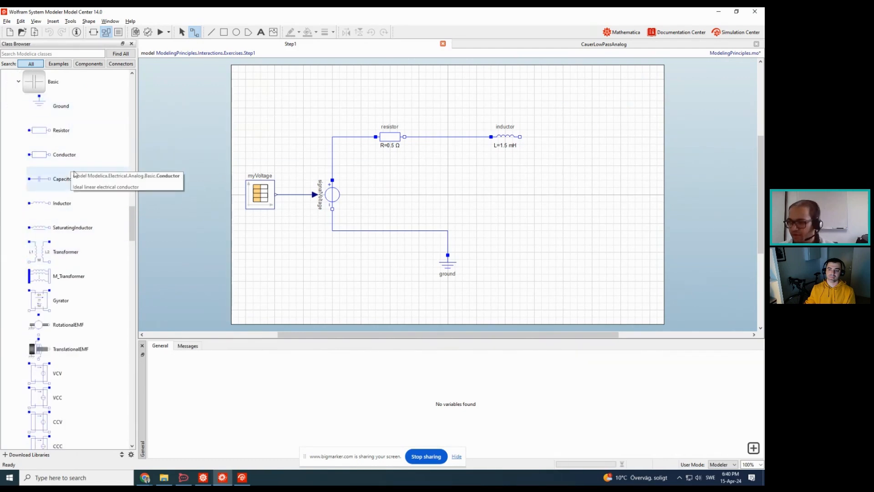
# Read the RotationalEMF documentation, including its description, parameters and the examples that use it, and close it
pyautogui.click(76, 331)
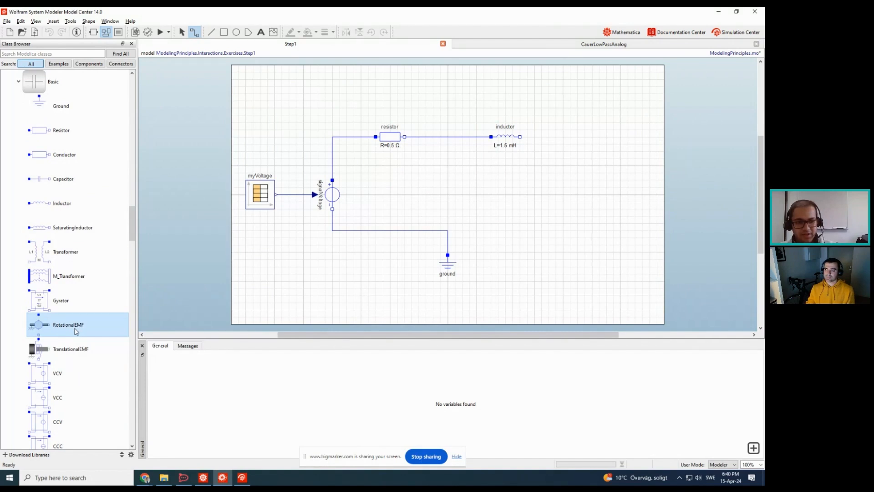
pyautogui.press('F1')
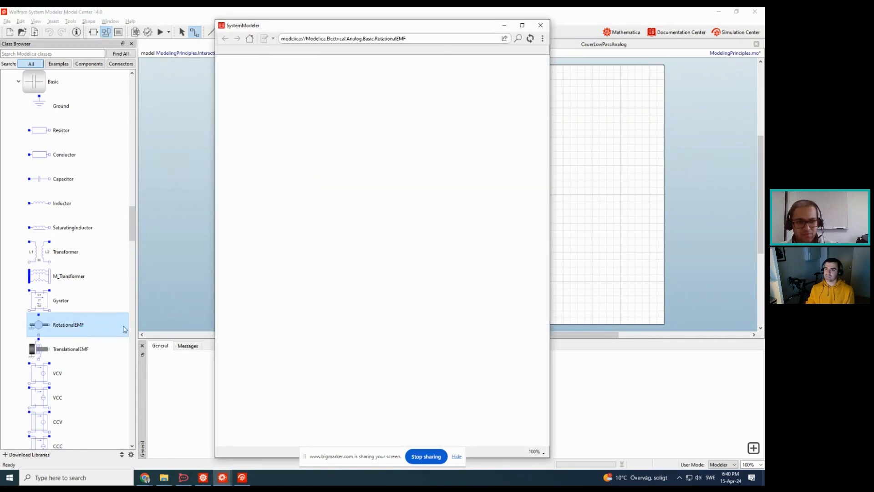
pyautogui.moveTo(239, 151); pyautogui.dragTo(324, 158)
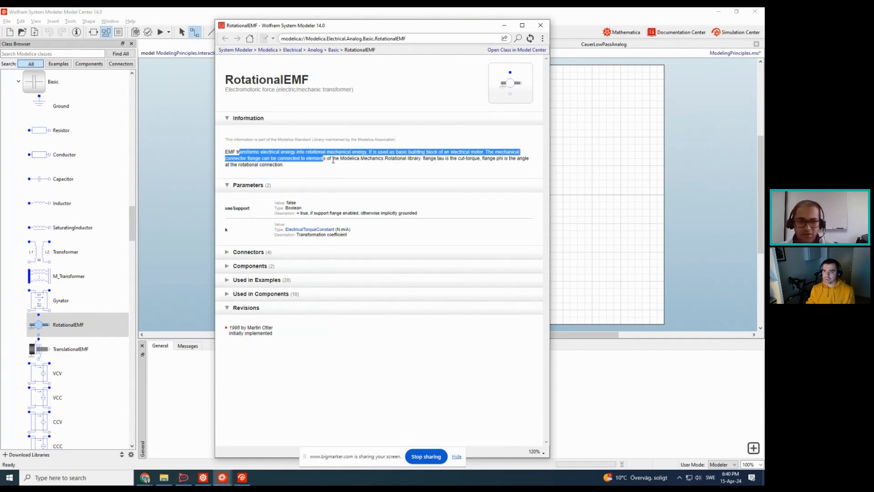
pyautogui.scroll(4, 333, 159)
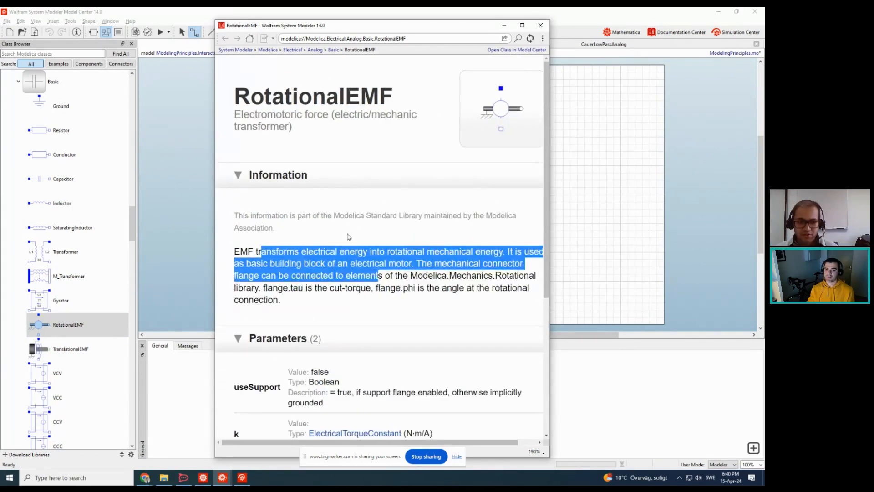
pyautogui.click(351, 223)
pyautogui.scroll(-1, 370, 296)
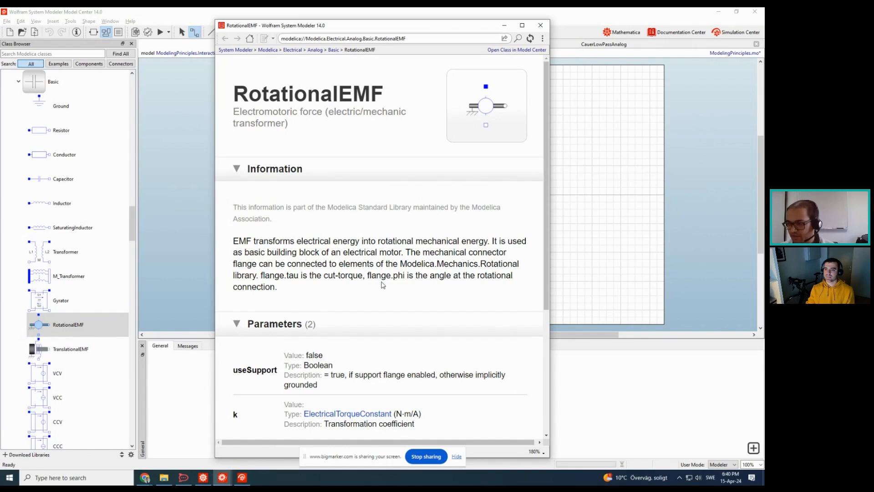
pyautogui.scroll(-2, 303, 240)
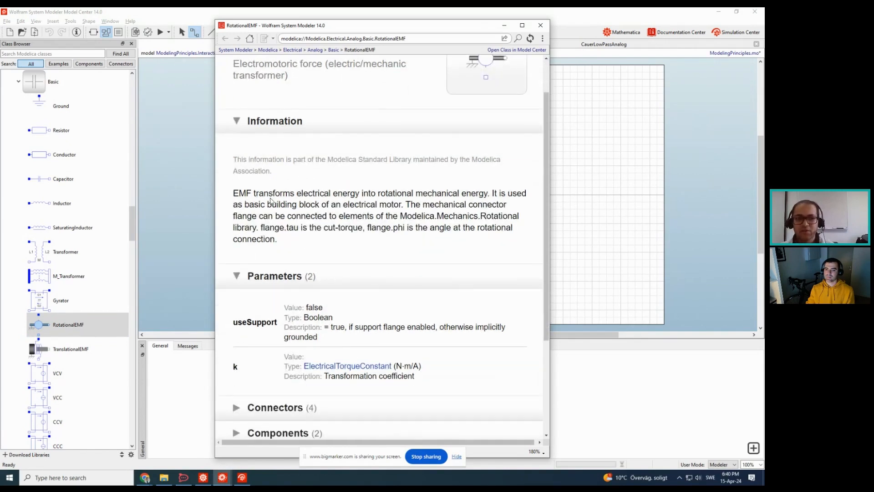
pyautogui.moveTo(231, 193); pyautogui.dragTo(479, 193)
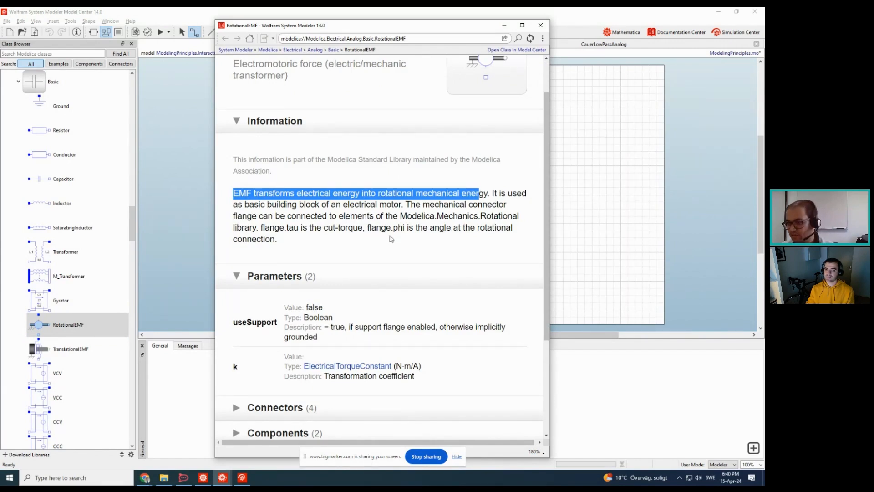
pyautogui.scroll(-3, 391, 236)
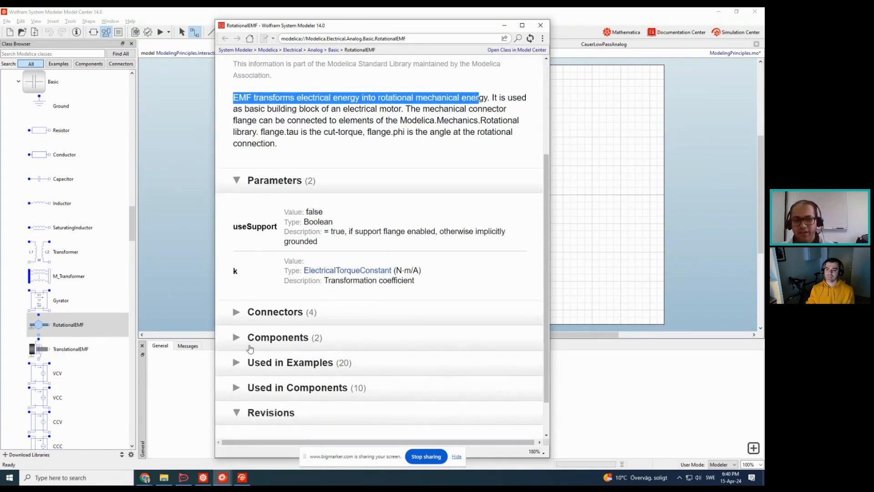
pyautogui.click(237, 364)
pyautogui.scroll(-2, 255, 346)
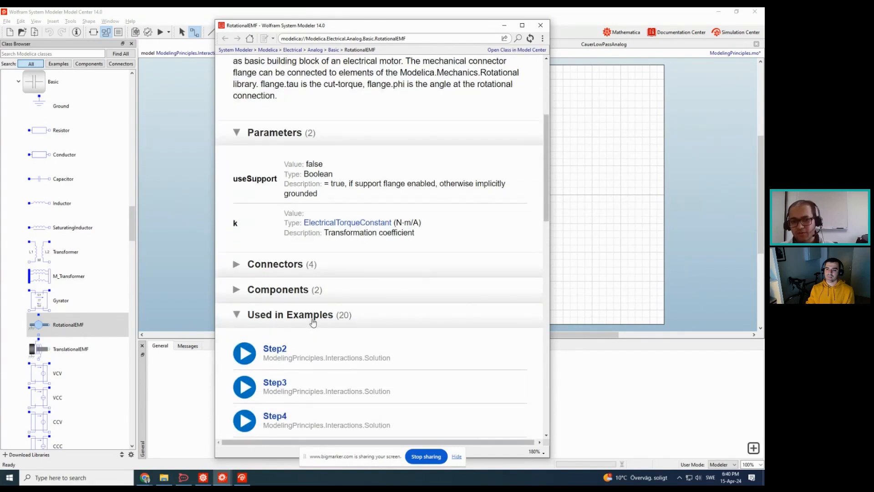
pyautogui.scroll(-10, 312, 324)
pyautogui.scroll(-3, 290, 328)
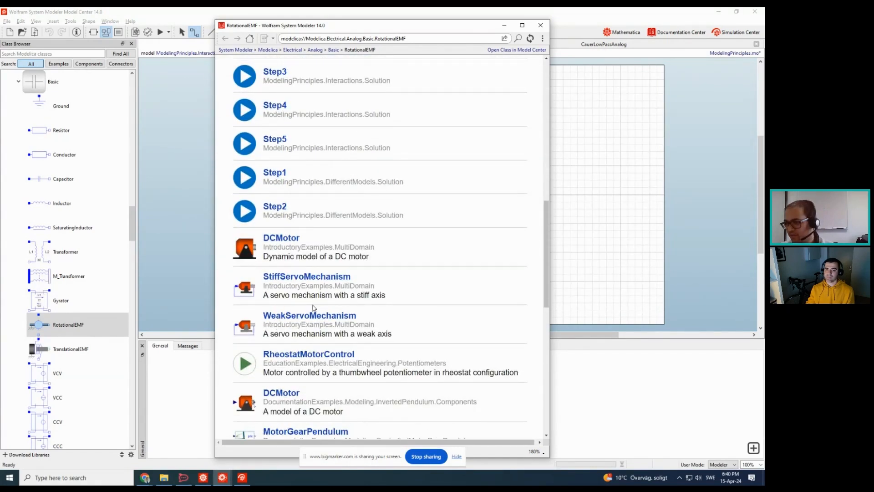
pyautogui.click(539, 30)
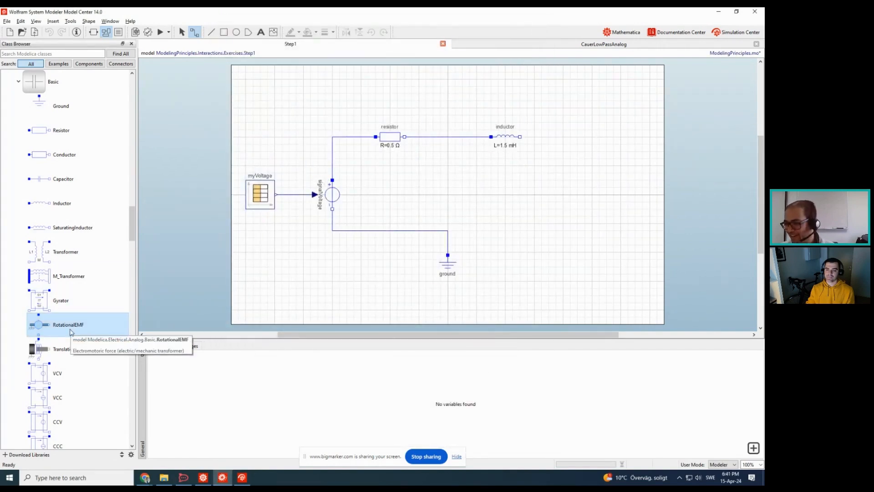
# Place a RotationalEMF where the back-EMF source was, connect its positive pin to the inductor and its negative pin to ground, and select it
pyautogui.moveTo(71, 331); pyautogui.dragTo(548, 197)
pyautogui.click(556, 230)
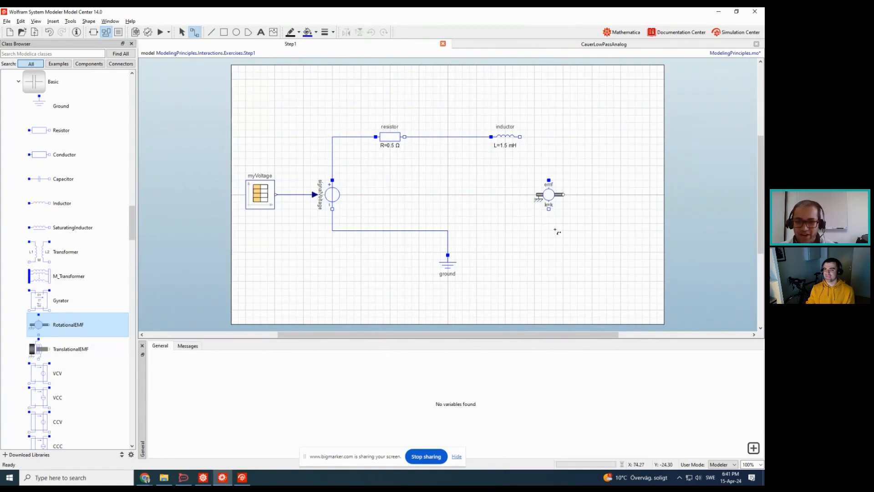
pyautogui.moveTo(520, 137); pyautogui.dragTo(550, 180)
pyautogui.moveTo(447, 254); pyautogui.dragTo(549, 210)
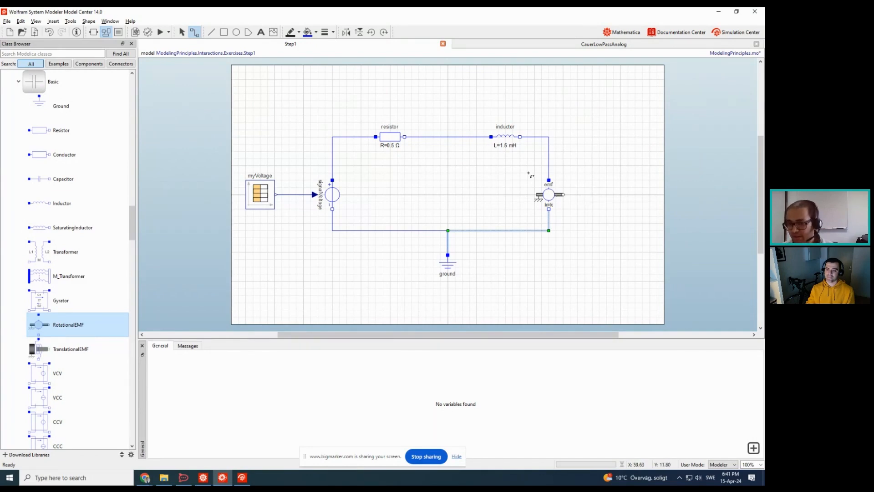
pyautogui.click(551, 195)
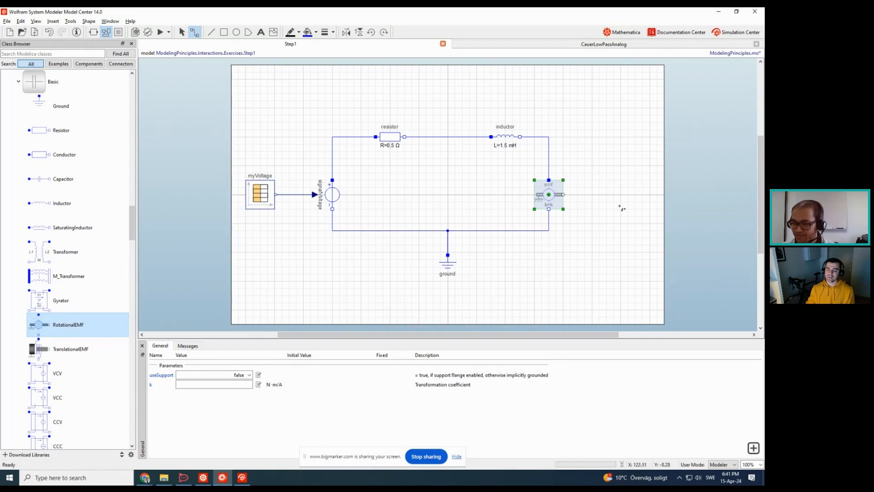
# Collapse the Blocks and Electrical packages of the Modelica library and expand the Rotational package under Mechanics
pyautogui.scroll(6, 24, 189)
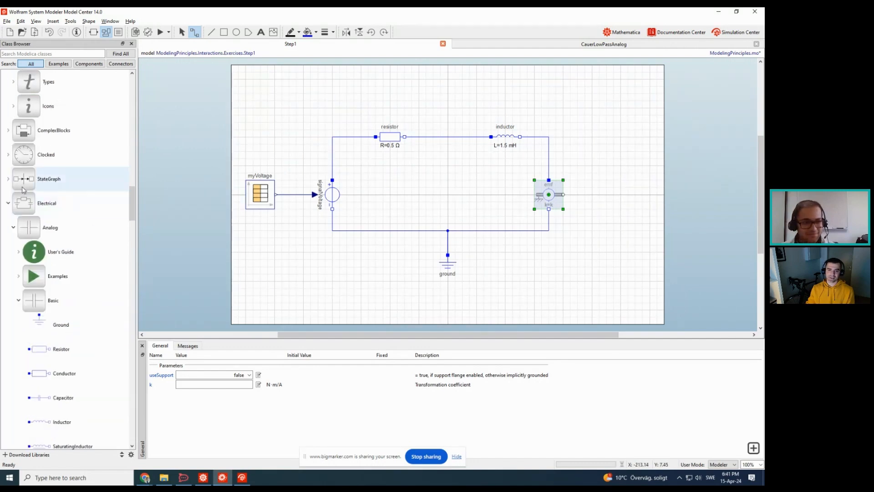
pyautogui.scroll(12, 23, 189)
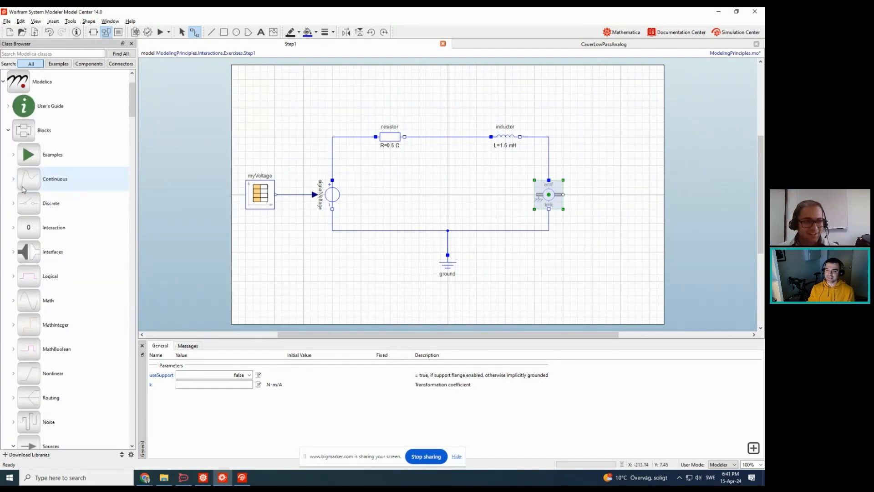
pyautogui.click(9, 130)
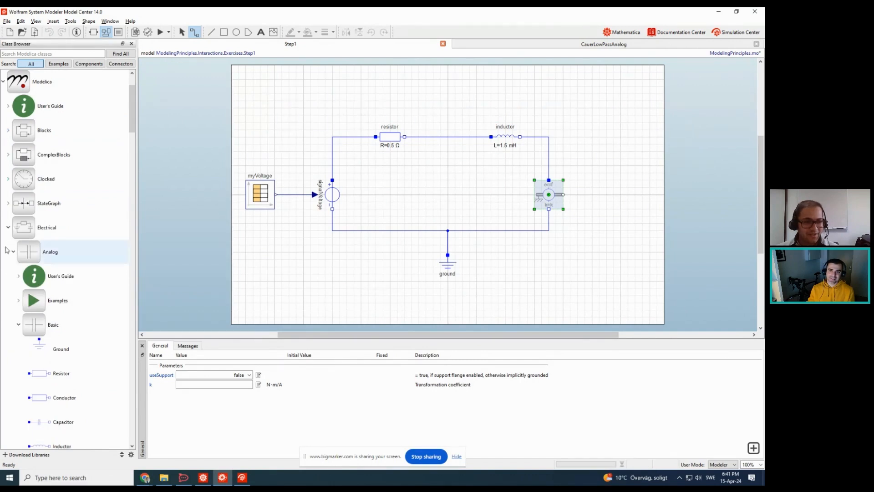
pyautogui.click(8, 228)
pyautogui.scroll(1, 12, 200)
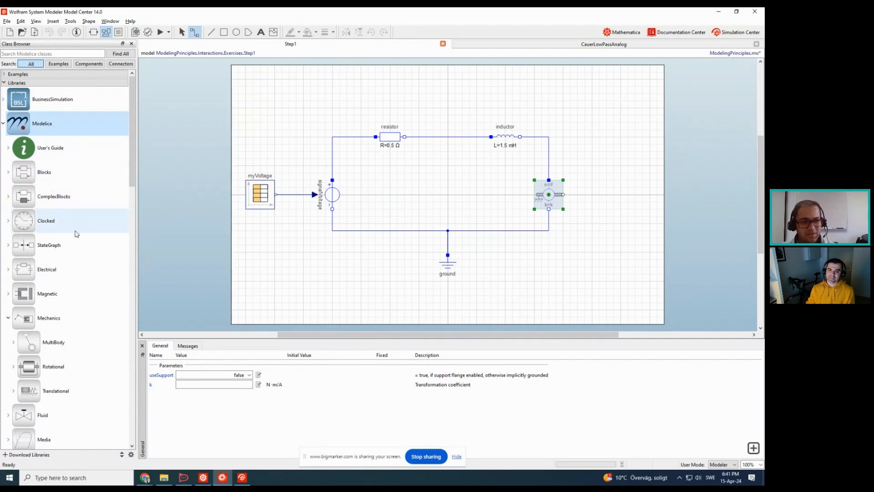
pyautogui.scroll(-1, 75, 248)
pyautogui.click(75, 273)
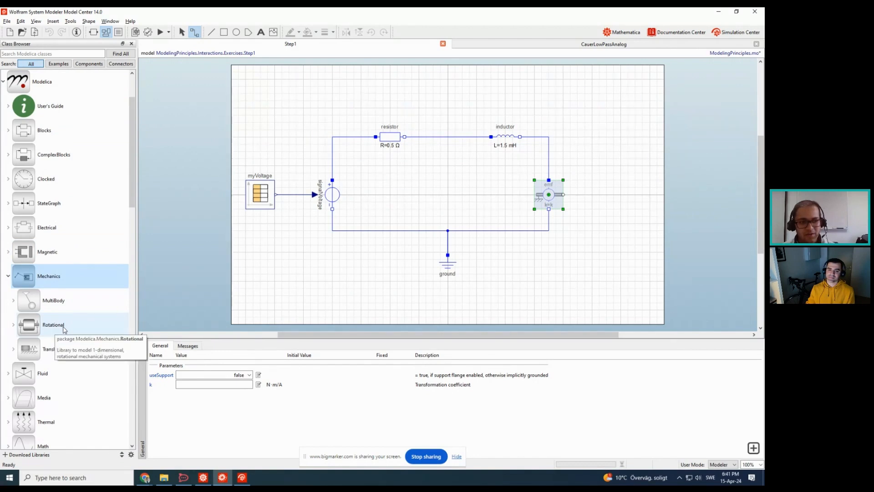
pyautogui.click(14, 326)
pyautogui.scroll(-2, 13, 327)
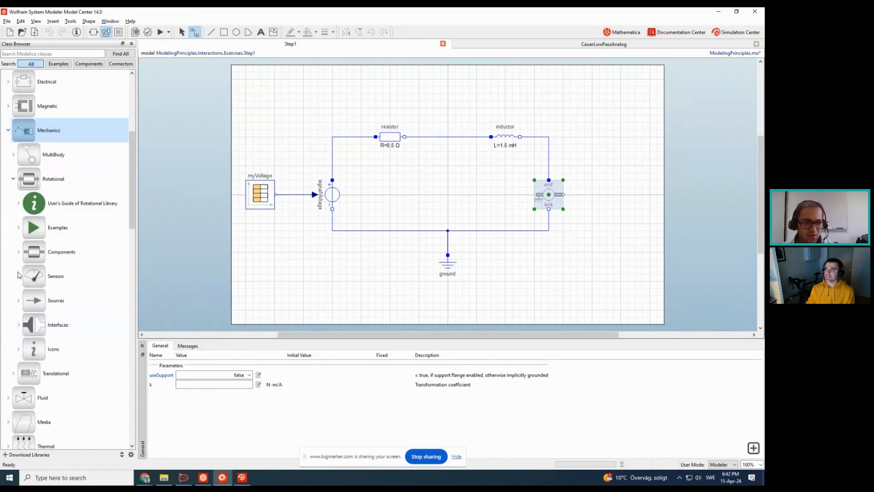
# Open the First example of the Rotational library and inspect the parameters of its torque, inertia1, idealGear and spring
pyautogui.click(18, 228)
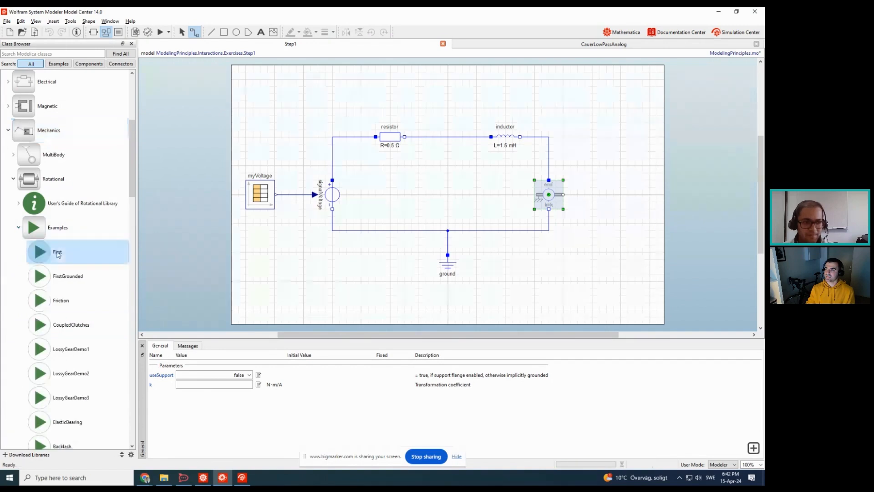
pyautogui.doubleClick(57, 251)
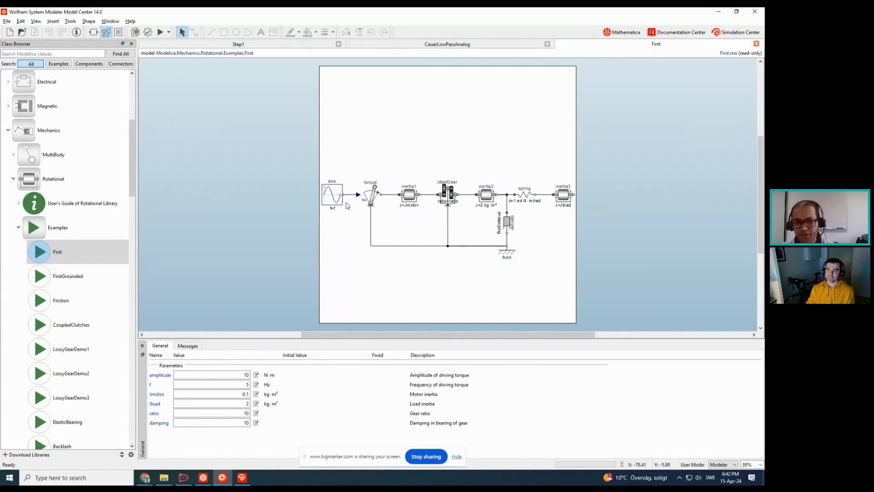
pyautogui.click(370, 195)
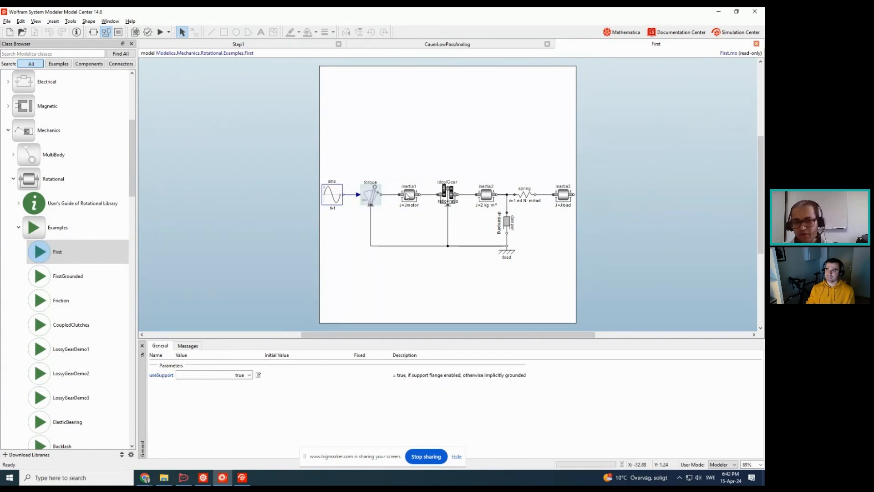
pyautogui.click(407, 195)
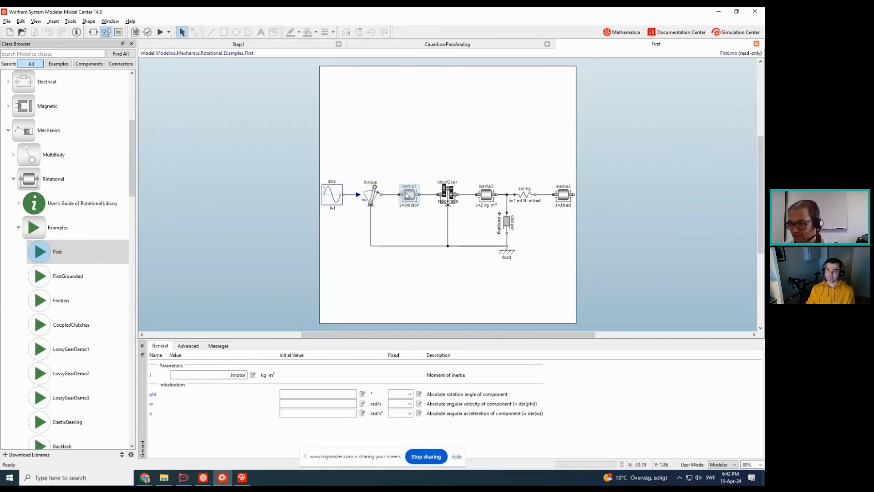
pyautogui.click(449, 200)
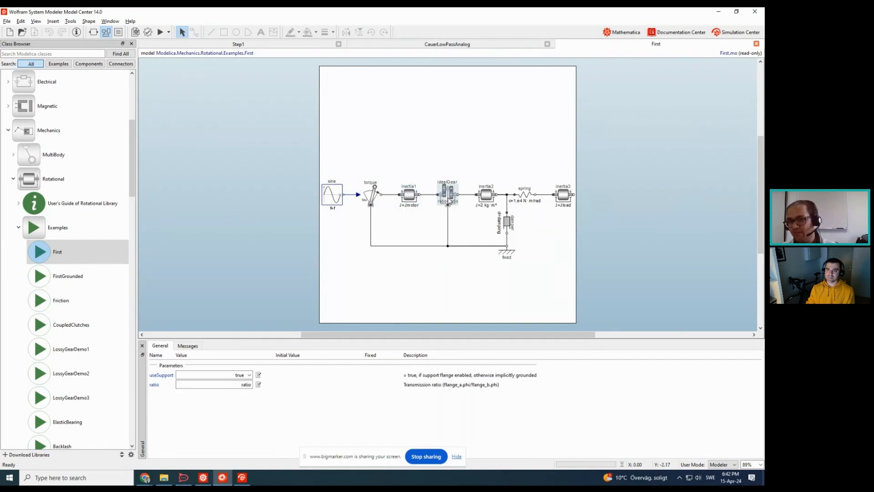
pyautogui.click(519, 200)
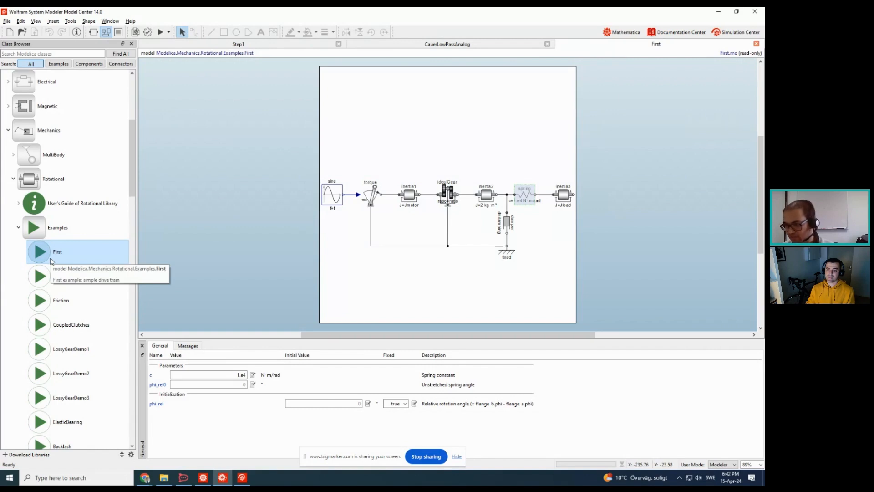
# Expand the Rotational library's Components package and place an Inertia to the right of the EMF in the Step1 diagram
pyautogui.click(19, 228)
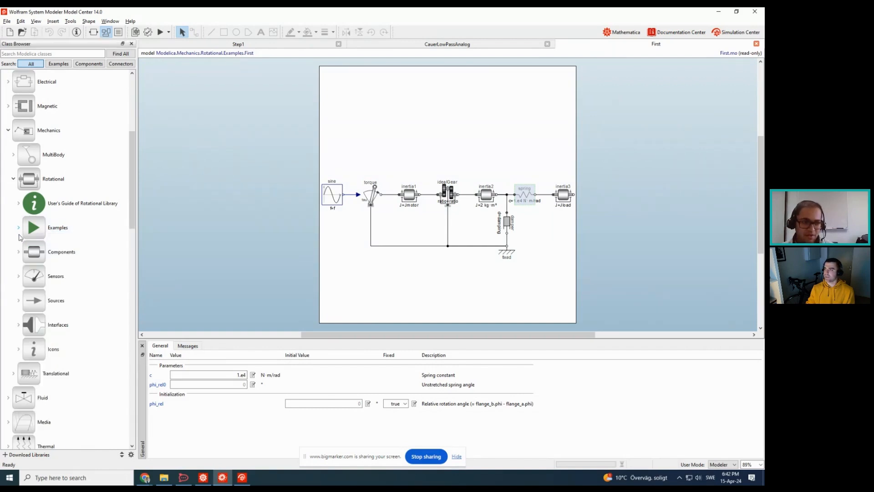
pyautogui.click(18, 252)
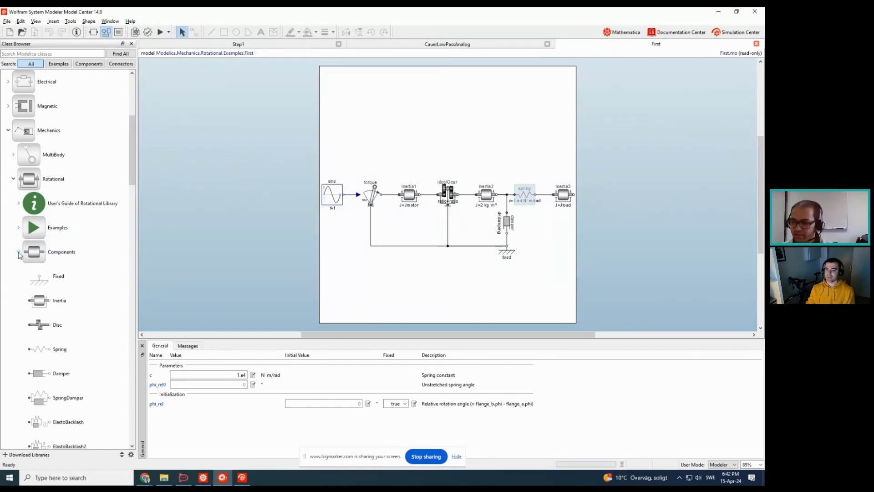
pyautogui.scroll(-1, 68, 209)
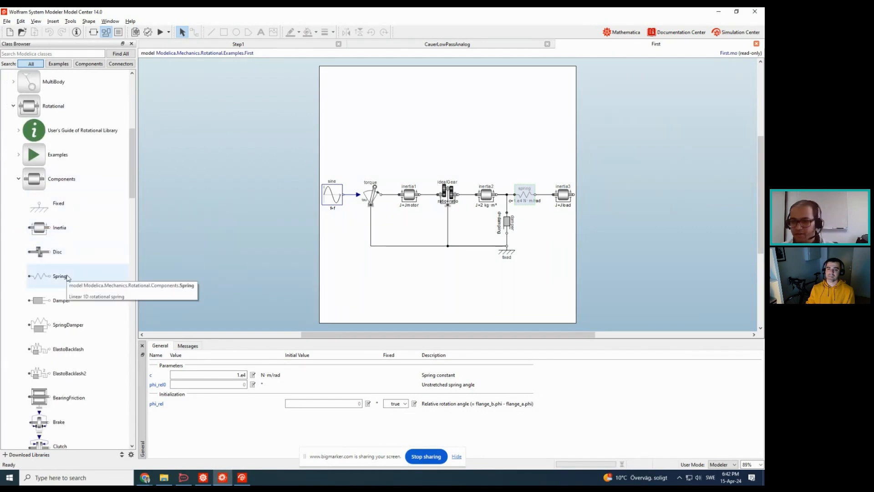
pyautogui.click(273, 44)
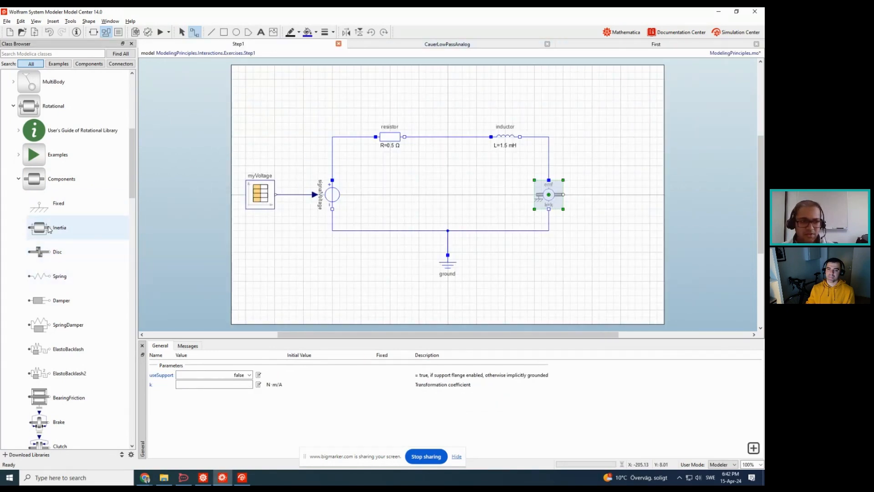
pyautogui.moveTo(50, 229); pyautogui.dragTo(607, 196)
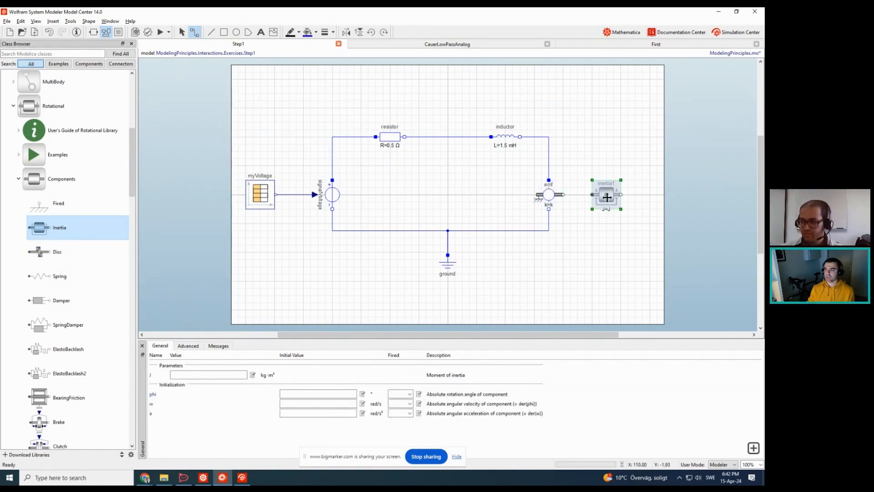
# Rename the new inertia component as shaft, updating references within the library
pyautogui.click(596, 234)
pyautogui.click(608, 196)
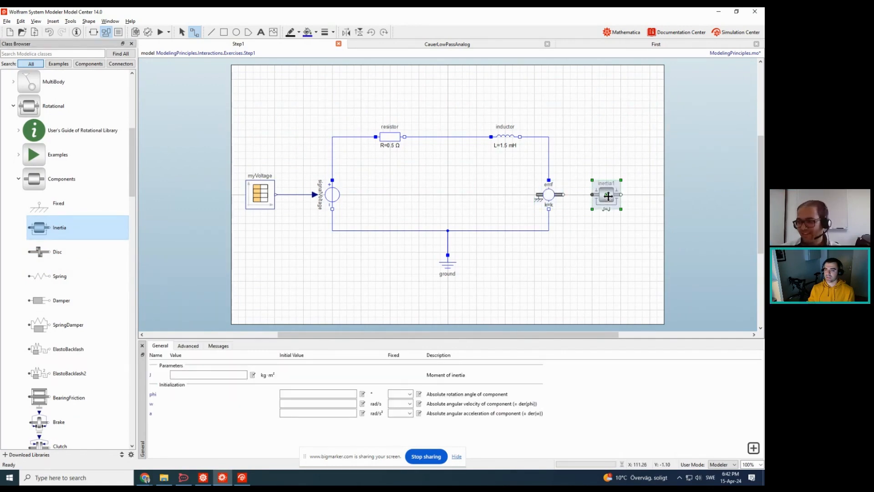
pyautogui.press('F2')
pyautogui.write('sha')
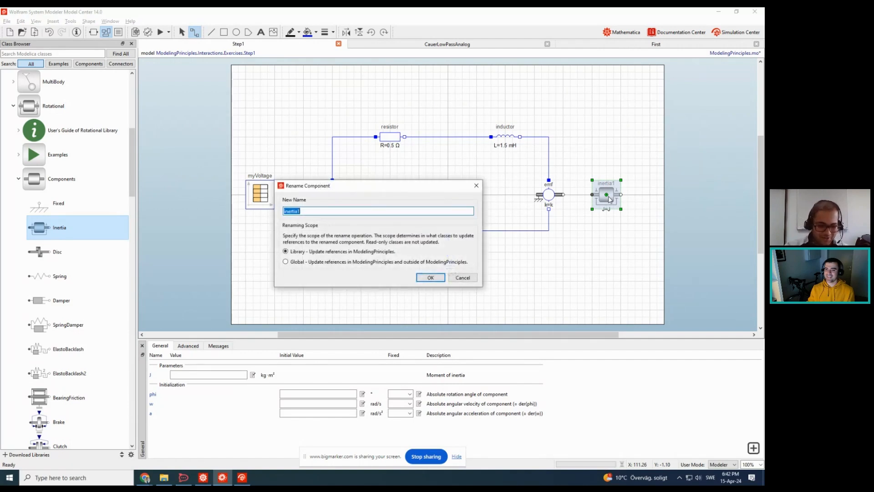
pyautogui.write('ft')
pyautogui.press('Return')
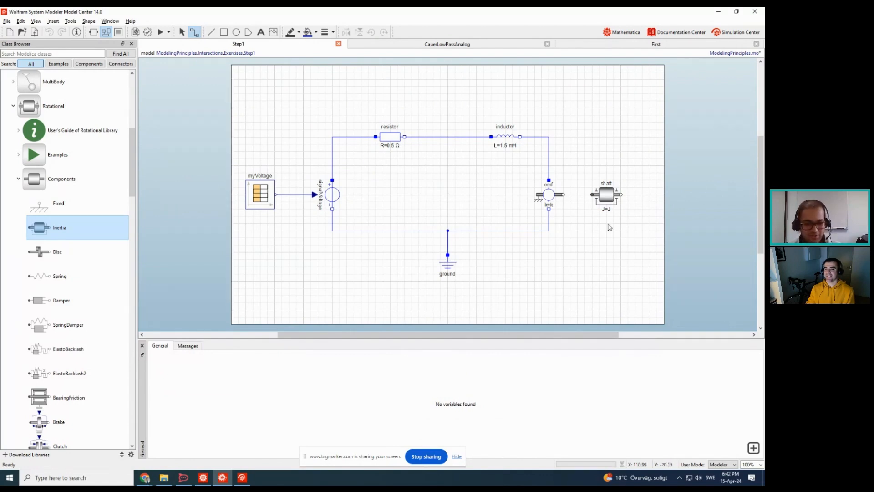
# Switch to Mathematica and review the Step 2 slide's motor diagram and parameter table
pyautogui.hotkey('alt', 'Tab')
pyautogui.hotkey('alt', 'Tab')
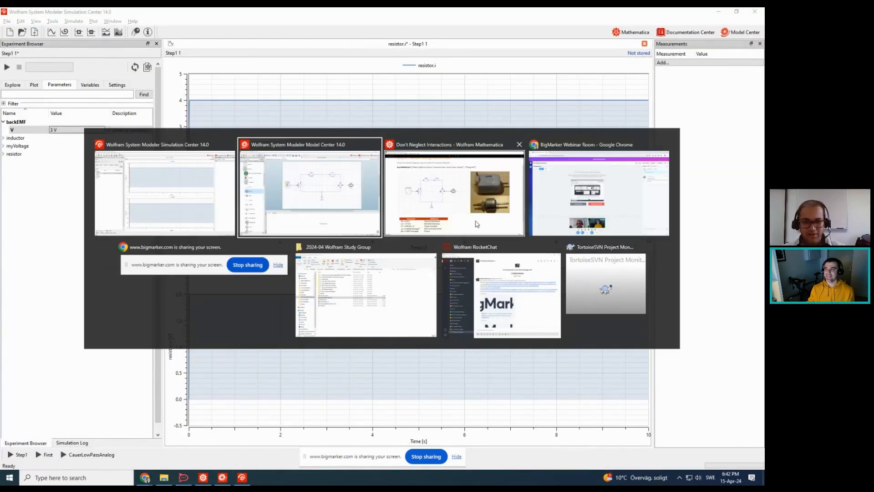
pyautogui.click(476, 224)
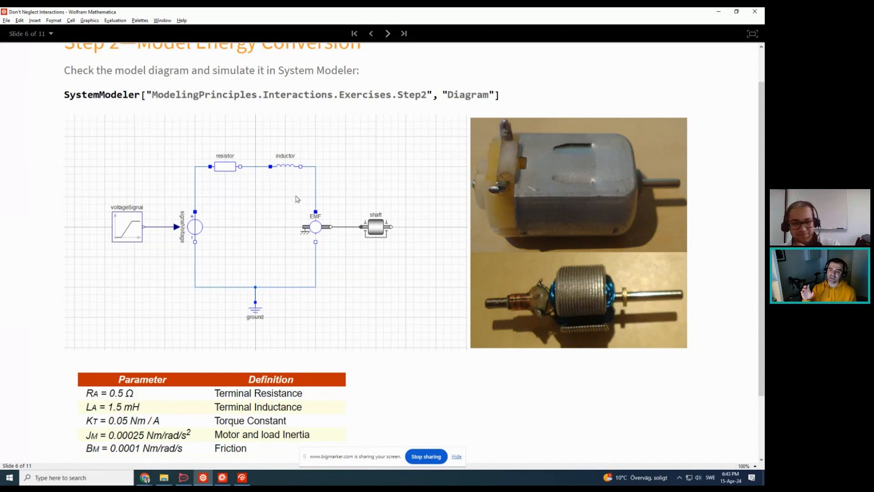
pyautogui.scroll(-2, 297, 199)
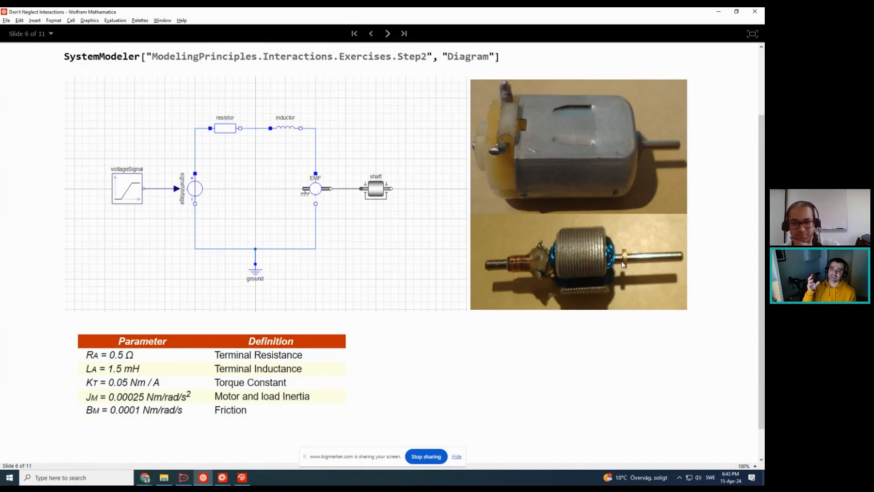
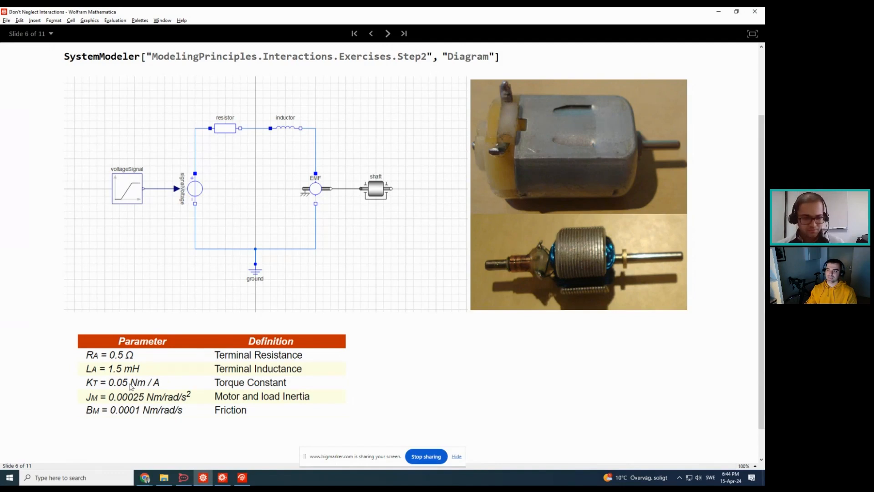
# Return to Model Center, connect the EMF's flange to the shaft, and set the EMF's transformation coefficient k to 0.05 N·m/A
pyautogui.hotkey('alt', 'Tab')
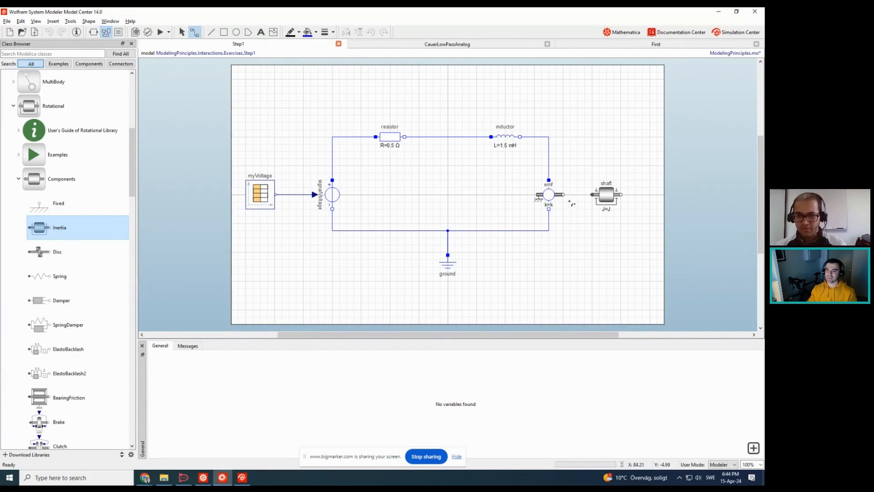
pyautogui.moveTo(564, 195); pyautogui.dragTo(591, 196)
pyautogui.click(550, 196)
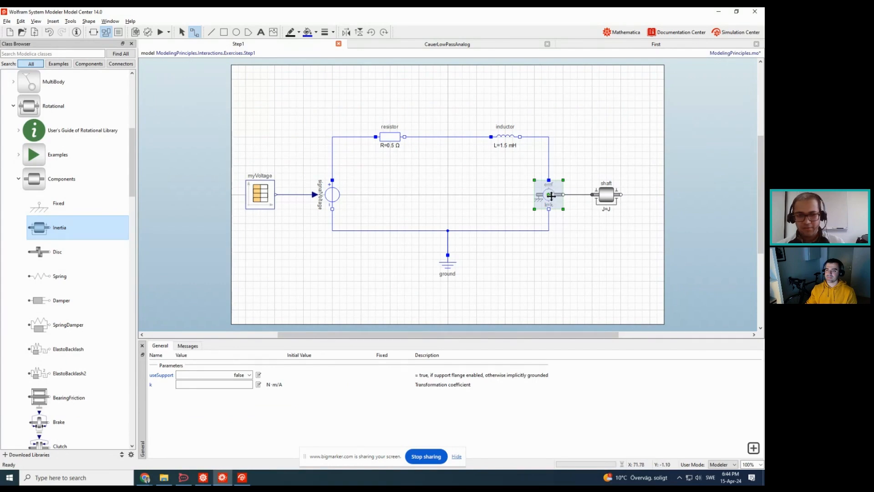
pyautogui.click(252, 385)
pyautogui.hotkey('alt', 'Tab')
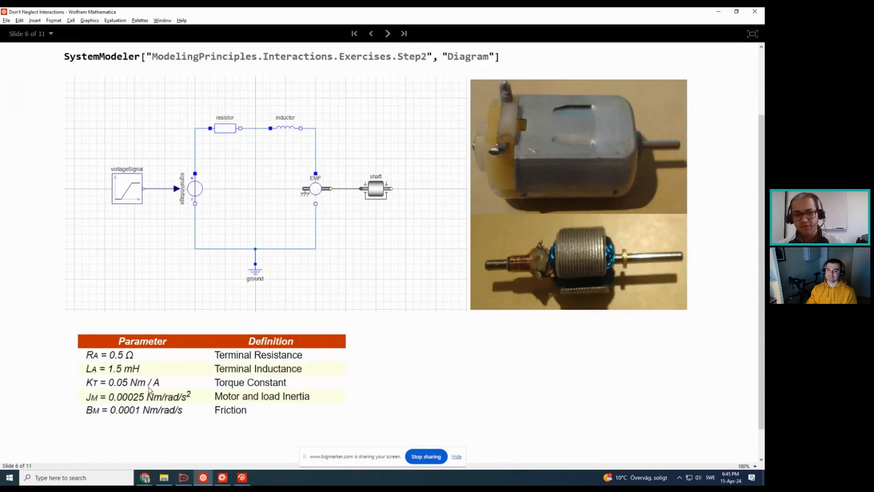
pyautogui.hotkey('alt', 'Tab')
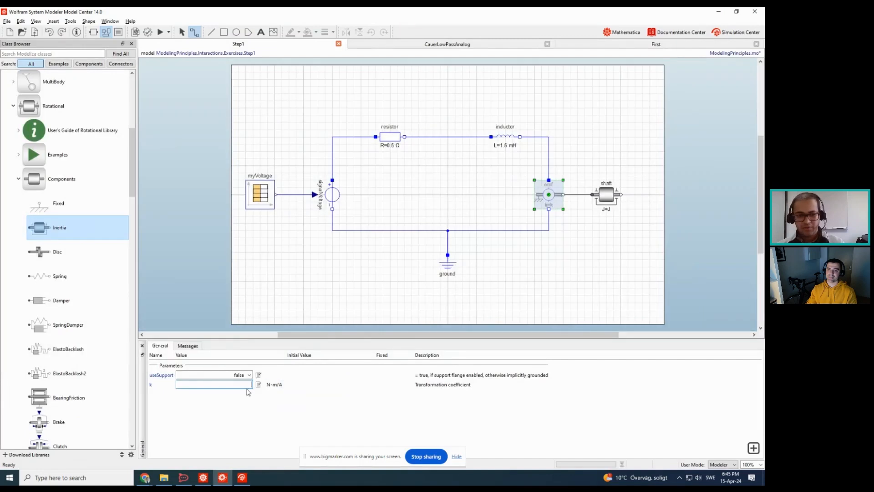
pyautogui.click(247, 386)
pyautogui.write('0.005')
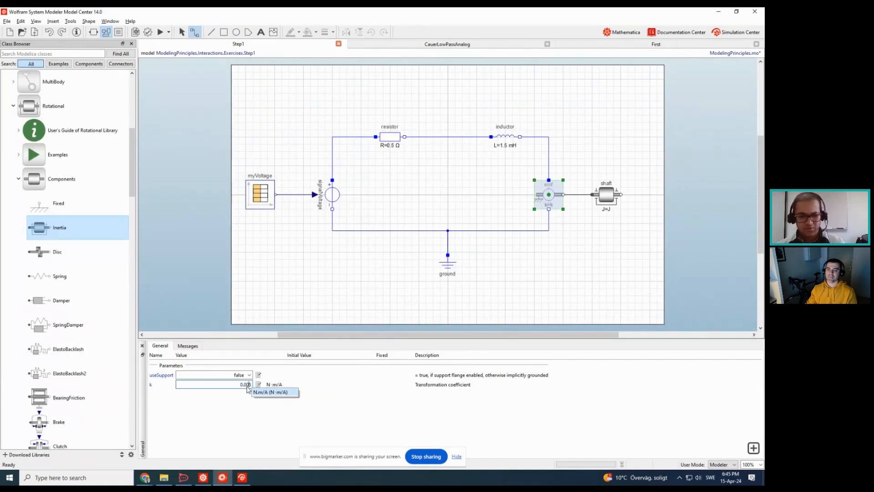
pyautogui.press('BackSpace')
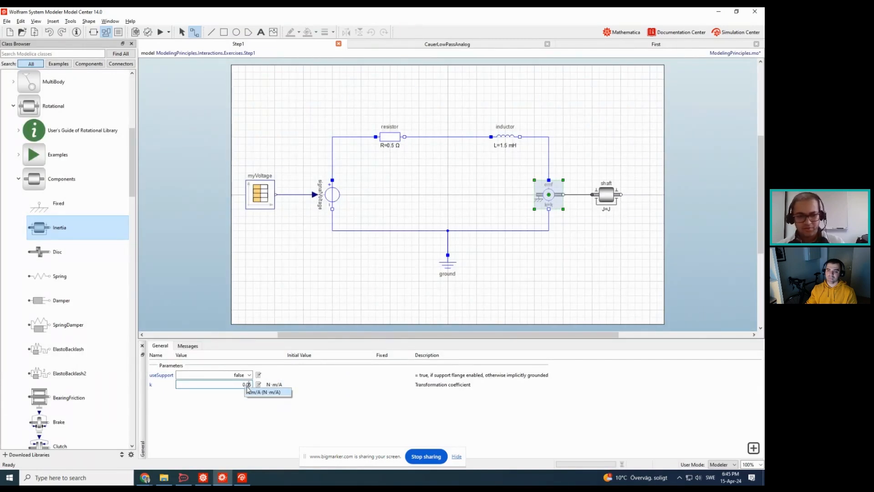
pyautogui.click(287, 393)
pyautogui.click(292, 398)
# Set the shaft's moment of inertia J to 0.00025 kg·m² according to the slide's parameter table, and return to the slide in Mathematica
pyautogui.hotkey('alt', 'Tab')
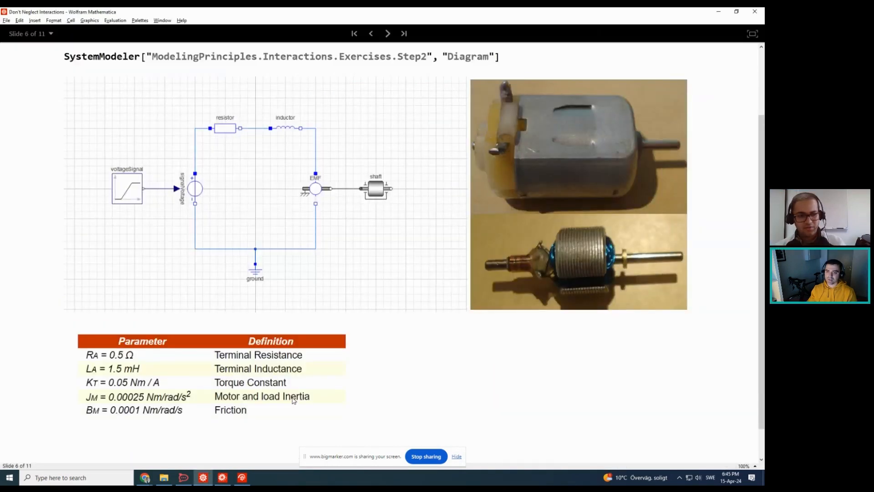
pyautogui.hotkey('alt', 'Tab')
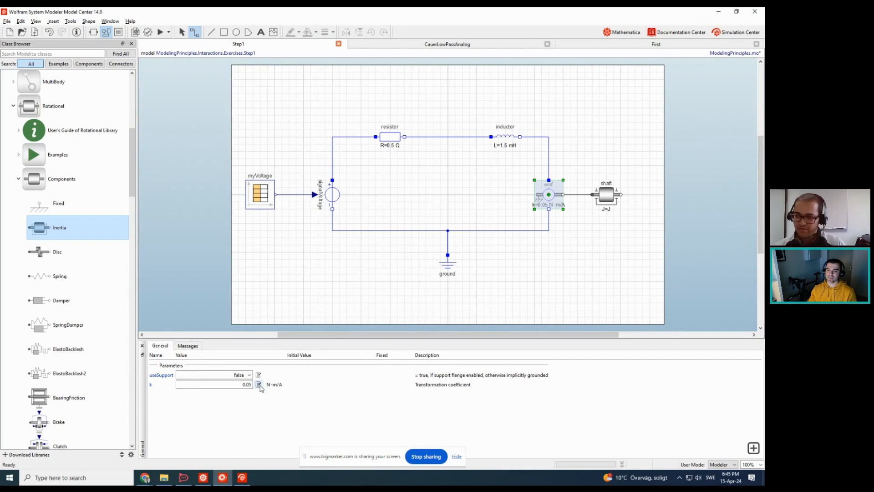
pyautogui.click(602, 202)
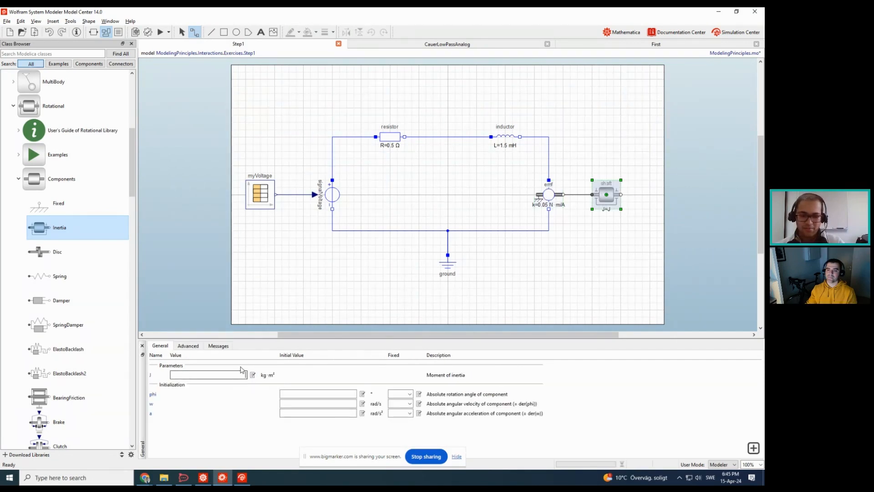
pyautogui.write('0.00025')
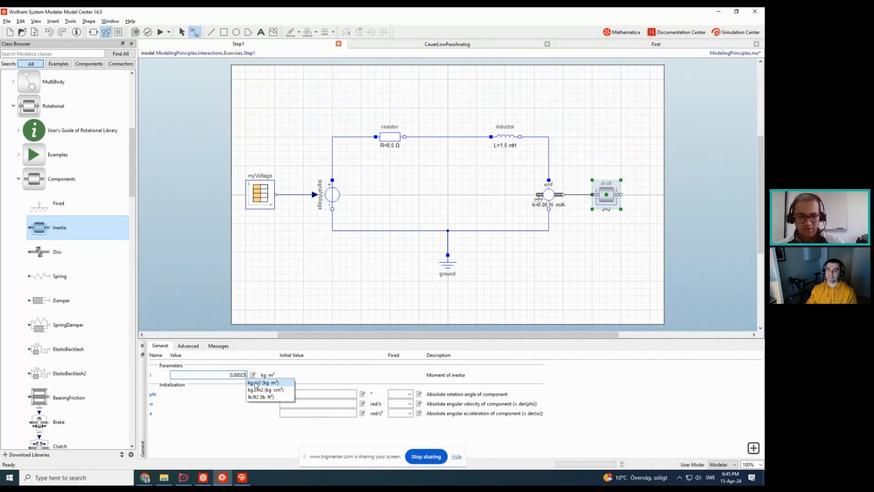
pyautogui.click(252, 384)
pyautogui.hotkey('alt', 'Tab')
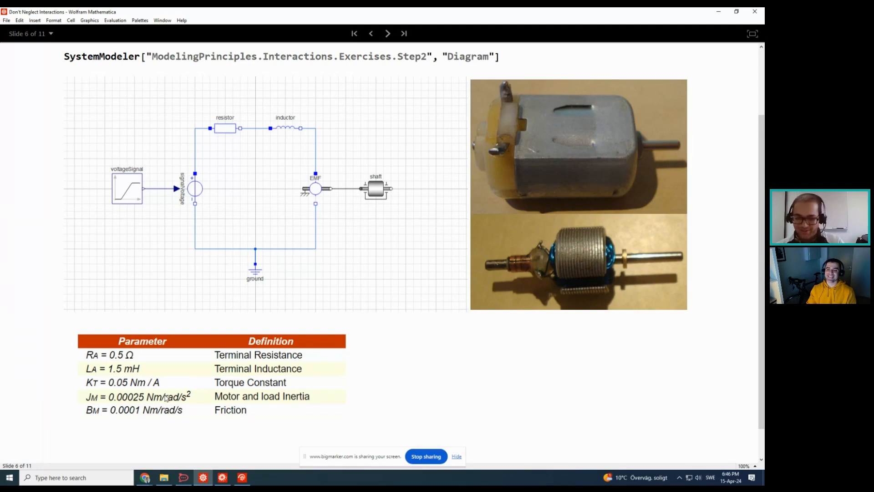
# Return to Model Center, check the EMF and shaft parameters, and simulate the Step1 model
pyautogui.hotkey('alt', 'Tab')
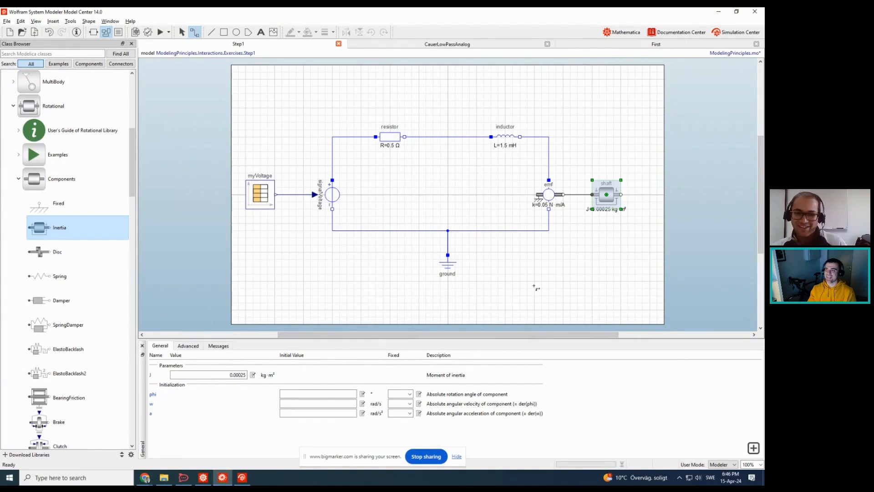
pyautogui.click(615, 242)
pyautogui.click(549, 194)
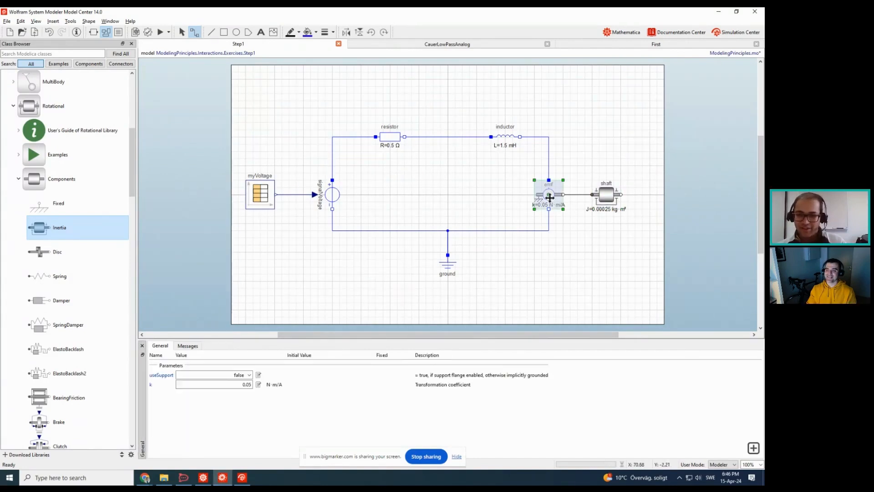
pyautogui.click(607, 194)
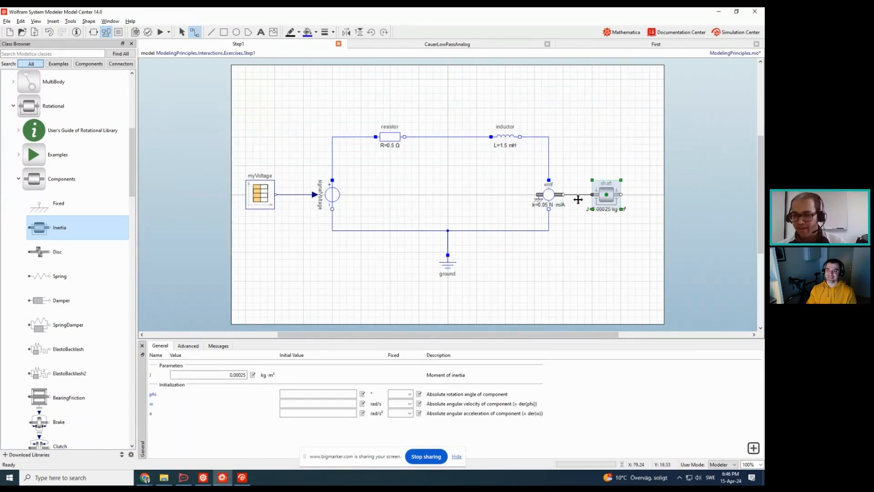
pyautogui.click(509, 289)
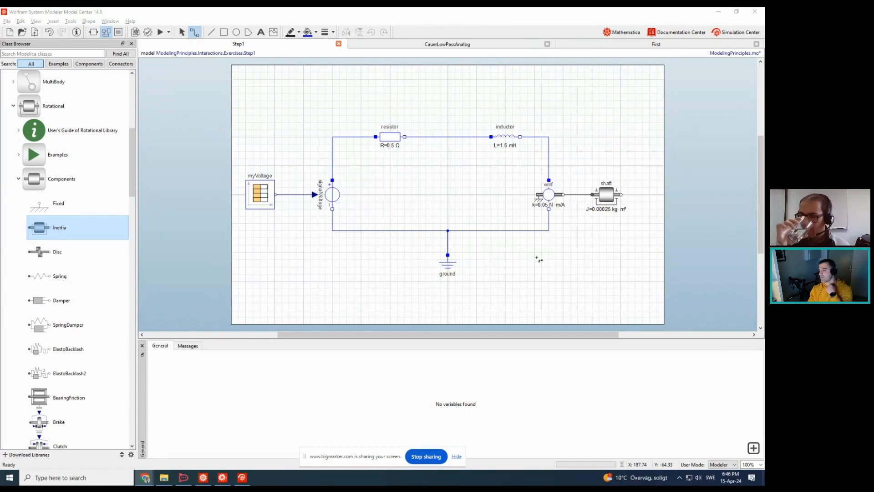
pyautogui.click(160, 32)
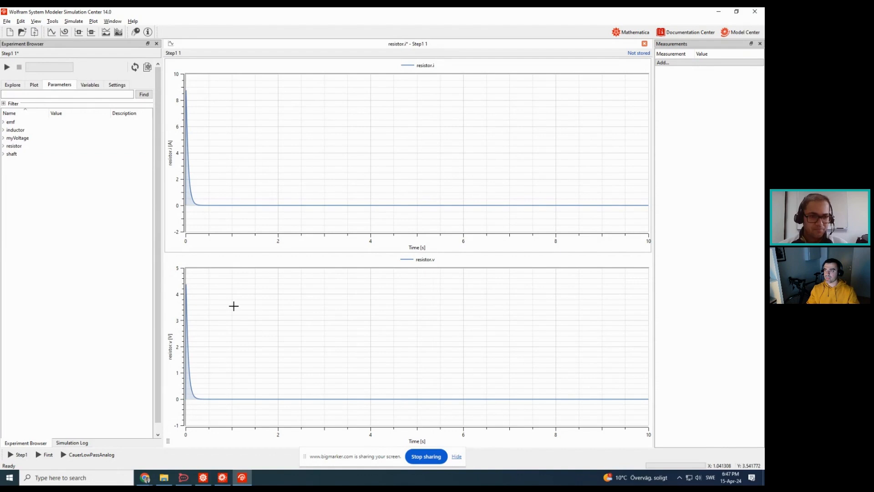
# Clear the resistor current and voltage curves and remove the upper subplot, leaving a single empty plot
pyautogui.rightClick(230, 158)
pyautogui.click(244, 178)
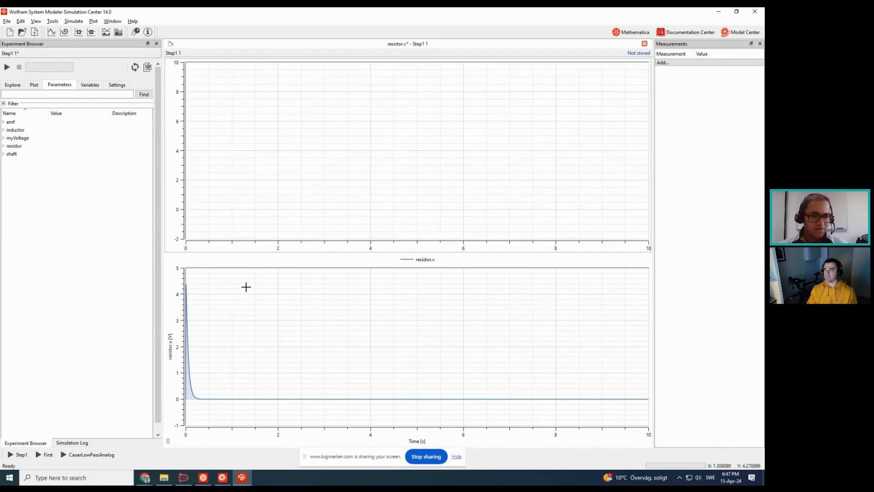
pyautogui.rightClick(246, 287)
pyautogui.click(262, 295)
pyautogui.rightClick(239, 194)
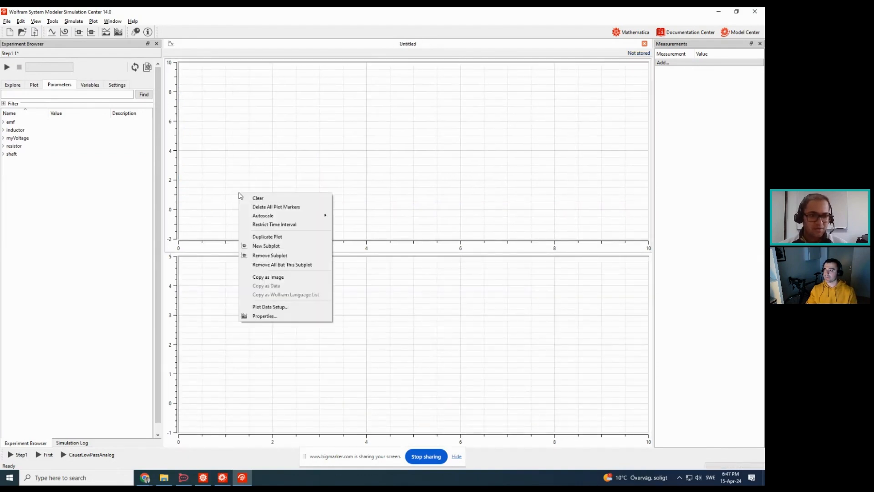
pyautogui.click(255, 256)
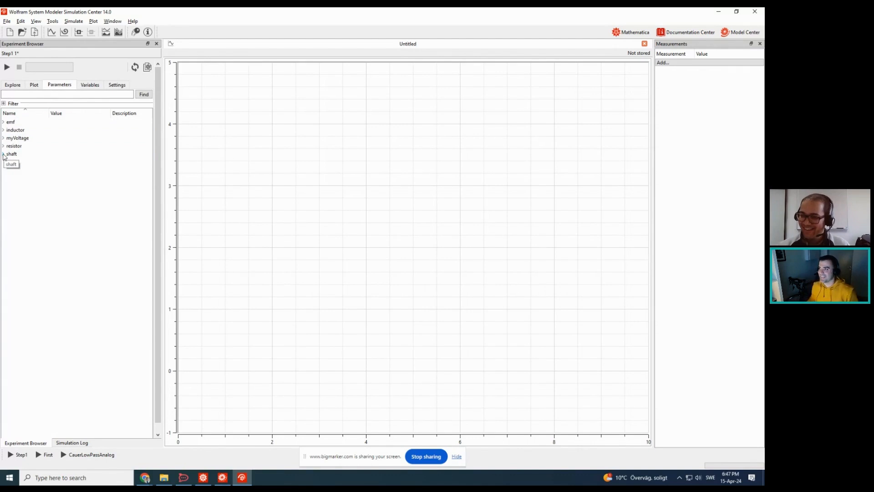
# Plot the shaft's absolute angular velocity w and examine how it develops over time
pyautogui.click(3, 155)
pyautogui.click(4, 155)
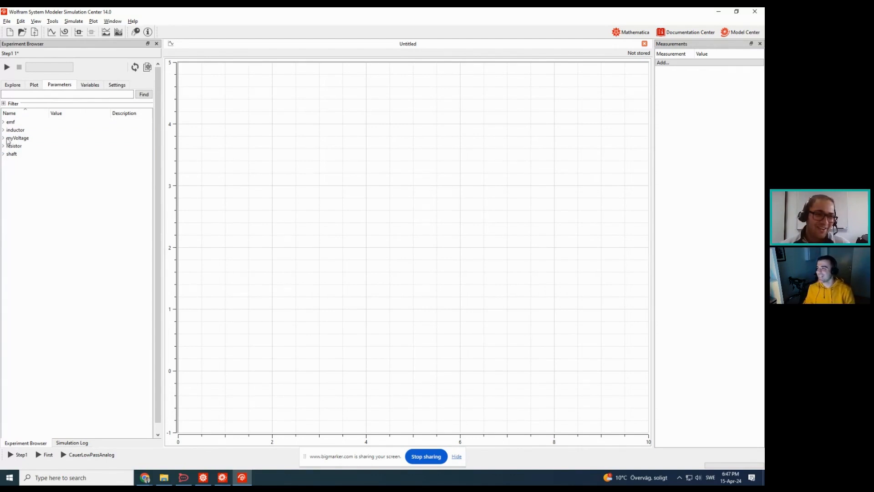
pyautogui.click(34, 85)
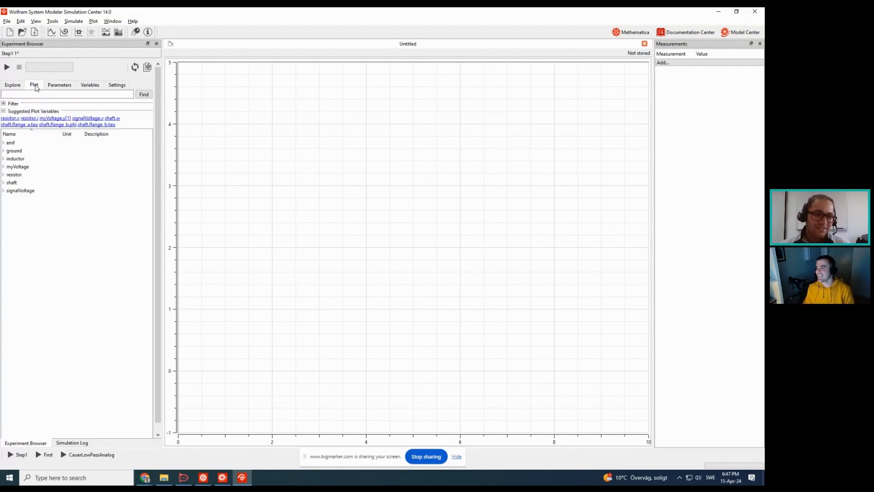
pyautogui.click(4, 183)
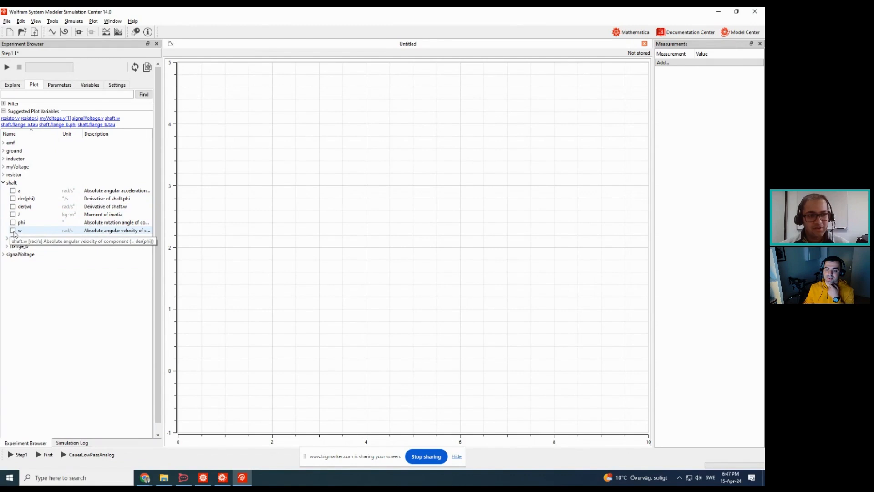
pyautogui.click(13, 230)
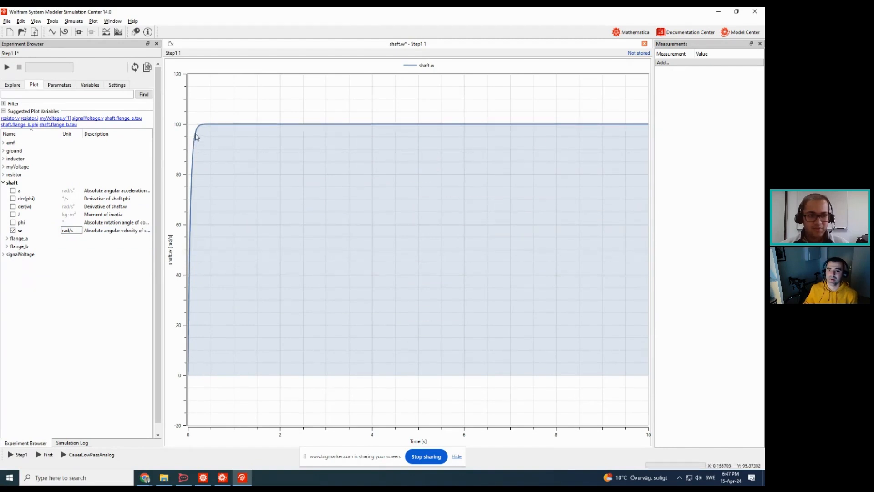
pyautogui.moveTo(226, 126)
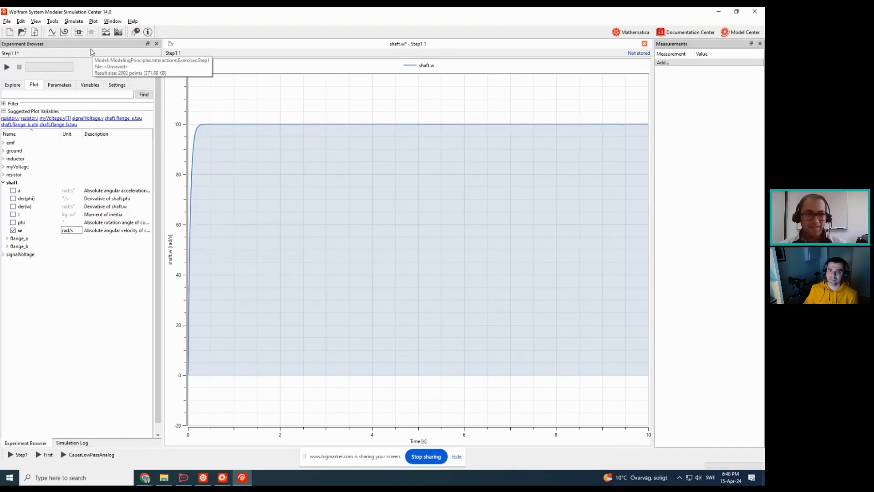
# Add a second subplot showing the EMF's voltage drop v and compare it with the shaft's angular velocity
pyautogui.click(79, 33)
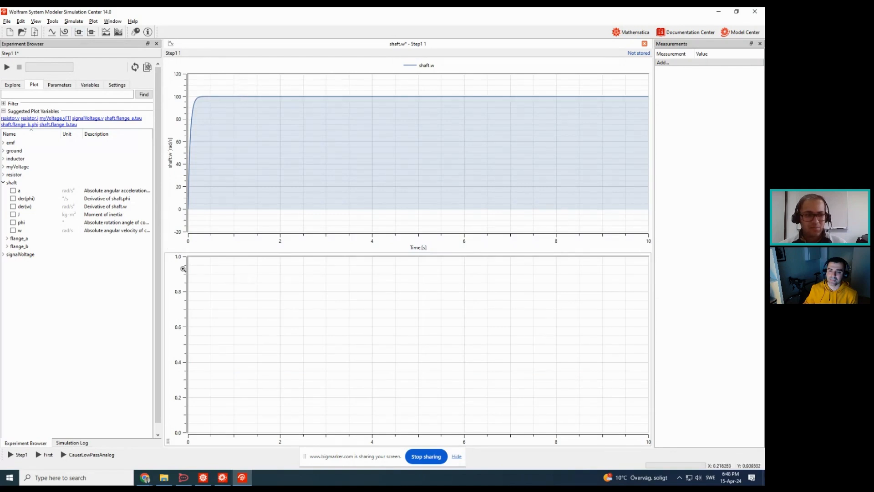
pyautogui.click(4, 183)
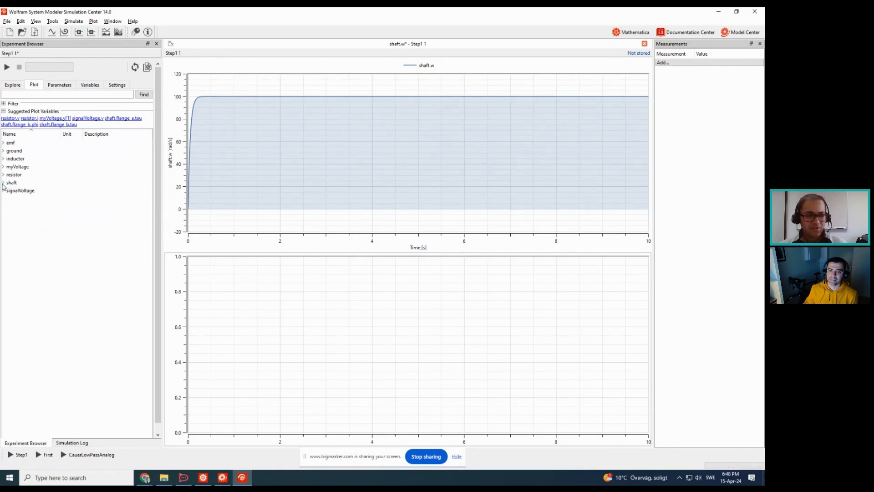
pyautogui.click(4, 142)
pyautogui.click(13, 198)
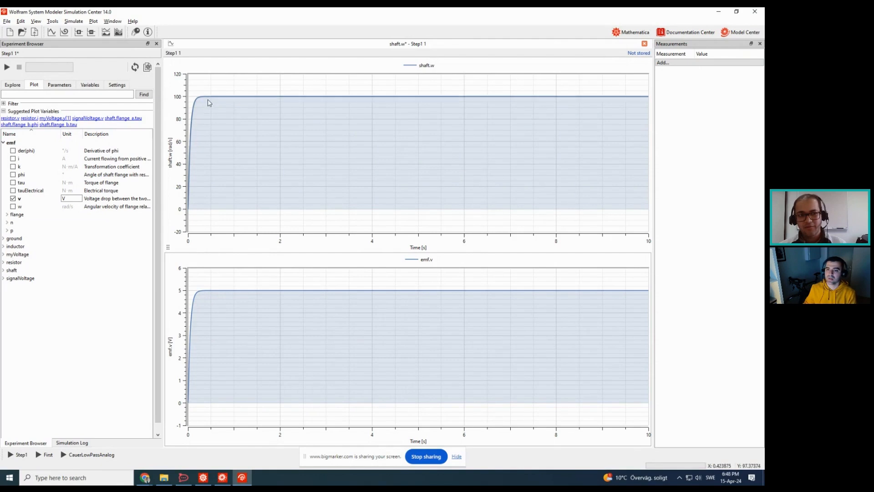
pyautogui.moveTo(224, 98)
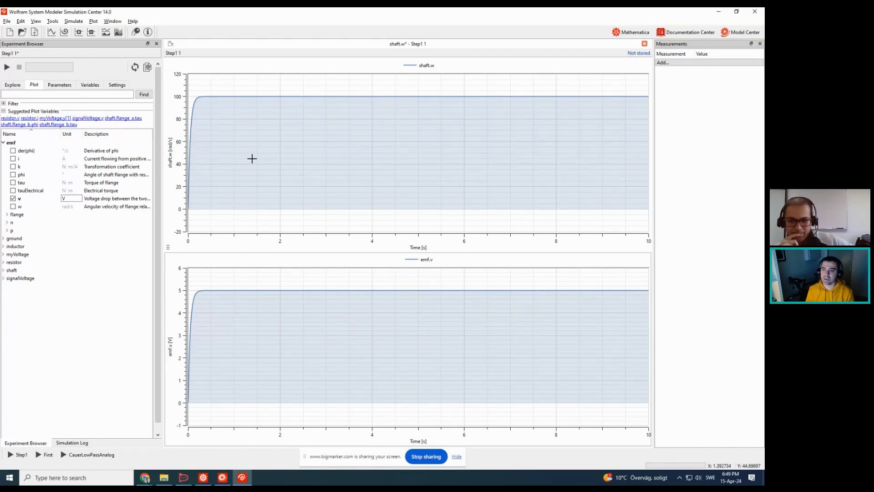
# Return to Model Center and delete the myVoltage time table block from the Step1 diagram
pyautogui.hotkey('alt', 'Tab')
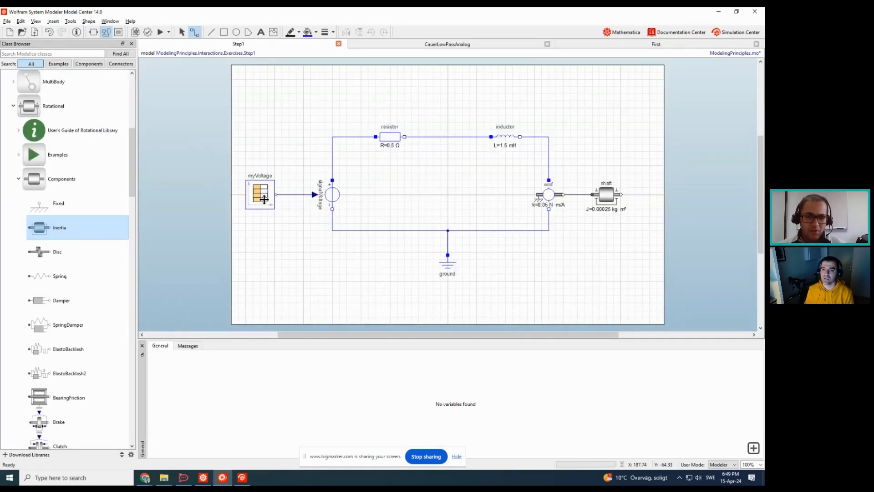
pyautogui.click(262, 197)
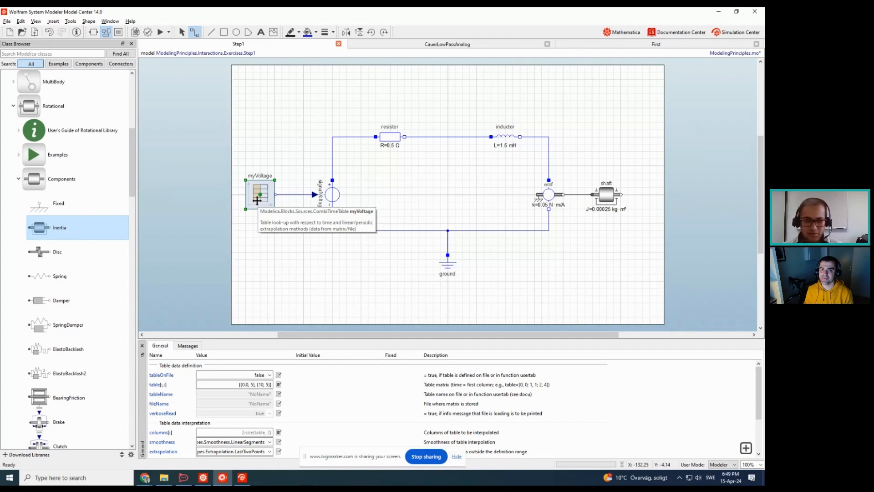
pyautogui.press('Delete')
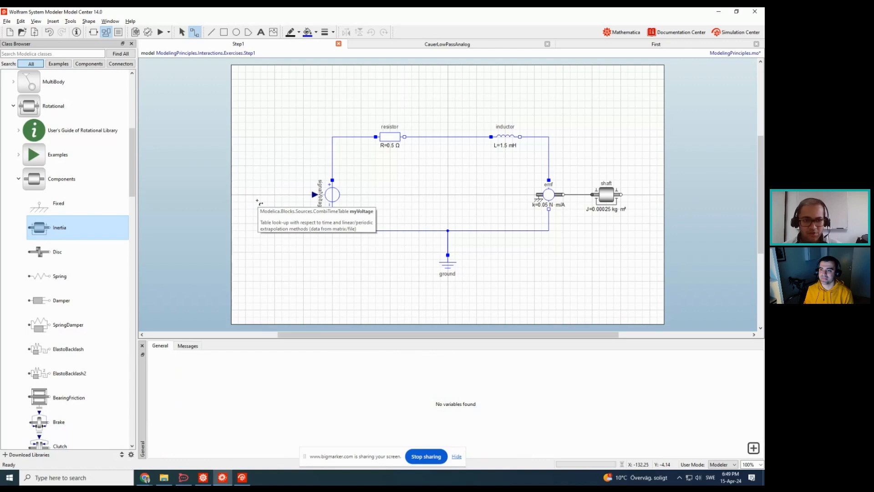
# Place a Ramp source from Modelica.Blocks.Sources in the diagram, directly before the signal voltage's input
pyautogui.click(14, 106)
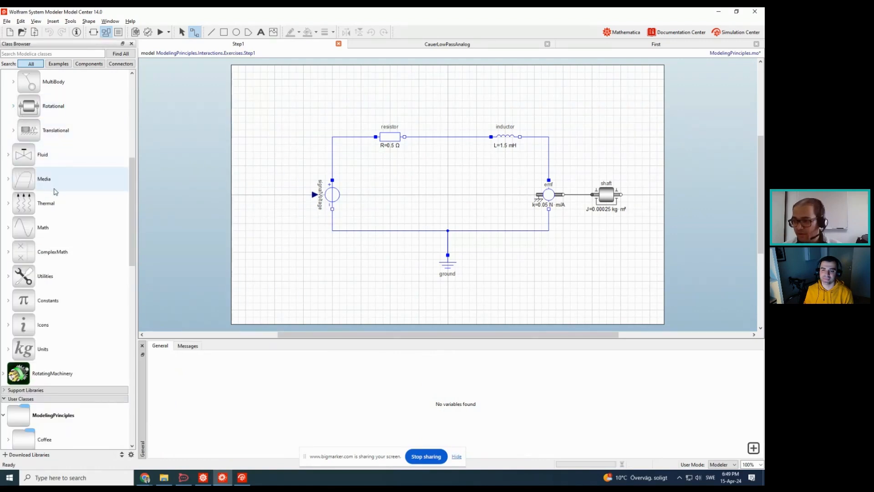
pyautogui.scroll(2, 55, 191)
pyautogui.scroll(2, 54, 191)
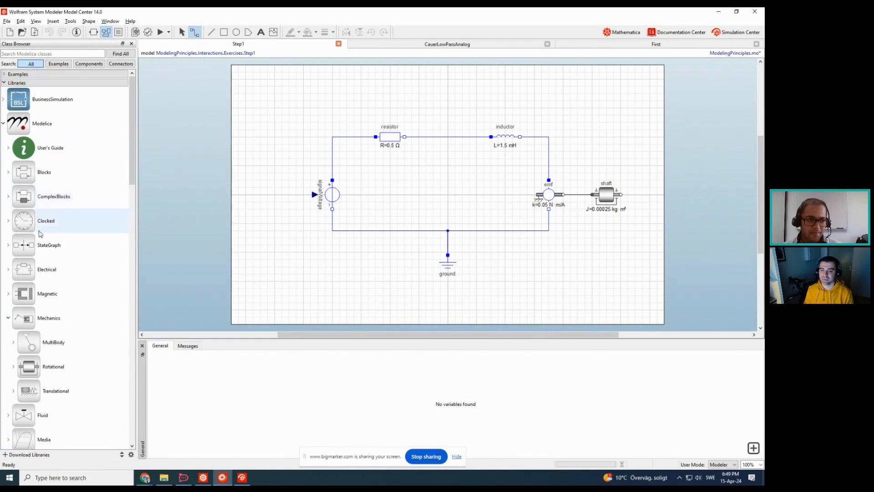
pyautogui.click(8, 318)
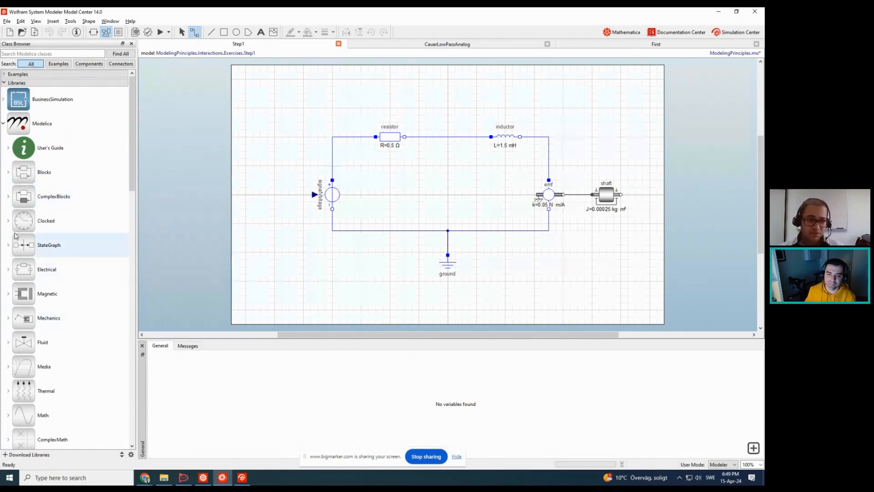
pyautogui.click(8, 173)
pyautogui.scroll(-3, 20, 299)
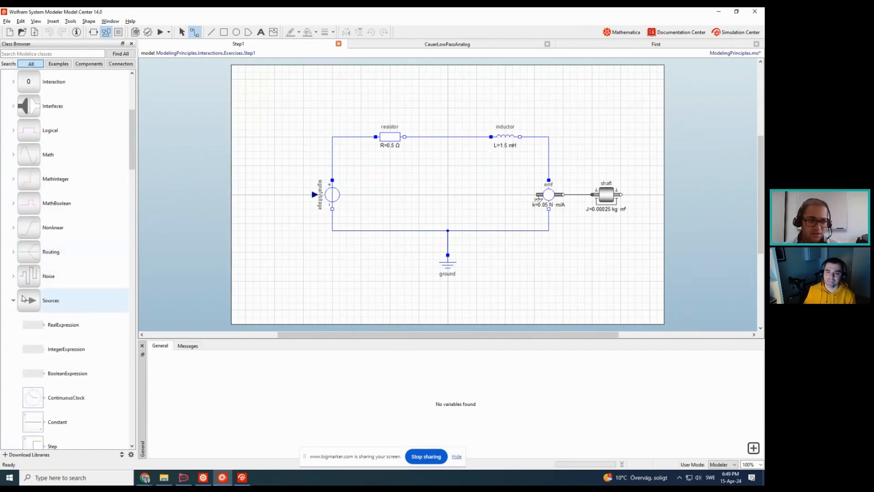
pyautogui.scroll(-2, 20, 298)
pyautogui.scroll(-1, 20, 298)
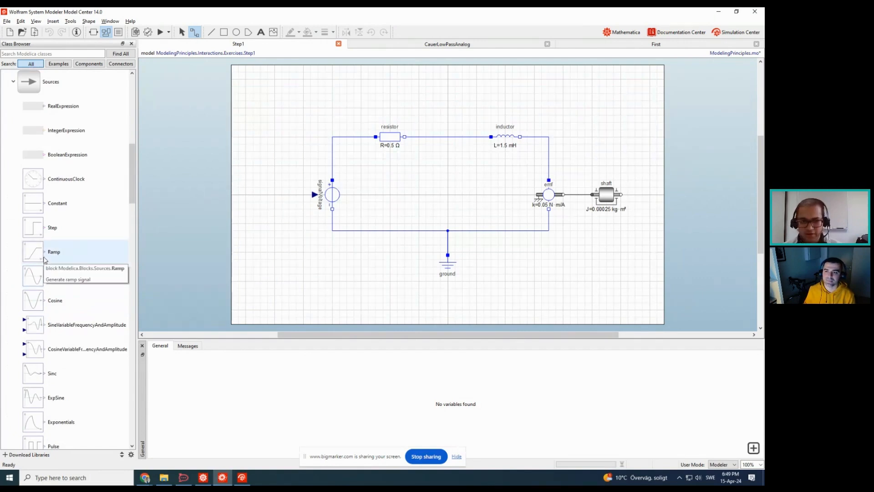
pyautogui.moveTo(44, 260); pyautogui.dragTo(260, 199)
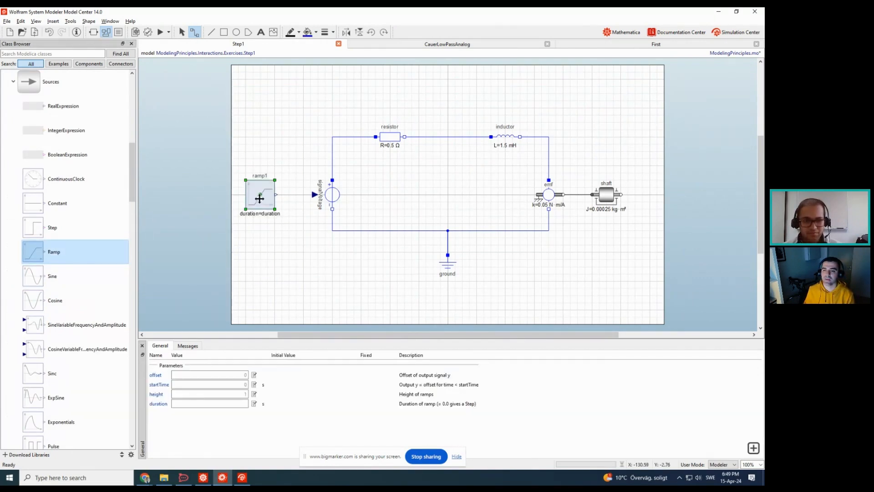
# Rename the new ramp component as myVoltage, updating references within the library
pyautogui.press('F2')
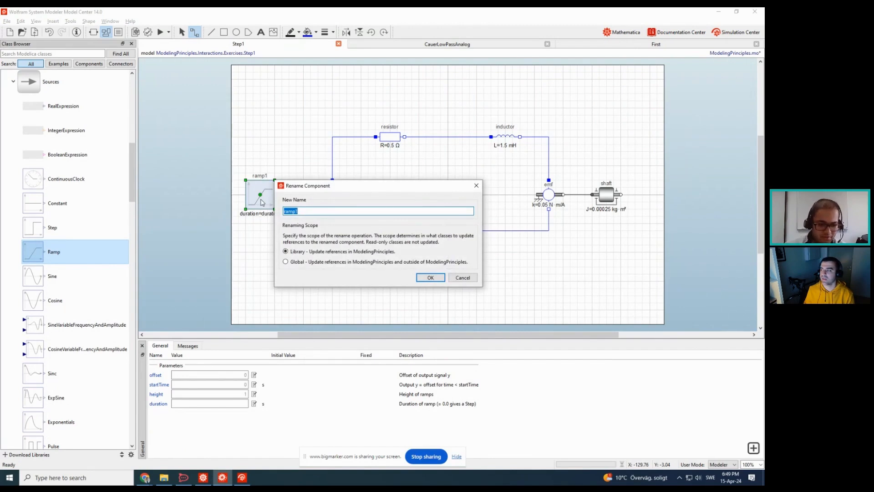
pyautogui.write('myVoltage')
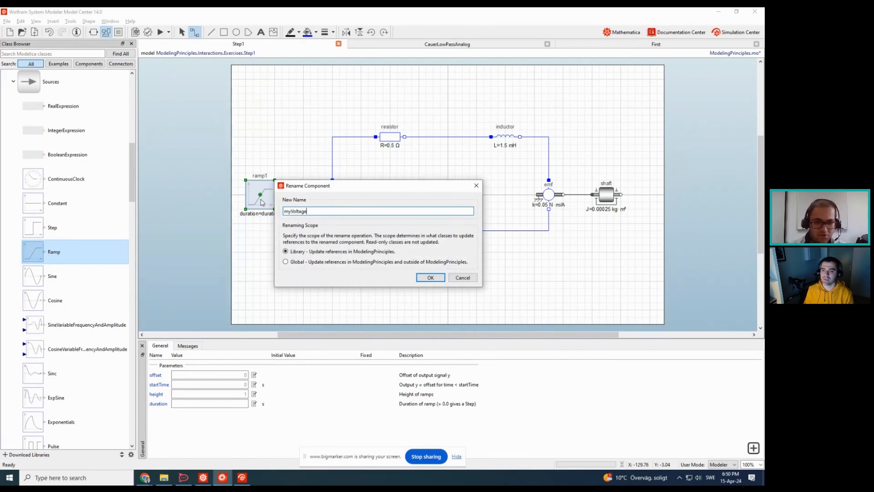
pyautogui.click(430, 277)
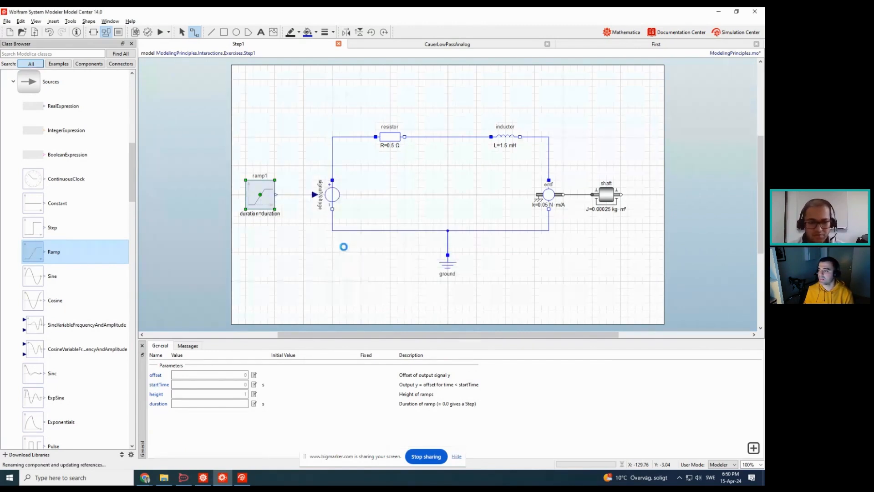
# Set the myVoltage ramp's height to 5 and its duration to 5 s
pyautogui.click(268, 206)
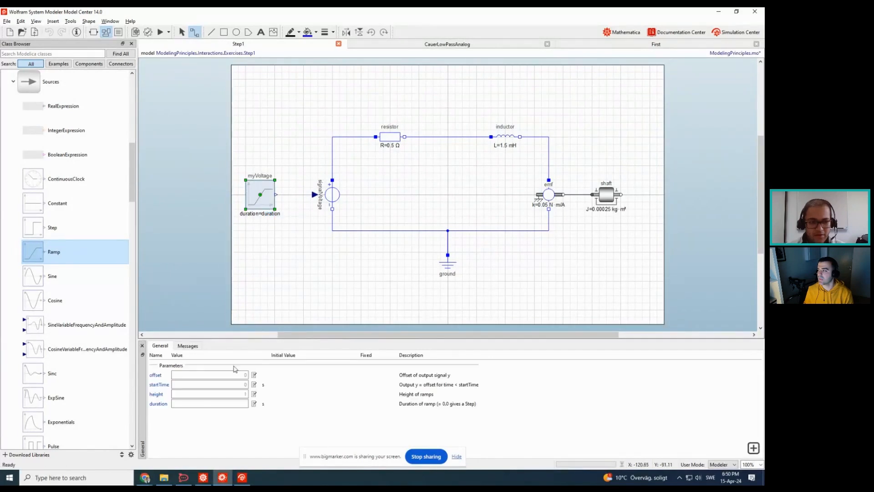
pyautogui.click(245, 394)
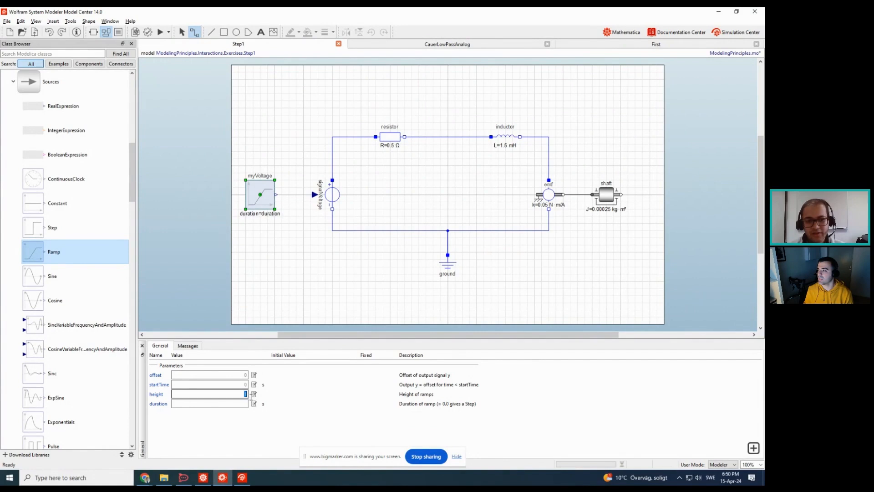
pyautogui.click(295, 436)
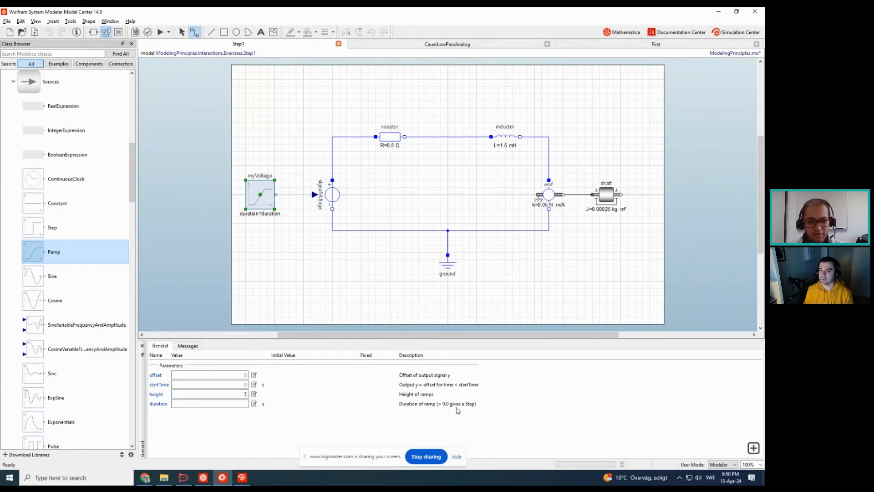
pyautogui.click(243, 403)
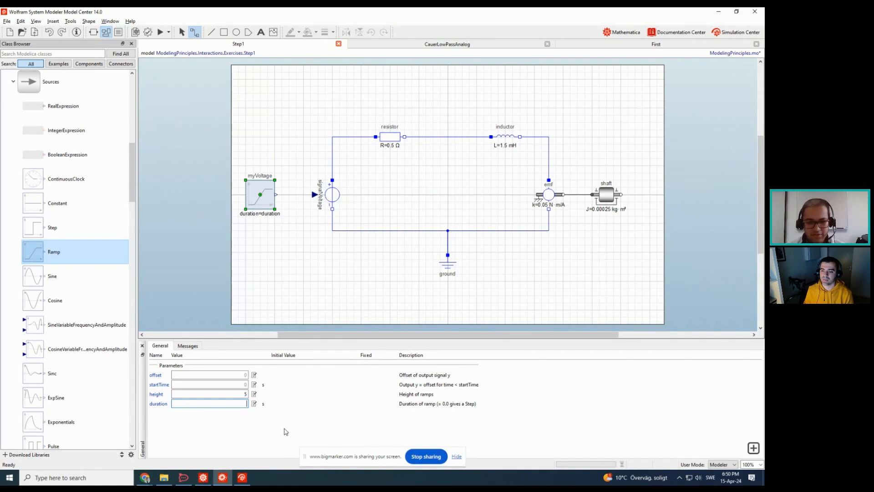
pyautogui.write('5')
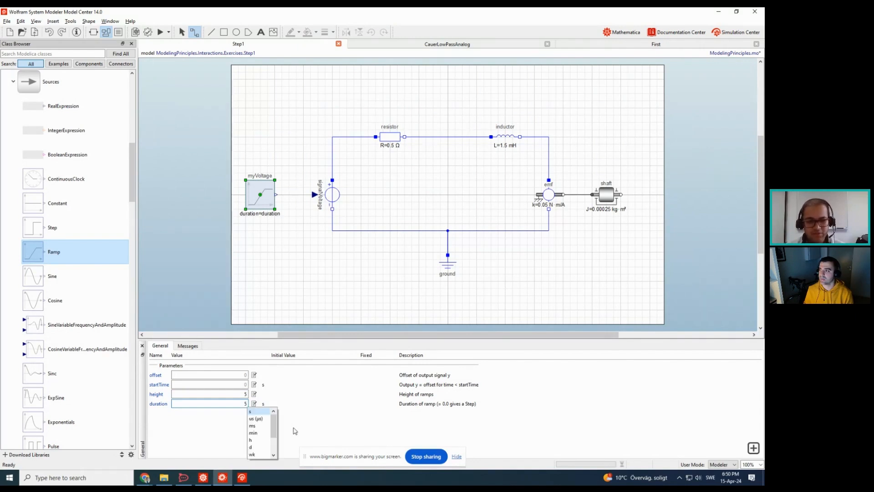
pyautogui.click(305, 424)
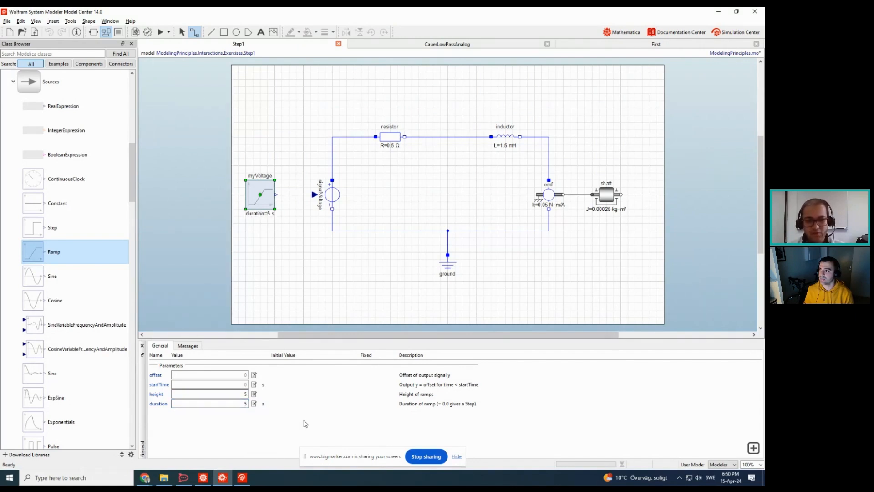
# Re-enter 5 as the height of the myVoltage ramp
pyautogui.click(246, 395)
pyautogui.press('BackSpace')
pyautogui.write('5')
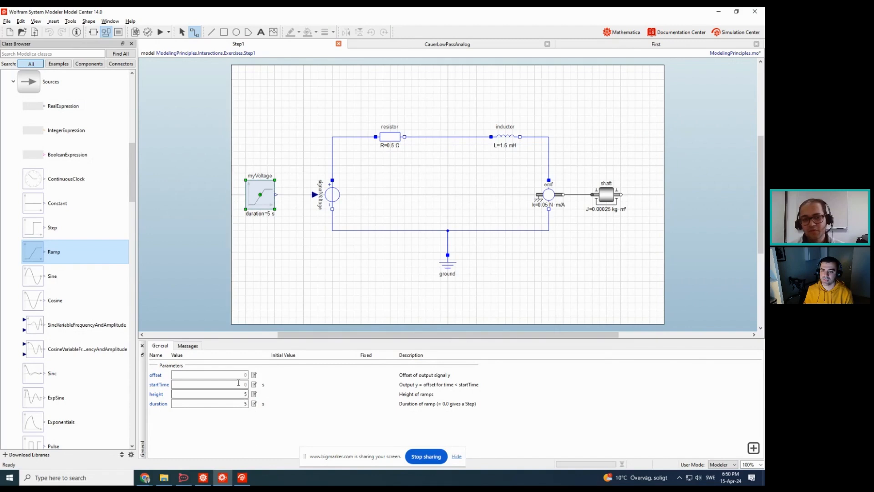
pyautogui.click(239, 376)
pyautogui.click(245, 394)
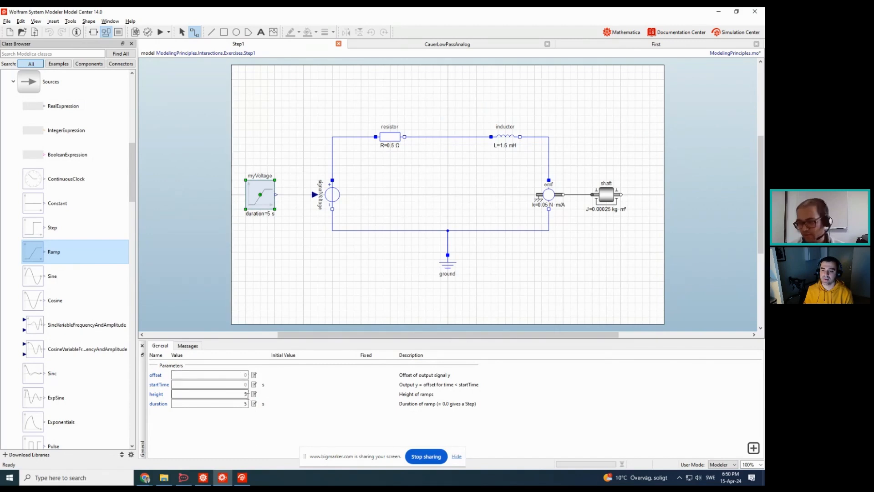
pyautogui.click(246, 404)
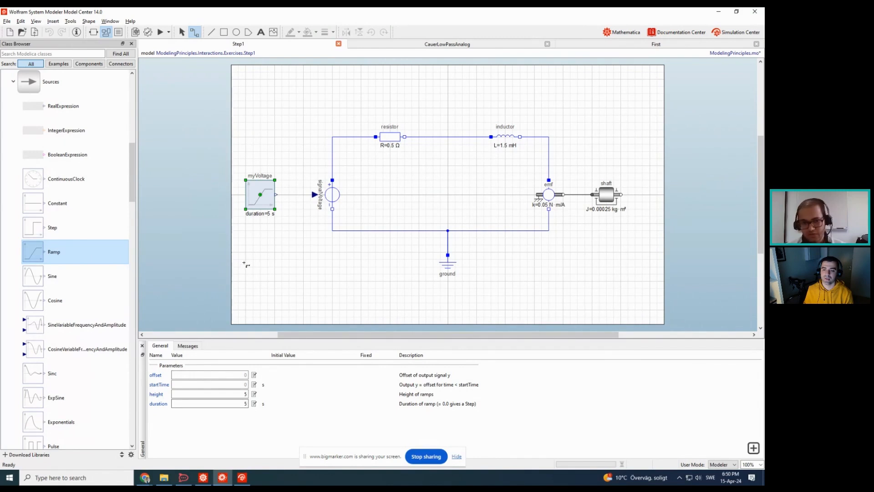
# Connect the myVoltage ramp's output to the signal voltage source's control input
pyautogui.click(262, 255)
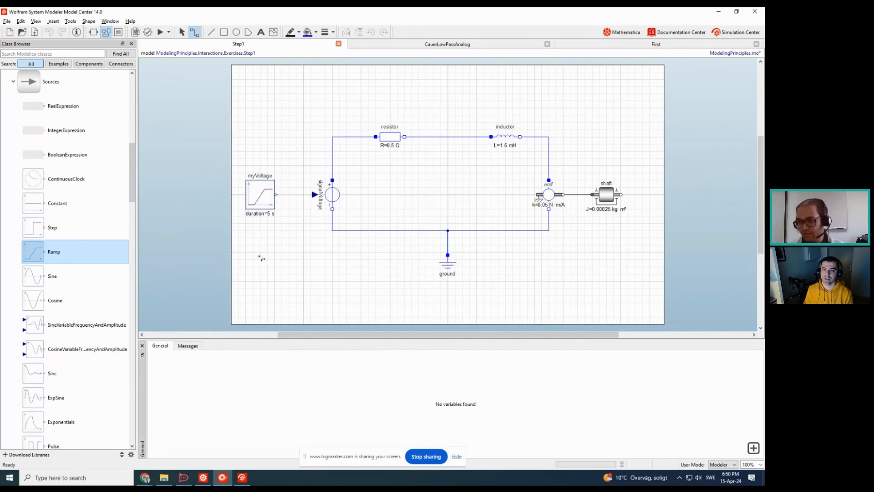
pyautogui.click(278, 196)
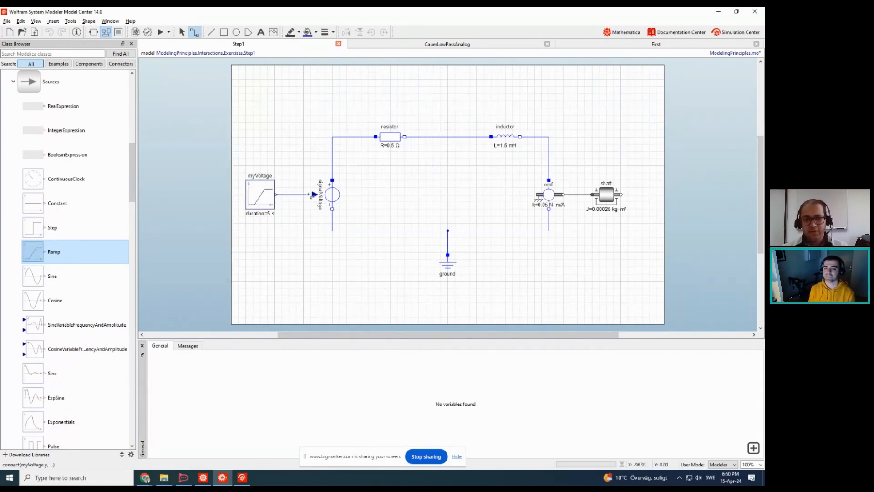
pyautogui.click(315, 194)
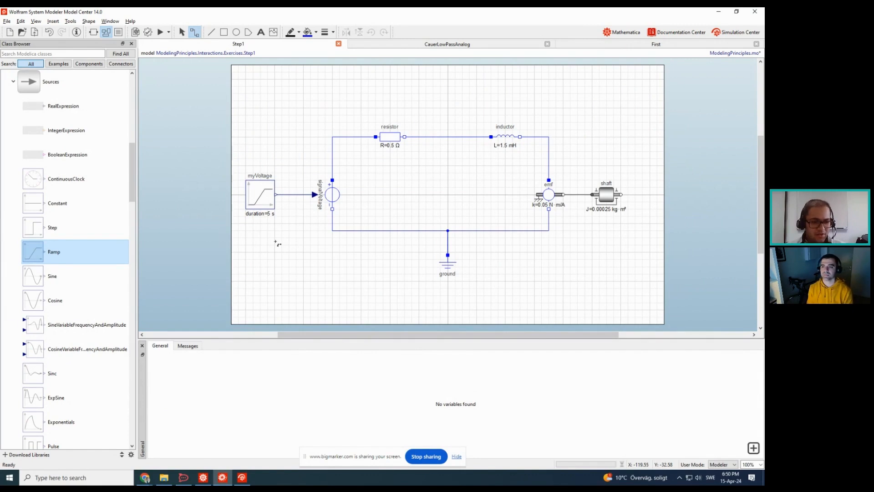
# Switch to the Mathematica slides and compare the circuit with the Step2 reference diagram and its ramp source
pyautogui.hotkey('alt', 'Tab')
pyautogui.hotkey('alt', 'Tab')
pyautogui.hotkey('alt', 'Tab')
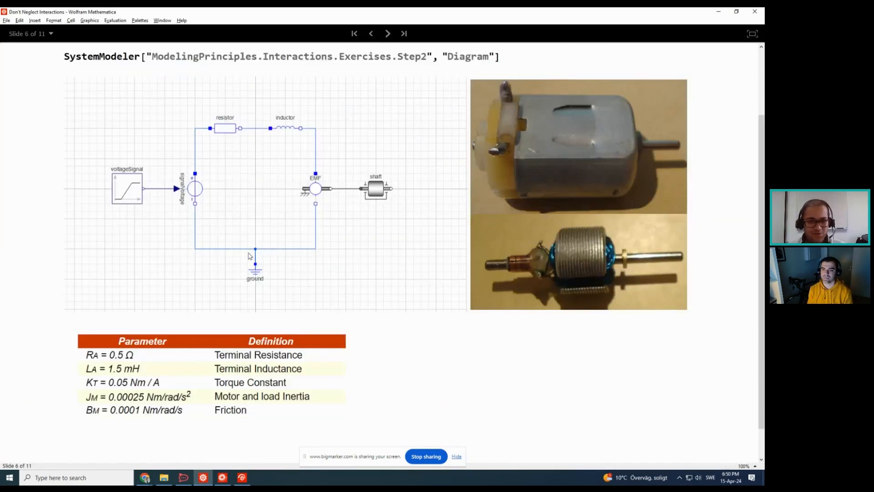
pyautogui.click(137, 184)
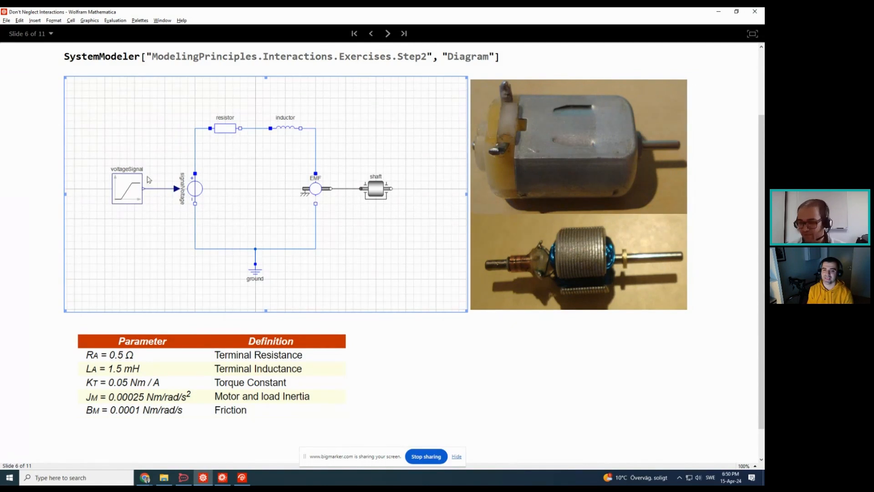
# Return to Model Center, simulate the Step1 model with the ramp input, and view the plots in Simulation Center
pyautogui.hotkey('alt', 'Tab')
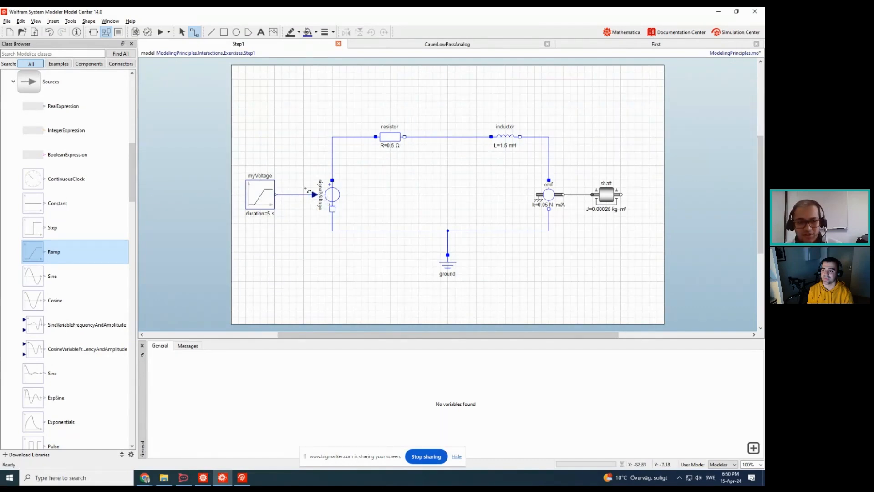
pyautogui.click(160, 32)
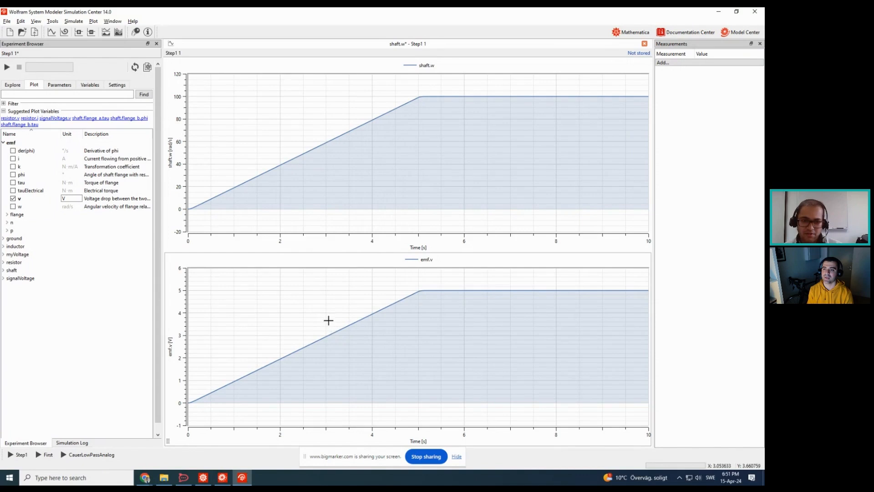
pyautogui.click(4, 142)
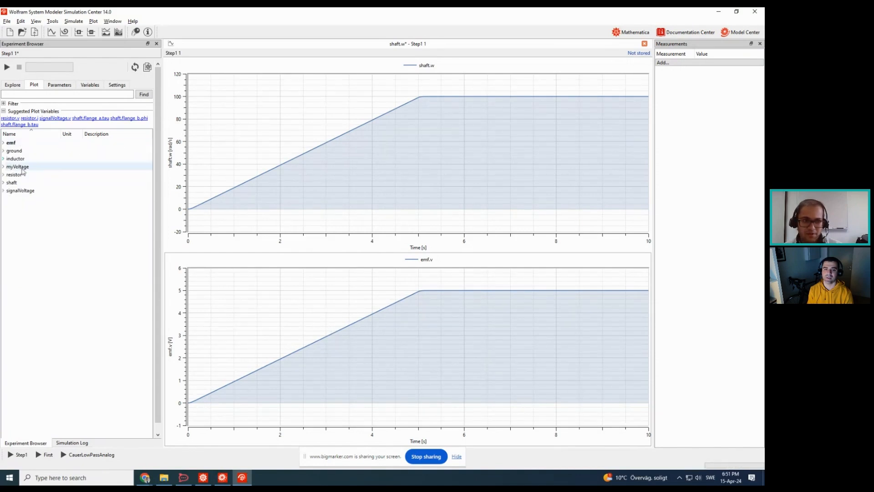
pyautogui.click(727, 34)
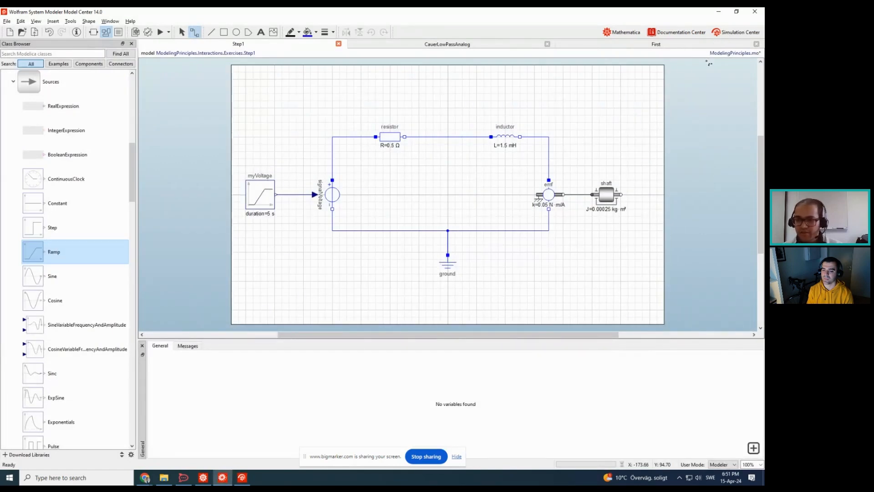
pyautogui.click(735, 32)
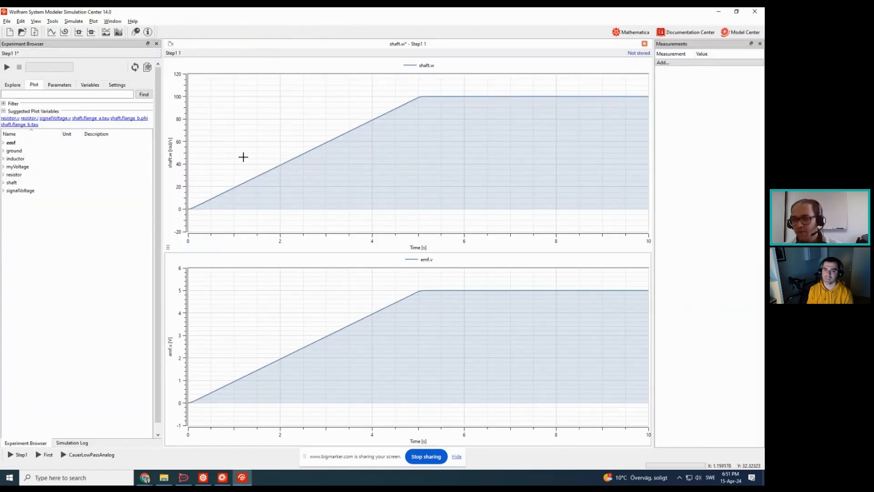
pyautogui.click(64, 86)
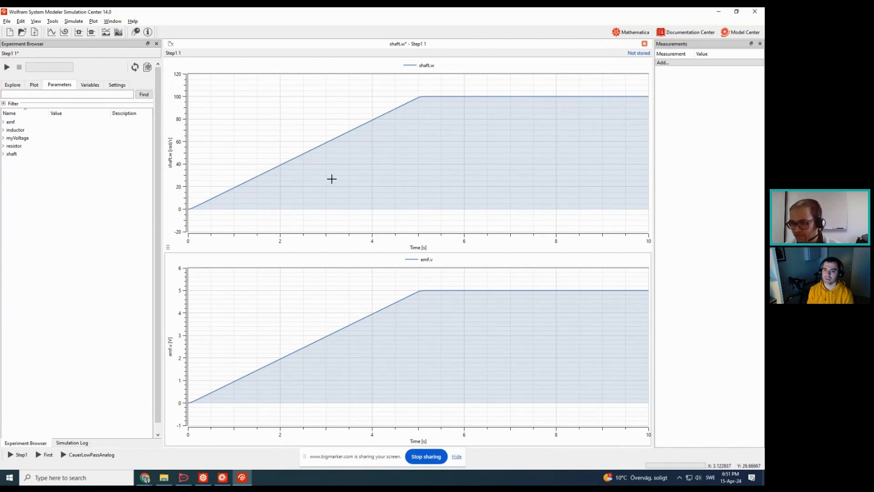
pyautogui.click(4, 155)
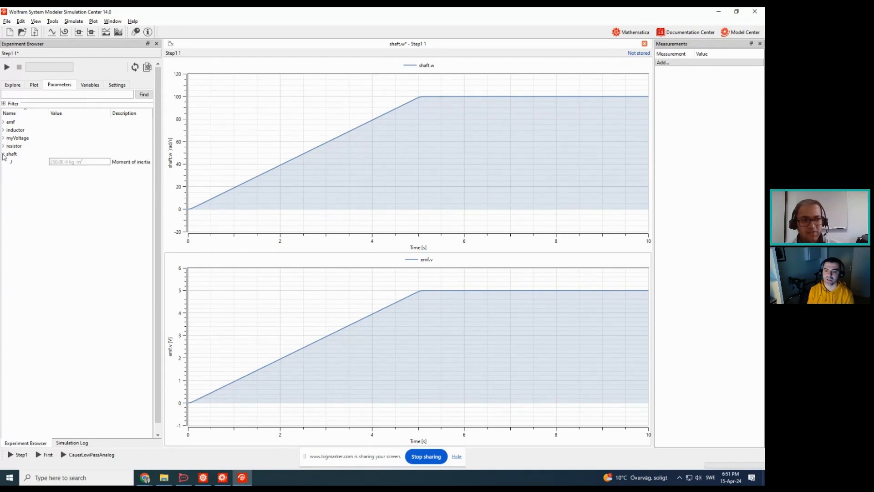
pyautogui.doubleClick(71, 163)
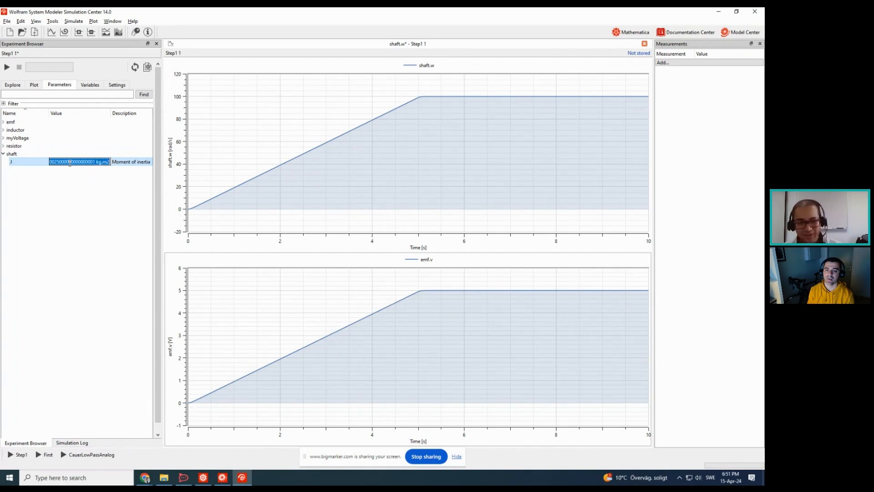
pyautogui.write('1')
pyautogui.click(71, 170)
pyautogui.click(70, 187)
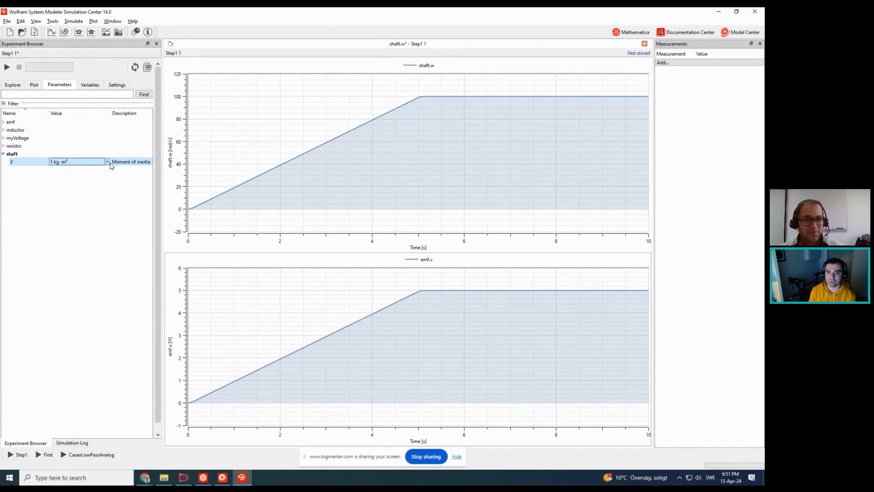
pyautogui.click(3, 154)
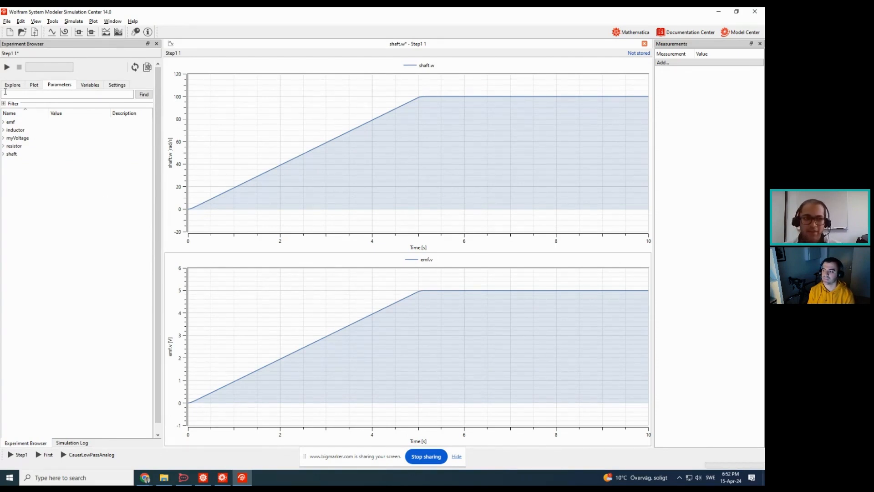
# Duplicate the Step1 1 experiment
pyautogui.rightClick(31, 54)
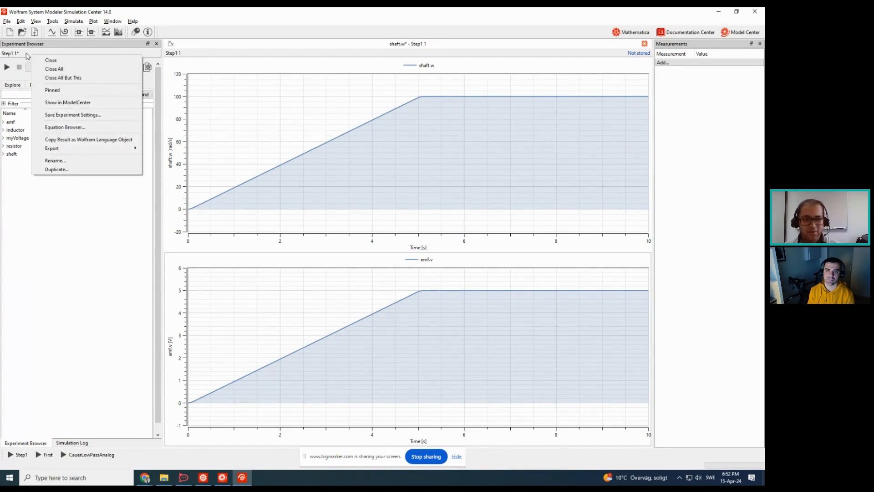
pyautogui.click(74, 170)
pyautogui.click(377, 254)
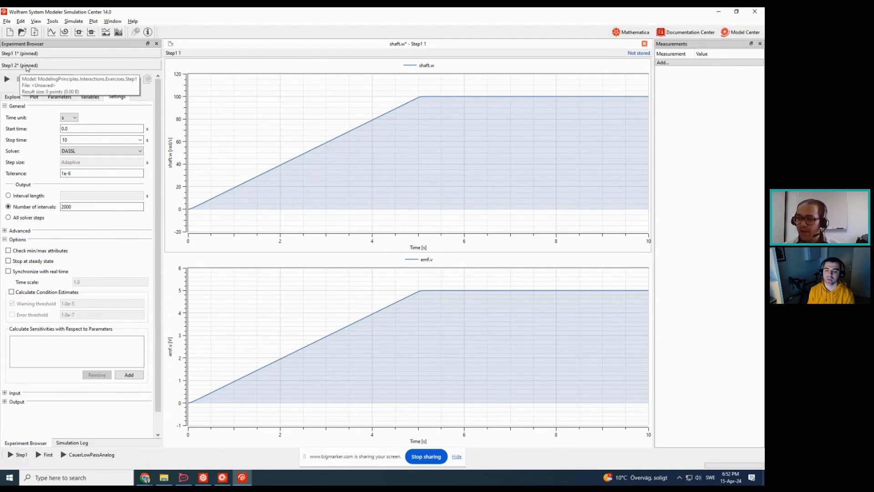
# Rename the duplicated Step1 2 experiment as "my new experiment"
pyautogui.click(52, 97)
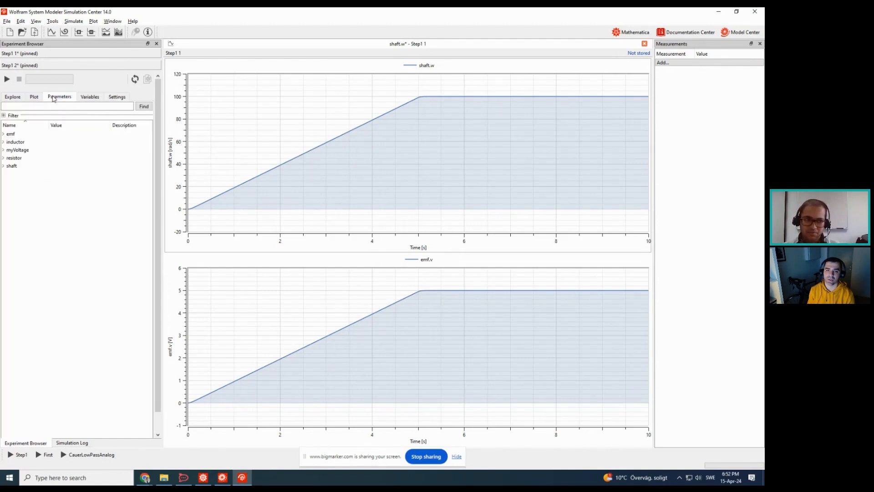
pyautogui.rightClick(20, 69)
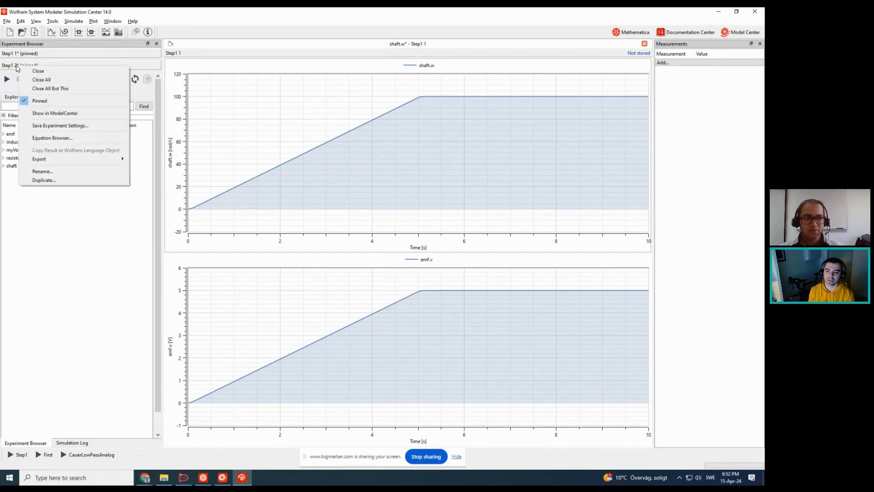
pyautogui.click(51, 172)
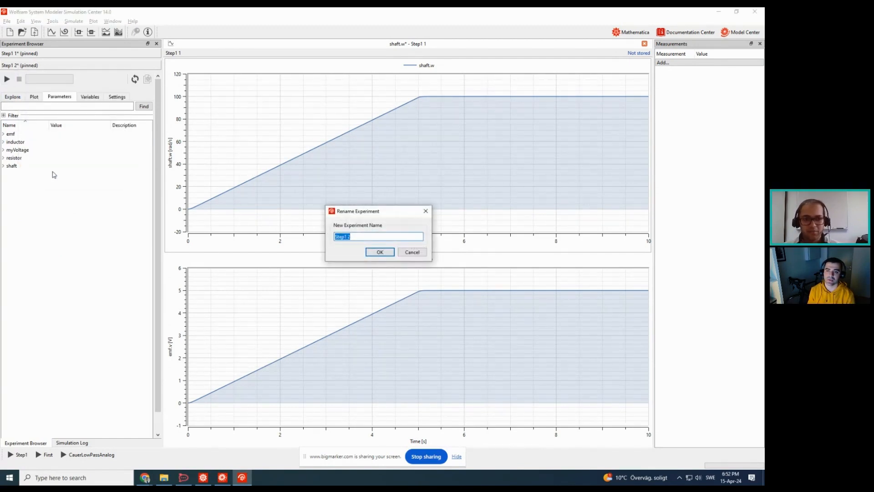
pyautogui.write('my ')
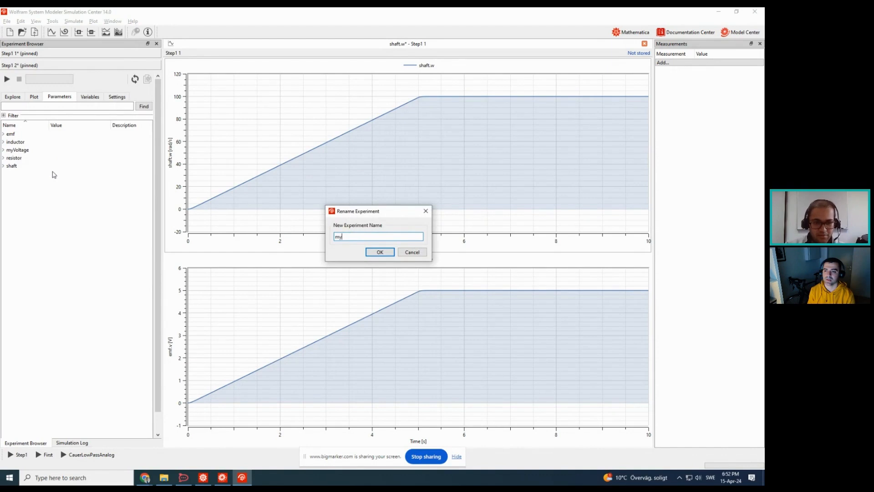
pyautogui.write('new ')
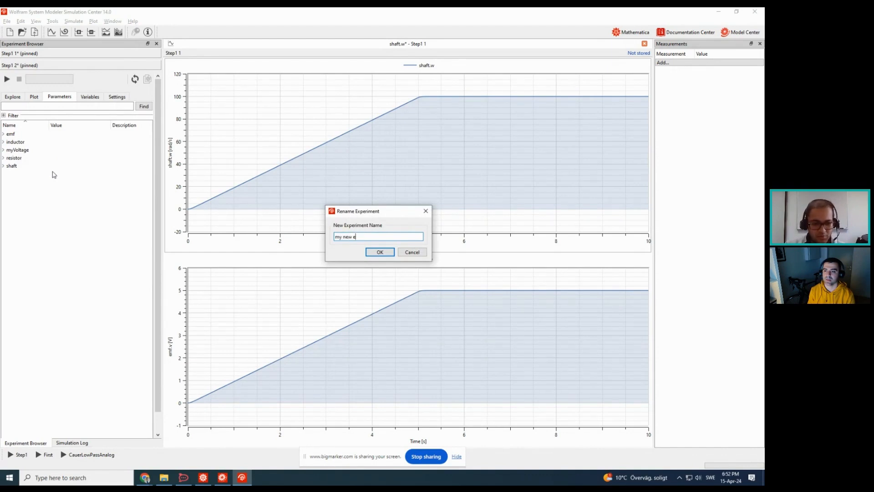
pyautogui.write('experiment')
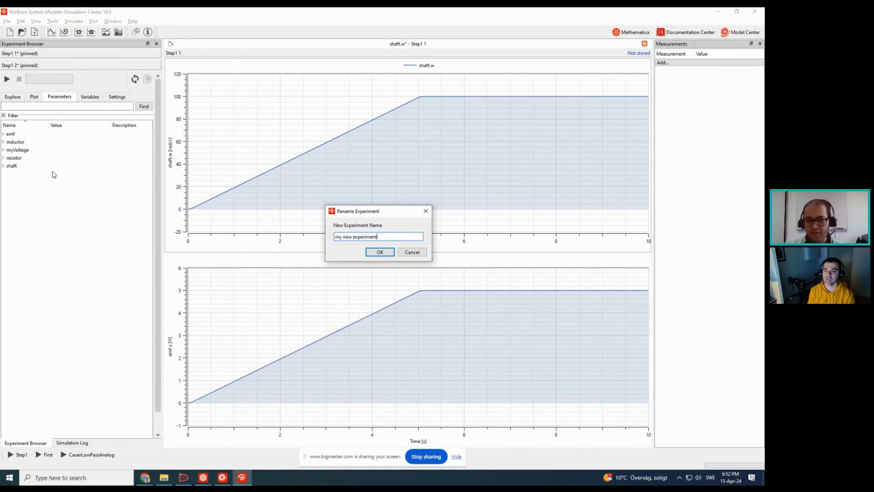
pyautogui.press('Return')
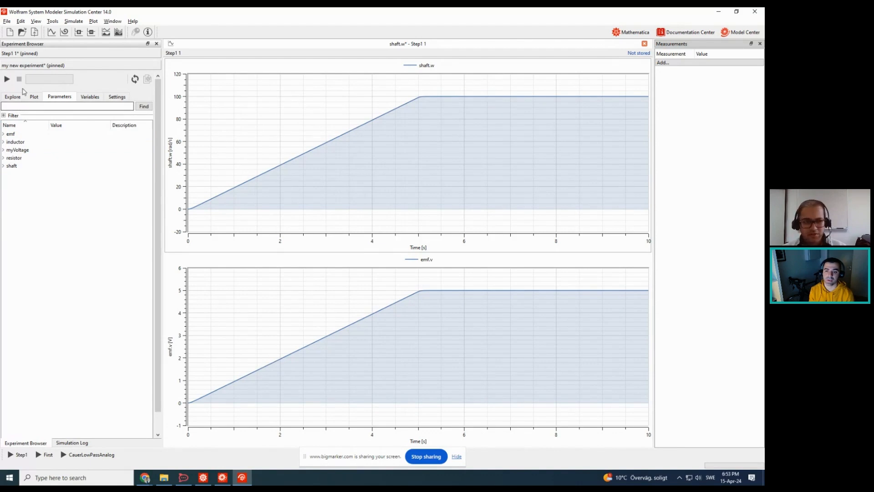
# Set the shaft's moment of inertia J to 1 kg·m² in my new experiment
pyautogui.click(4, 166)
pyautogui.doubleClick(55, 173)
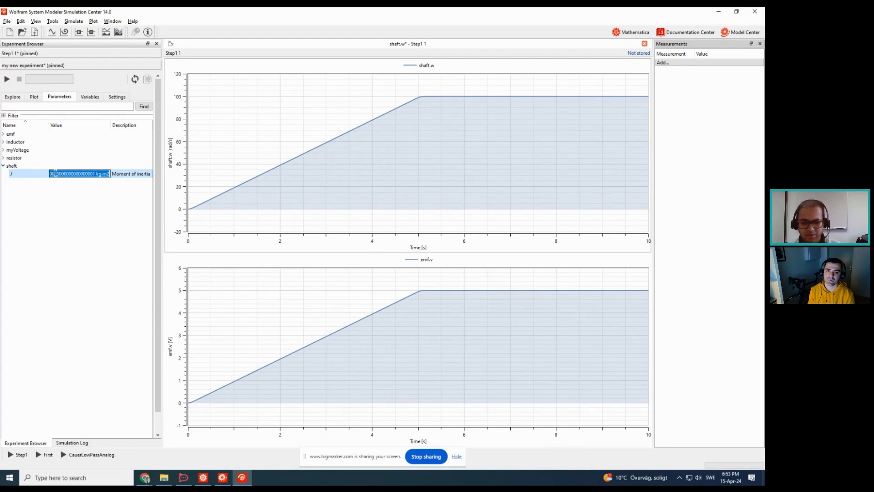
pyautogui.write('1')
pyautogui.click(54, 182)
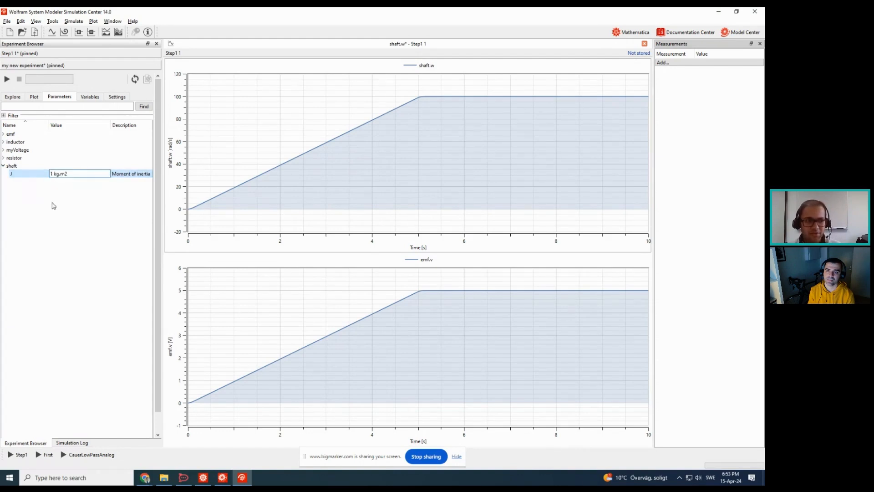
# Simulate my new experiment and add its shaft angular velocity w to the existing shaft.w plot
pyautogui.click(7, 80)
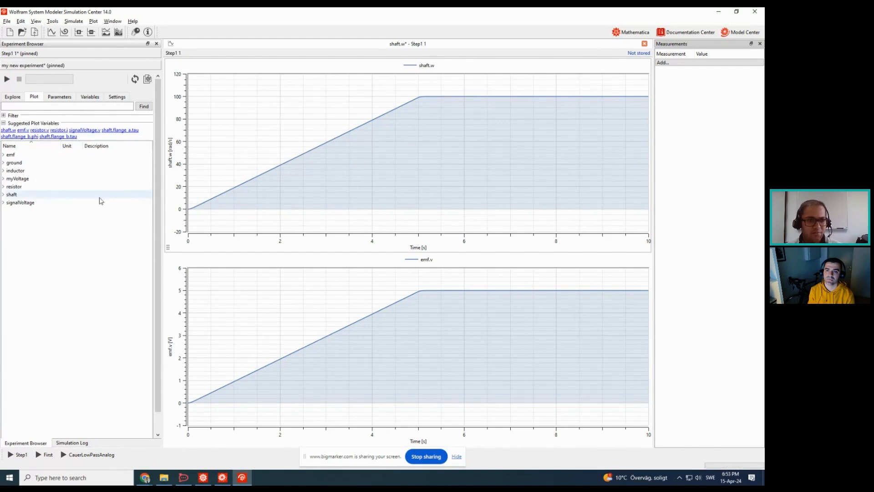
pyautogui.click(4, 194)
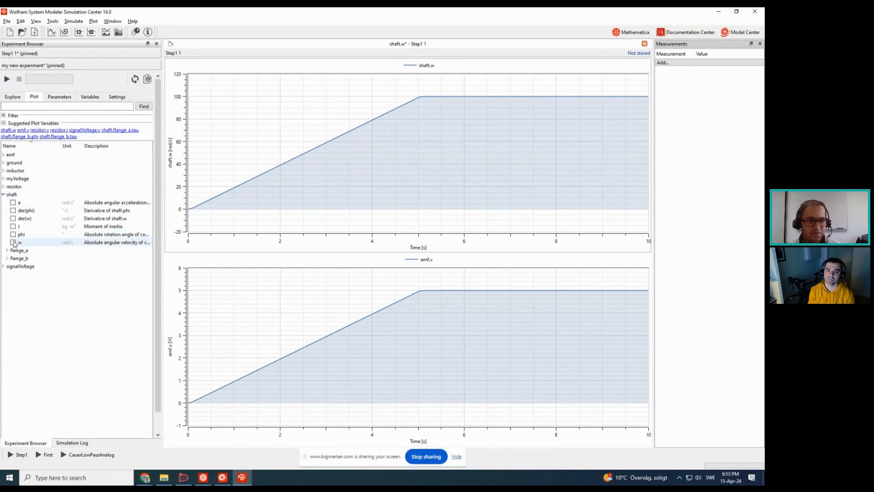
pyautogui.click(13, 242)
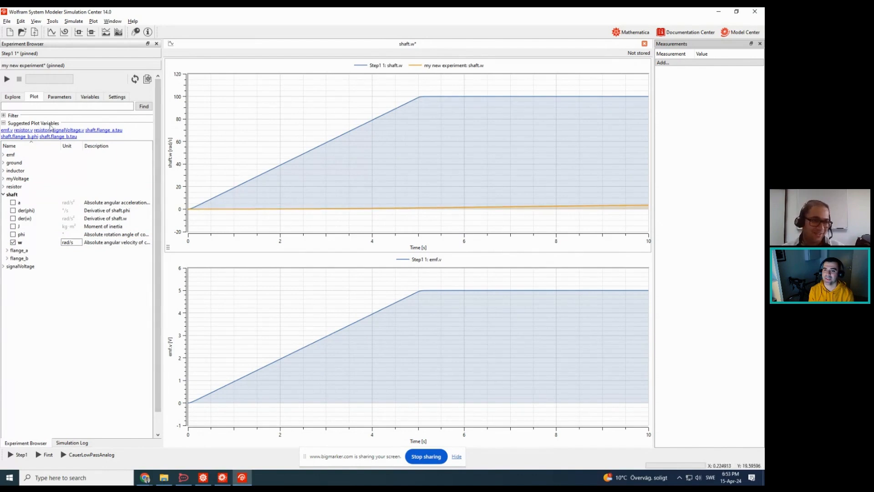
# Set the shaft's moment of inertia J to 0.01 kg·m² in my new experiment and rerun the simulation
pyautogui.click(59, 96)
pyautogui.doubleClick(67, 173)
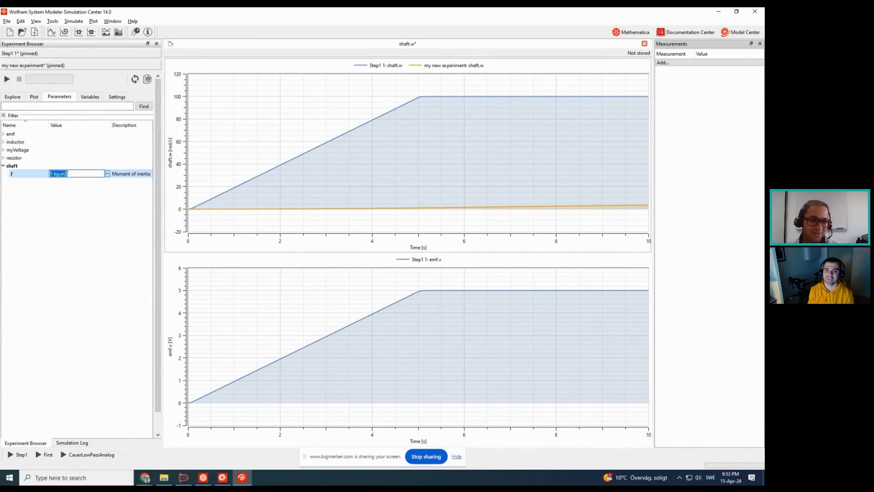
pyautogui.write('0')
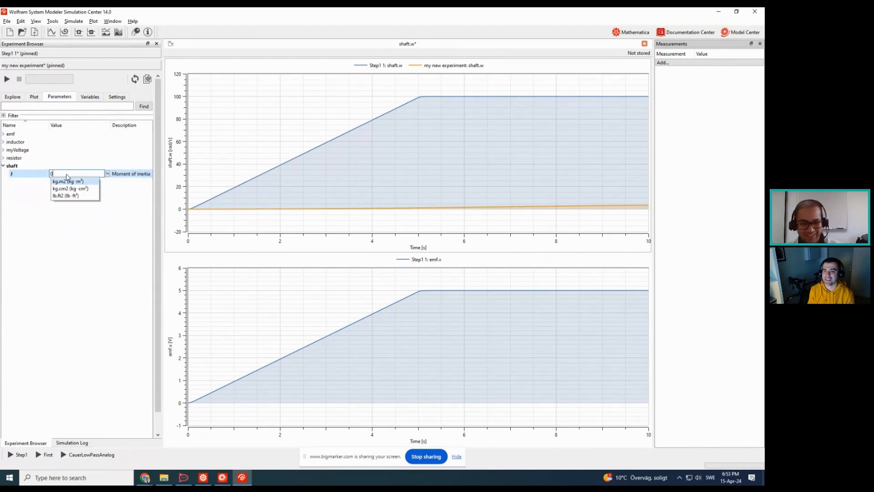
pyautogui.write('.1')
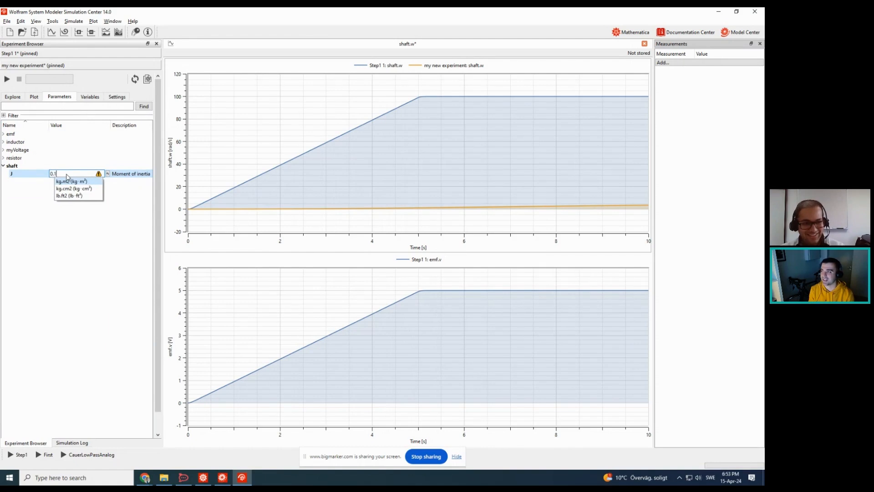
pyautogui.press('BackSpace')
pyautogui.write('01')
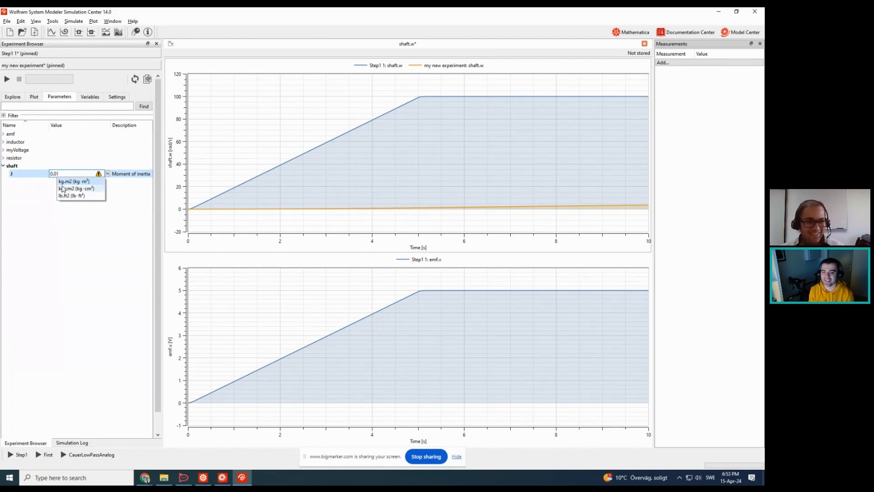
pyautogui.click(66, 182)
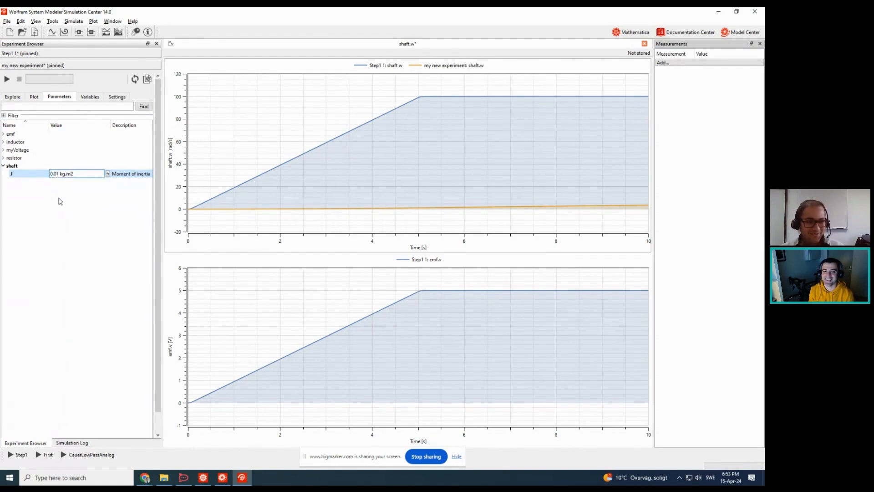
pyautogui.click(7, 79)
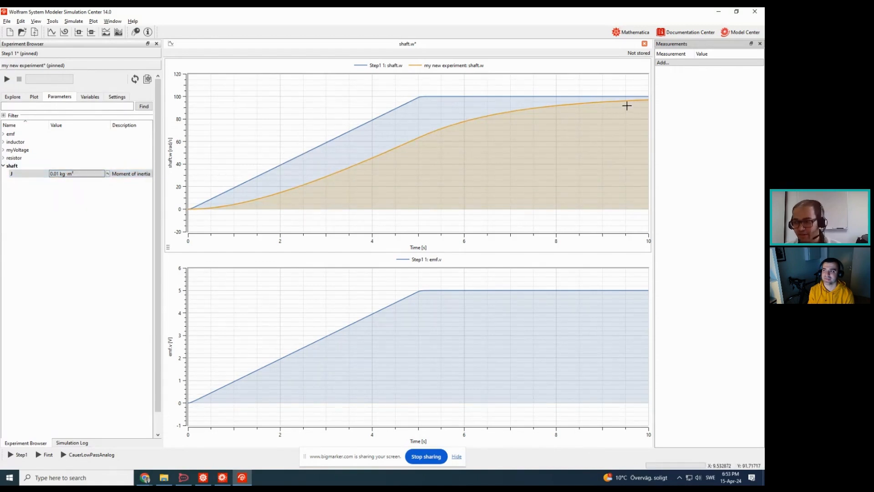
# Set my new experiment's stop time to 100 s and simulate it again
pyautogui.click(116, 96)
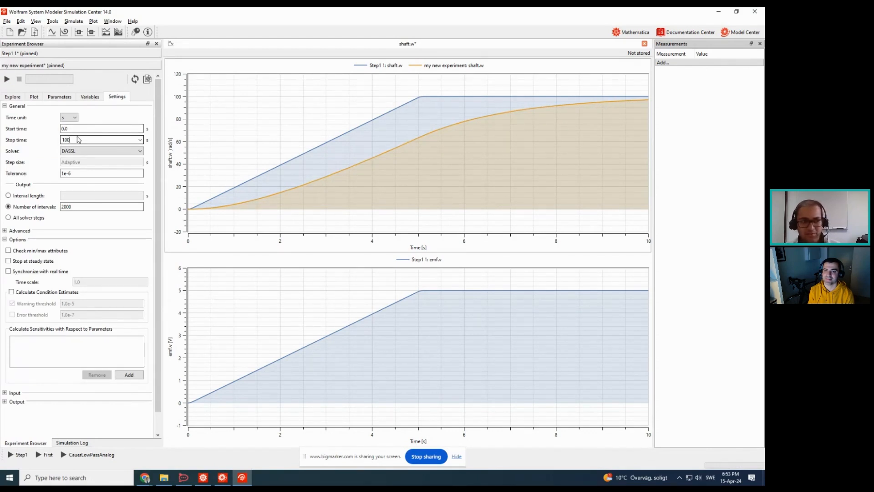
pyautogui.click(6, 79)
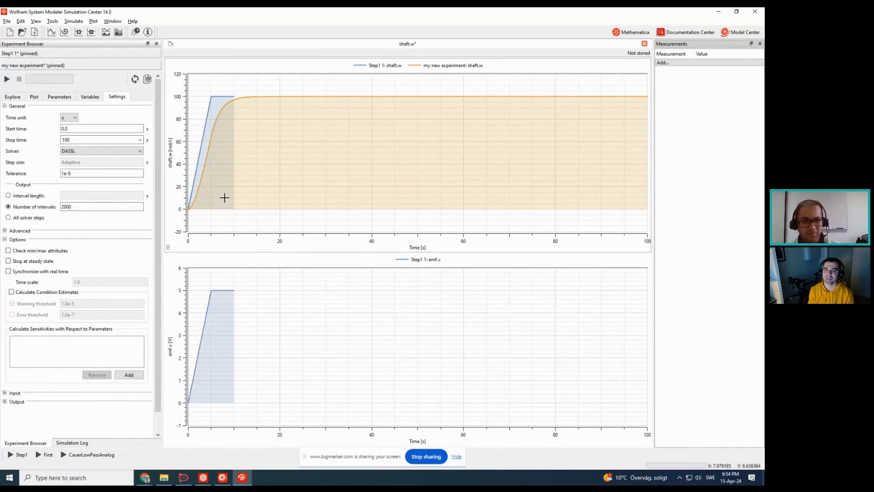
# Set the stop time of the Step1 1 experiment to 100 s and simulate it again
pyautogui.moveTo(232, 97)
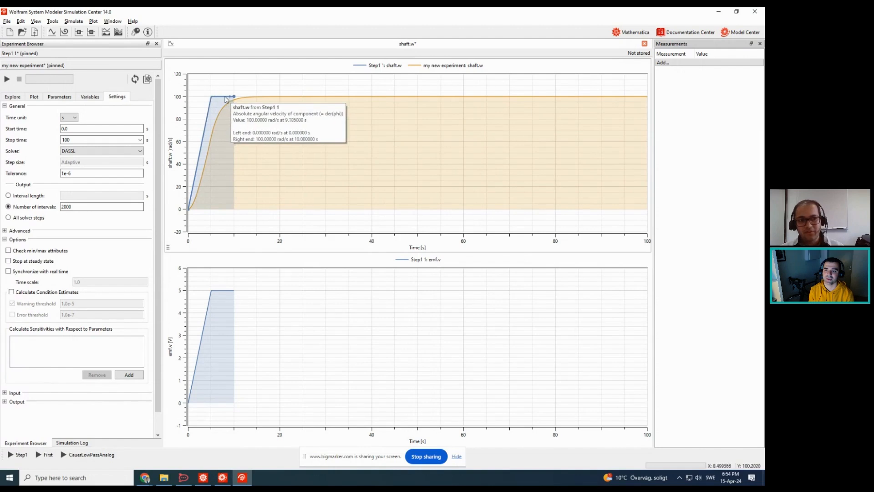
pyautogui.click(97, 53)
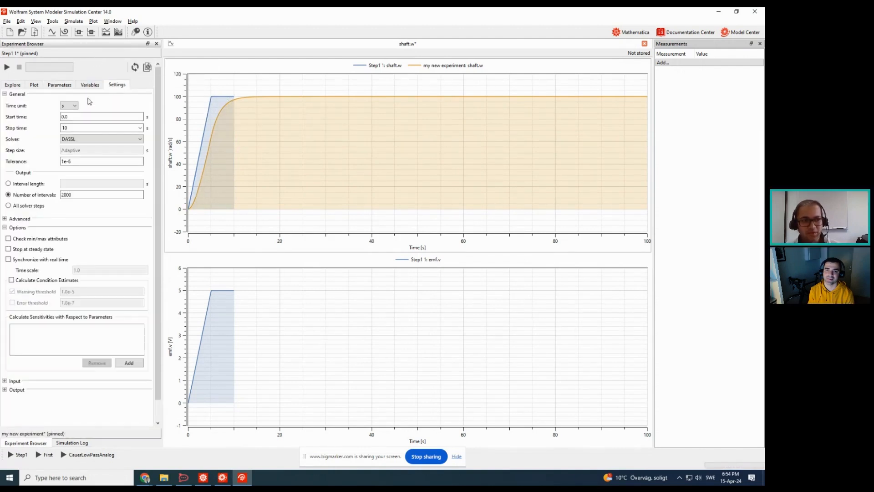
pyautogui.click(71, 128)
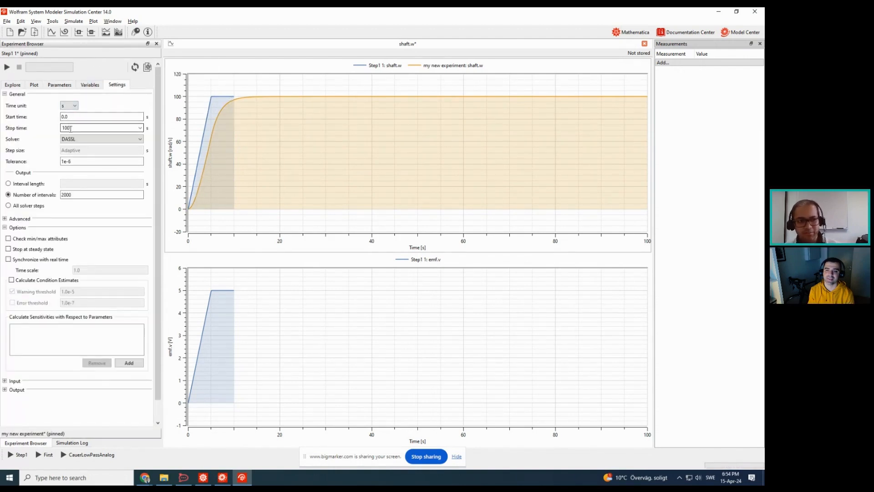
pyautogui.write('0')
pyautogui.click(7, 67)
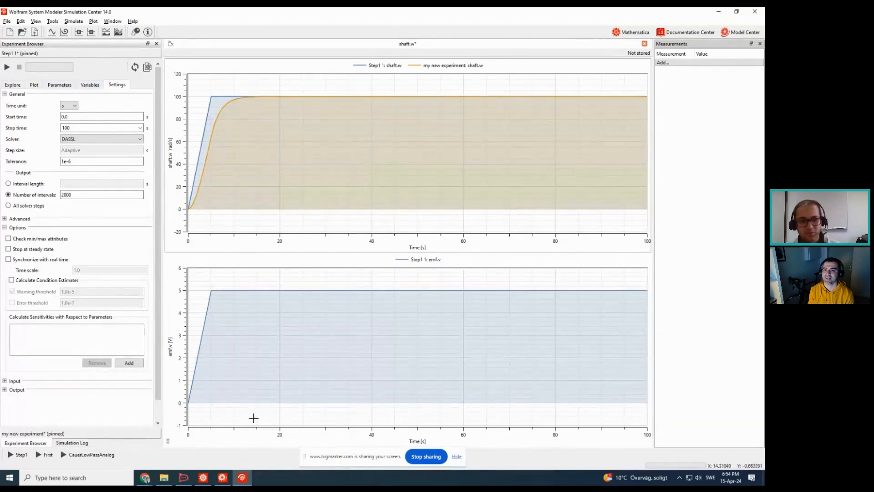
# Stretch the time axis to roughly the first 15 s and compare the two shaft.w curves
pyautogui.moveTo(259, 438); pyautogui.dragTo(172, 440)
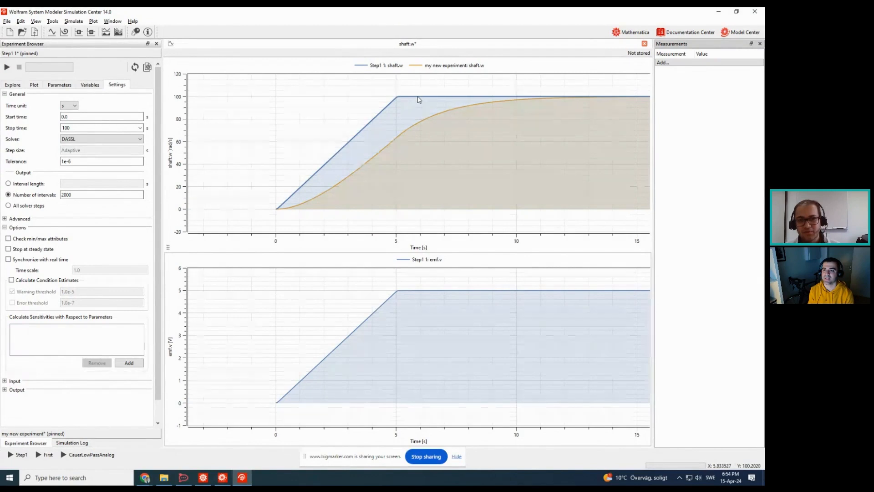
pyautogui.moveTo(425, 98)
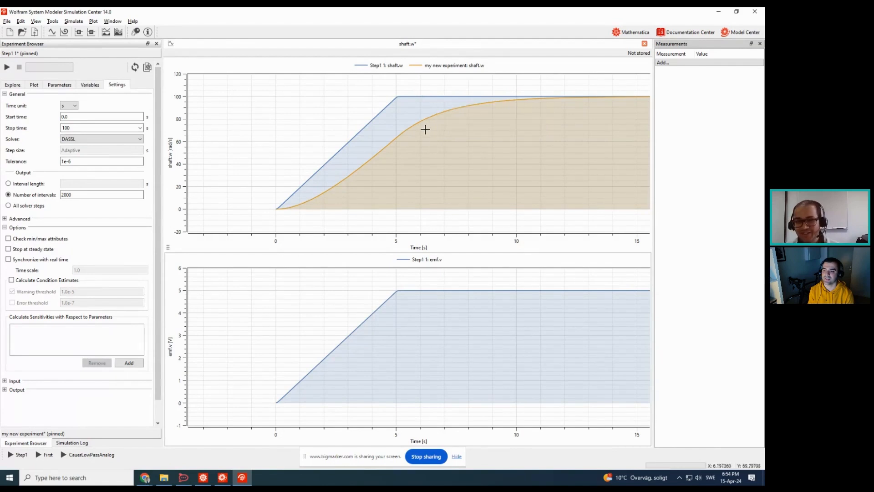
pyautogui.moveTo(454, 112)
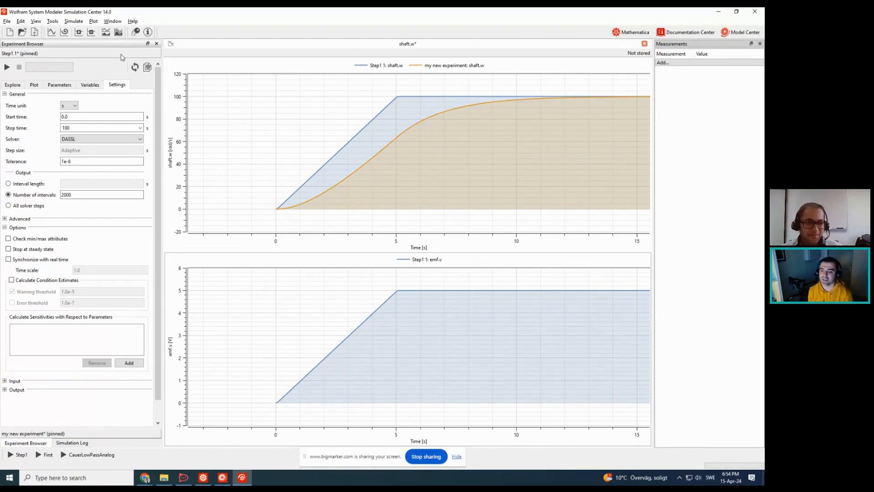
# Clear emf.v from the lower plot and plot the resistor current i of the Step1 1 experiment there instead
pyautogui.rightClick(244, 288)
pyautogui.click(265, 298)
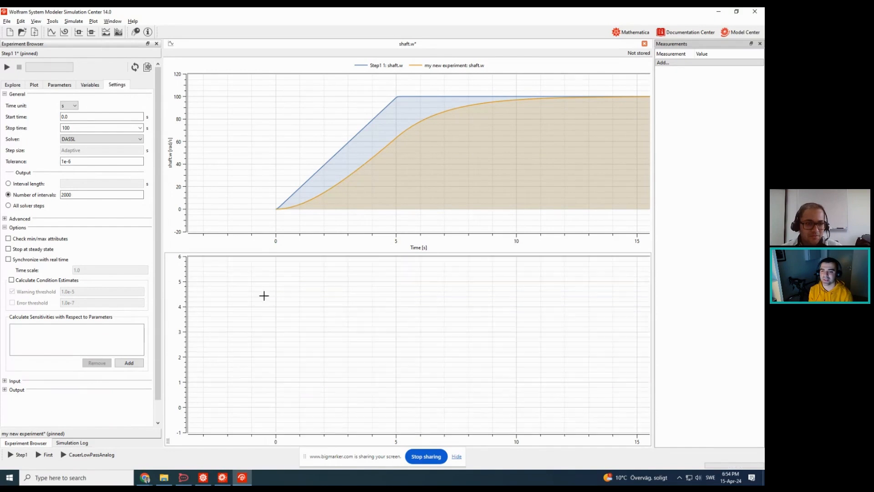
pyautogui.click(36, 87)
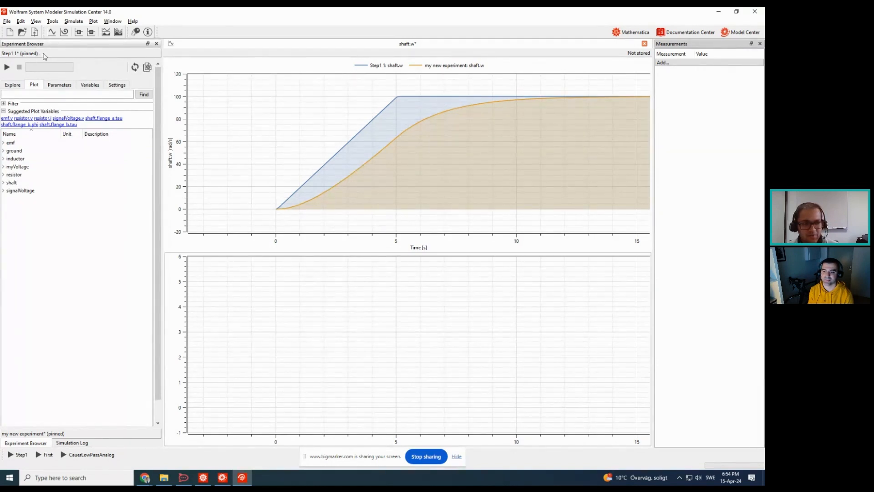
pyautogui.click(4, 175)
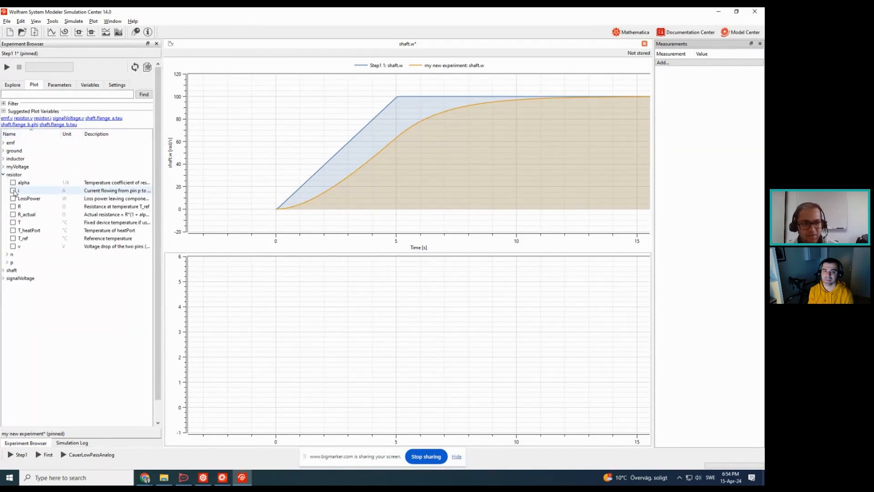
pyautogui.click(14, 190)
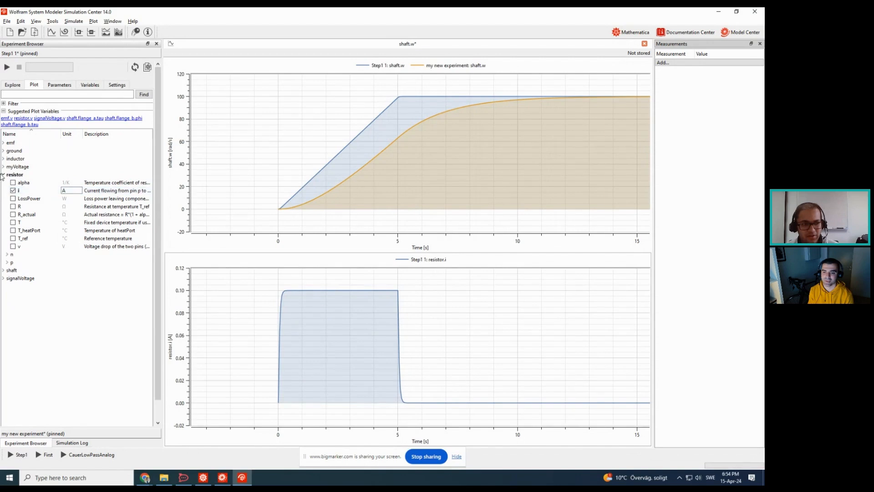
pyautogui.click(3, 175)
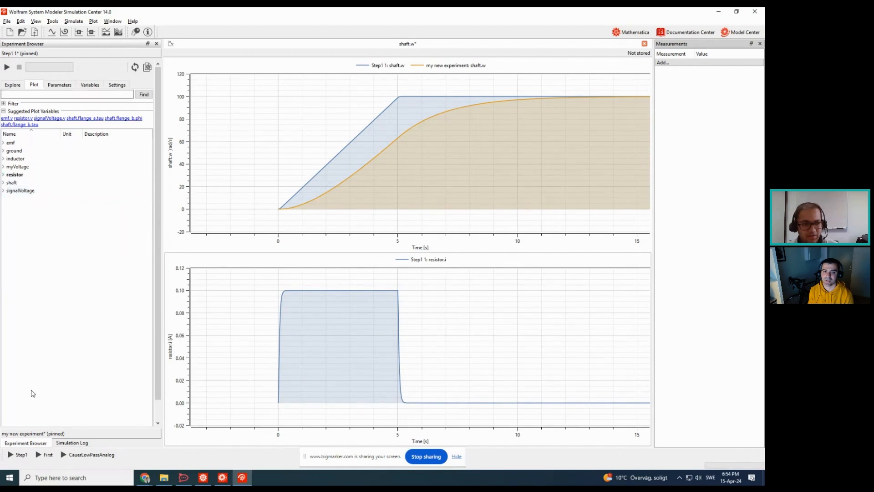
# Add the resistor current i of my new experiment to the lower plot, keeping it out of the shaft.w plot
pyautogui.click(32, 433)
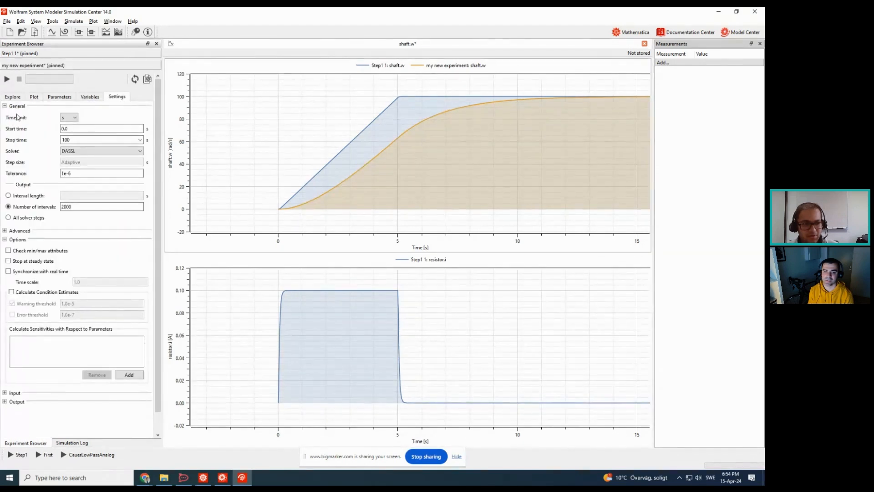
pyautogui.click(39, 98)
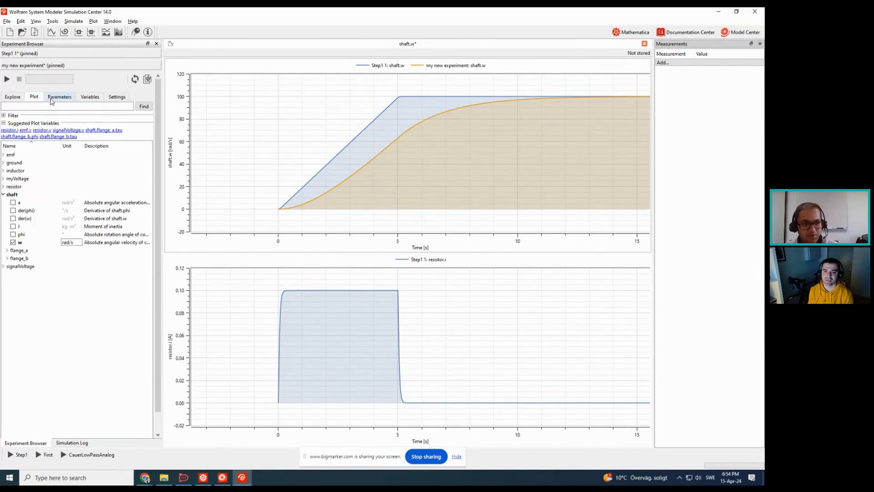
pyautogui.click(3, 195)
pyautogui.click(3, 187)
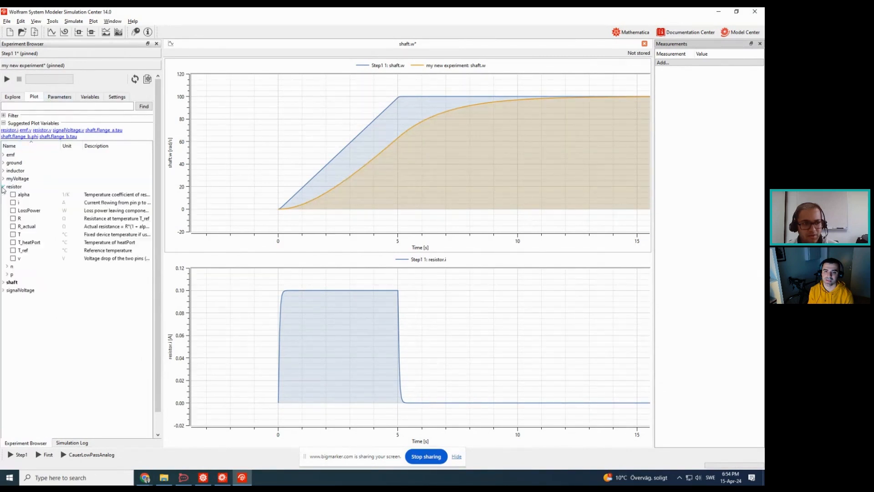
pyautogui.click(13, 203)
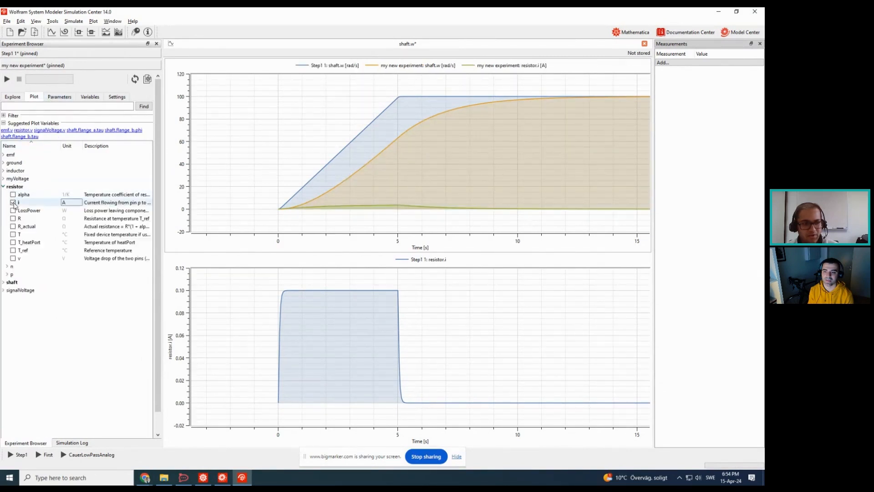
pyautogui.click(13, 203)
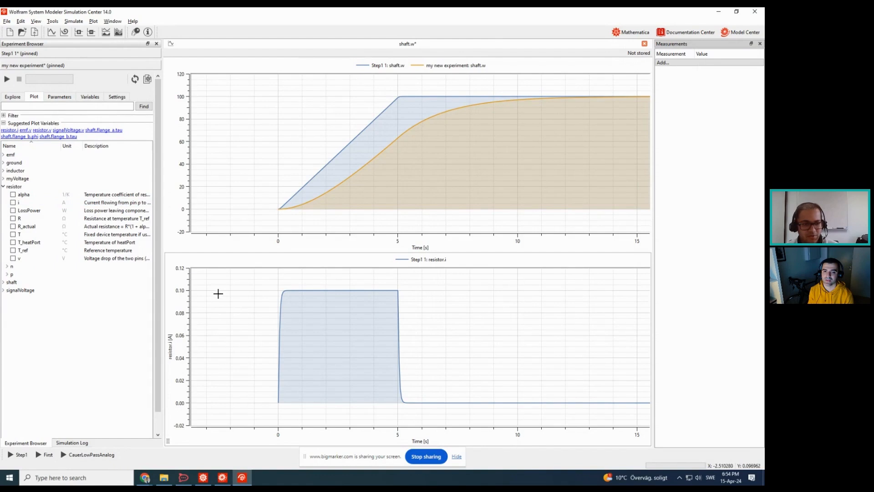
pyautogui.click(13, 202)
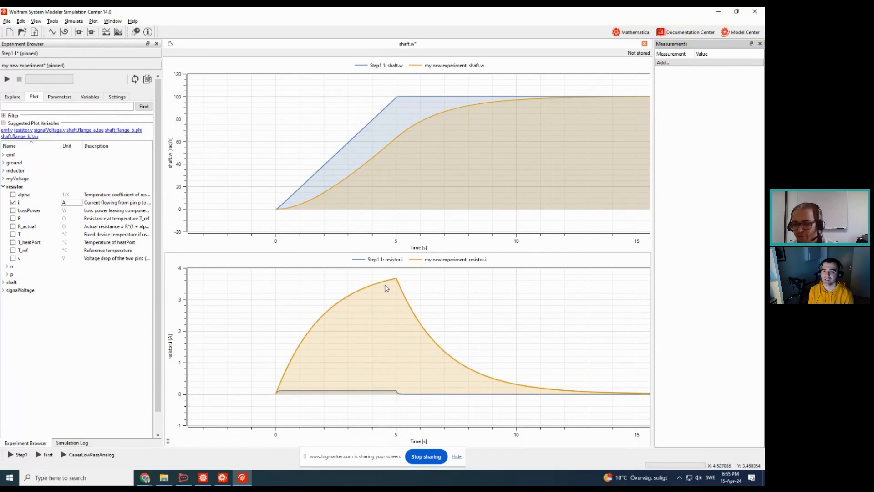
# Restore the full 100 s time range and place a time measurement at about 30.2 s across both plots
pyautogui.moveTo(387, 288)
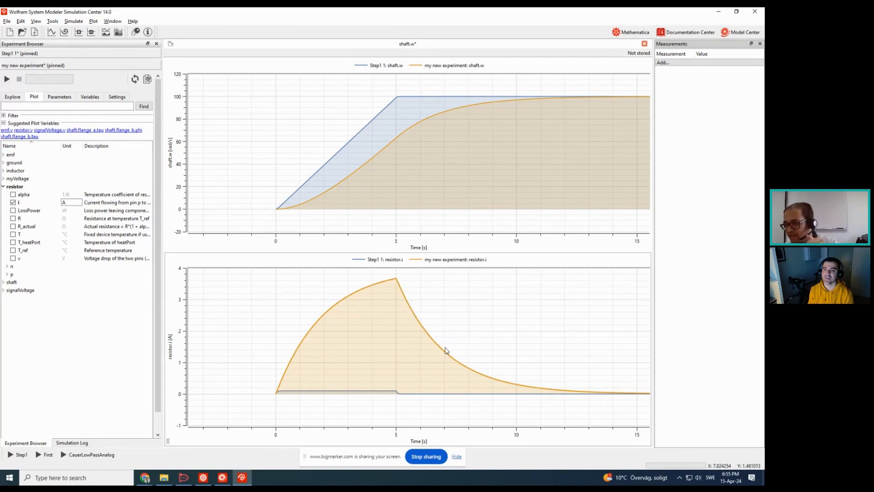
pyautogui.moveTo(447, 355)
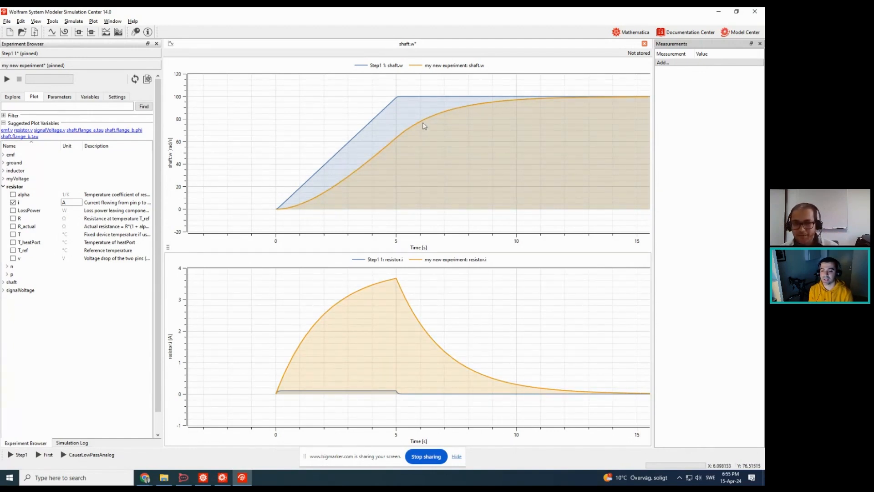
pyautogui.moveTo(427, 121)
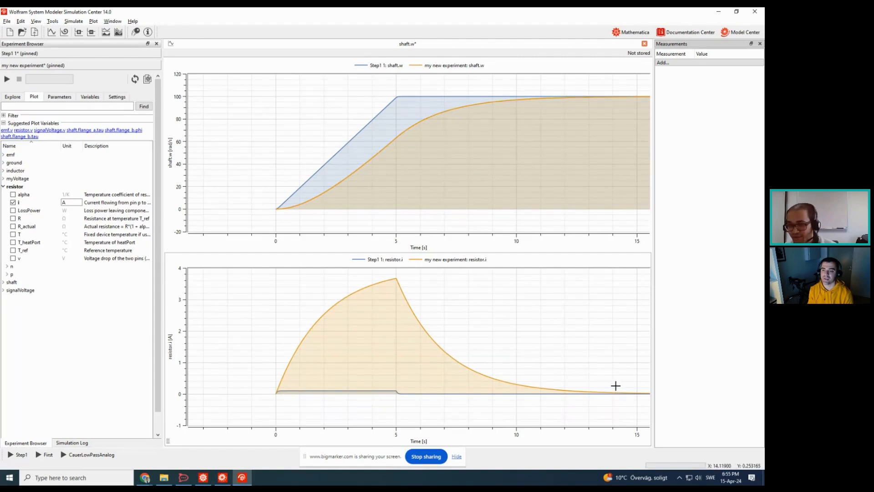
pyautogui.doubleClick(547, 321)
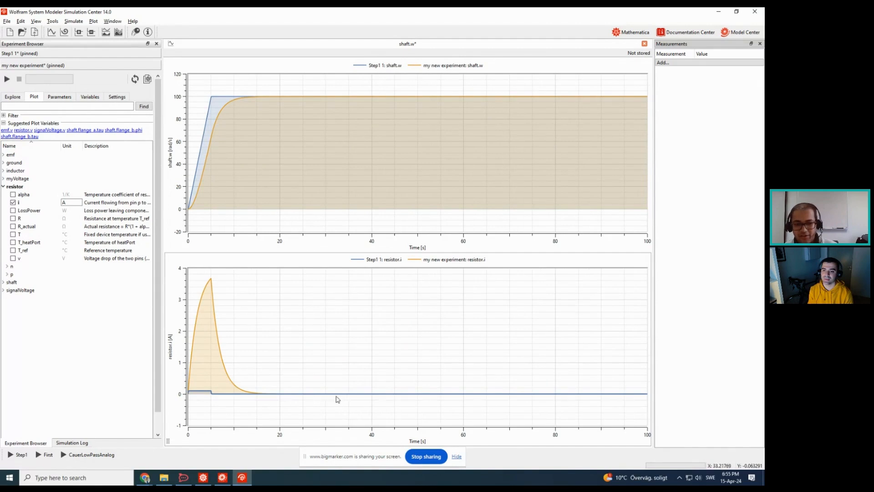
pyautogui.click(327, 440)
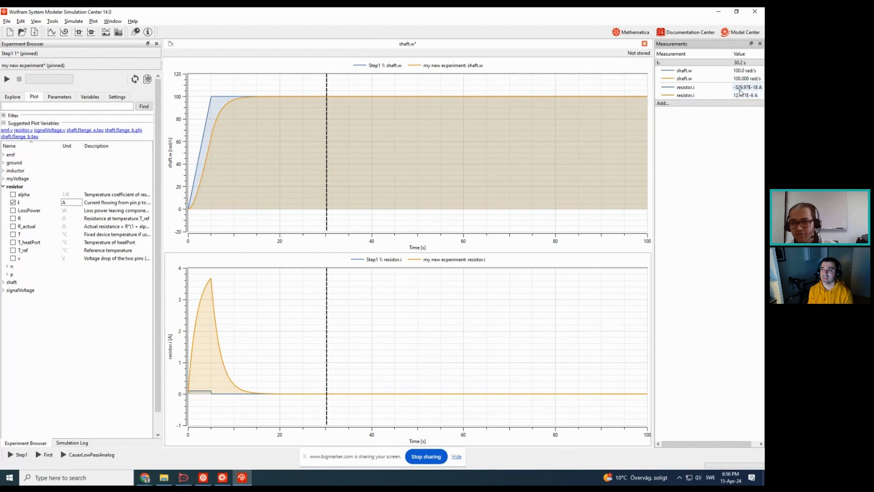
pyautogui.moveTo(740, 91)
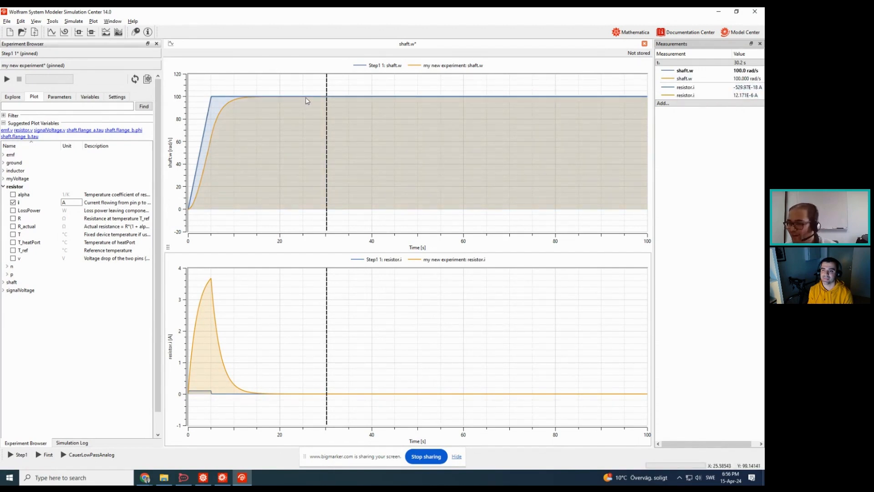
pyautogui.moveTo(307, 100)
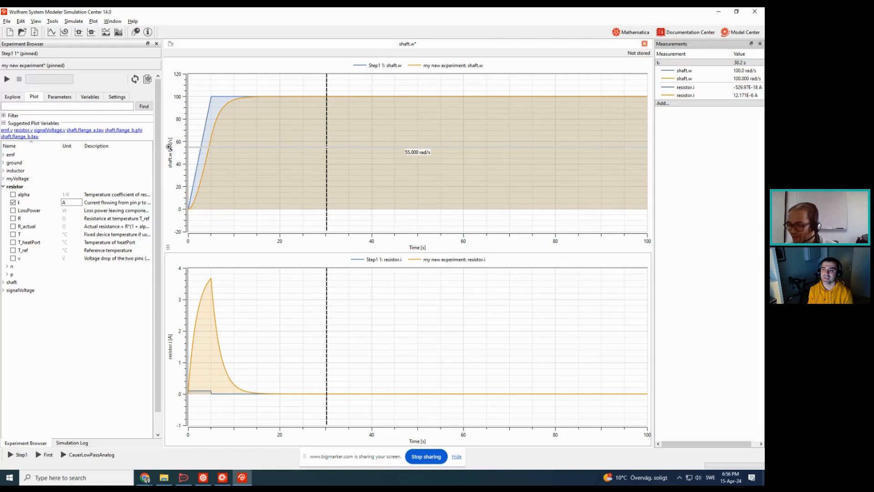
# Change the display unit of the shaft.w axis to rpm
pyautogui.rightClick(169, 147)
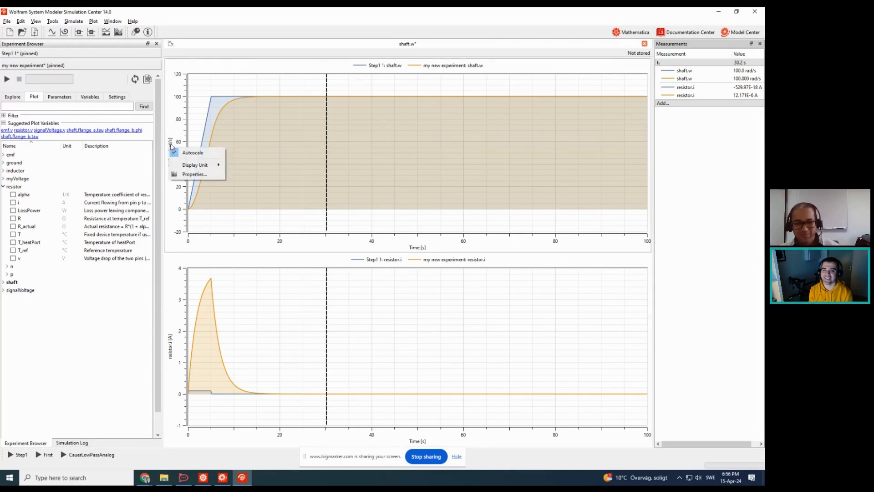
pyautogui.moveTo(196, 167)
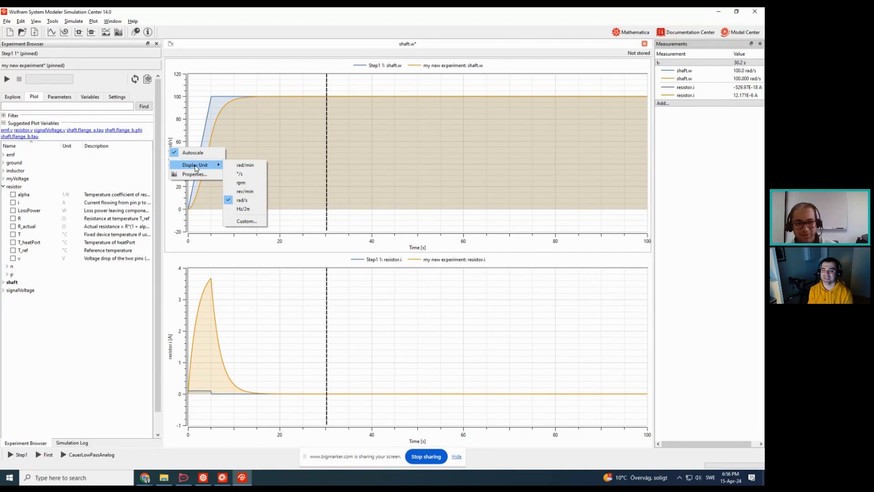
pyautogui.click(243, 183)
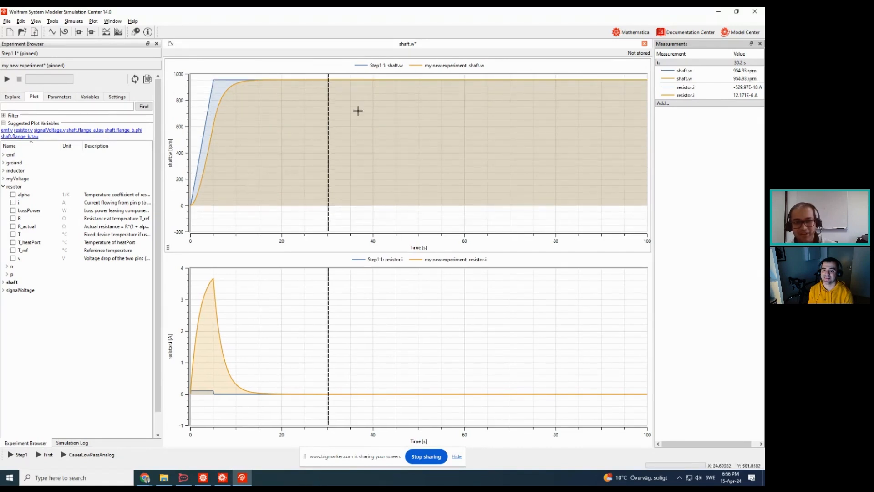
pyautogui.moveTo(329, 83)
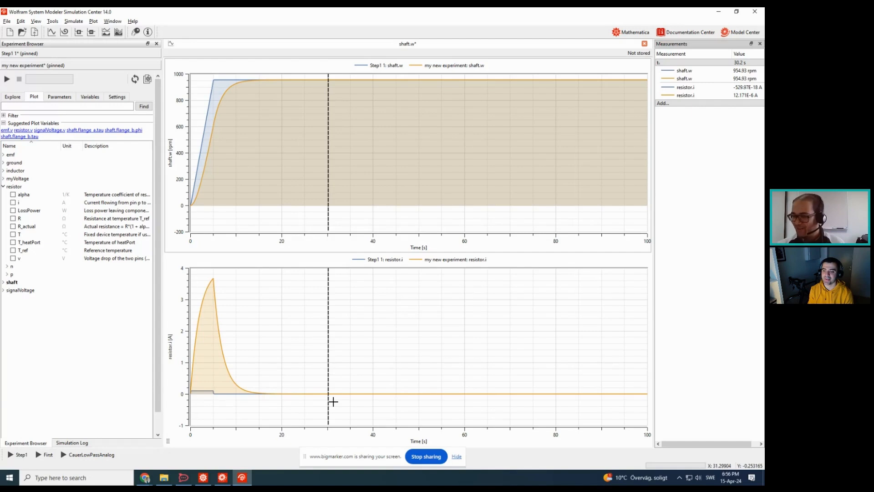
pyautogui.moveTo(343, 400)
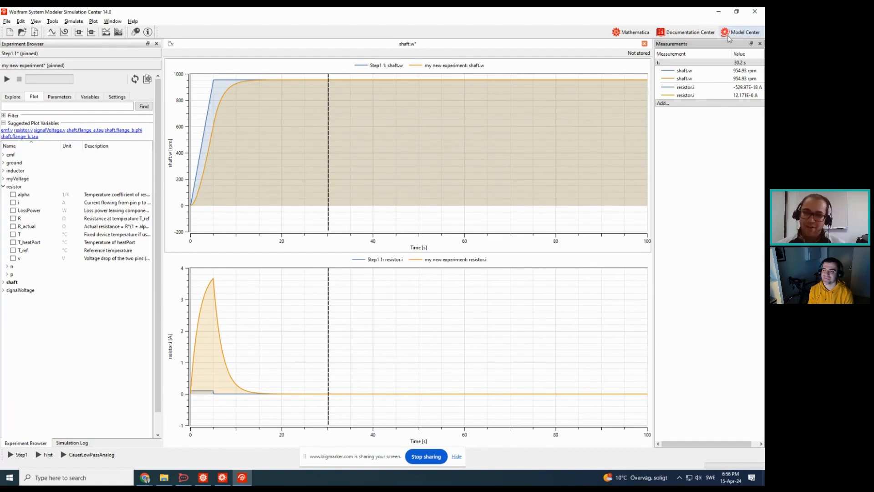
# Switch to Model Center and widen the Step1 diagram canvas beyond the shaft component
pyautogui.click(728, 37)
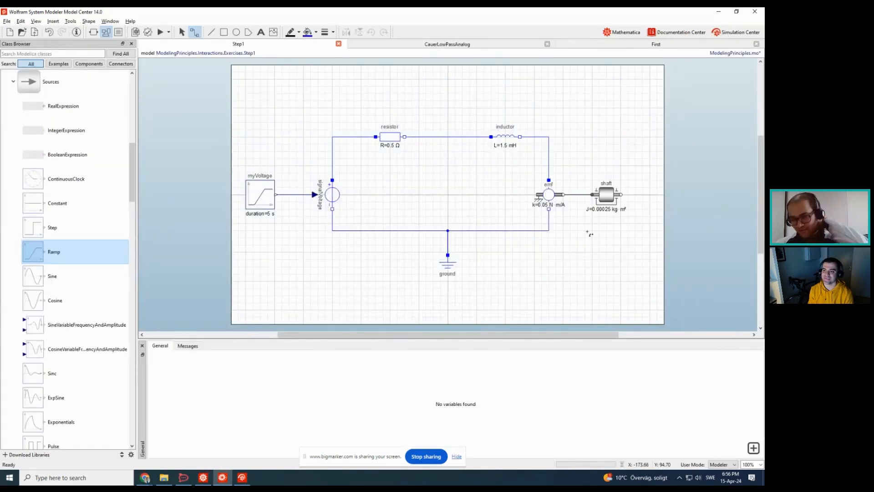
pyautogui.click(665, 198)
pyautogui.moveTo(664, 195); pyautogui.dragTo(711, 194)
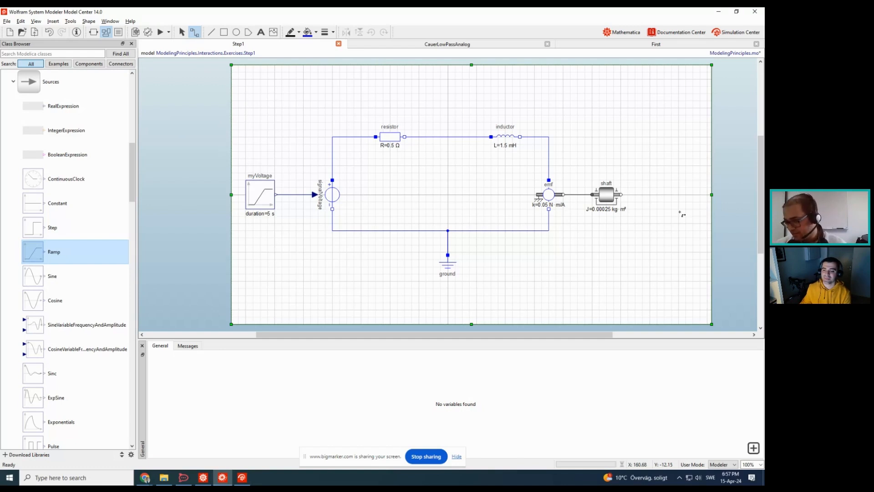
# Find the Mechanics library in the class browser and expand it together with its Rotational package
pyautogui.scroll(-5, 98, 370)
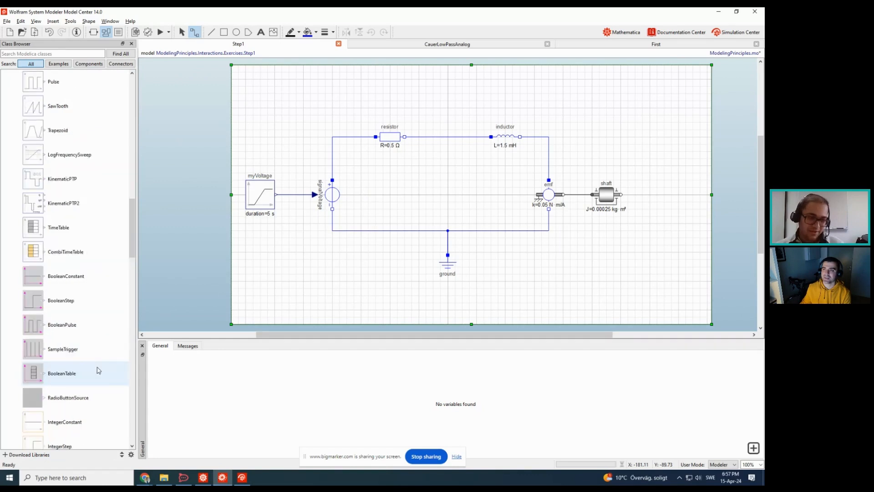
pyautogui.scroll(-15, 98, 370)
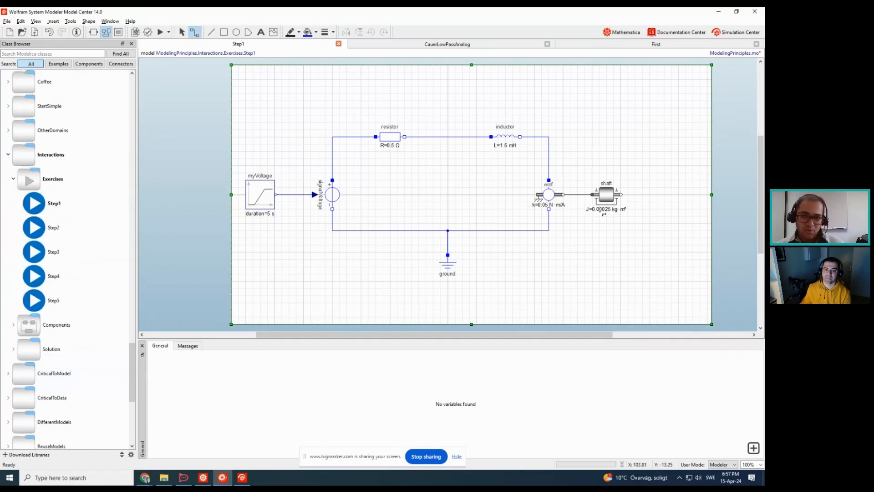
pyautogui.scroll(-3, 87, 340)
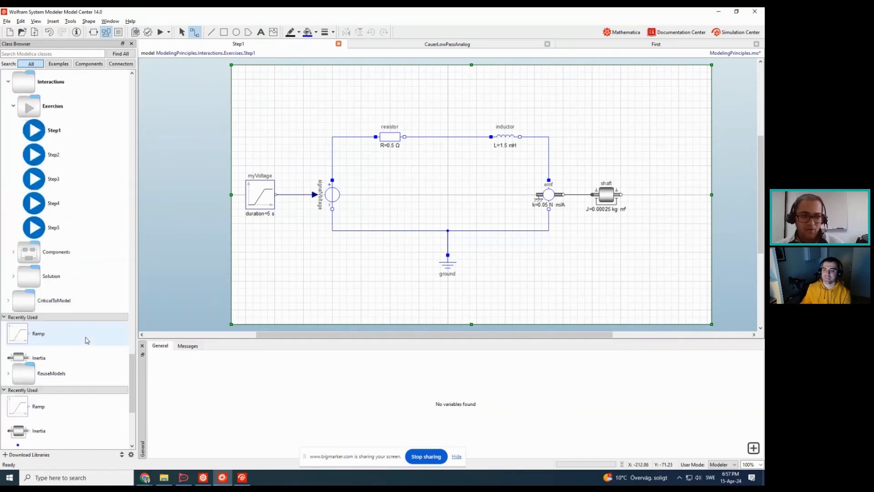
pyautogui.scroll(-2, 86, 340)
pyautogui.scroll(15, 77, 332)
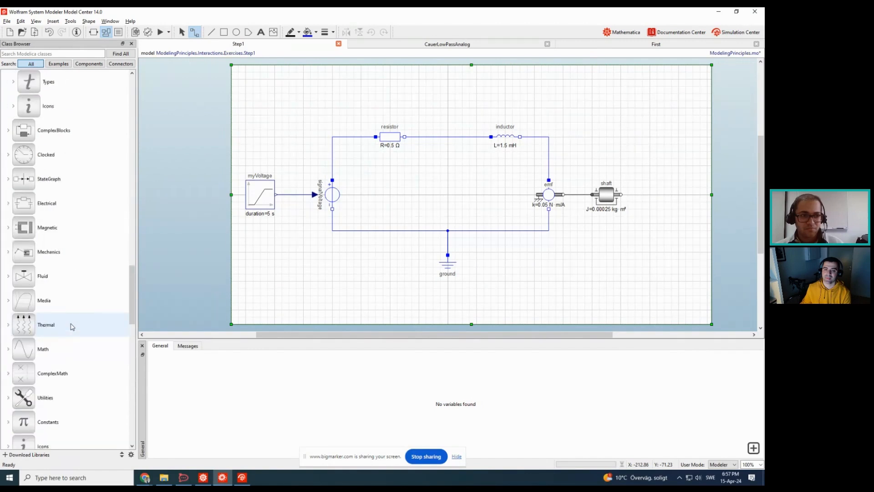
pyautogui.scroll(6, 72, 326)
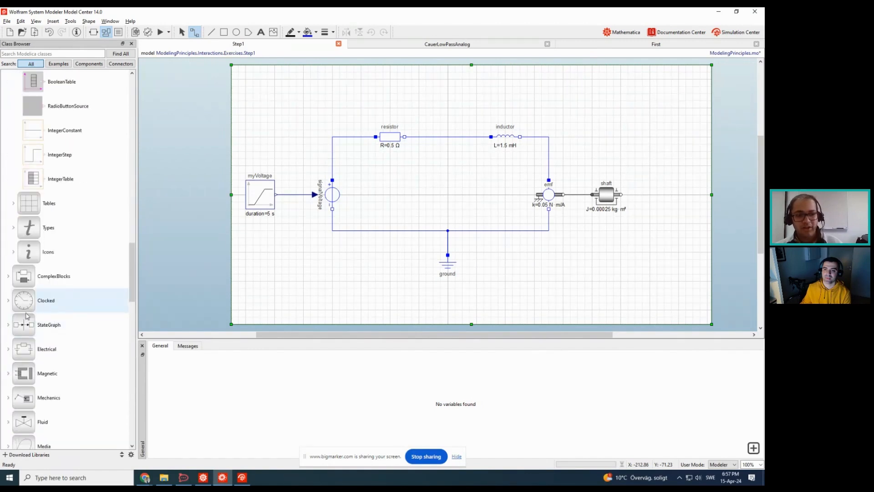
pyautogui.scroll(-6, 20, 353)
pyautogui.click(8, 254)
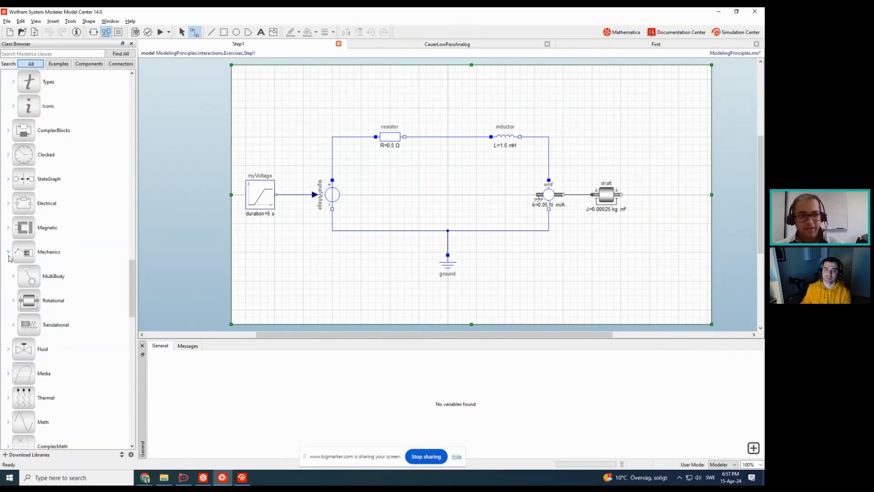
pyautogui.click(13, 302)
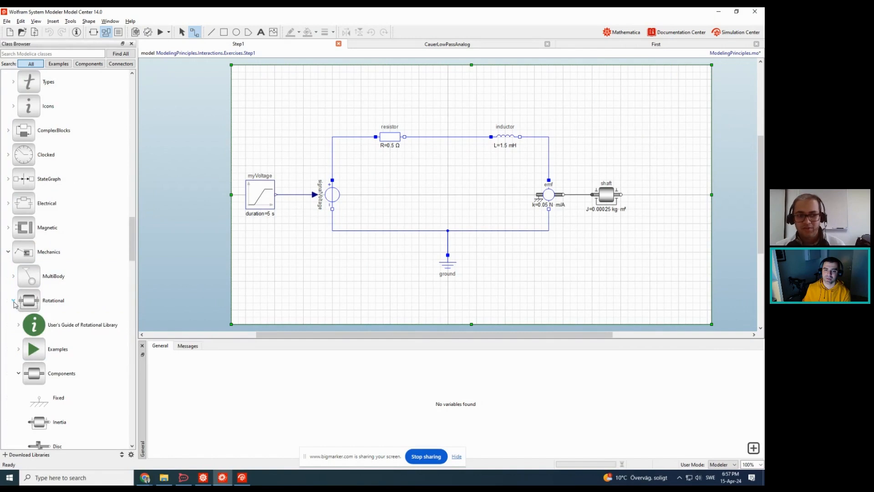
# Add a rotational Damper below the emf–shaft connection and place a Fixed component beneath it
pyautogui.scroll(-3, 54, 269)
pyautogui.scroll(-3, 63, 300)
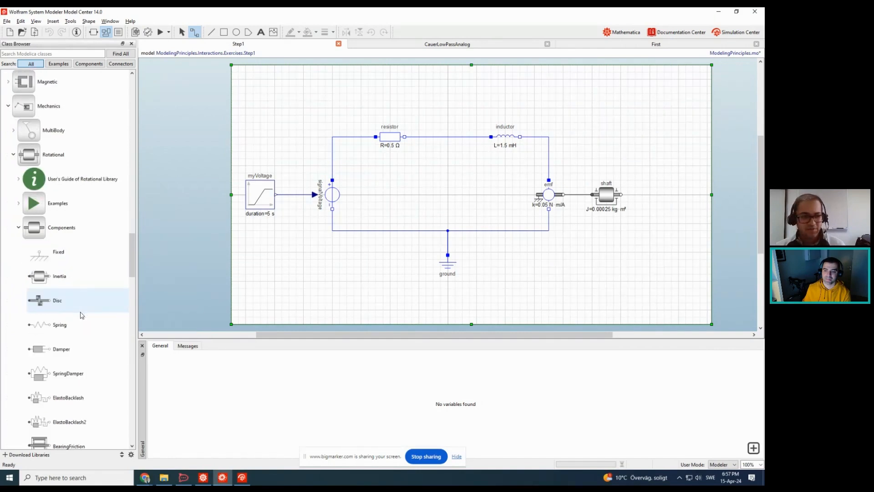
pyautogui.scroll(-3, 66, 307)
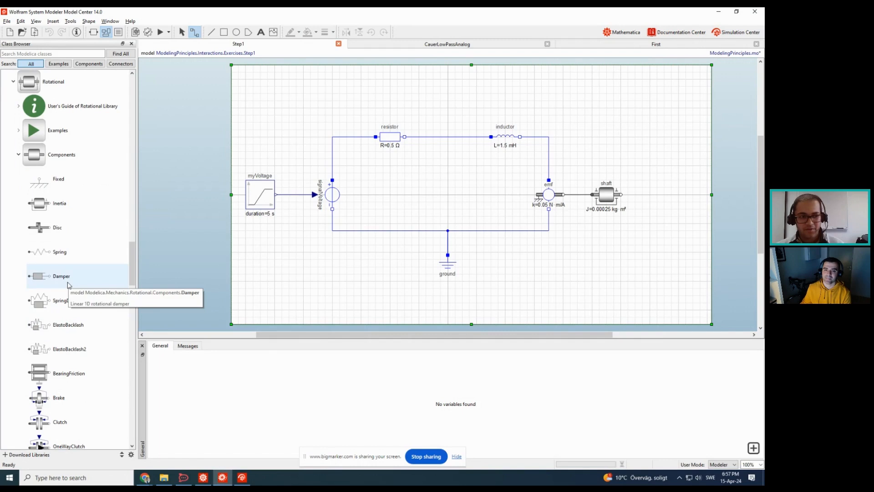
pyautogui.moveTo(69, 284); pyautogui.dragTo(590, 251)
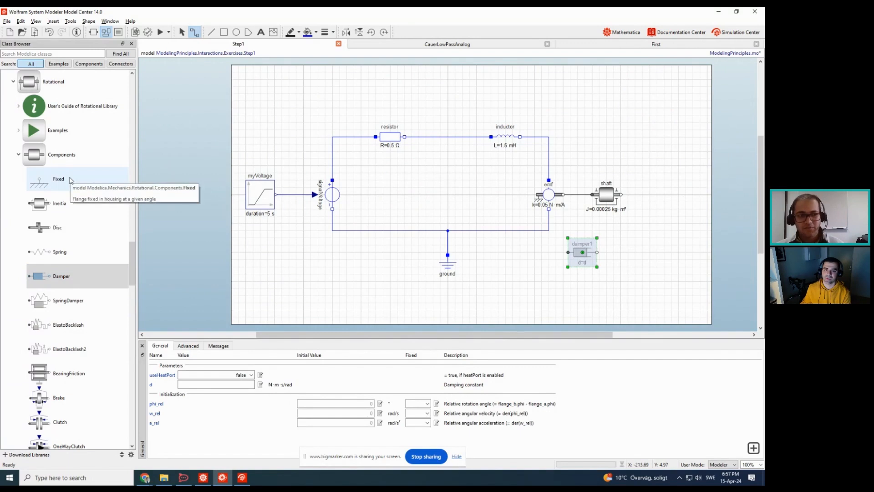
pyautogui.moveTo(71, 181); pyautogui.dragTo(583, 296)
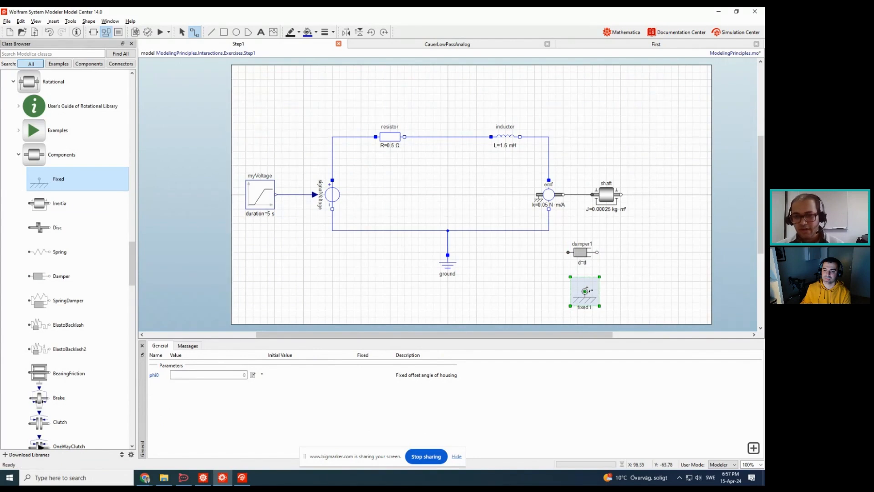
pyautogui.moveTo(589, 293); pyautogui.dragTo(581, 296)
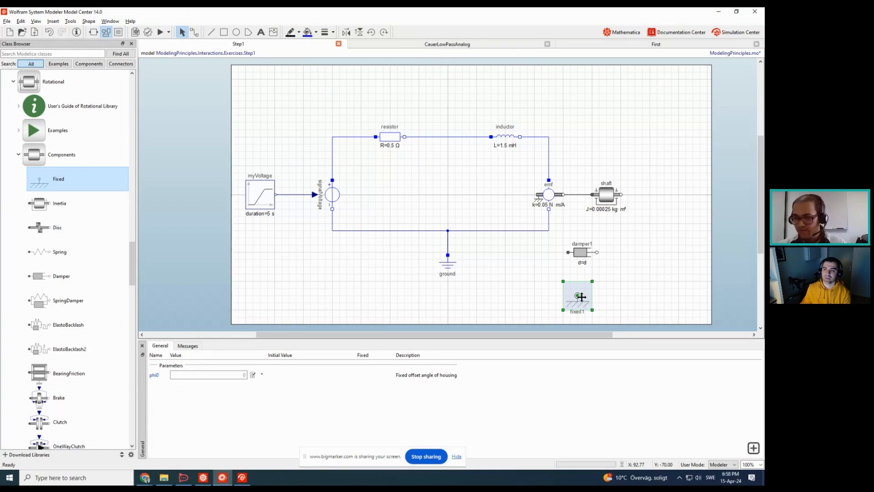
# Rotate the damper to vertical, align it above the Fixed component, and connect its lower flange to the Fixed flange
pyautogui.click(583, 252)
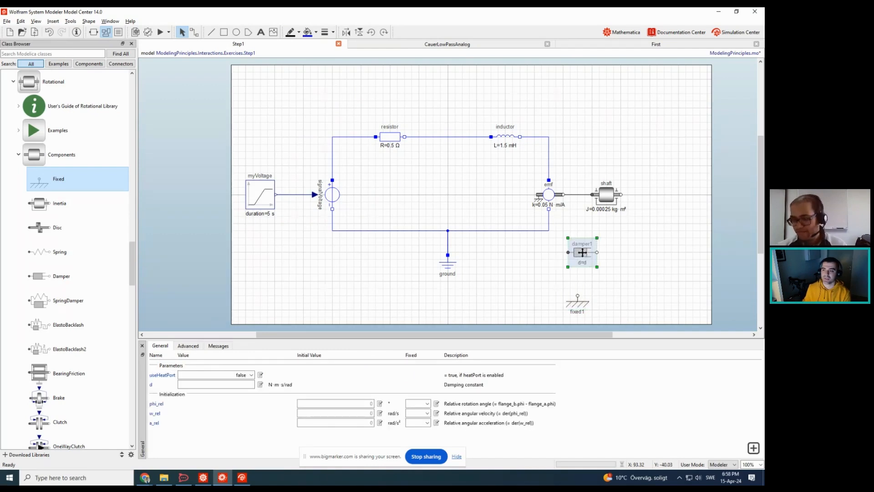
pyautogui.hotkey('ctrl', 'r')
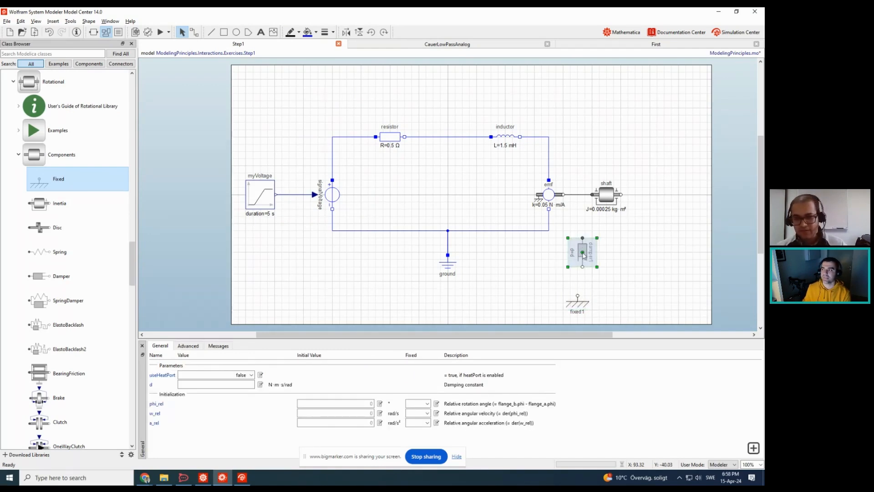
pyautogui.click(583, 306)
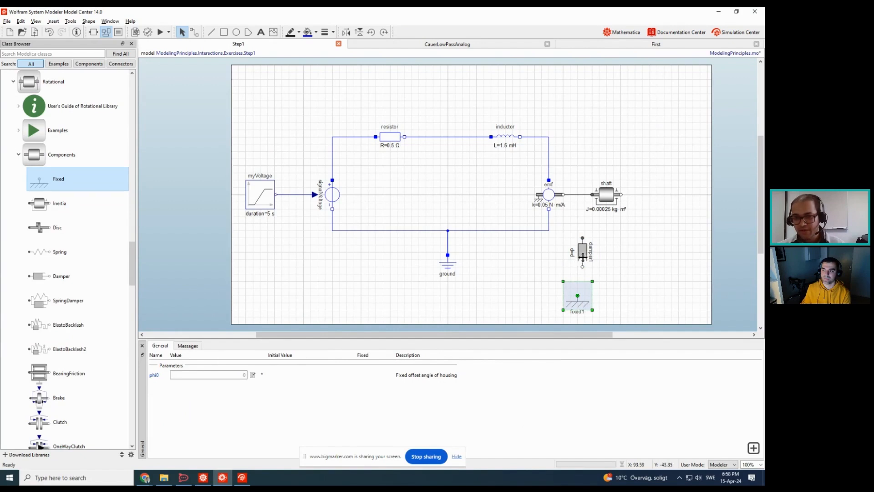
pyautogui.moveTo(582, 258)
pyautogui.mouseDown()
pyautogui.moveTo(577, 269)
pyautogui.moveTo(577, 255)
pyautogui.mouseUp()
pyautogui.click(588, 287)
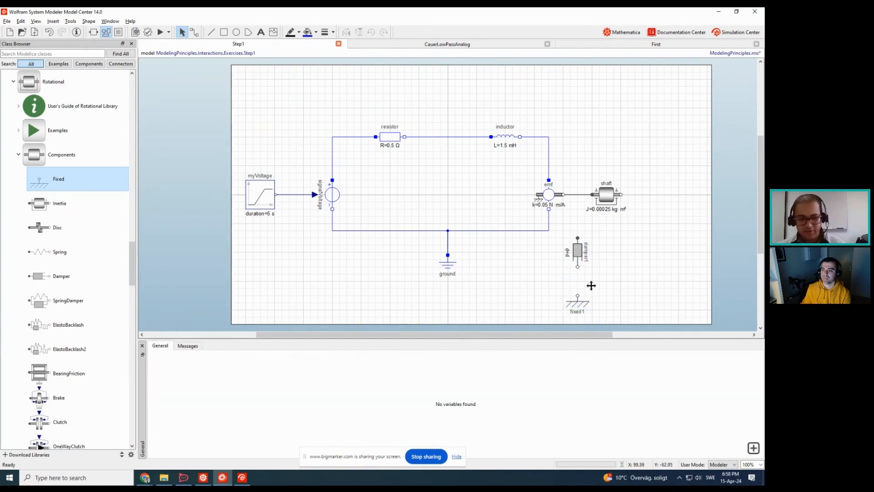
pyautogui.moveTo(577, 295); pyautogui.dragTo(581, 269)
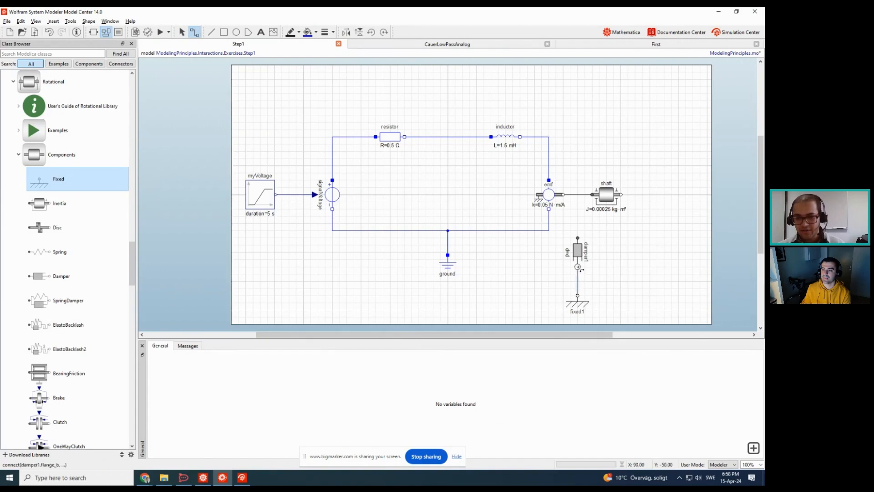
# Try connecting the damper's upper flange to the emf–shaft connection line, and delete that connection
pyautogui.moveTo(578, 238); pyautogui.dragTo(570, 196)
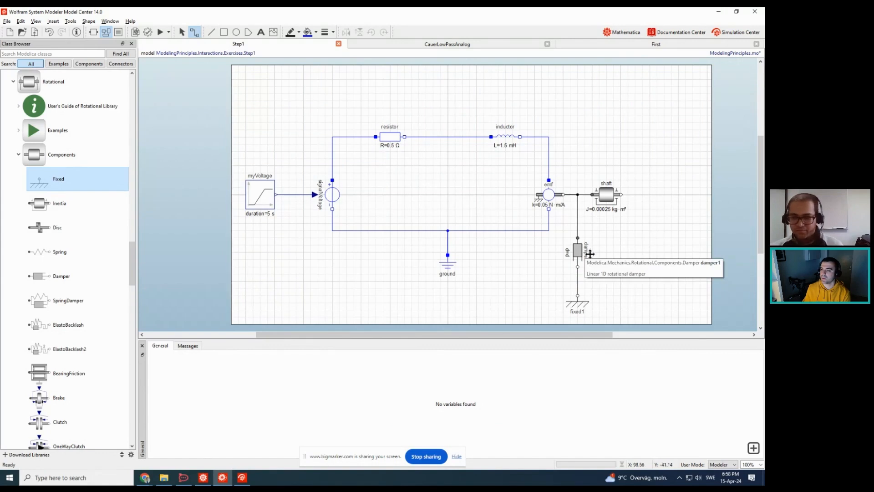
pyautogui.click(578, 211)
pyautogui.press('Delete')
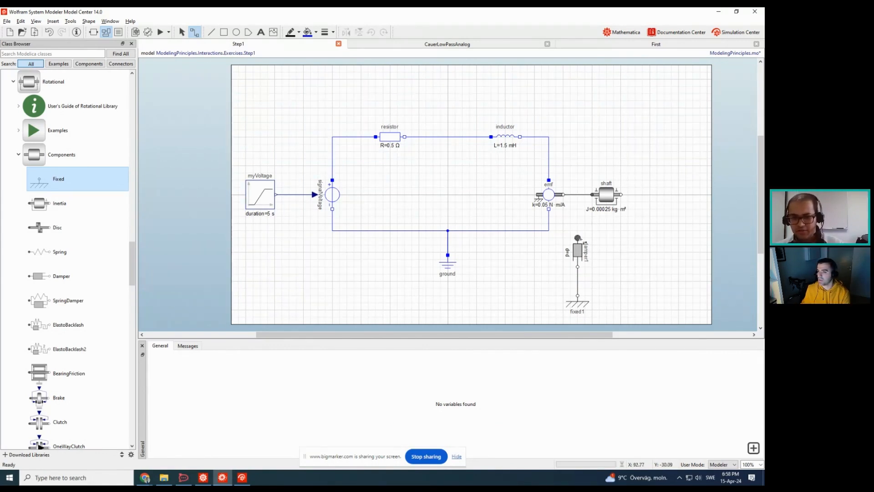
# Move the damper and Fixed component together beyond the shaft and connect the shaft's free flange to the damper's upper flange
pyautogui.moveTo(557, 235); pyautogui.dragTo(589, 318)
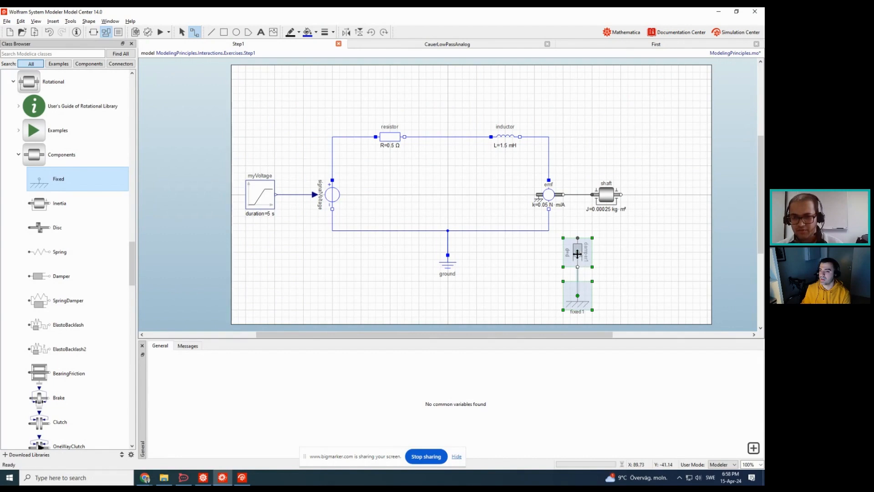
pyautogui.moveTo(577, 254); pyautogui.dragTo(636, 254)
pyautogui.click(640, 215)
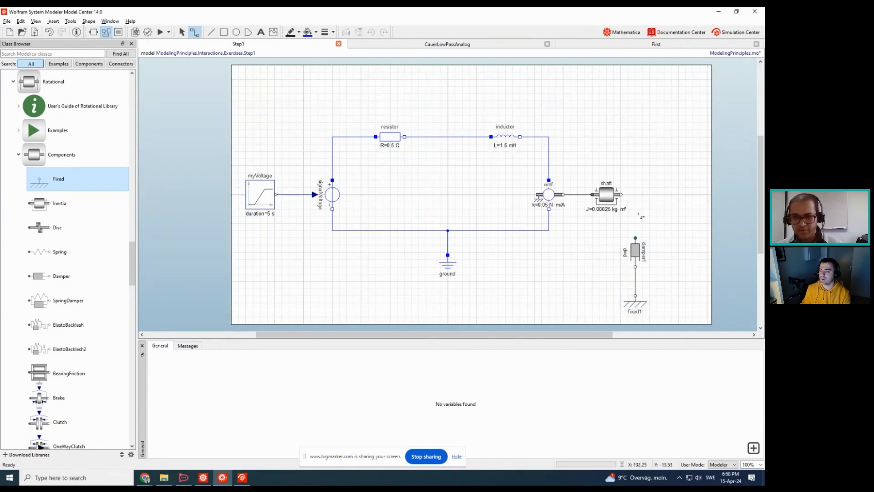
pyautogui.moveTo(621, 194); pyautogui.dragTo(635, 238)
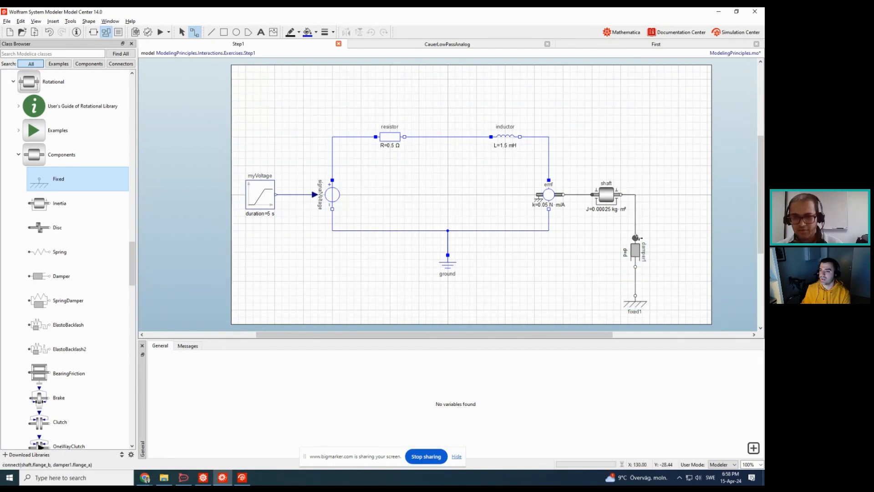
pyautogui.click(669, 227)
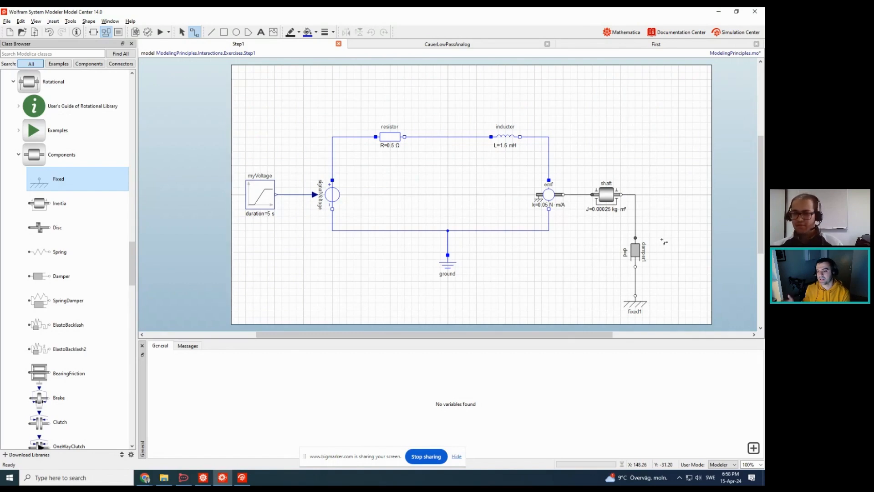
pyautogui.click(636, 252)
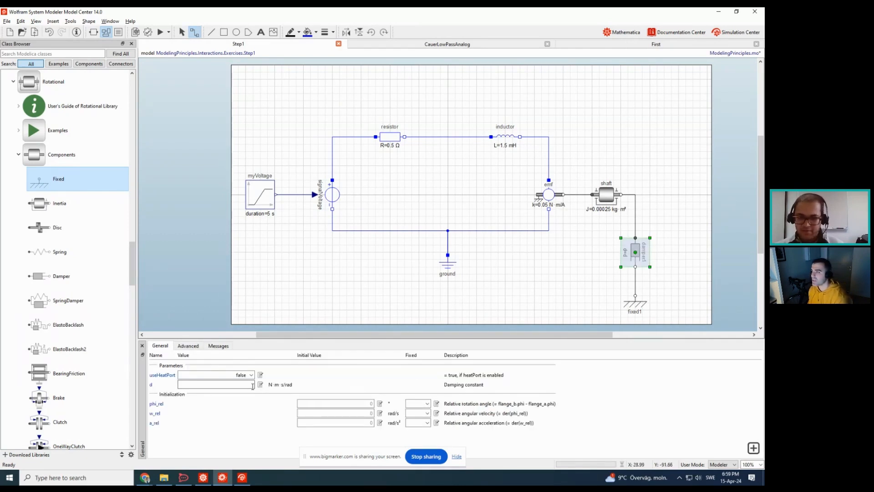
pyautogui.click(602, 277)
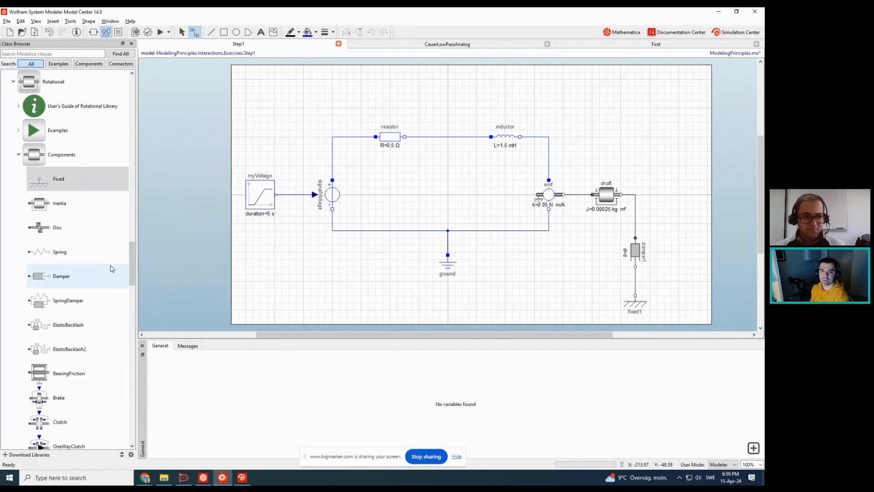
pyautogui.click(90, 368)
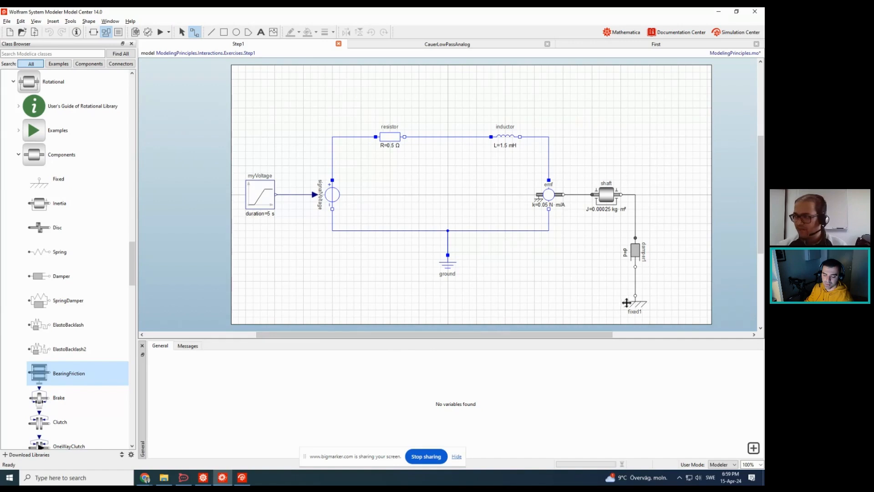
pyautogui.click(637, 253)
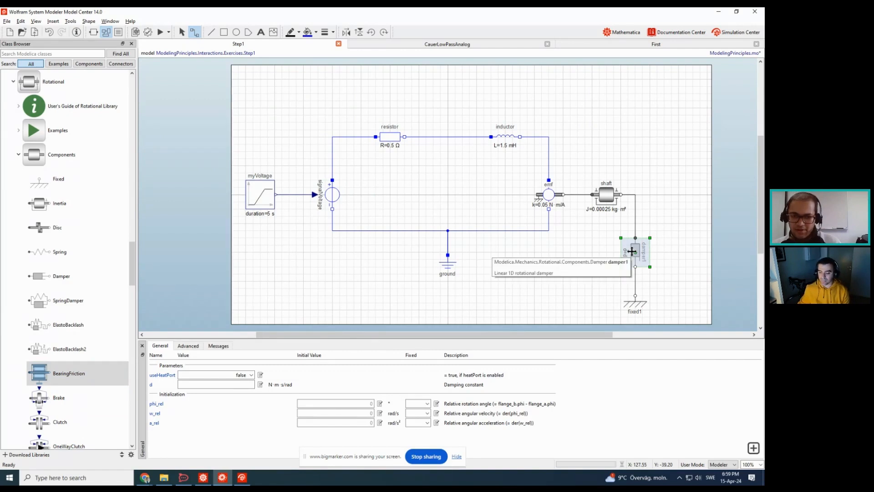
pyautogui.click(243, 386)
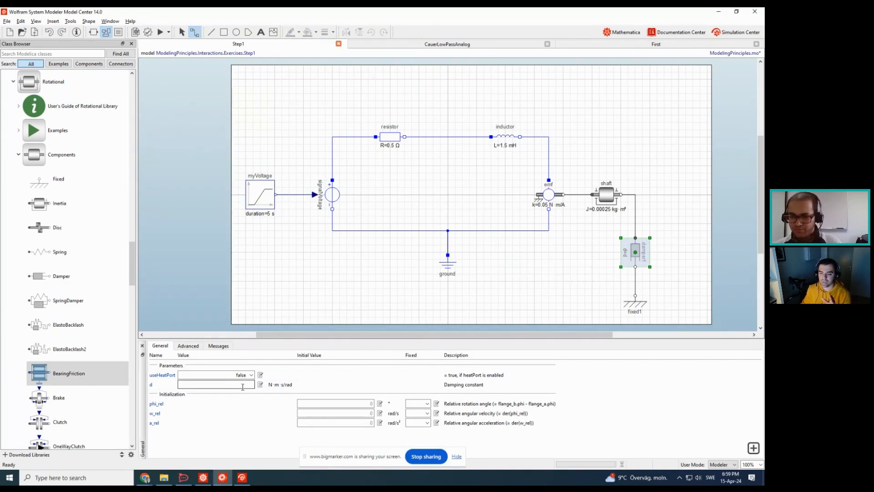
pyautogui.click(535, 277)
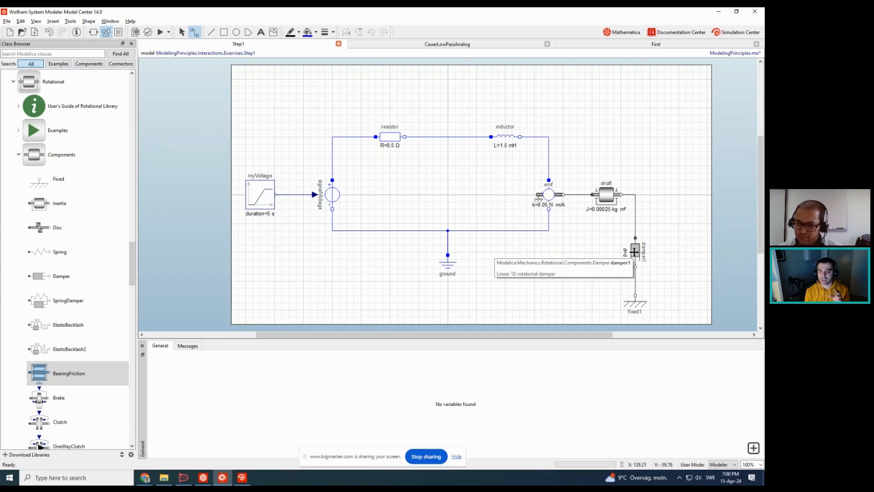
# Set the damper's damping constant d to 0.1 N·m·s/rad
pyautogui.click(634, 252)
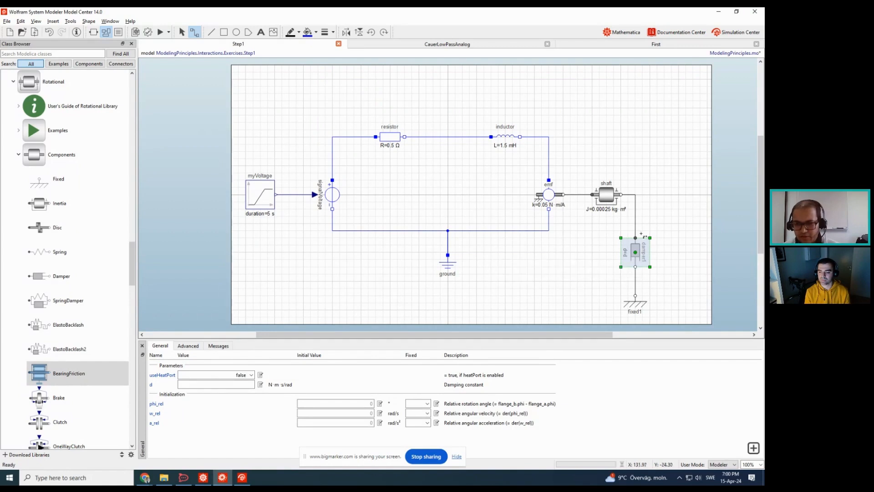
pyautogui.click(242, 385)
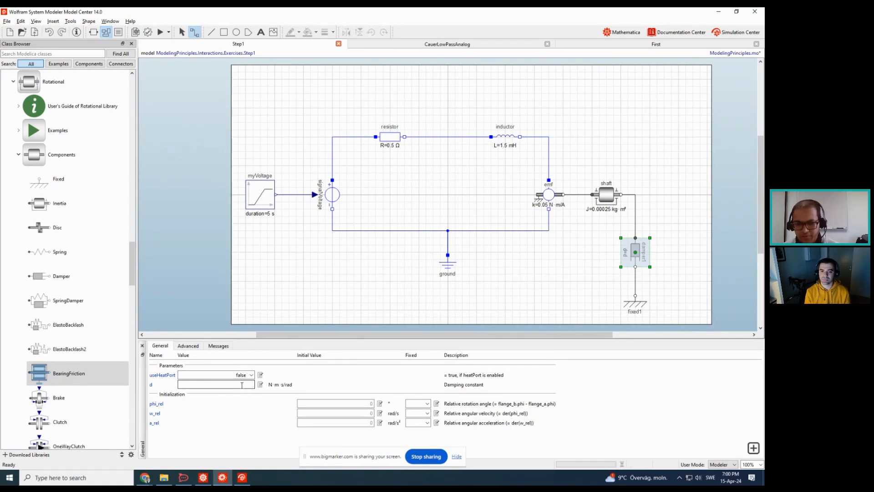
pyautogui.write('0.1')
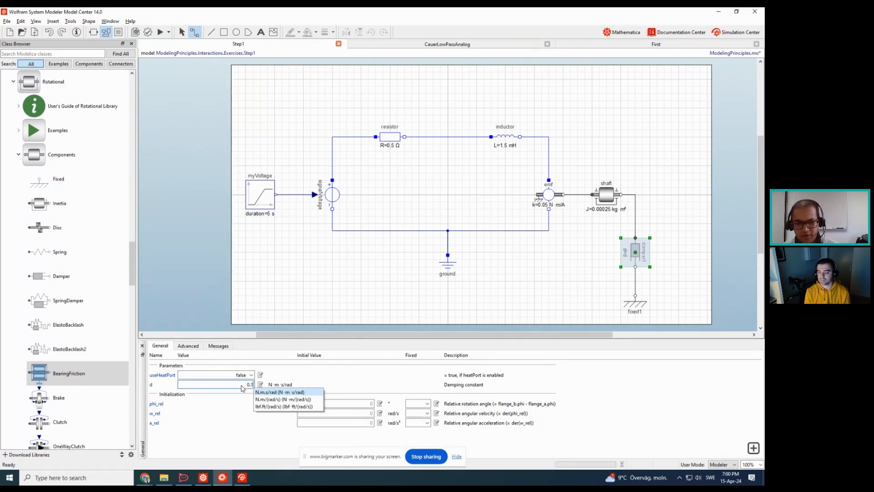
pyautogui.click(257, 392)
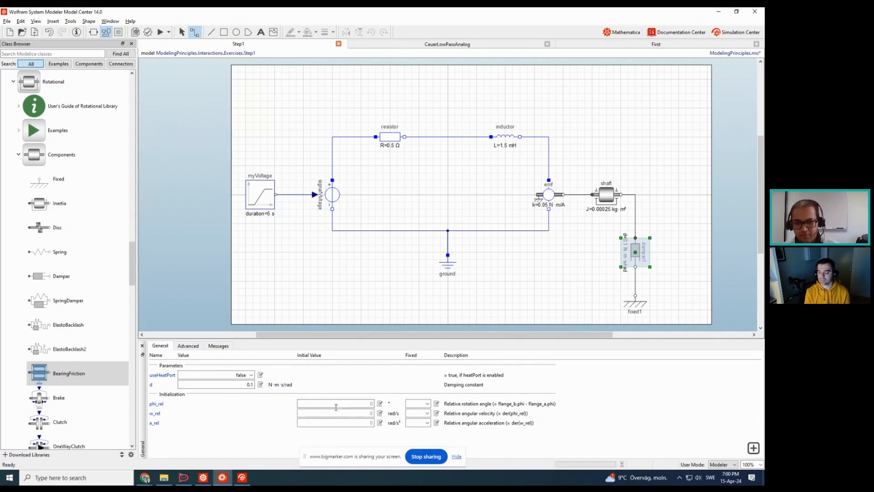
pyautogui.click(368, 297)
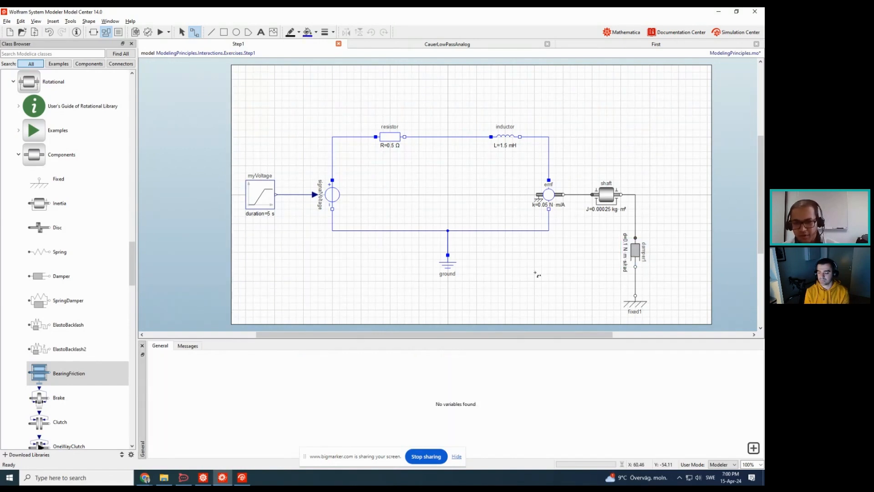
# Switch to the Mathematica presentation and check the friction value in the motor parameter table
pyautogui.hotkey('alt', 'Tab')
pyautogui.hotkey('alt', 'Tab')
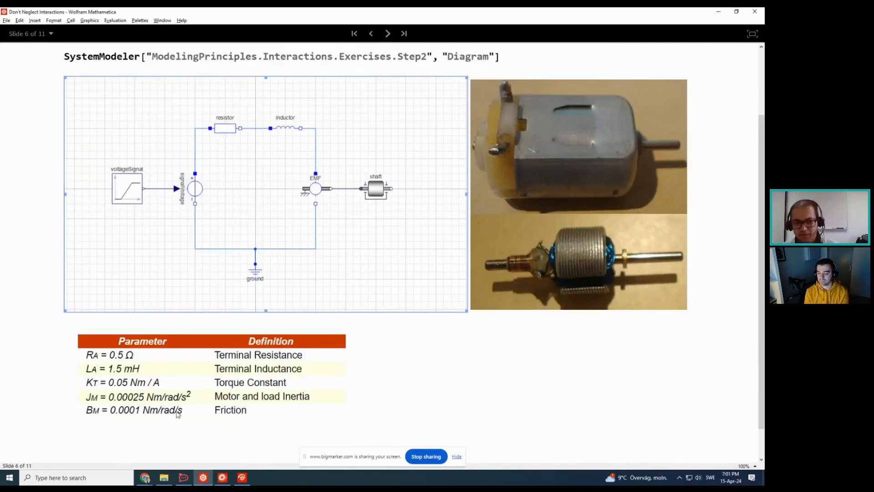
# Return to Model Center, simulate the Step1 model with the damper, and add its resistor current i to the resistor-current plot
pyautogui.hotkey('alt', 'Tab')
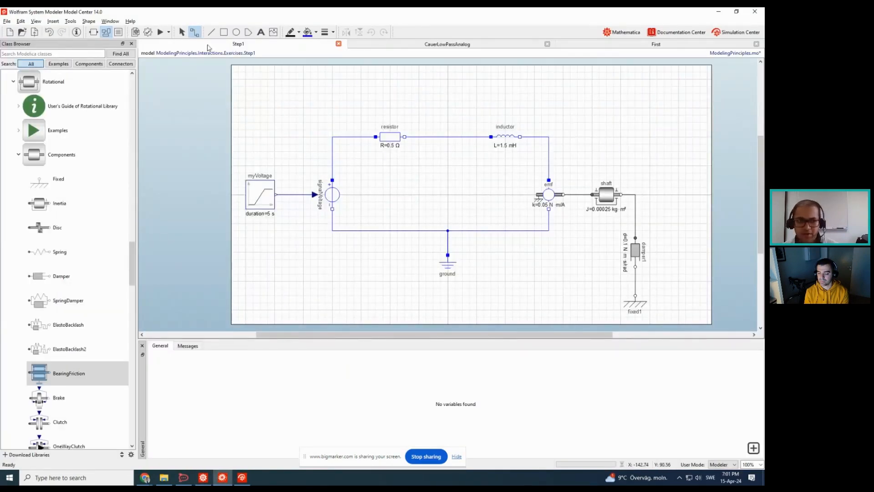
pyautogui.click(160, 32)
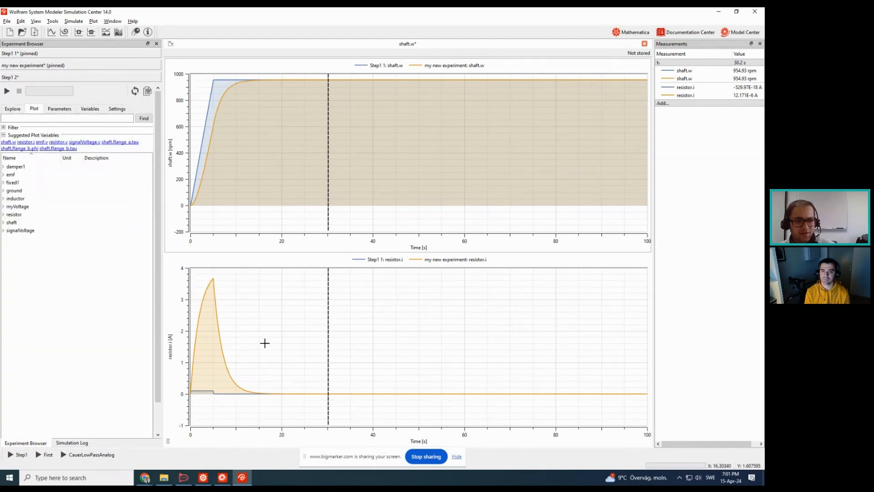
pyautogui.click(267, 339)
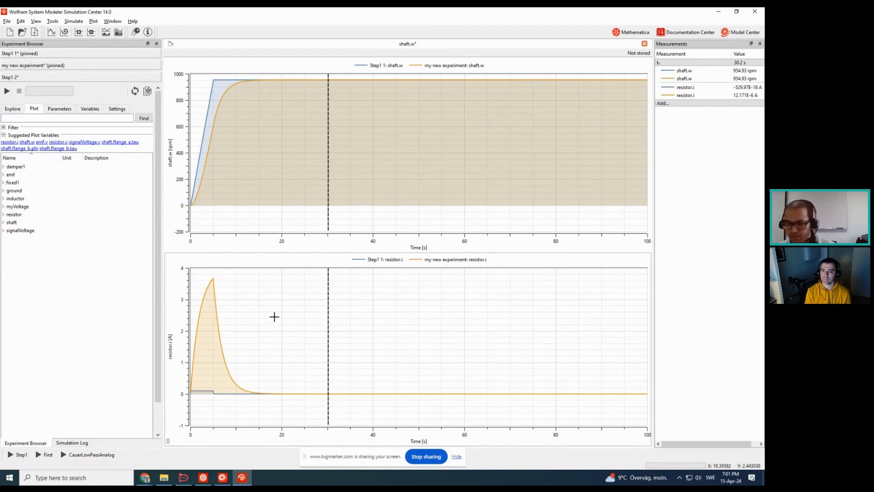
pyautogui.click(3, 215)
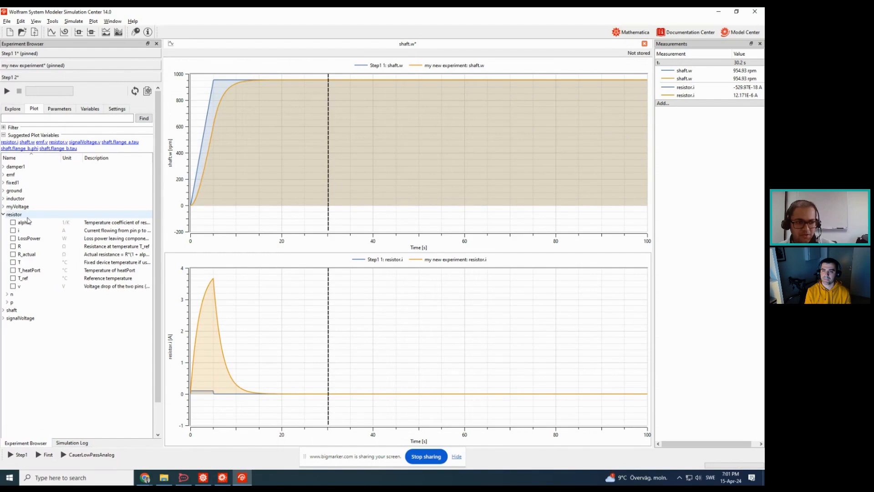
pyautogui.click(13, 231)
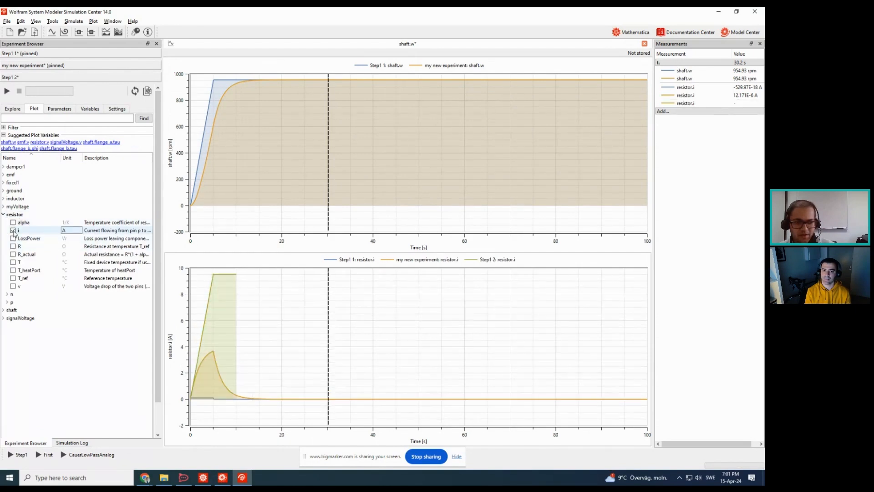
# Set the Step1 2 experiment's stop time to 100 s and rerun the simulation
pyautogui.click(117, 110)
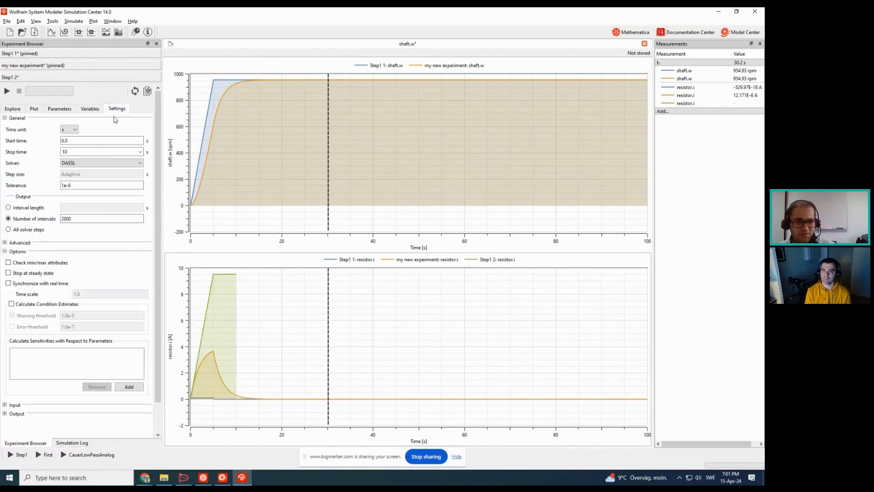
pyautogui.click(78, 152)
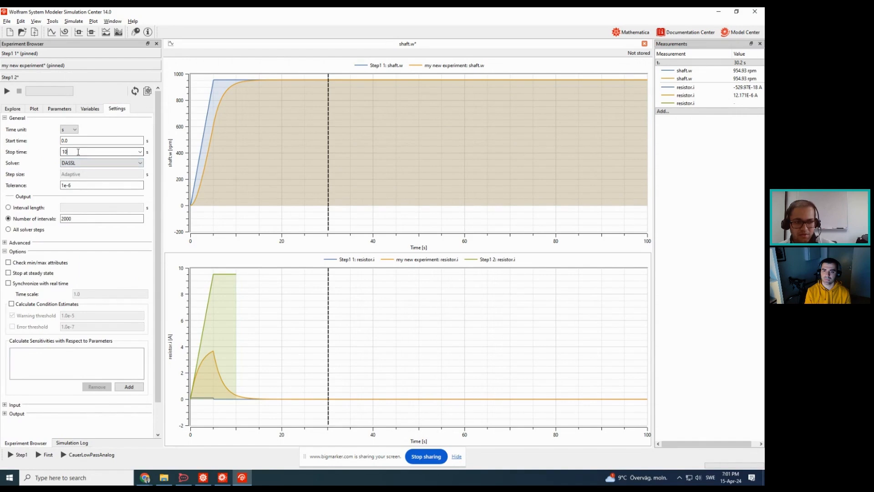
pyautogui.write('0')
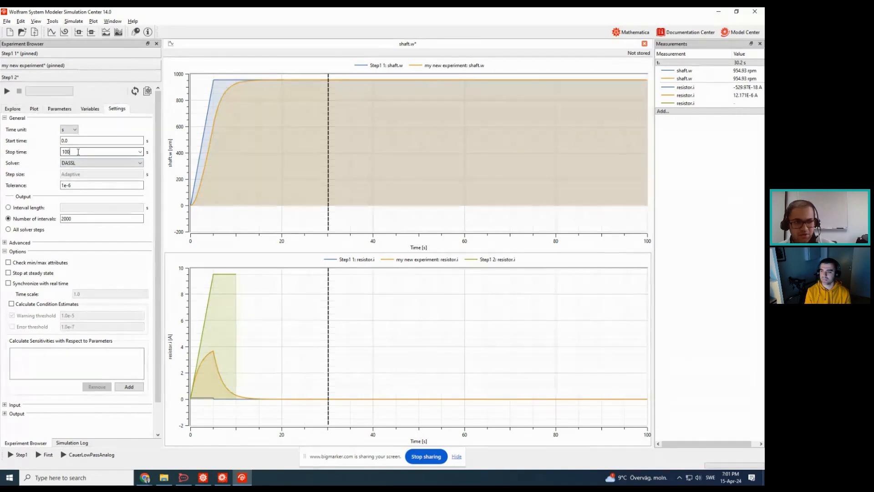
pyautogui.click(6, 91)
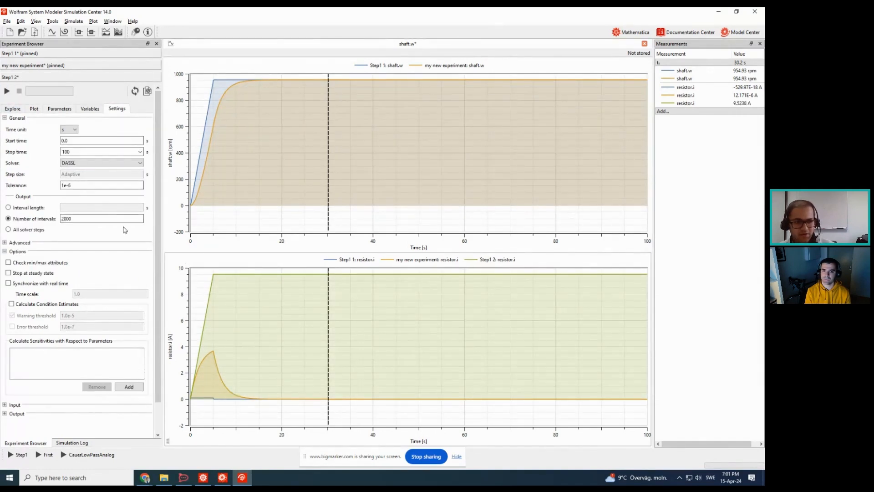
# Set damper1's damping constant d to 0.0001 N·m·s/rad in the Step1 2 experiment and rerun the simulation
pyautogui.click(15, 110)
pyautogui.click(32, 109)
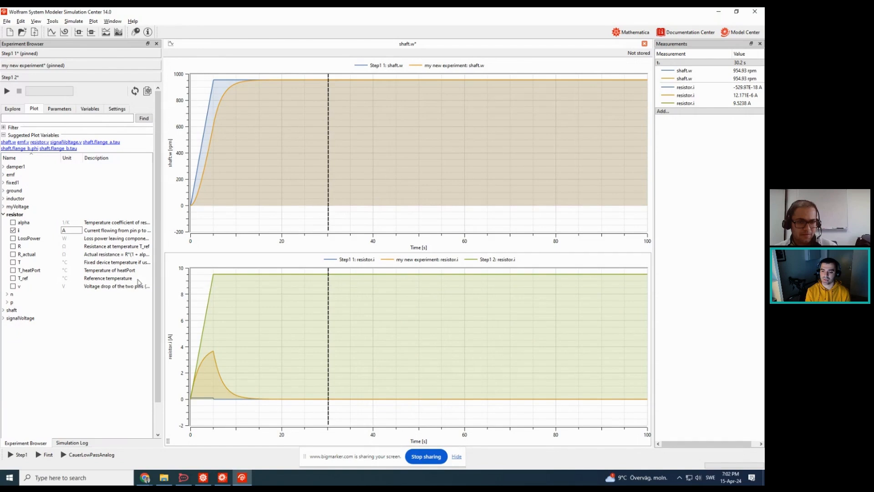
pyautogui.click(51, 111)
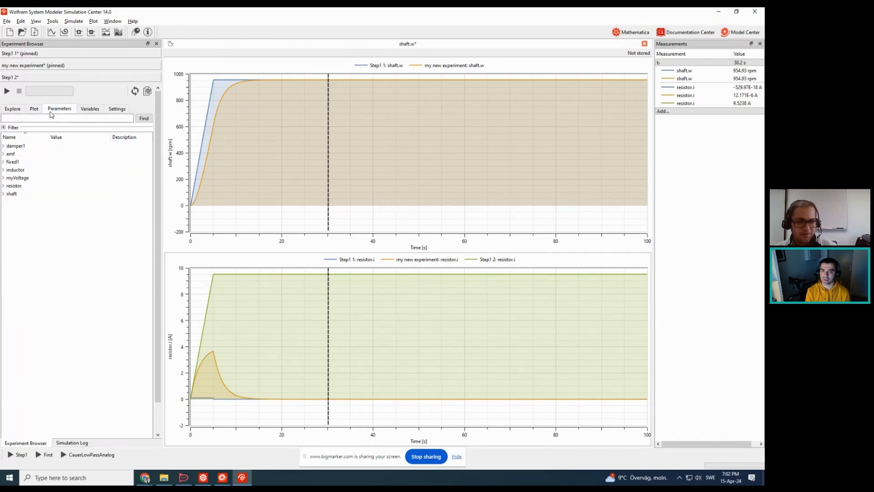
pyautogui.click(4, 146)
pyautogui.click(55, 154)
pyautogui.click(56, 154)
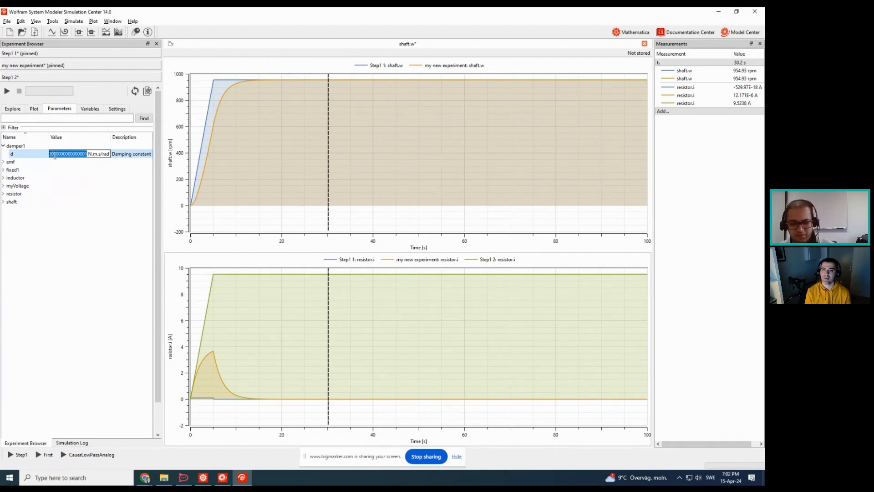
pyautogui.write('0.1000')
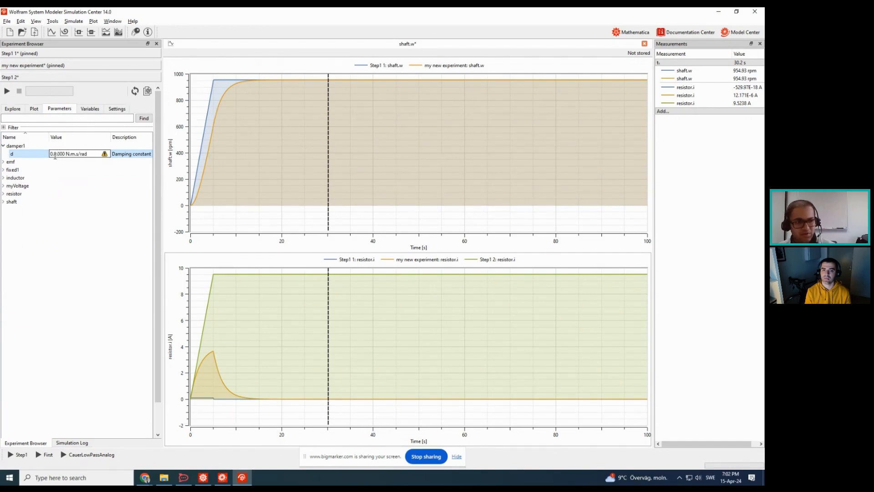
pyautogui.hotkey('ctrl', 'a')
pyautogui.write('0.000')
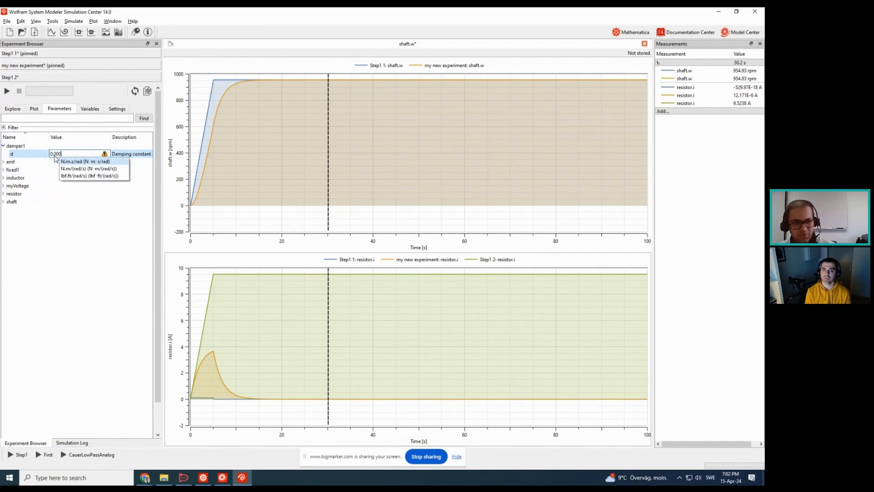
pyautogui.write('1')
pyautogui.press('Return')
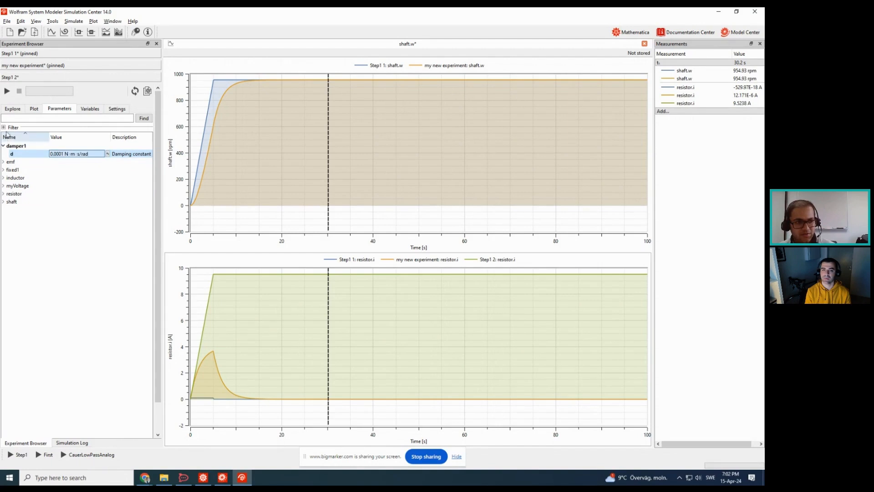
pyautogui.click(7, 90)
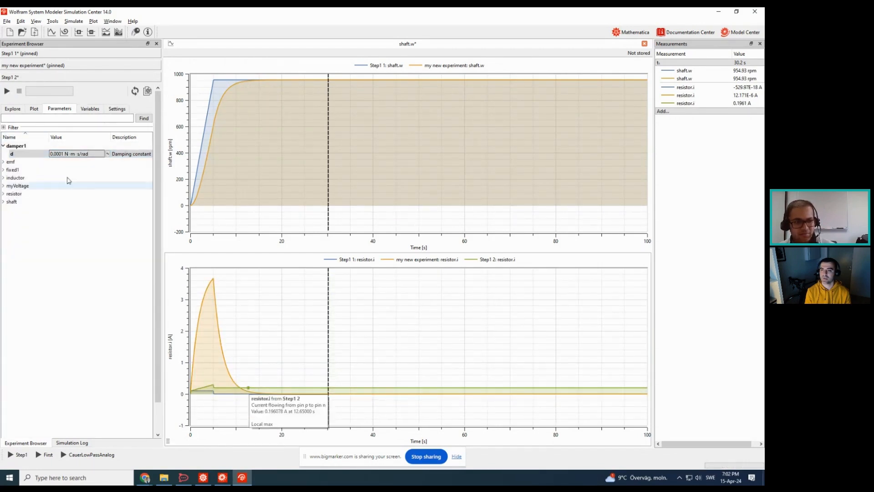
# Set damper1's damping constant d to 0.001 N·m·s/rad and rerun the simulation
pyautogui.doubleClick(82, 154)
pyautogui.write('0')
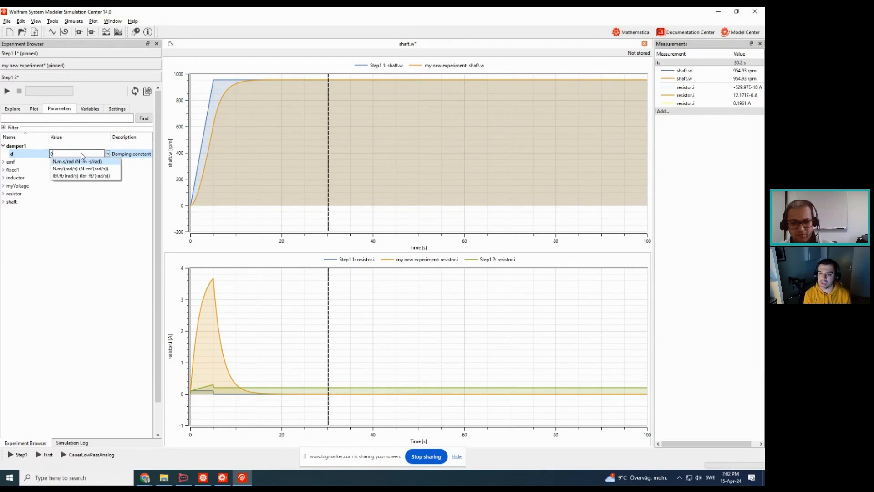
pyautogui.write('.001')
pyautogui.click(83, 163)
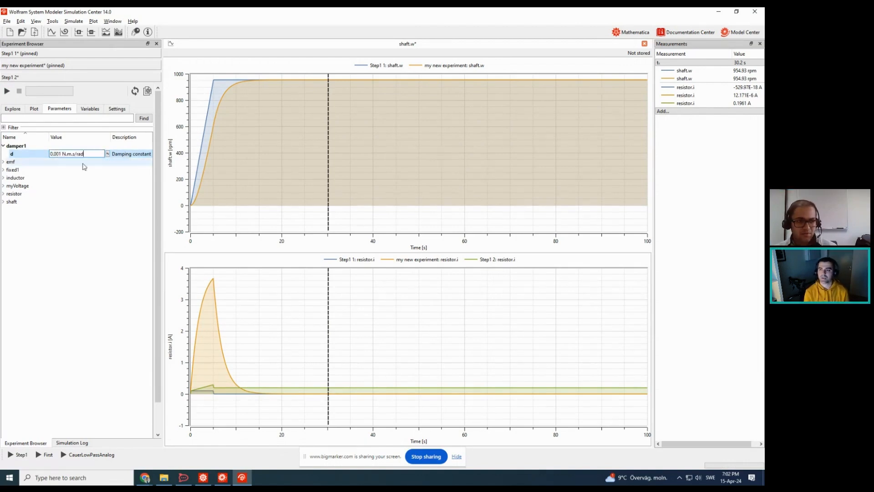
pyautogui.press('Return')
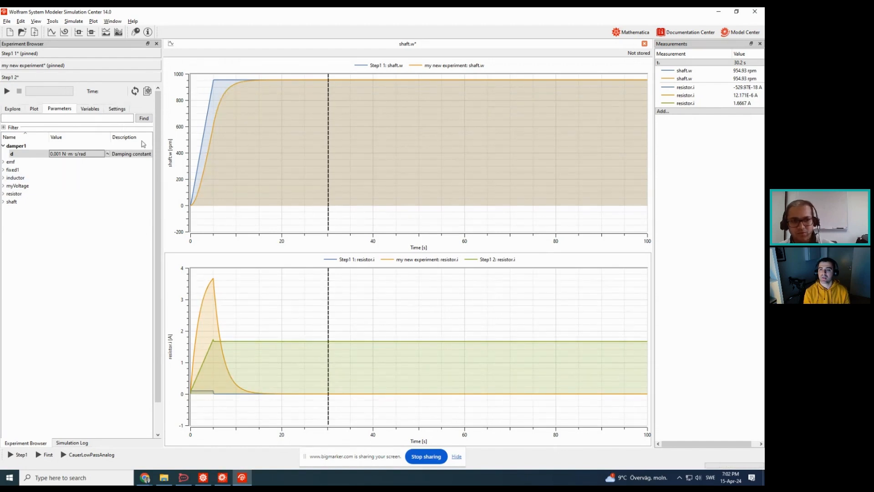
# Check the friction value in the Mathematica presentation's parameter table again and return to Simulation Center
pyautogui.hotkey('alt', 'Tab')
pyautogui.hotkey('alt', 'Tab')
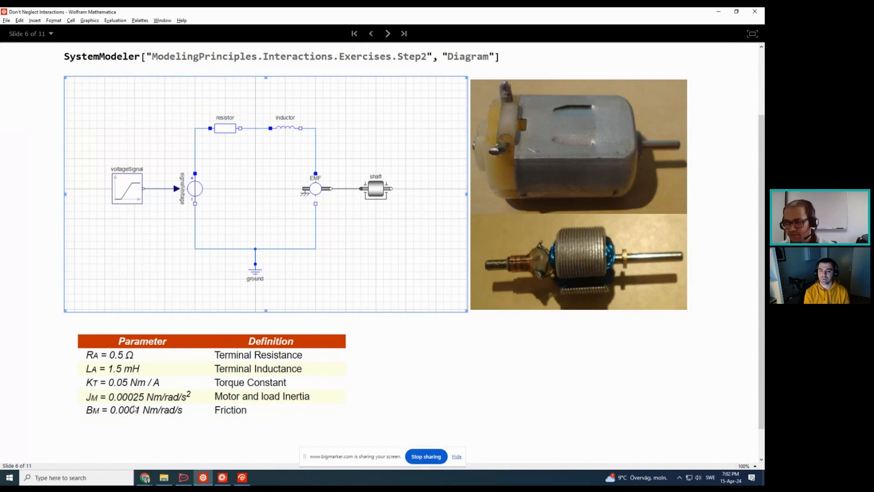
pyautogui.hotkey('alt', 'Tab')
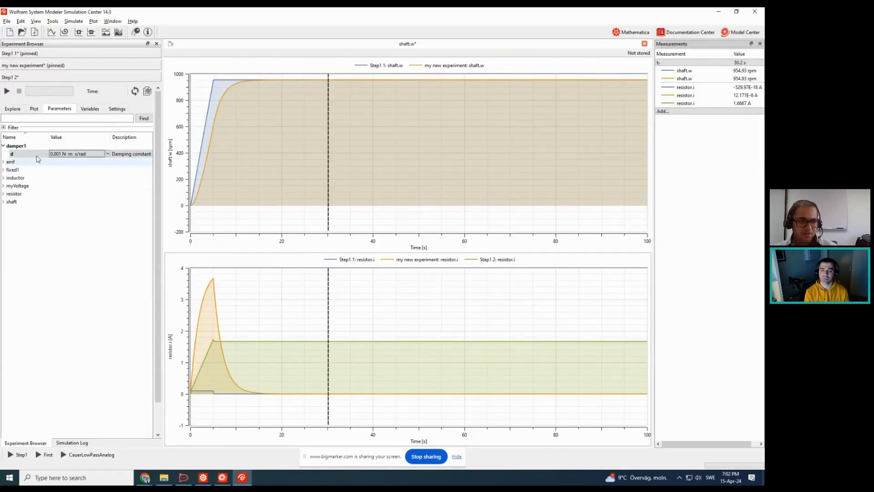
# Add the Step1 2 experiment's shaft angular velocity w to the shaft-speed plot and examine it at the time marker
pyautogui.click(33, 110)
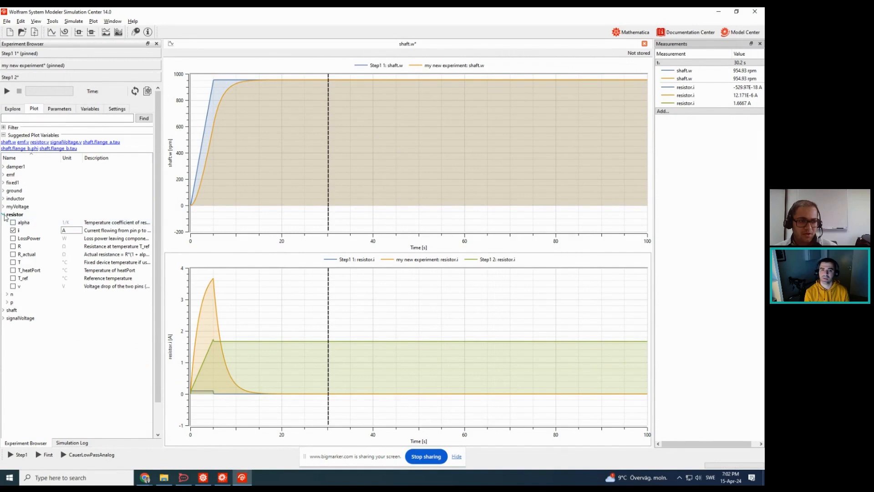
pyautogui.click(4, 215)
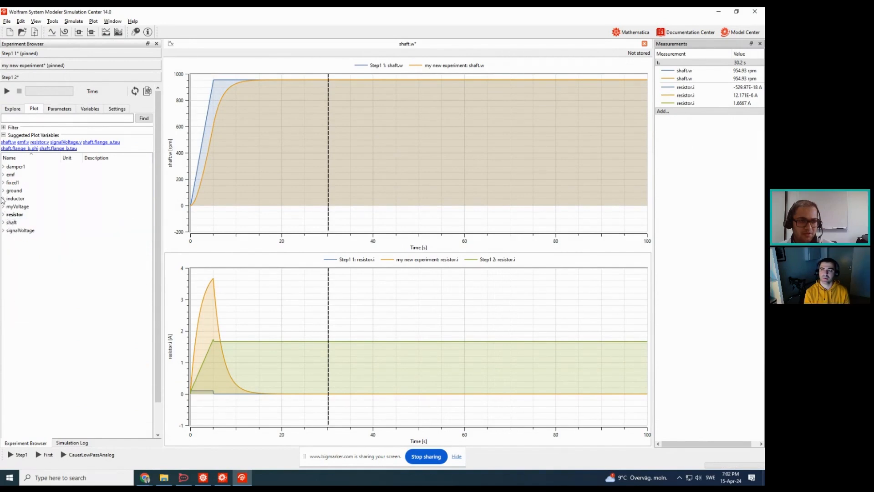
pyautogui.click(4, 222)
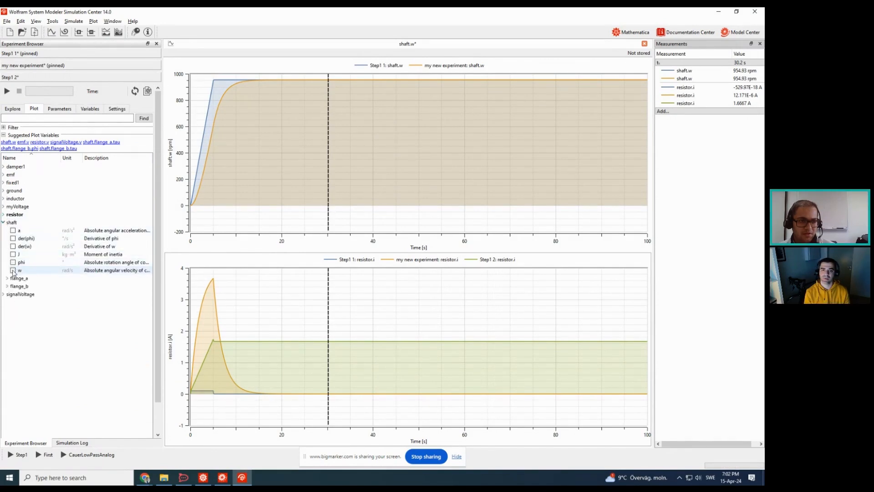
pyautogui.click(13, 271)
pyautogui.click(14, 271)
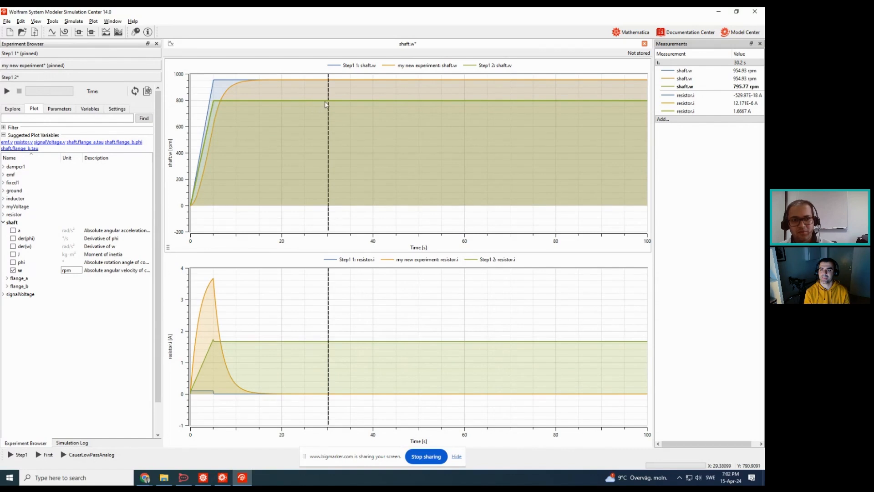
pyautogui.moveTo(329, 104)
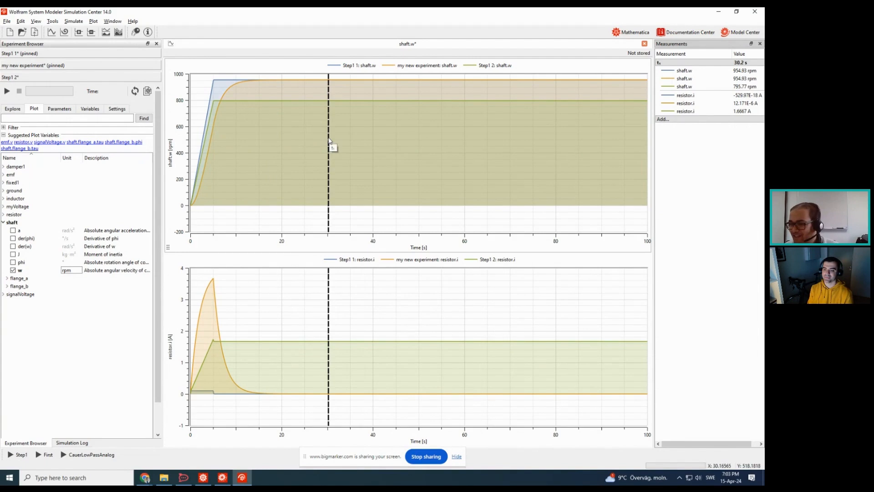
# Switch to Model Center and inspect the shaft component's parameters in the Step1 diagram
pyautogui.click(728, 38)
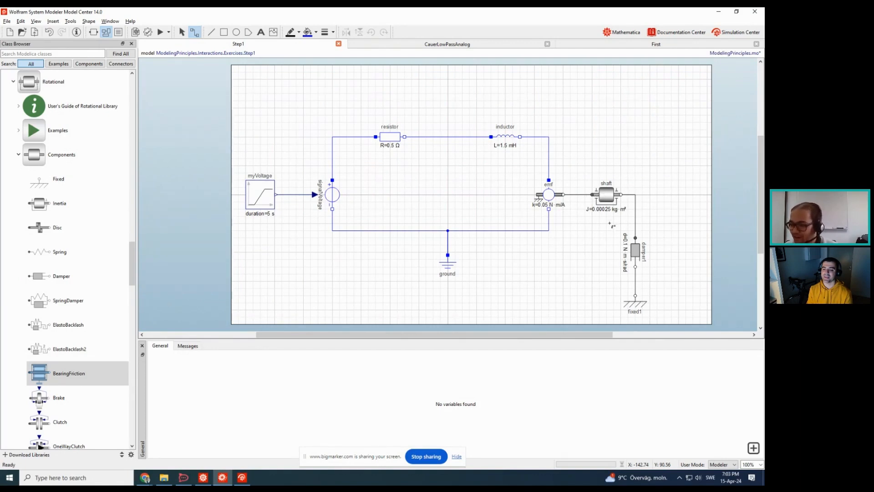
pyautogui.click(606, 190)
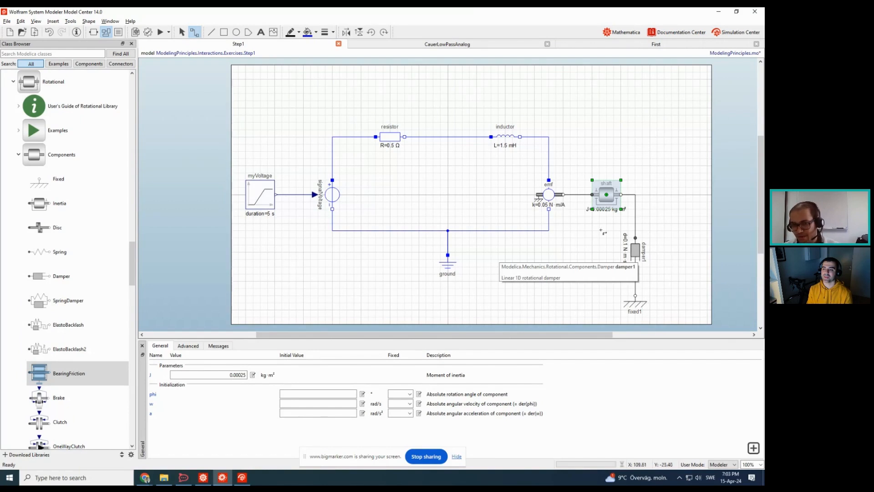
pyautogui.click(576, 230)
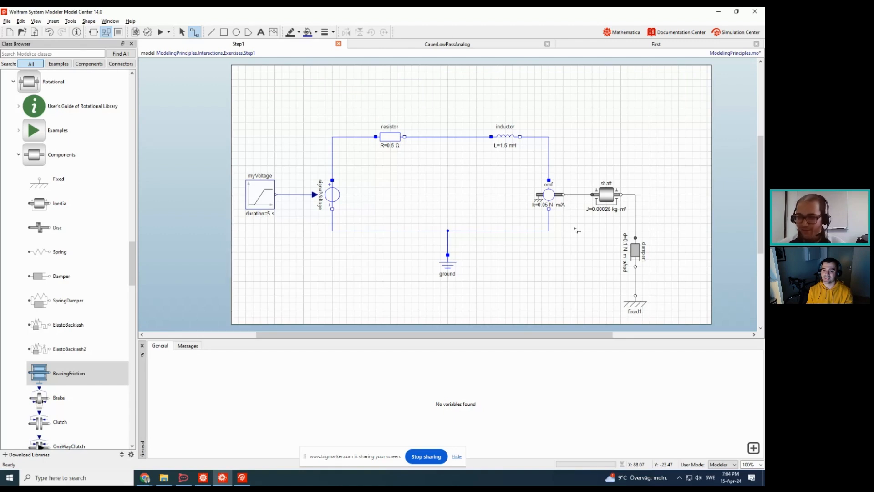
# Disable the myVoltage ramp component in the Step1 diagram
pyautogui.click(263, 207)
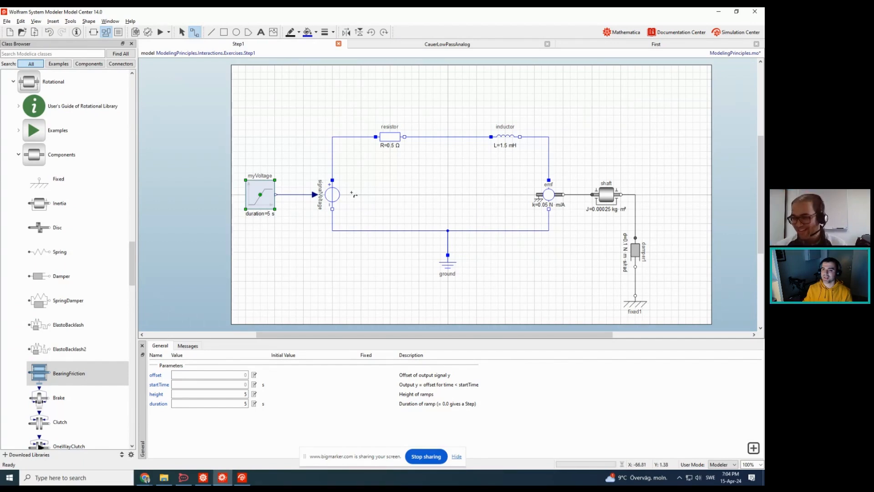
pyautogui.rightClick(262, 203)
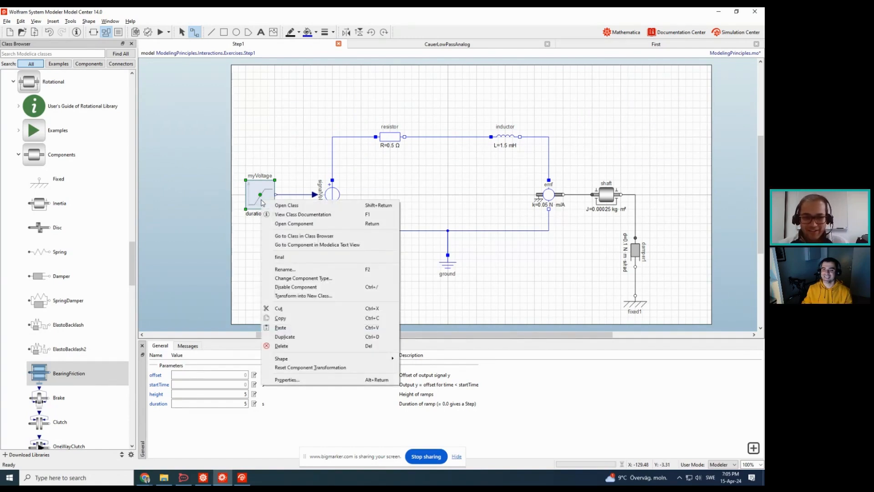
pyautogui.click(296, 286)
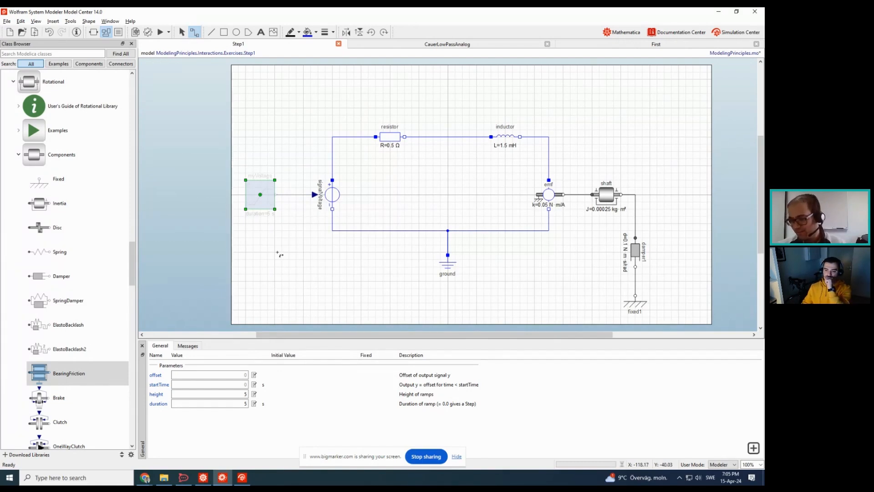
pyautogui.click(278, 253)
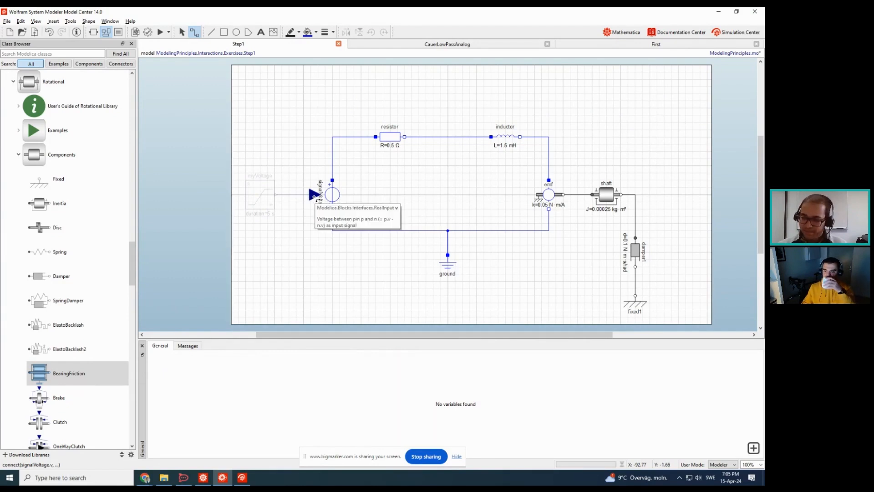
# Create an external input connector below the disabled ramp block, wired to the signalVoltage source's voltage input
pyautogui.moveTo(317, 197); pyautogui.dragTo(301, 200)
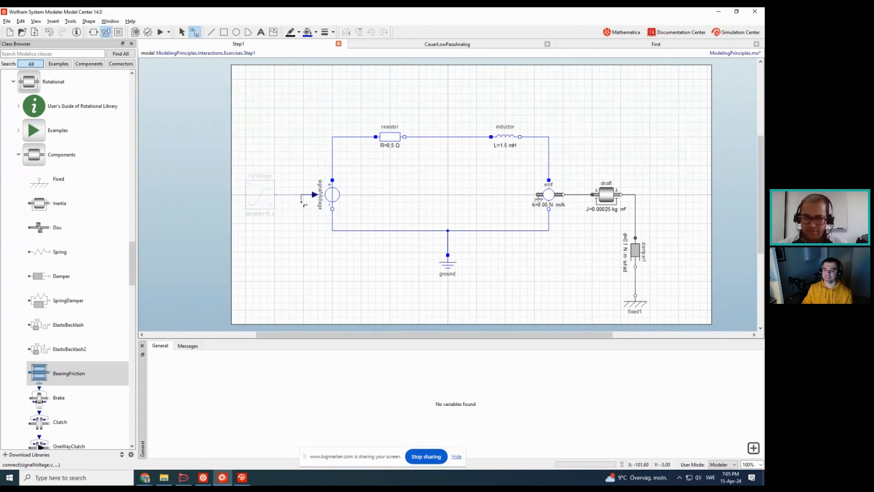
pyautogui.click(288, 251)
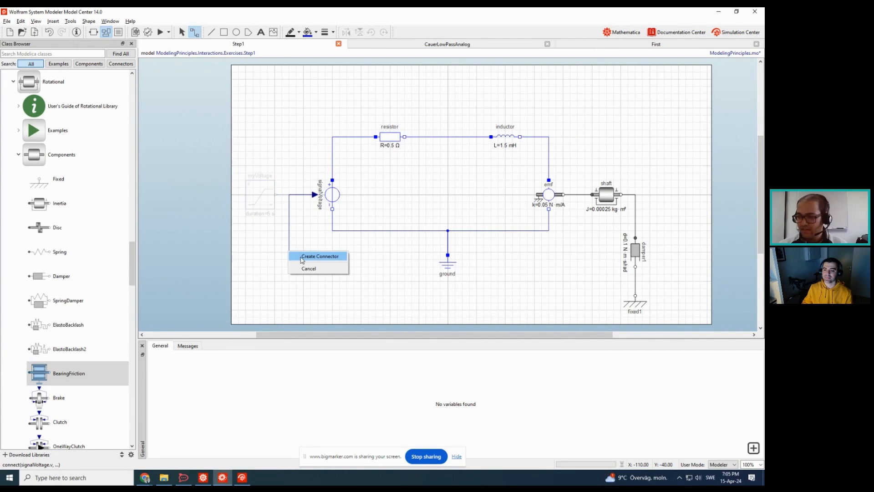
pyautogui.click(301, 257)
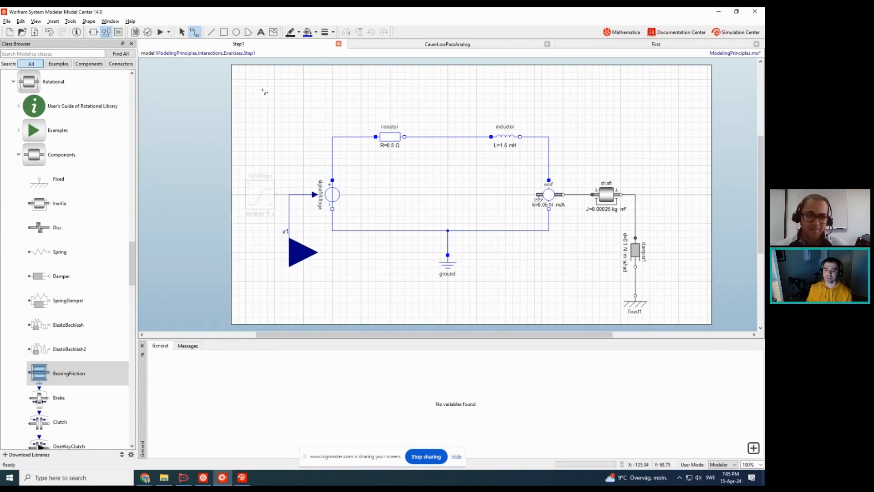
# Set the stop time to 100 s in the Step1 model's experiment setup
pyautogui.click(168, 32)
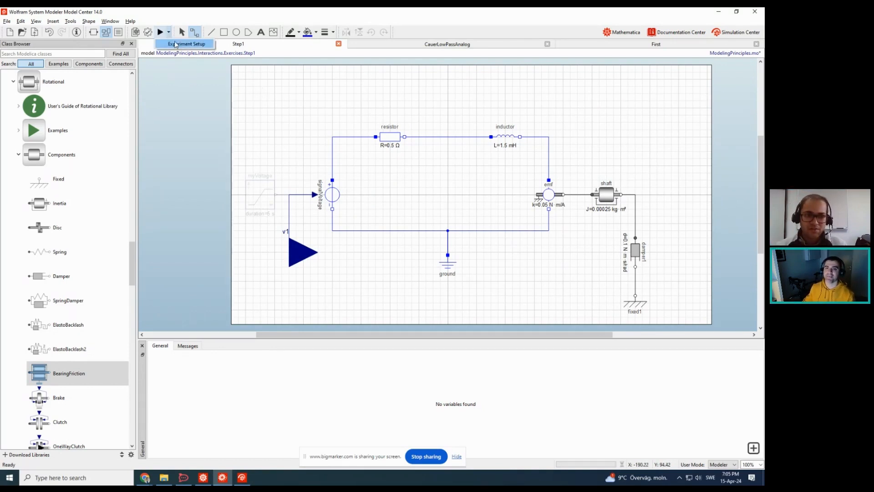
pyautogui.click(176, 45)
pyautogui.click(318, 210)
pyautogui.write('10')
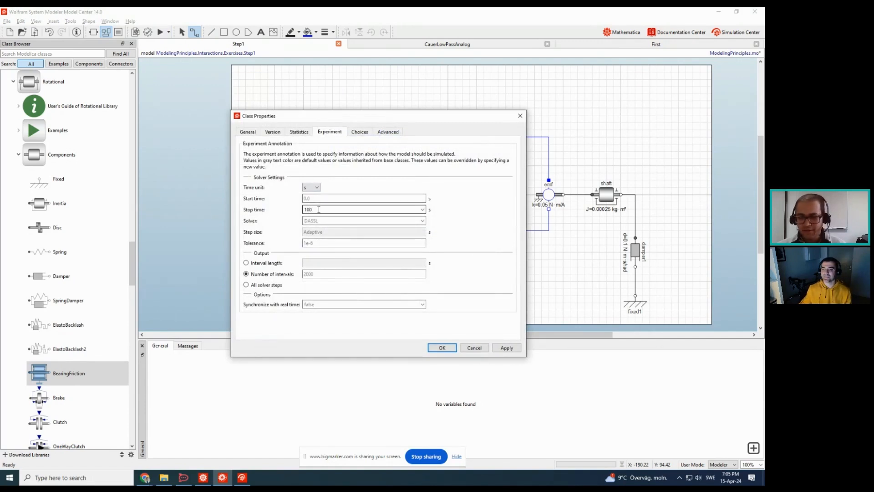
pyautogui.write('0')
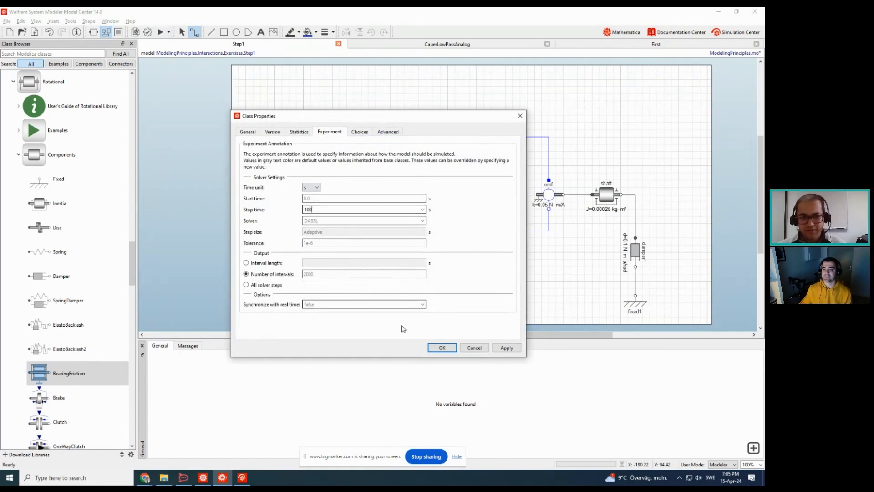
# Set Synchronize with real time to true with an interval length of 0.01 s, and simulate Step1
pyautogui.click(423, 304)
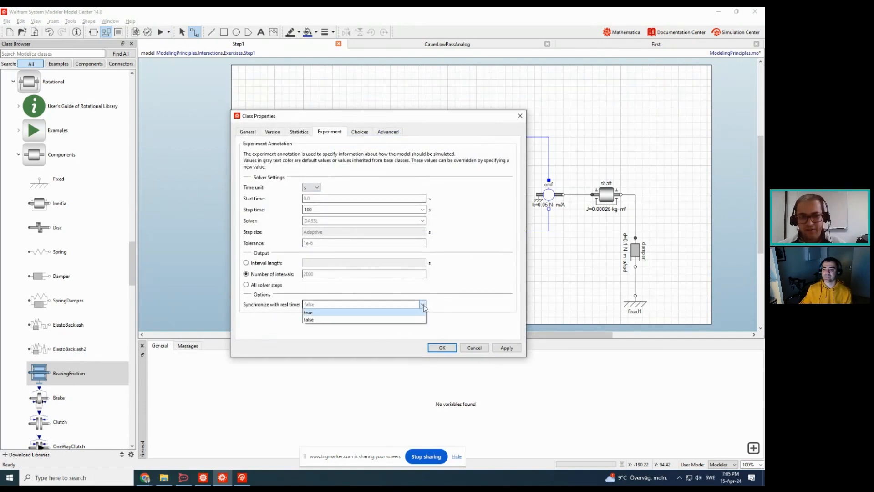
pyautogui.click(309, 314)
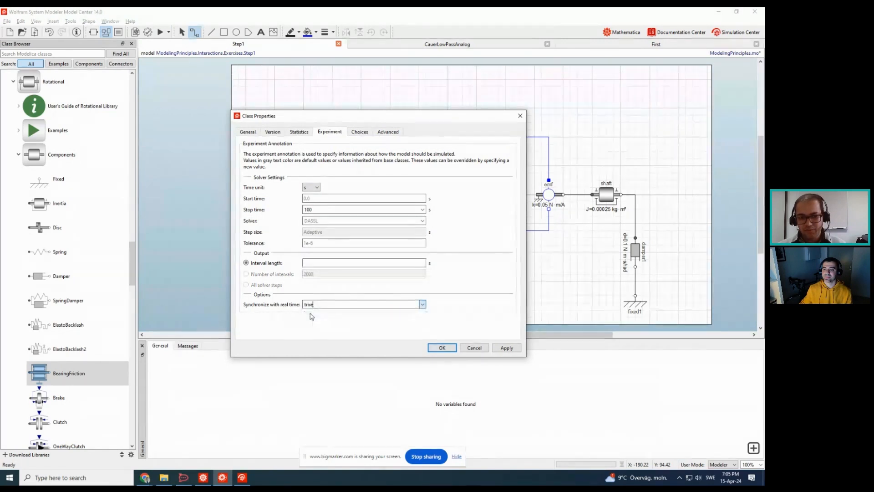
pyautogui.click(310, 263)
pyautogui.click(310, 265)
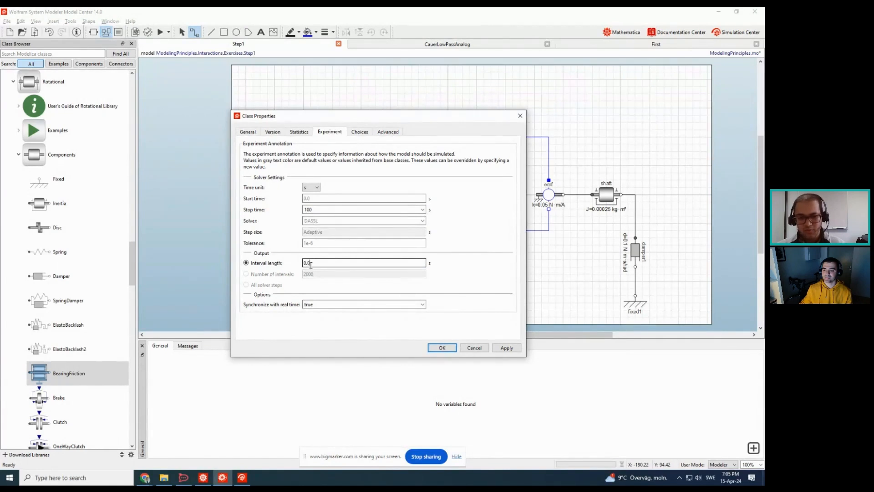
pyautogui.write('0.01')
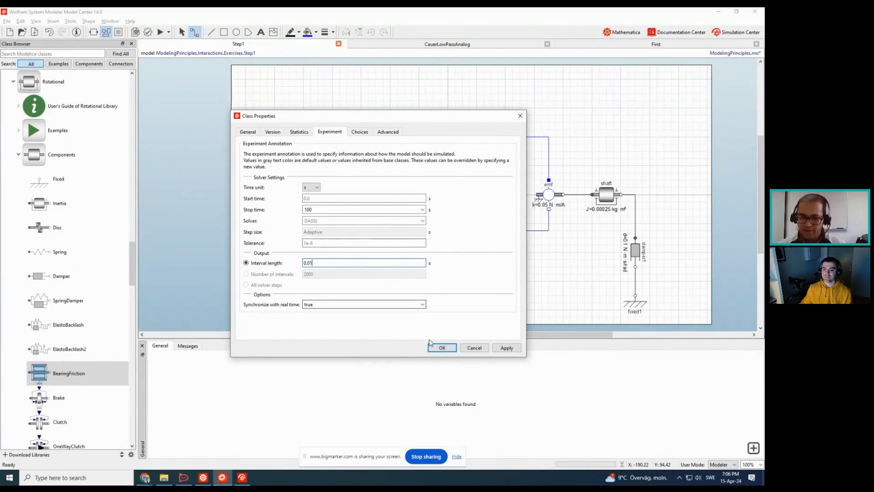
pyautogui.click(443, 347)
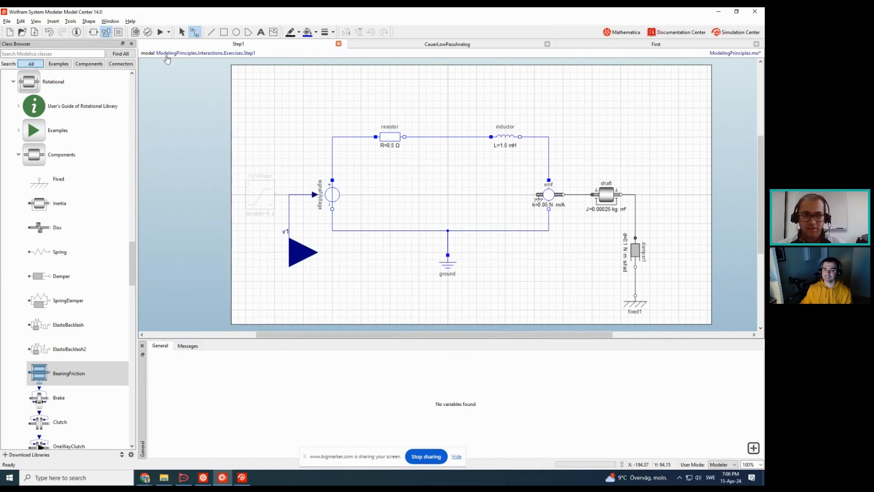
pyautogui.click(160, 33)
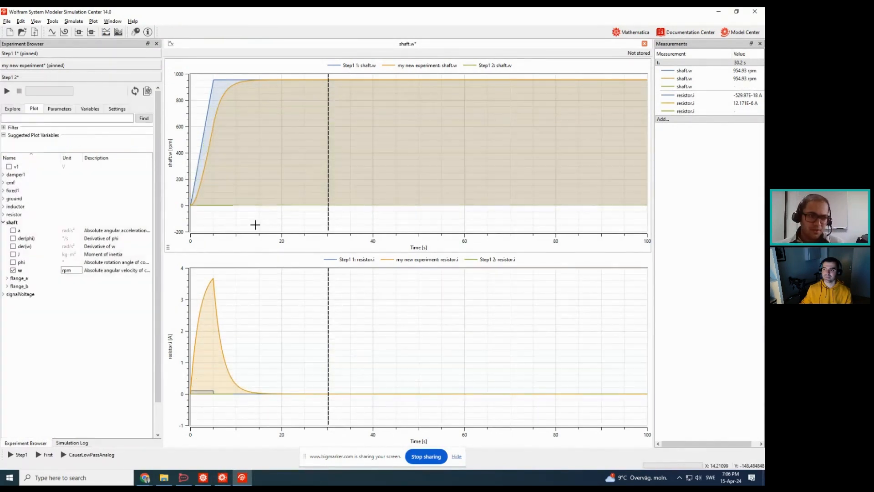
# Create an empty control panel titled "My Control" for the Step1 2 experiment
pyautogui.click(15, 110)
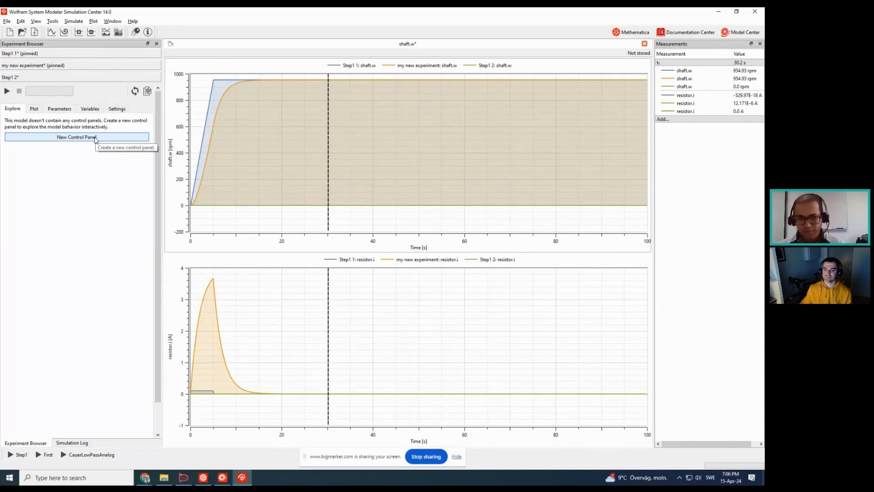
pyautogui.click(95, 138)
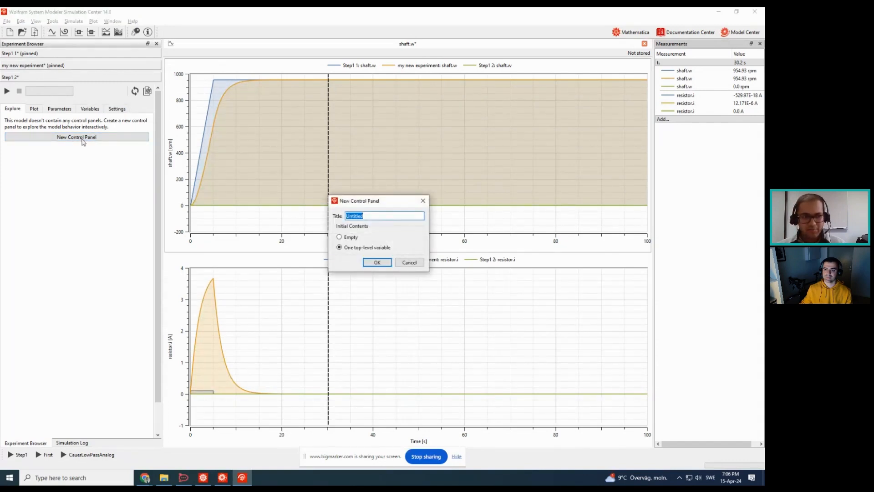
pyautogui.write('My ')
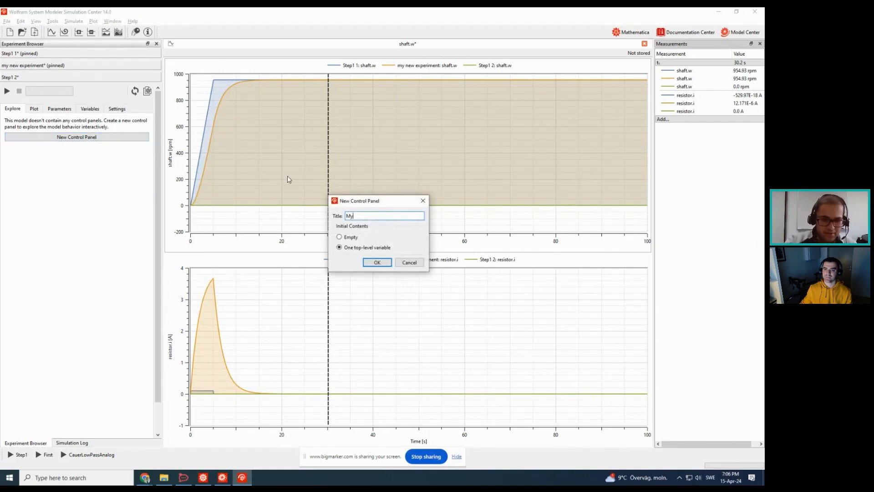
pyautogui.write('Control')
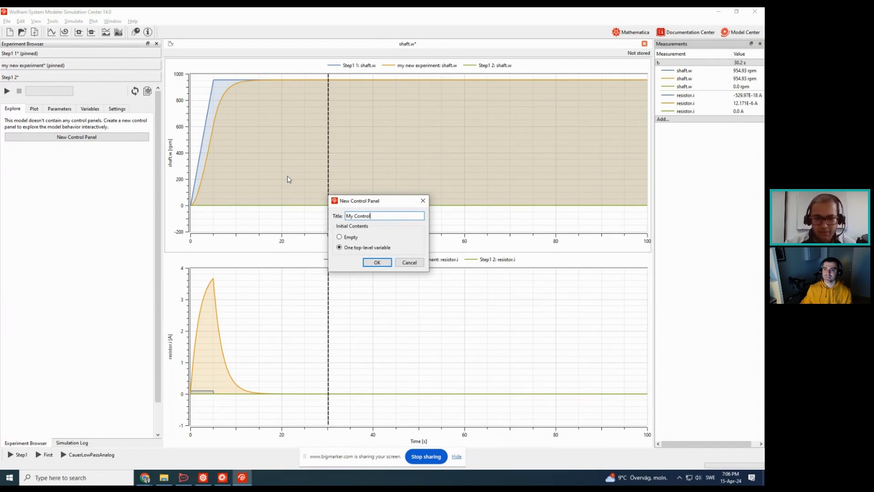
pyautogui.click(340, 236)
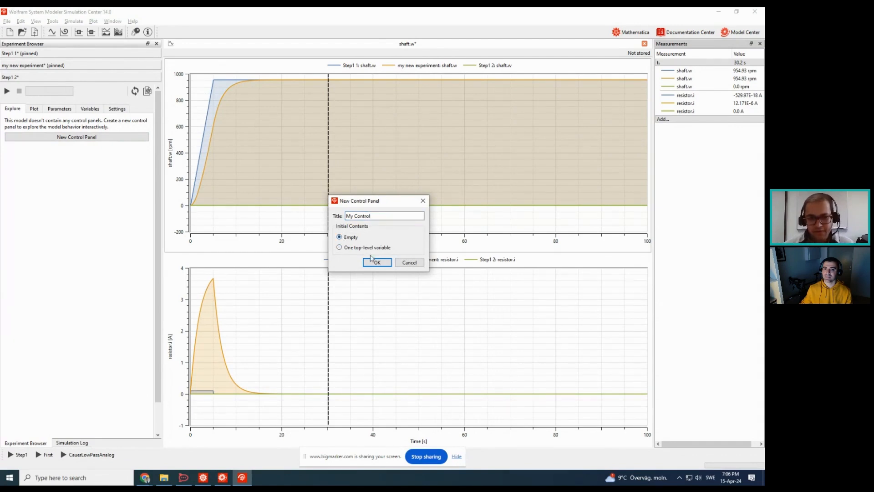
pyautogui.click(376, 263)
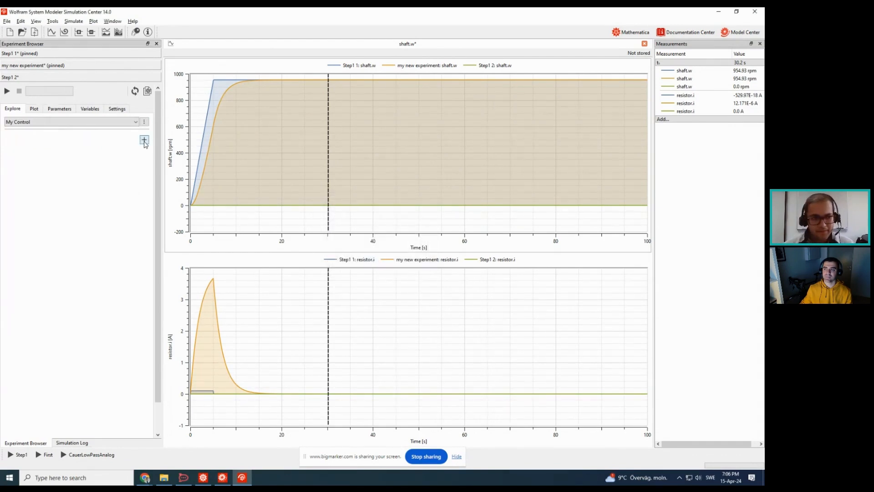
# Start a new control object for variable v1, labelled "My voltage", with Slider as its control type
pyautogui.click(144, 140)
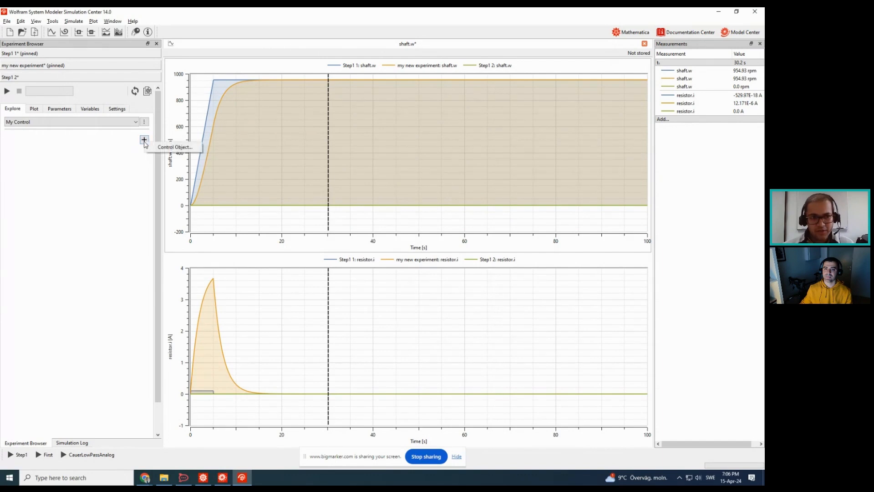
pyautogui.click(175, 147)
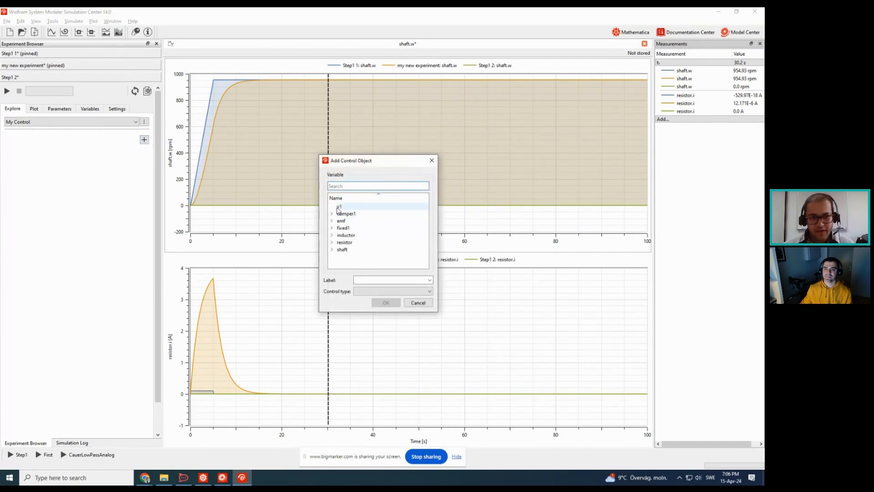
pyautogui.click(340, 207)
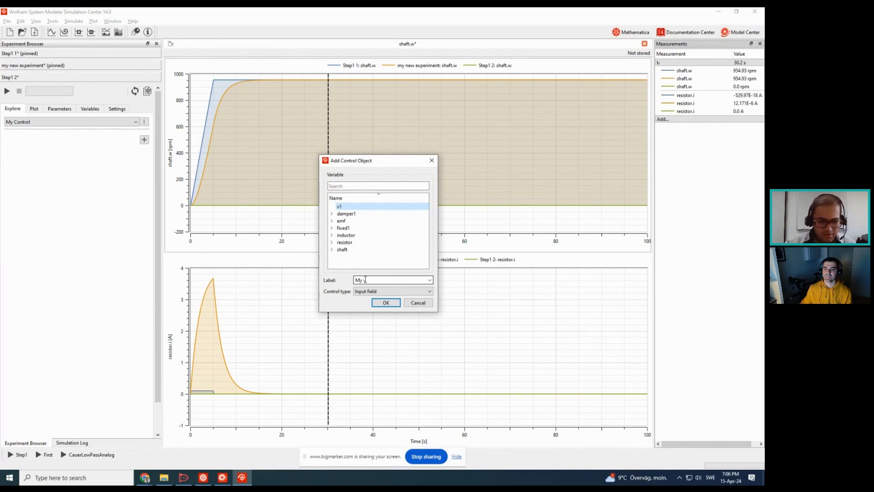
pyautogui.click(372, 291)
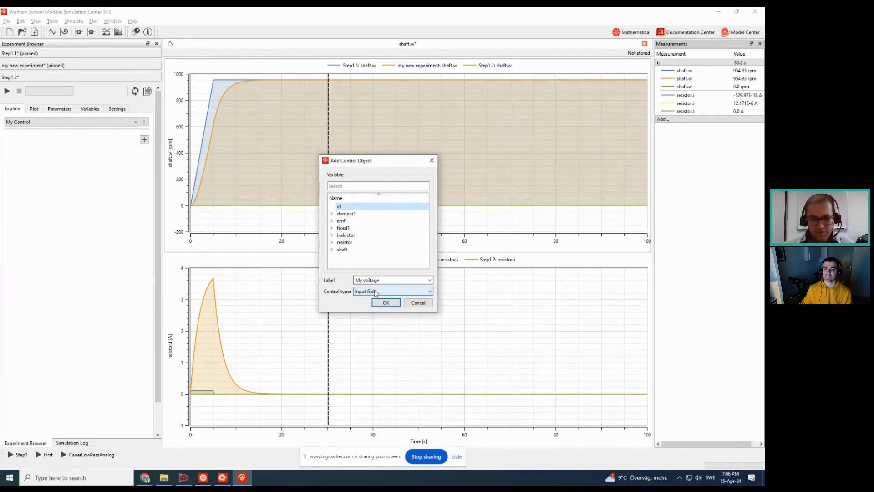
pyautogui.click(375, 306)
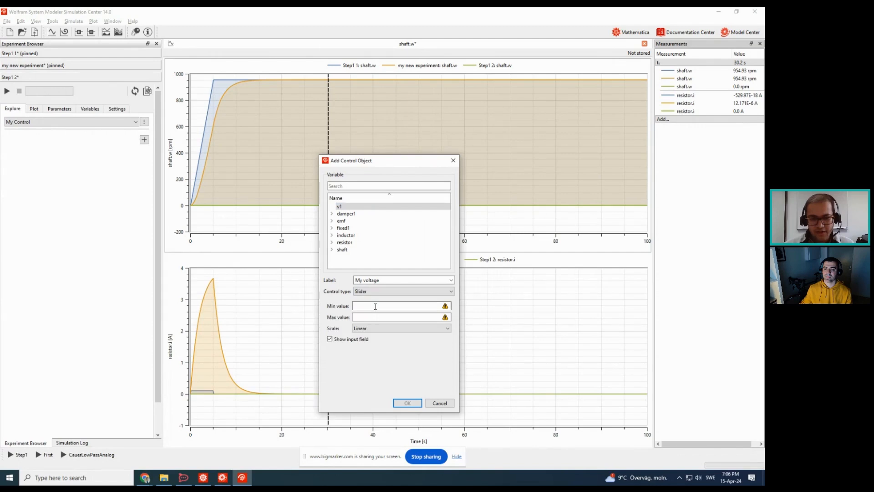
# Set the voltage slider's range from 0 V to 10 V and add it to the control panel
pyautogui.write('0')
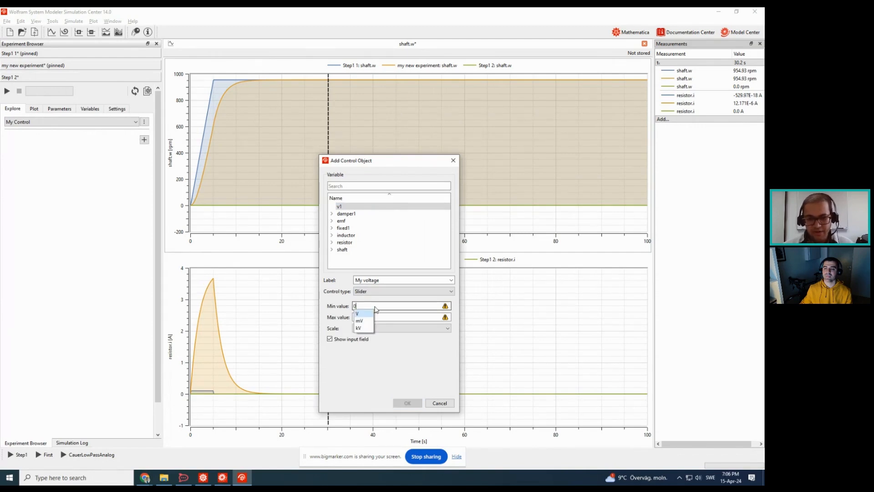
pyautogui.click(371, 314)
pyautogui.click(372, 318)
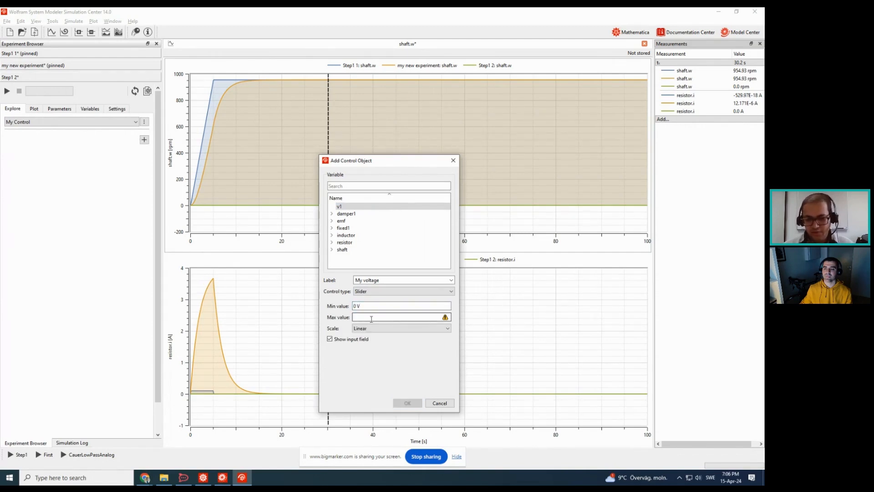
pyautogui.write('5')
pyautogui.press('BackSpace')
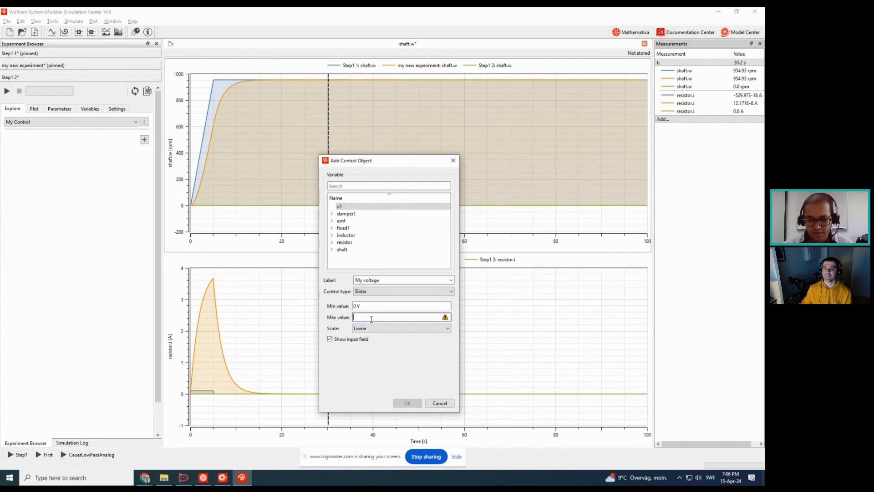
pyautogui.write('10')
pyautogui.click(371, 324)
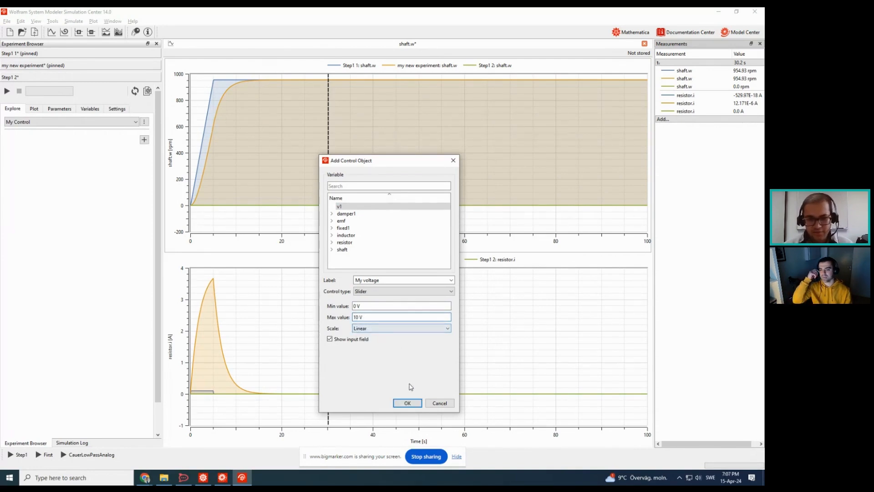
pyautogui.click(408, 403)
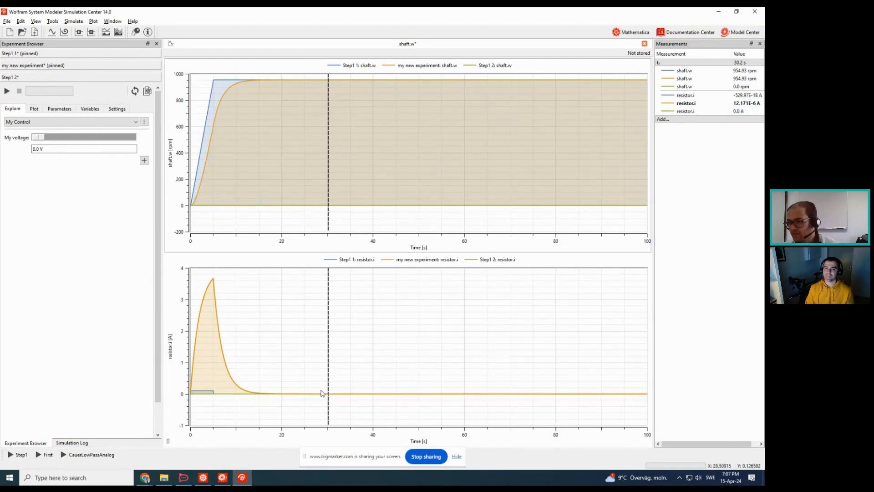
# Raise the My voltage slider in stages through about 1.31 V, 2.62 V and 3.23 V, and settle at 3.06 V
pyautogui.moveTo(322, 392)
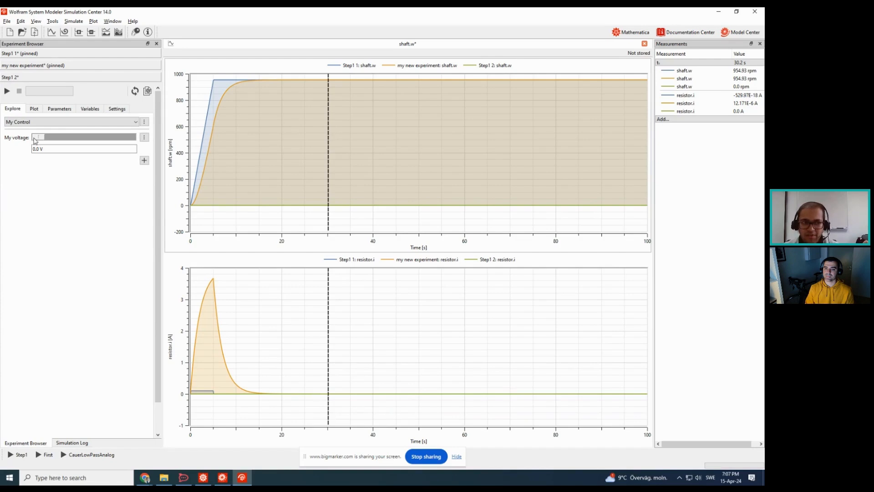
pyautogui.moveTo(38, 137); pyautogui.dragTo(48, 141)
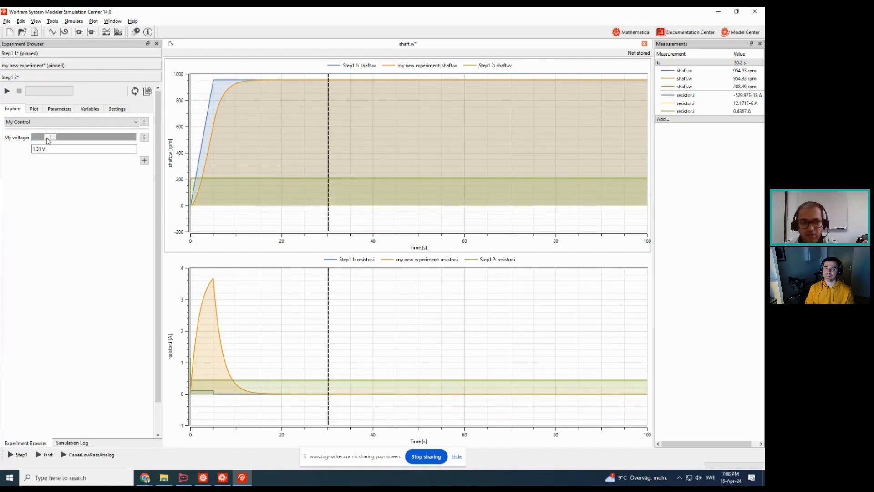
pyautogui.moveTo(48, 140); pyautogui.dragTo(60, 140)
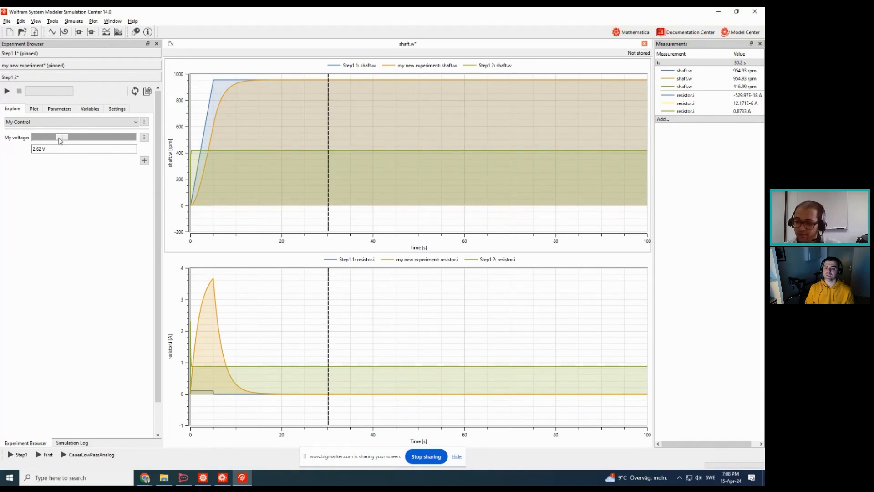
pyautogui.moveTo(60, 141); pyautogui.dragTo(66, 140)
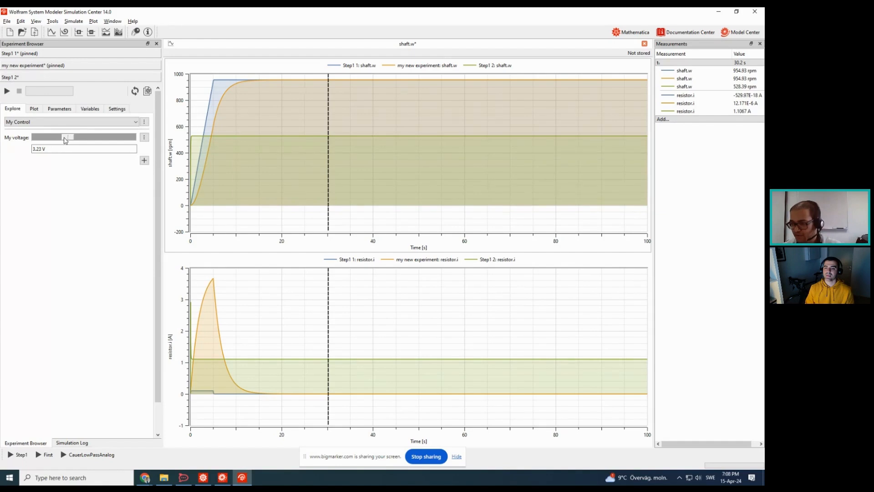
pyautogui.moveTo(66, 140); pyautogui.dragTo(64, 140)
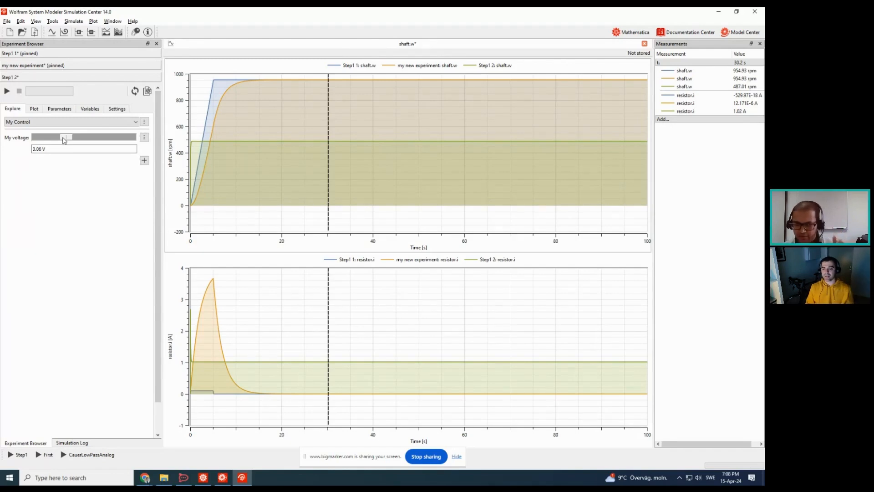
# Enable real-time synchronization in the Step1 2 experiment's simulation settings
pyautogui.click(117, 109)
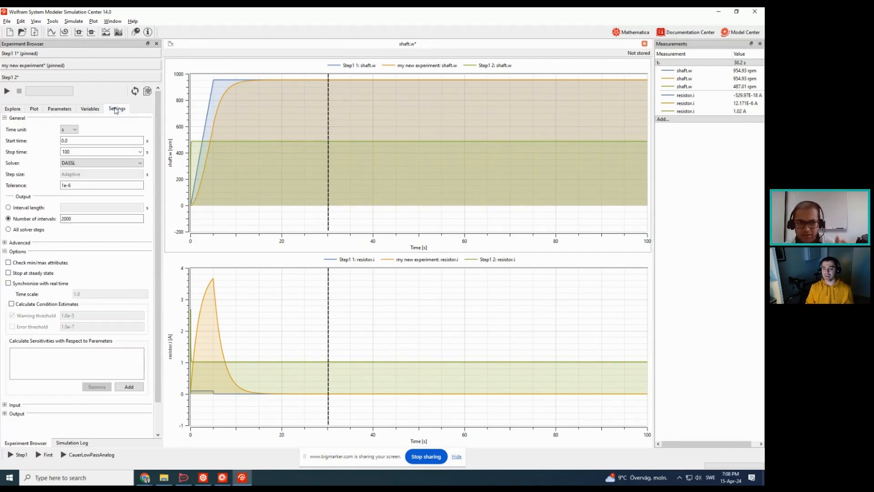
pyautogui.click(8, 283)
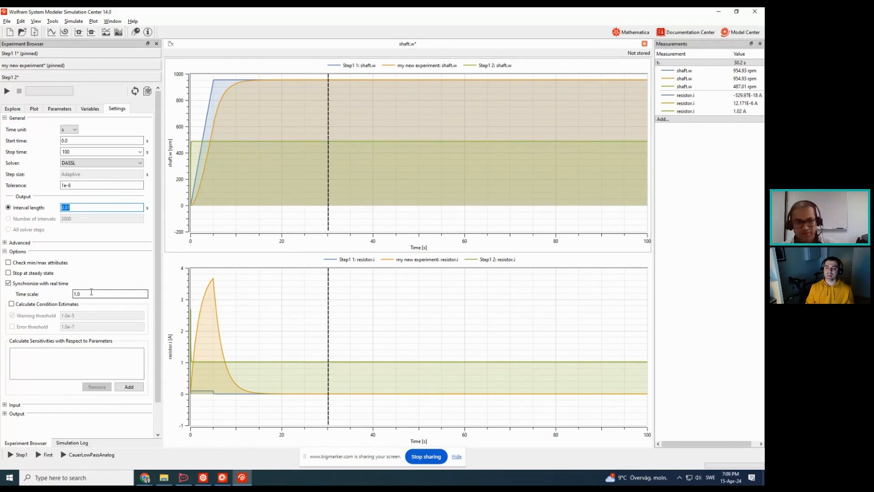
# Run the Step1 2 simulation, raise My voltage to 4.5 V and 5.94 V while it runs, and stop it
pyautogui.click(7, 91)
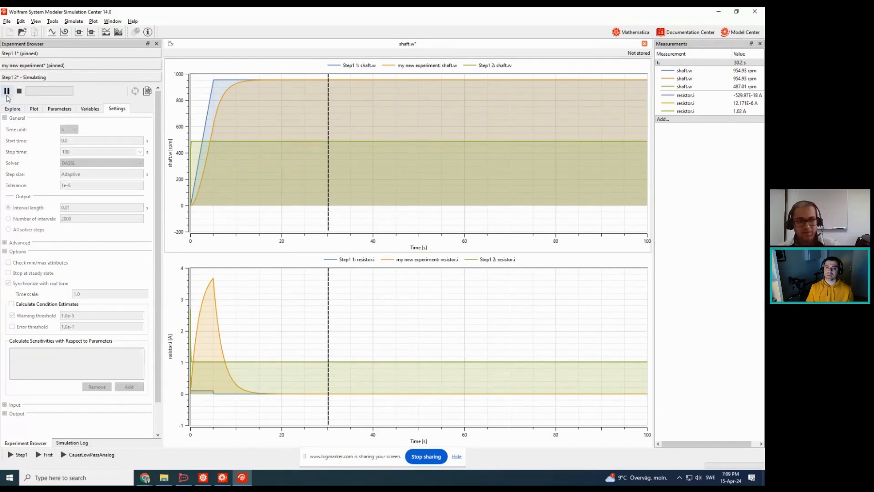
pyautogui.click(12, 109)
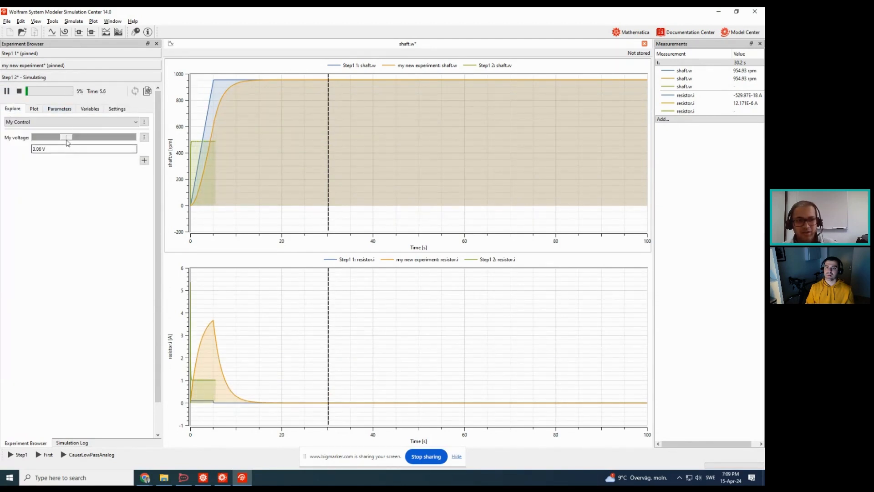
pyautogui.moveTo(67, 137); pyautogui.dragTo(81, 139)
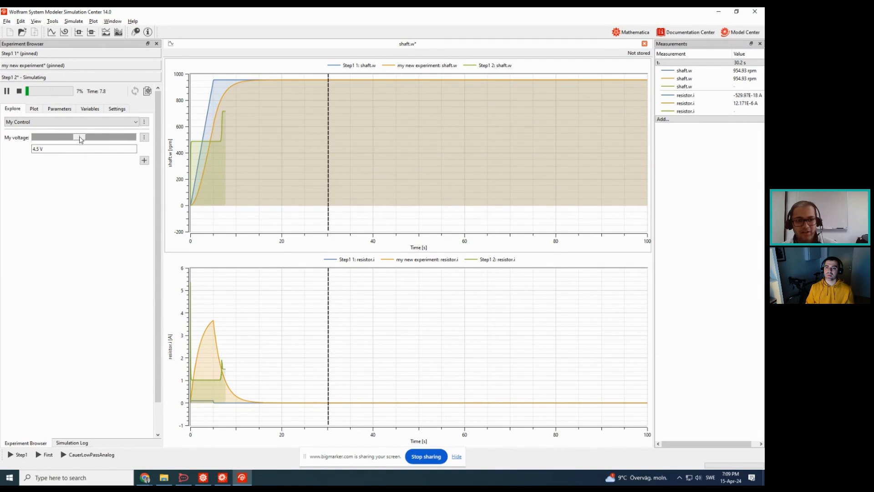
pyautogui.moveTo(81, 139); pyautogui.dragTo(95, 140)
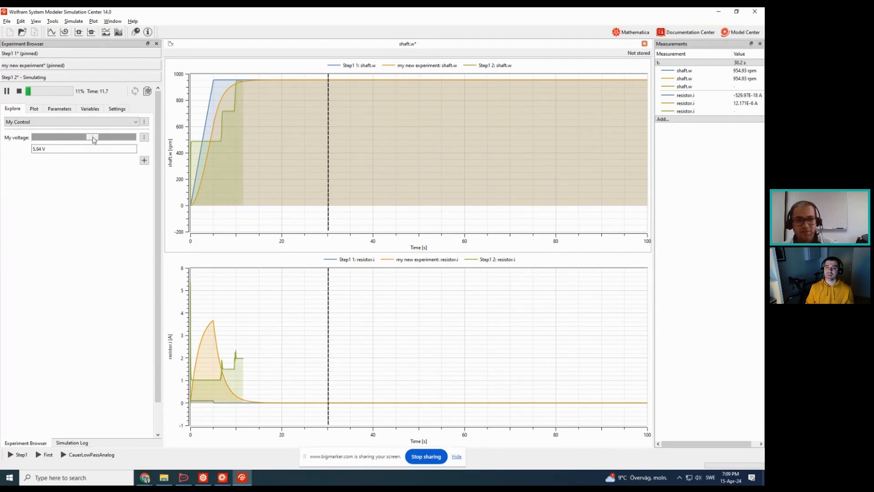
pyautogui.click(19, 91)
# Delete the Step1 1 and my new experiment curves from both the shaft.w and resistor.i plots
pyautogui.rightClick(218, 102)
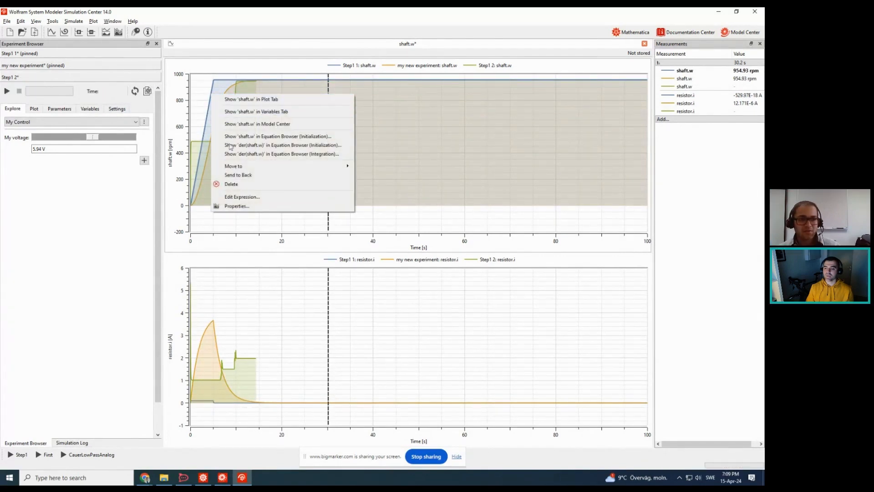
pyautogui.click(232, 185)
pyautogui.rightClick(222, 102)
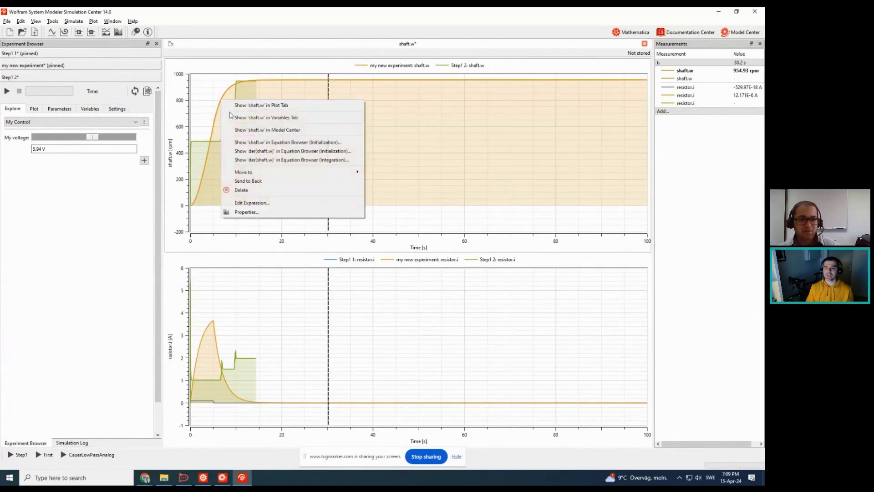
pyautogui.click(232, 188)
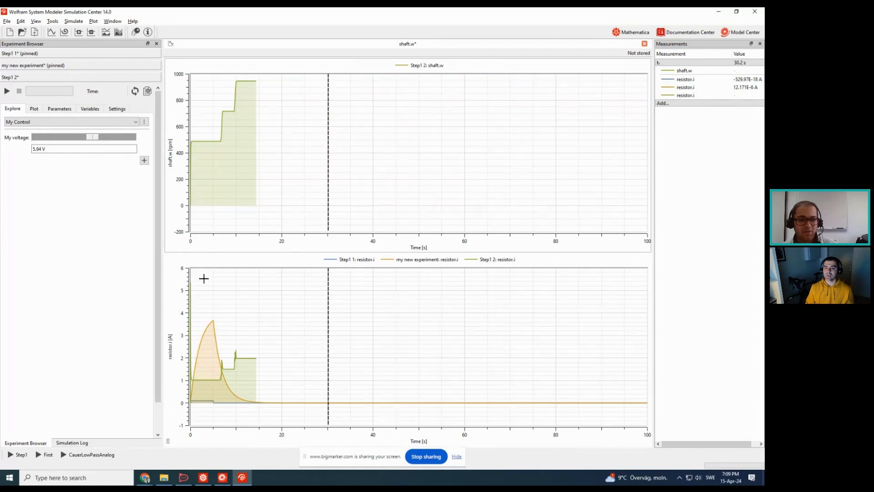
pyautogui.rightClick(221, 328)
pyautogui.click(235, 391)
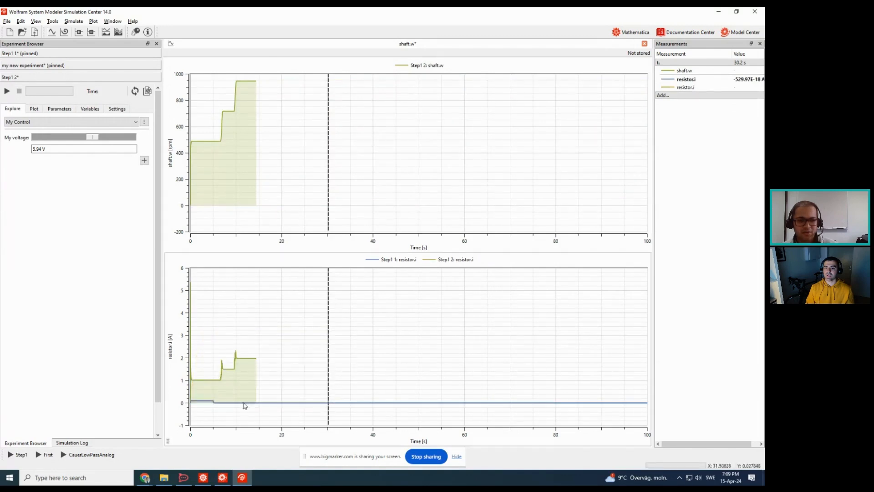
pyautogui.rightClick(253, 402)
pyautogui.click(275, 374)
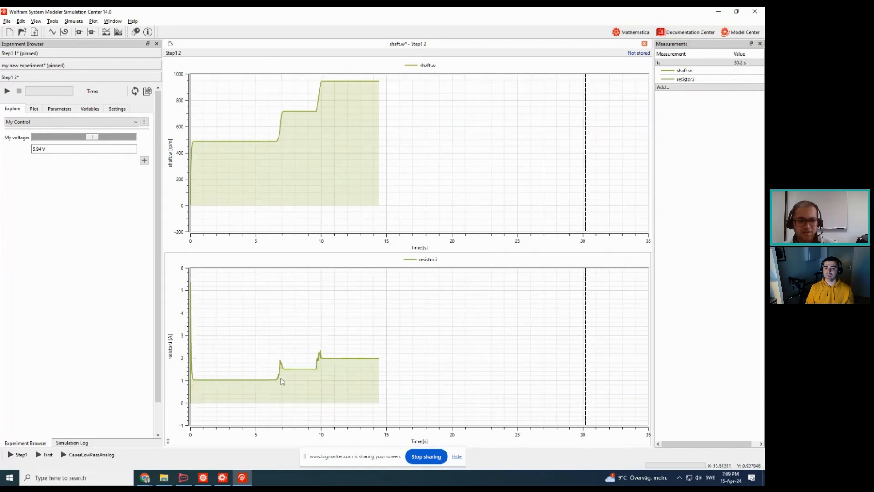
# Add a third subplot below resistor.i and plot the input voltage v1 in it
pyautogui.click(83, 35)
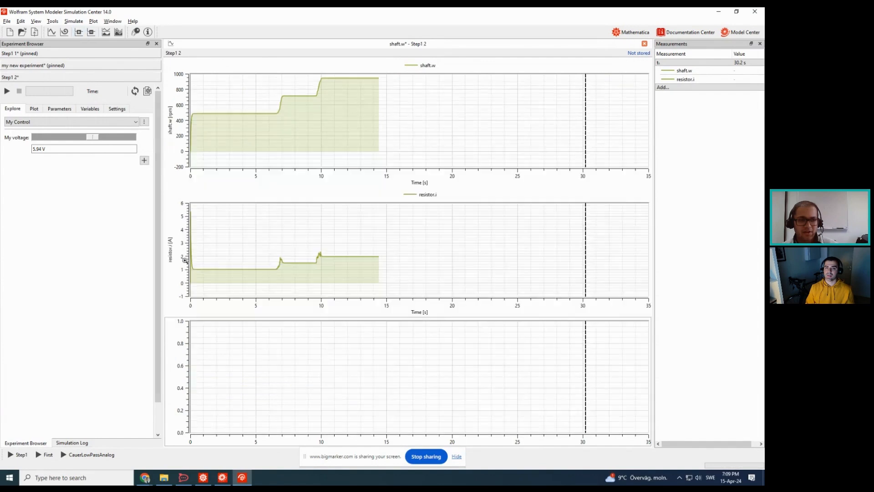
pyautogui.click(36, 110)
pyautogui.click(9, 167)
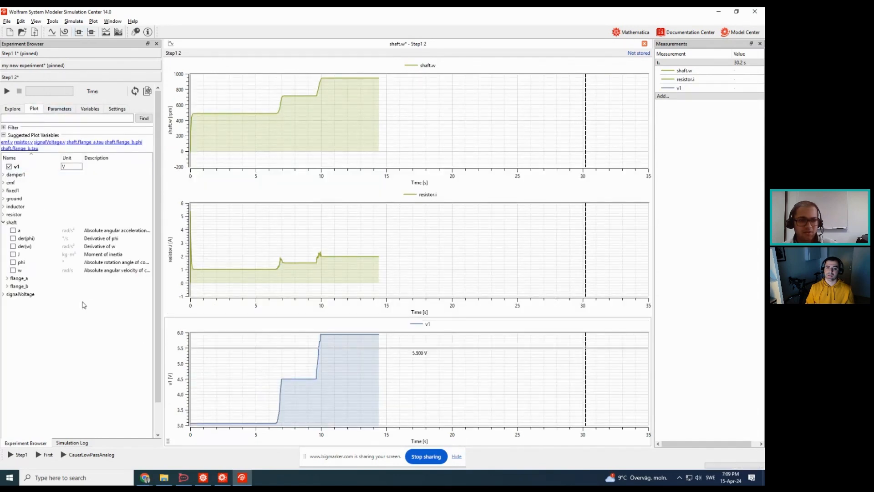
# Rerun the Step1 2 simulation and change My voltage during the run to 7.29 V, 4.41 V and 0 V
pyautogui.click(13, 108)
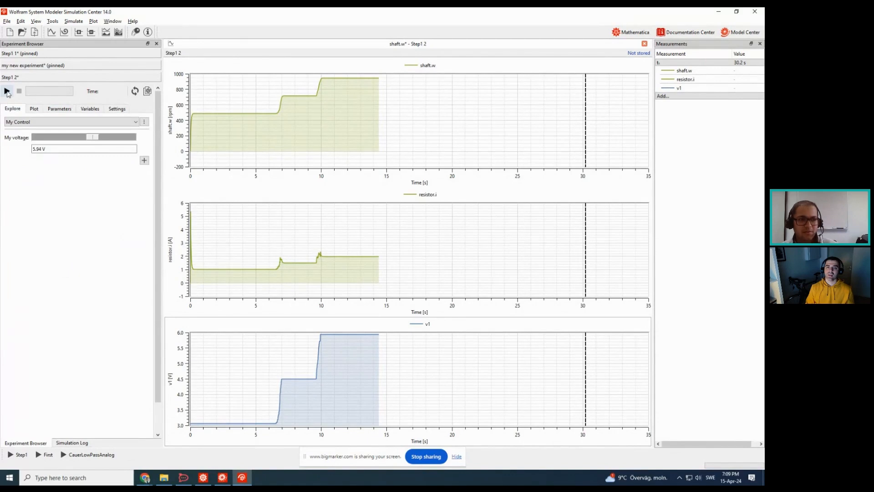
pyautogui.click(7, 91)
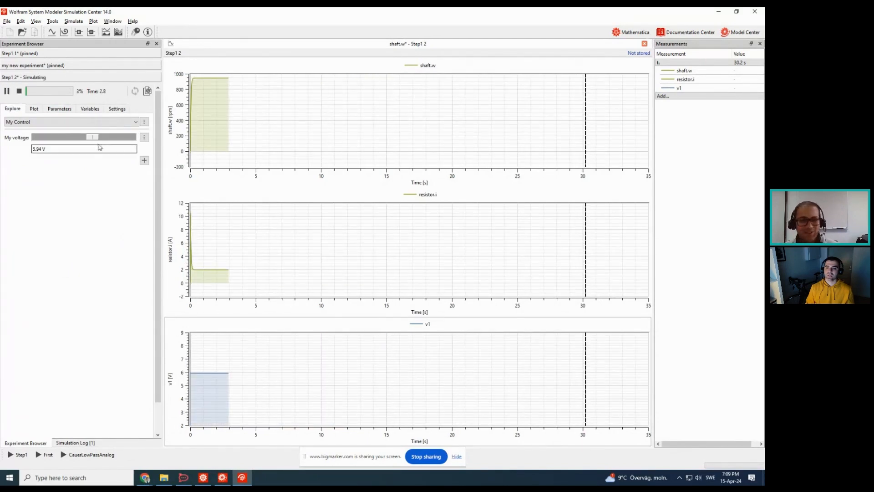
pyautogui.moveTo(90, 138)
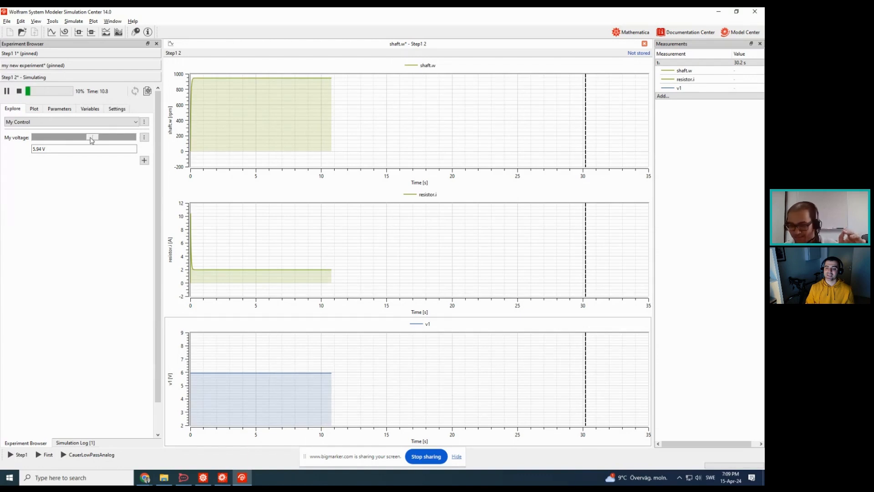
pyautogui.moveTo(92, 140); pyautogui.dragTo(104, 141)
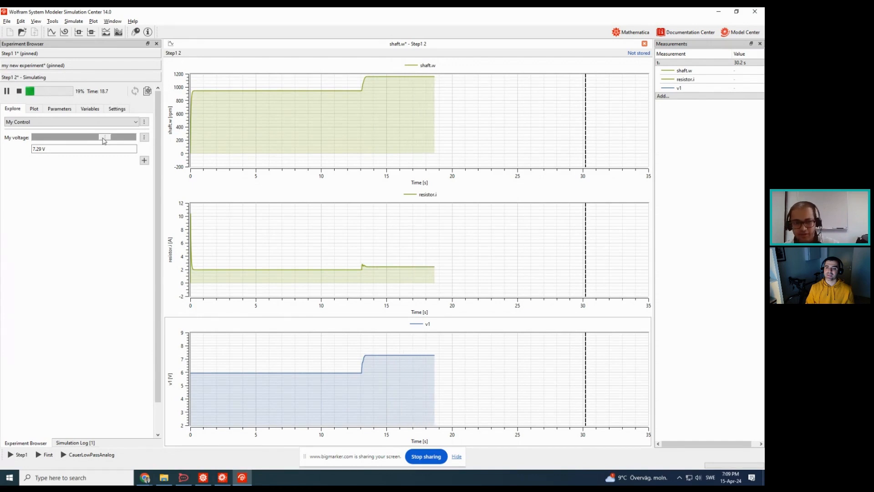
pyautogui.moveTo(104, 140); pyautogui.dragTo(78, 142)
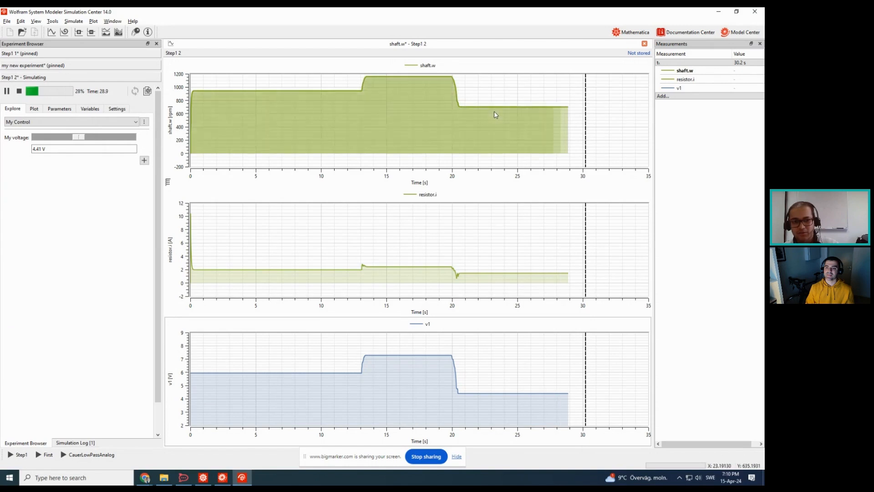
pyautogui.moveTo(83, 141); pyautogui.dragTo(1, 144)
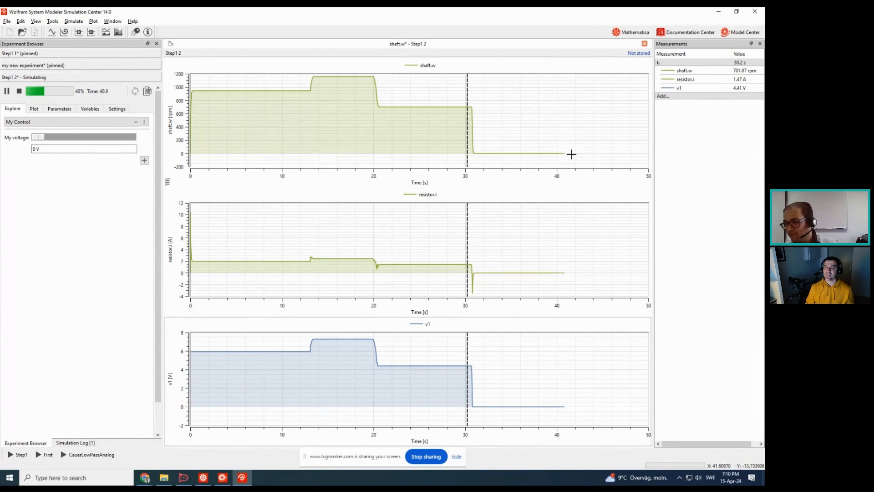
# Raise My voltage from zero to its maximum of 10 V during the run and stop the simulation
pyautogui.moveTo(571, 156)
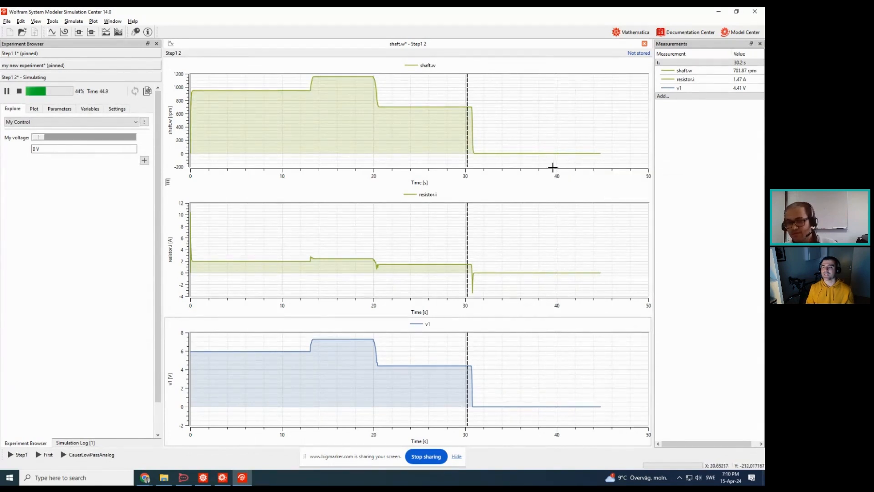
pyautogui.moveTo(144, 142)
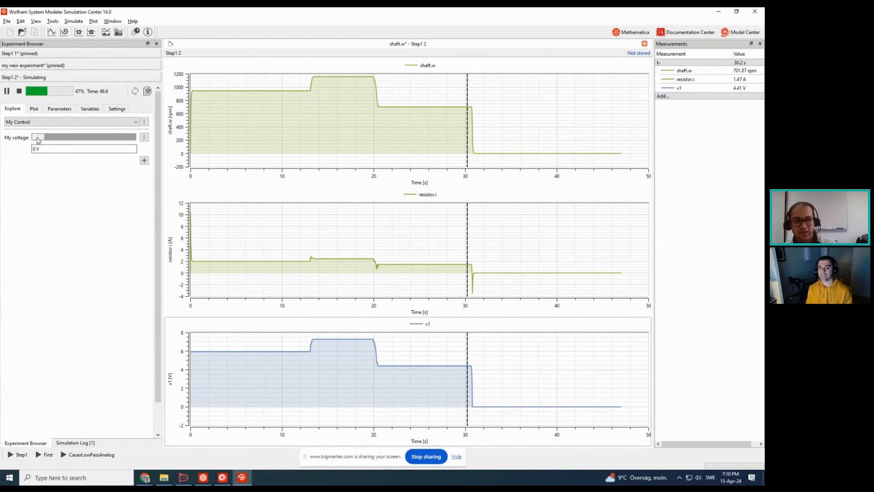
pyautogui.moveTo(39, 137); pyautogui.dragTo(136, 144)
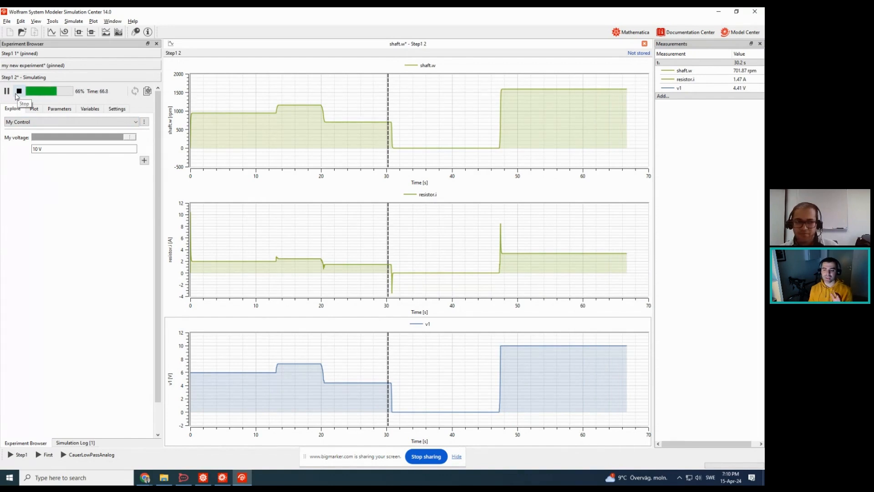
pyautogui.click(17, 93)
pyautogui.click(88, 150)
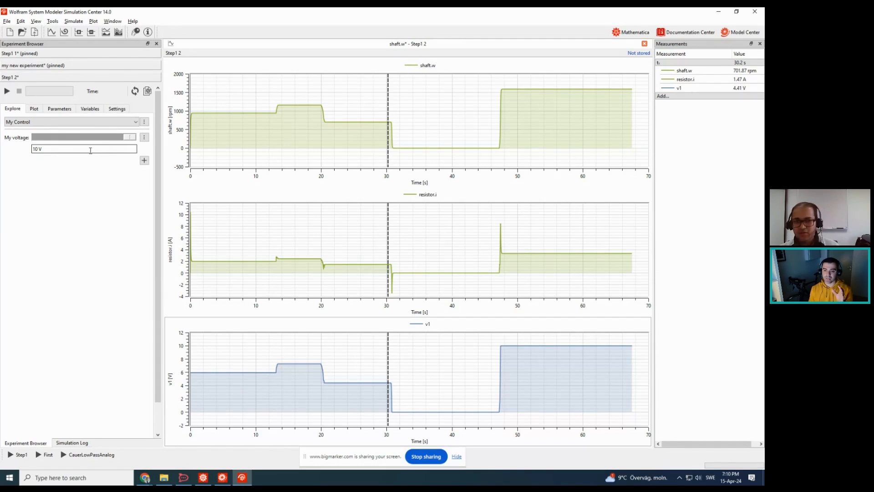
# Switch to Model Center, check the Step1 model's experiment setup, and return to Simulation Center
pyautogui.click(739, 34)
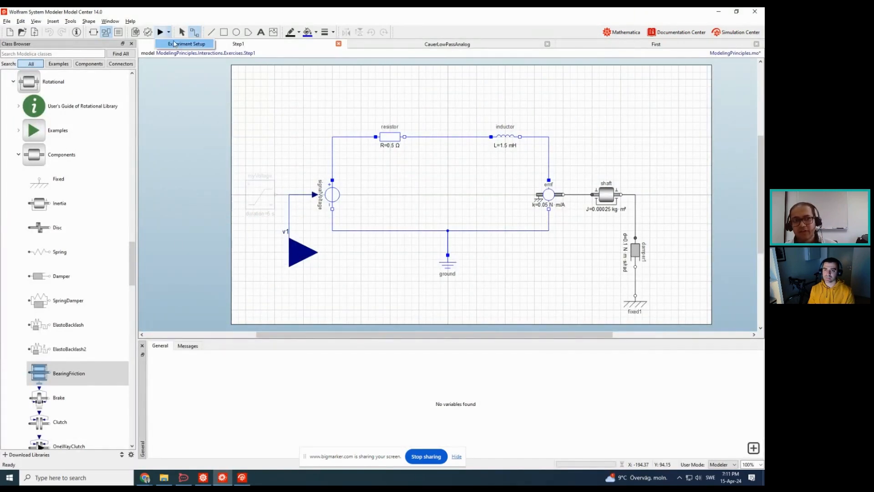
pyautogui.click(177, 46)
pyautogui.click(473, 348)
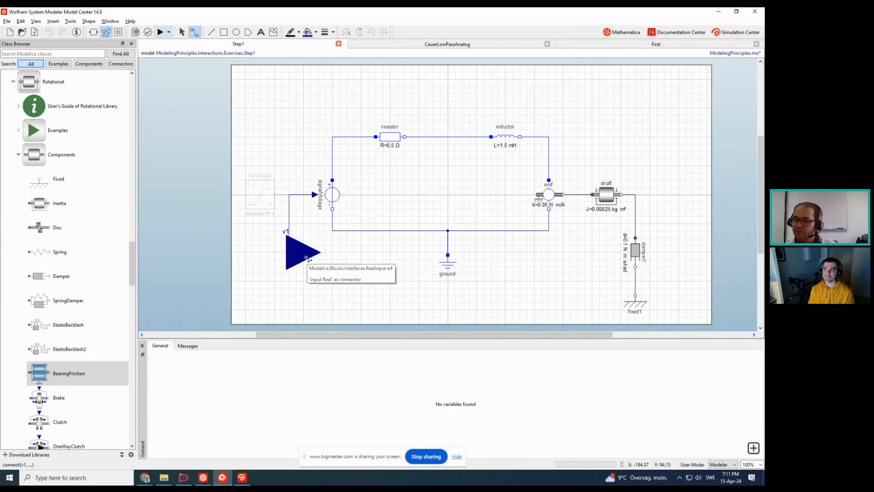
pyautogui.click(737, 32)
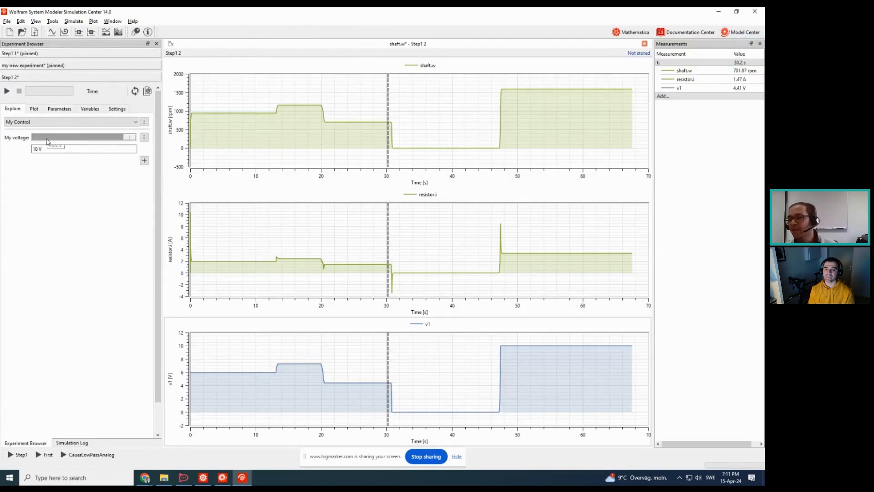
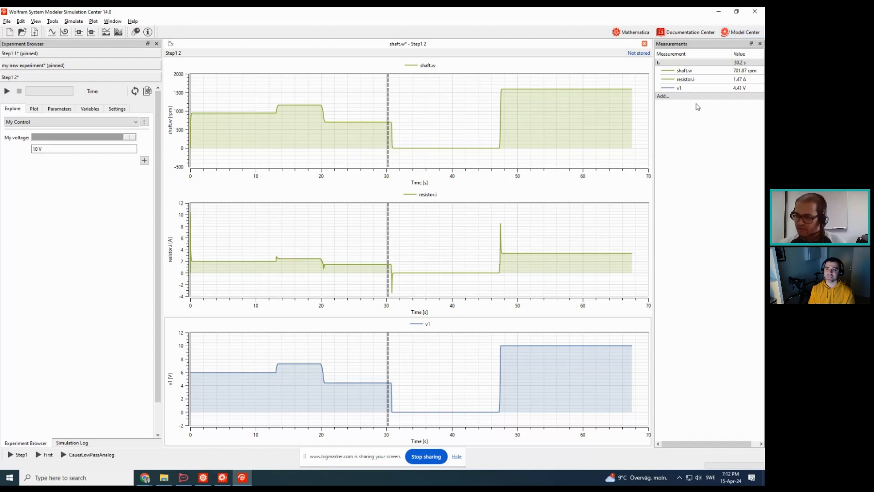
# Switch to Model Center and delete the v1 input connector from the Step1 diagram
pyautogui.click(739, 33)
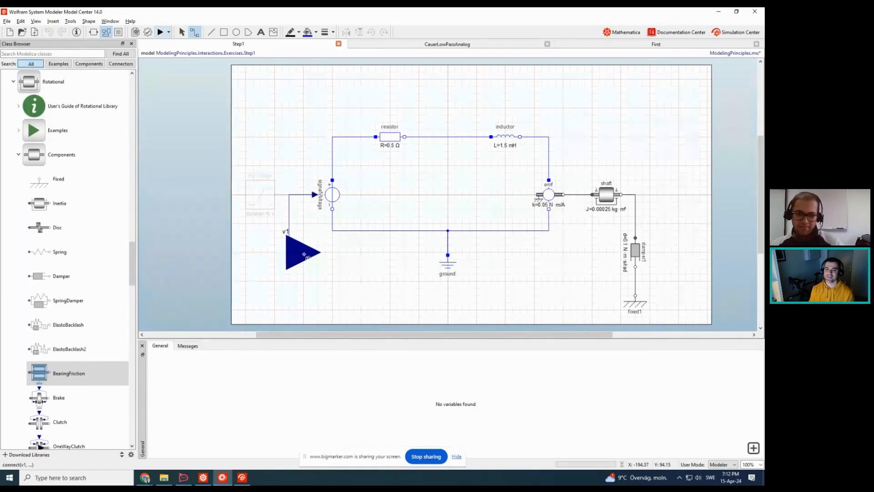
pyautogui.moveTo(320, 251); pyautogui.dragTo(354, 272)
pyautogui.press('Escape')
pyautogui.click(308, 251)
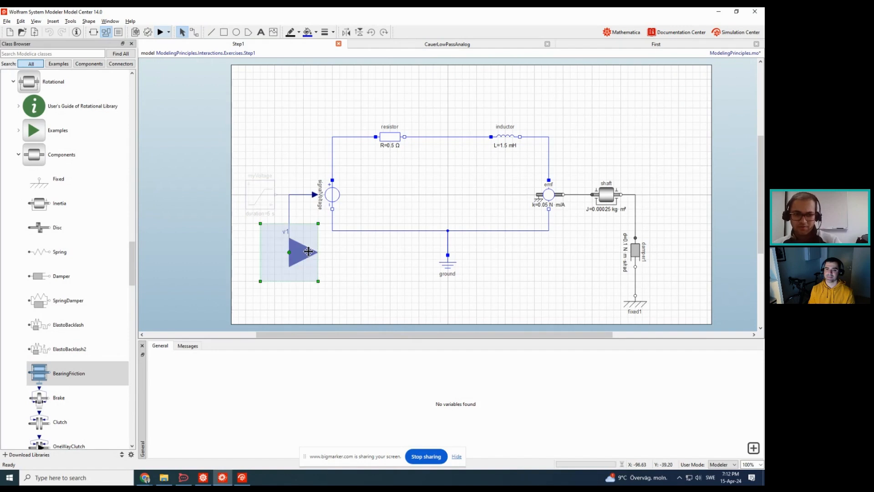
pyautogui.press('Delete')
# Re-enable the disabled myVoltage ramp source in the Step1 diagram
pyautogui.click(267, 197)
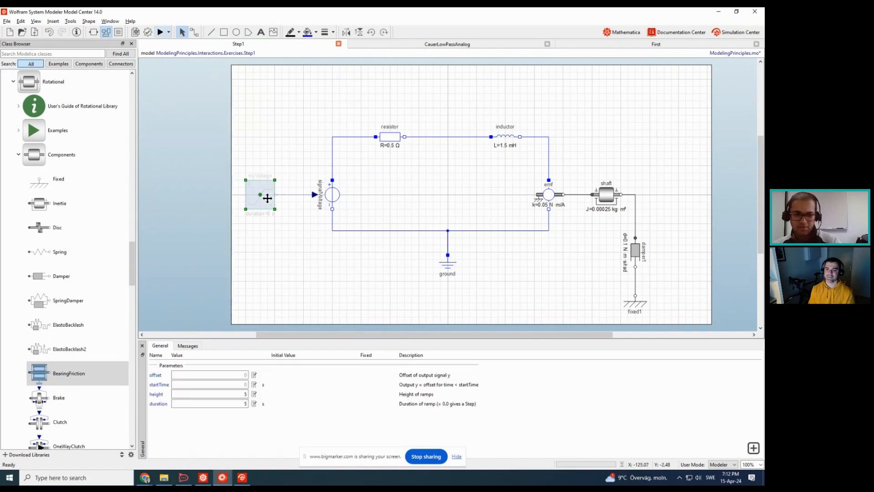
pyautogui.rightClick(267, 198)
pyautogui.click(302, 283)
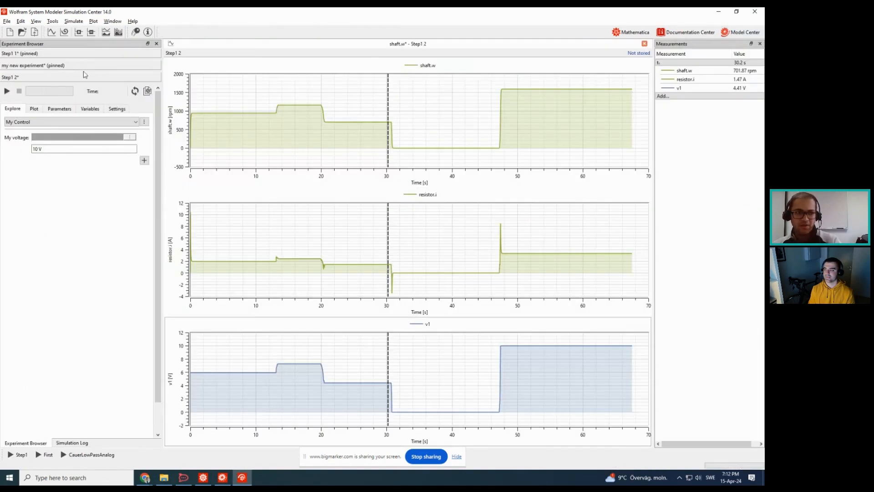
# Show the pinned Step1 1 experiment's model in Model Center and clear the diagram selection
pyautogui.rightClick(63, 56)
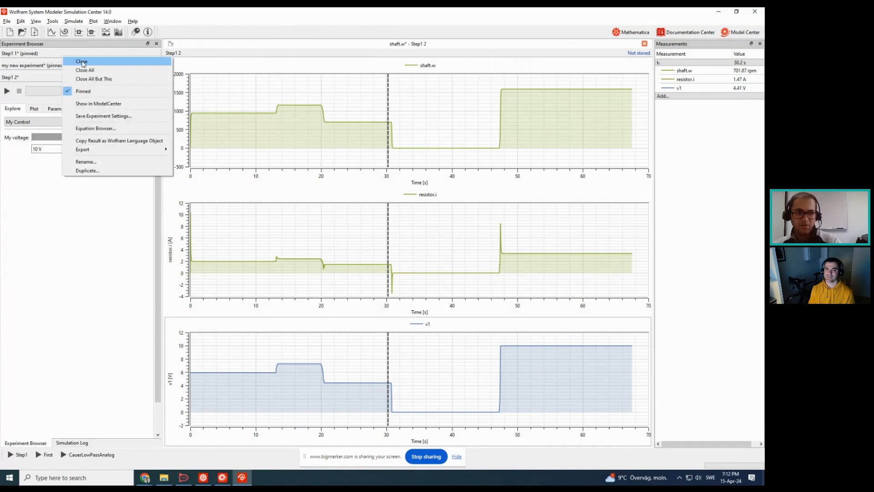
pyautogui.click(100, 107)
pyautogui.click(383, 289)
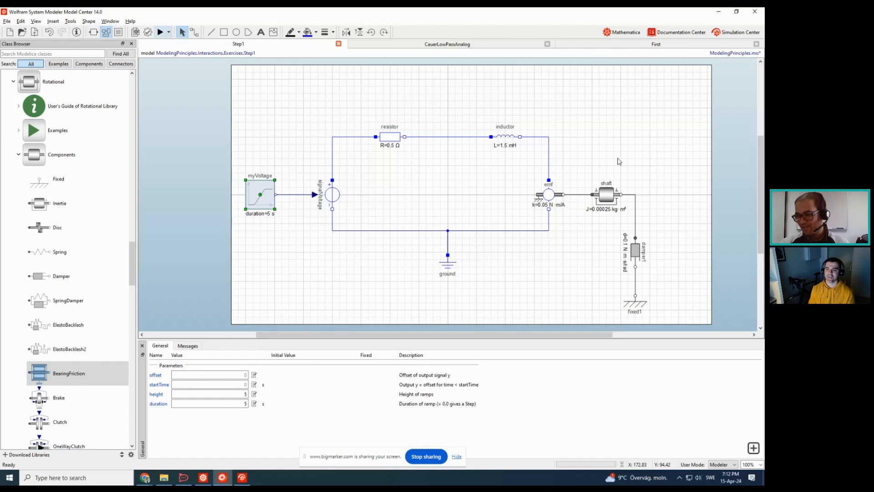
pyautogui.click(647, 157)
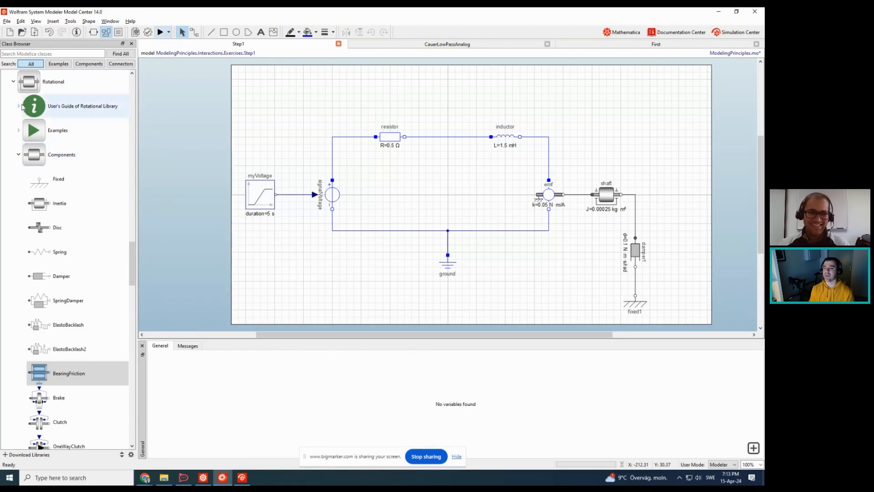
# Collapse the Rotational library in the class tree and locate the ModelingPrinciples Interactions exercises
pyautogui.click(14, 81)
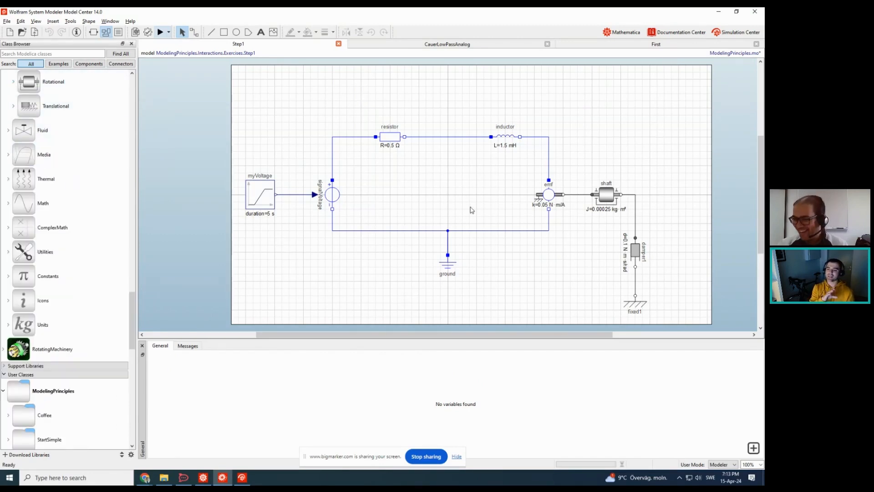
pyautogui.click(594, 171)
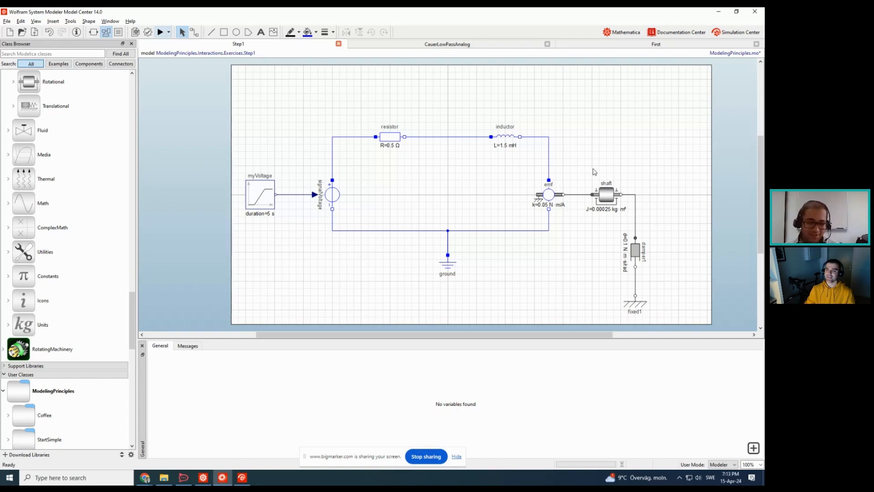
pyautogui.scroll(-4, 76, 274)
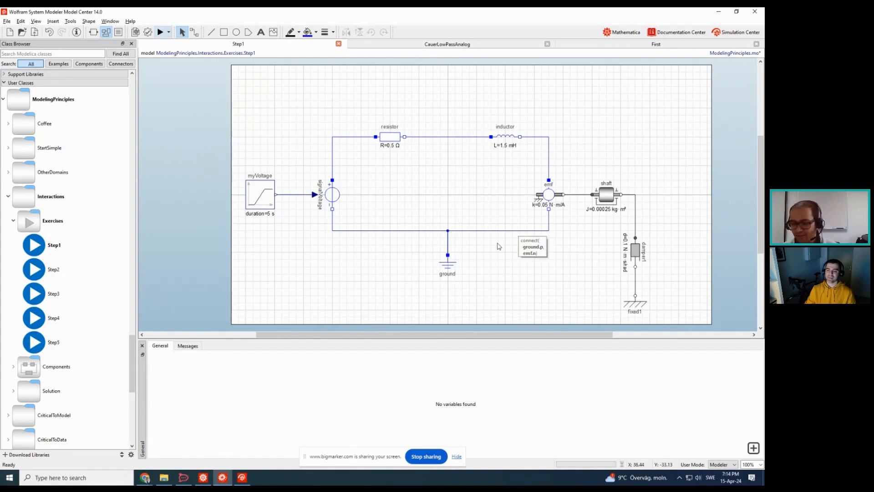
# Expand the Sources package of the Mechanics Rotational library in the class tree, with its Components package collapsed
pyautogui.scroll(-3, 45, 351)
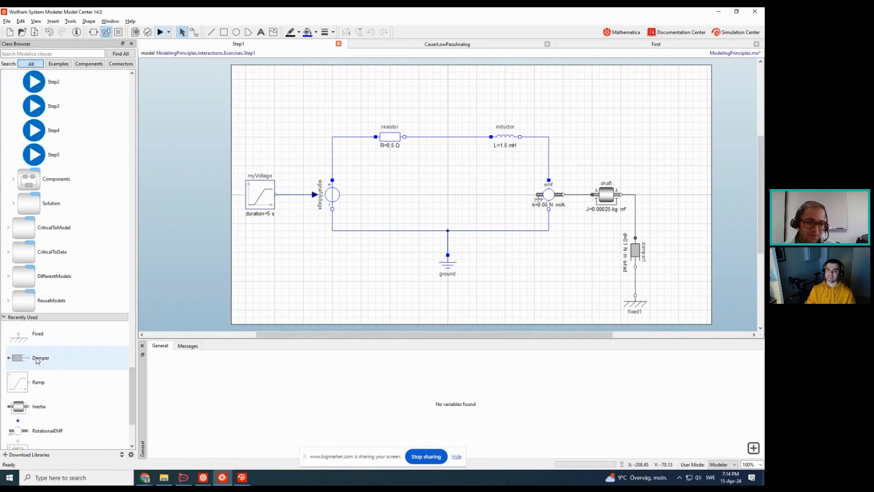
pyautogui.scroll(10, 41, 358)
pyautogui.scroll(5, 27, 346)
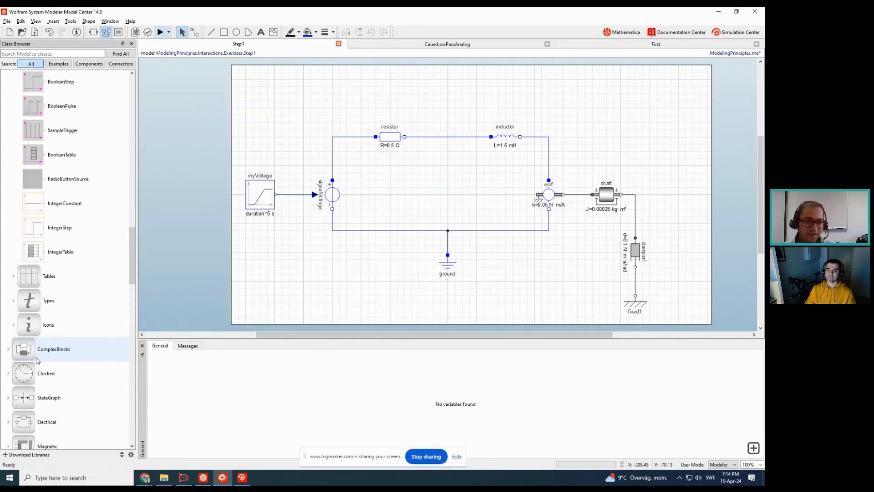
pyautogui.scroll(-2, 18, 304)
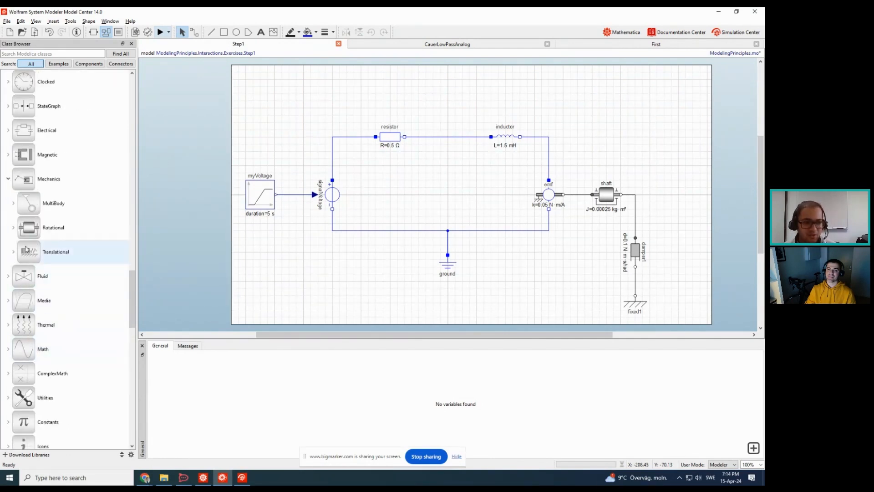
pyautogui.click(14, 228)
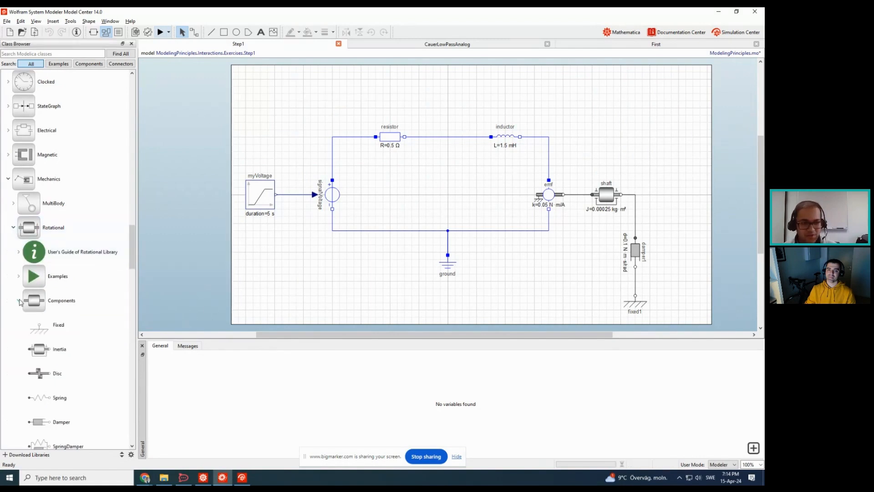
pyautogui.click(18, 300)
pyautogui.scroll(-2, 23, 295)
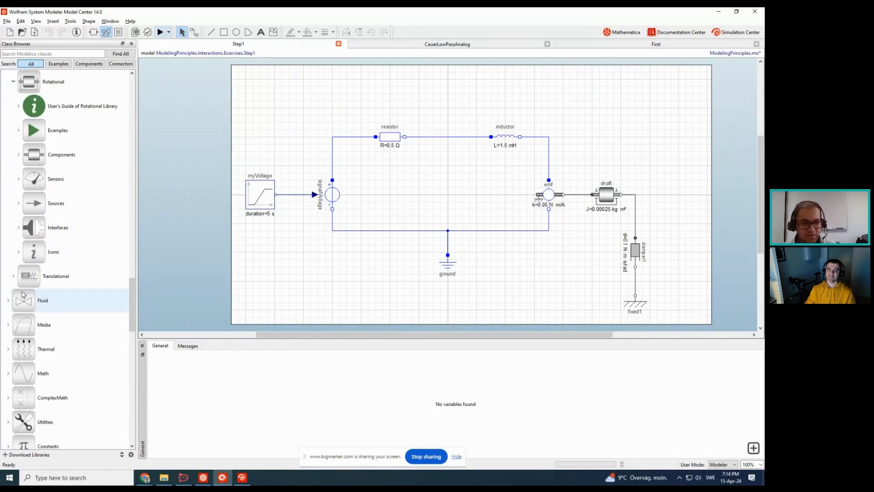
pyautogui.click(18, 203)
pyautogui.scroll(-1, 54, 291)
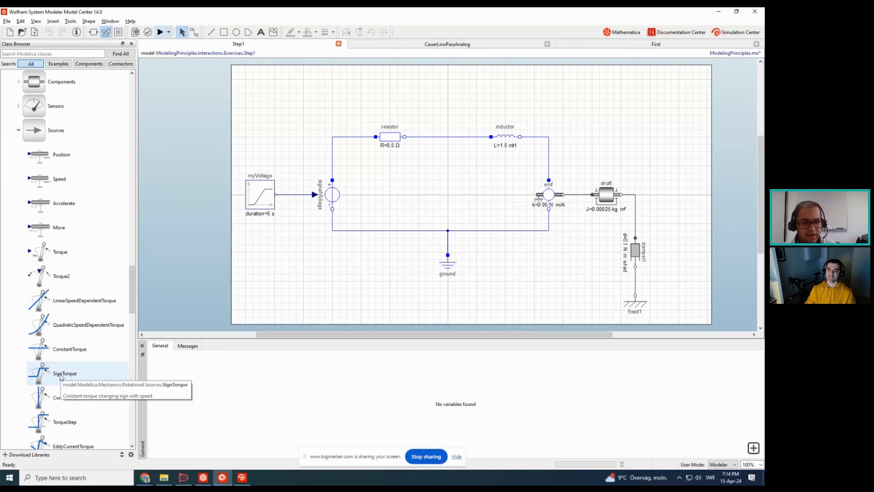
# Add a Rotational Torque source to the right of the shaft and mirror it horizontally so its flange faces the shaft
pyautogui.scroll(-1, 61, 377)
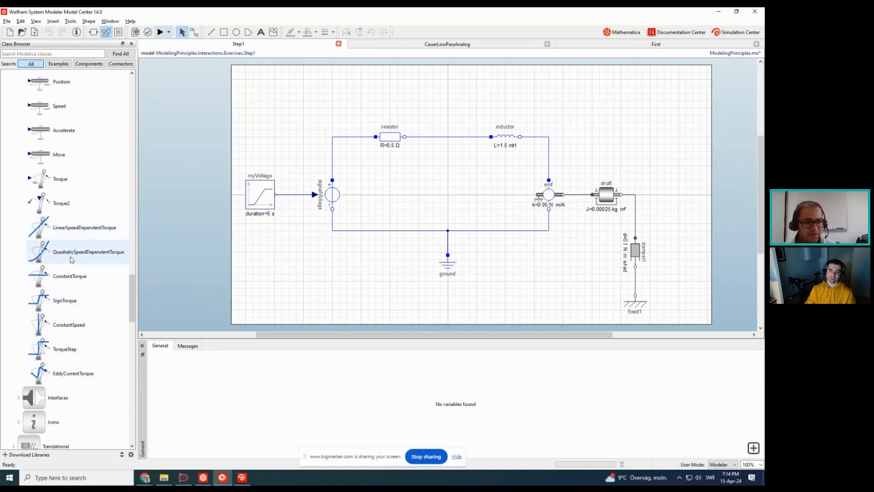
pyautogui.moveTo(68, 275)
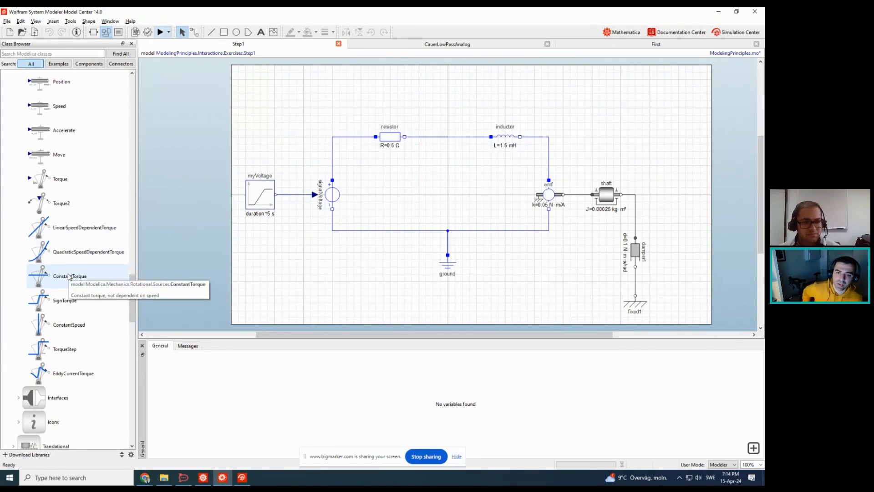
pyautogui.moveTo(69, 276); pyautogui.dragTo(104, 278)
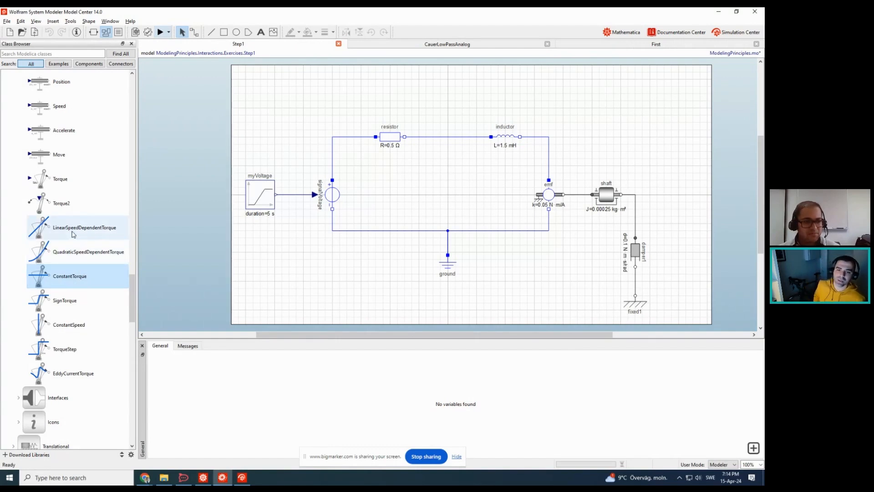
pyautogui.scroll(1, 75, 266)
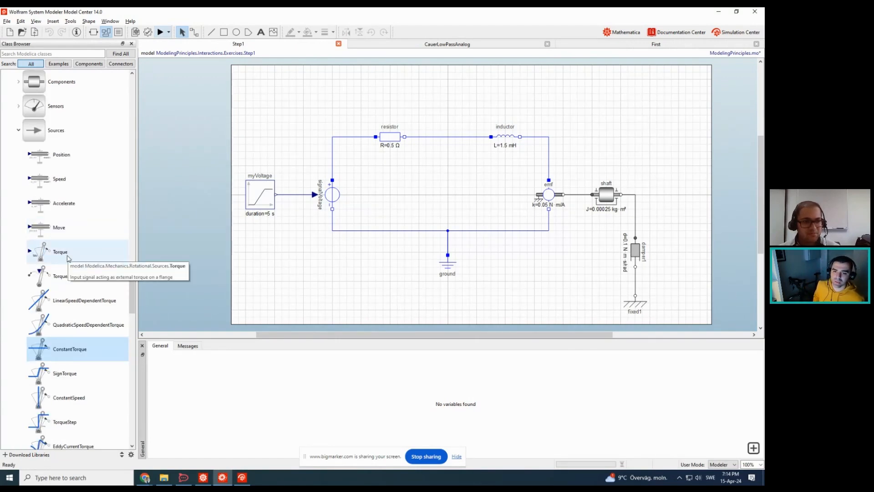
pyautogui.moveTo(68, 258); pyautogui.dragTo(758, 194)
pyautogui.click(712, 194)
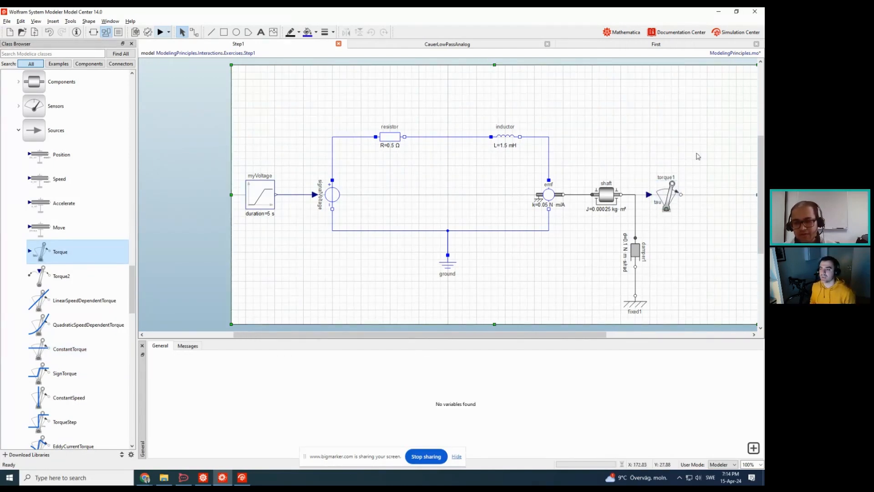
pyautogui.click(683, 195)
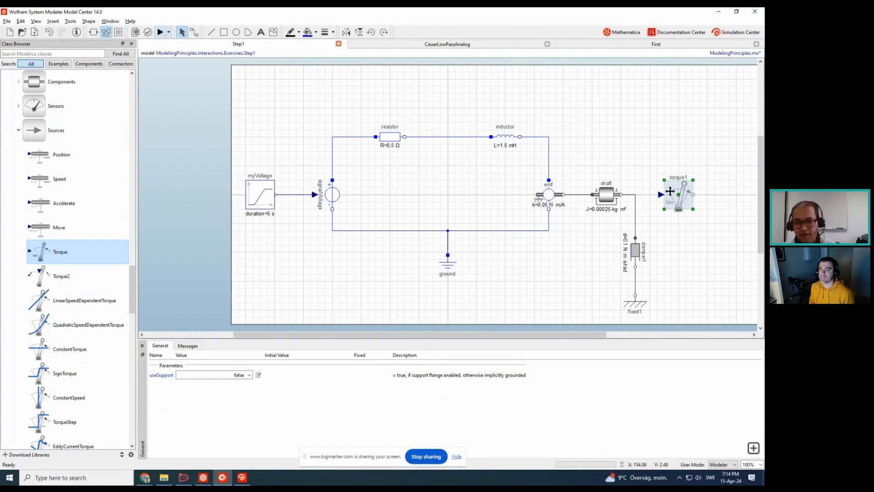
pyautogui.click(346, 32)
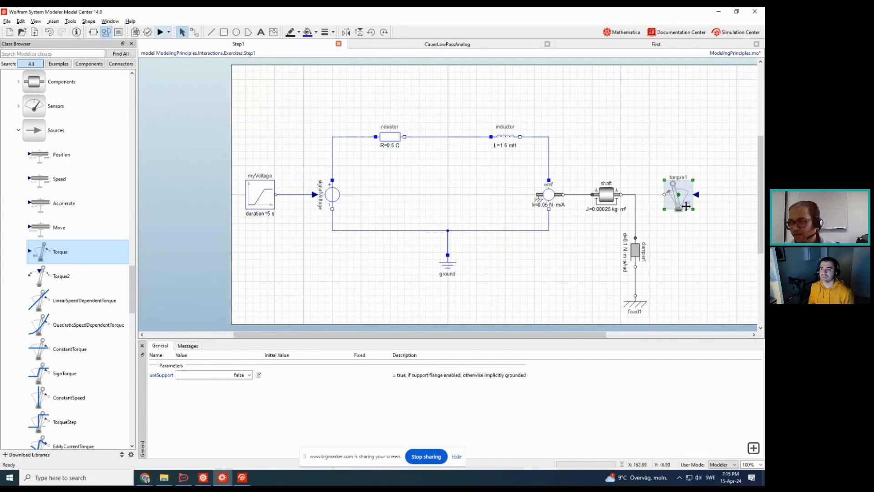
pyautogui.click(690, 246)
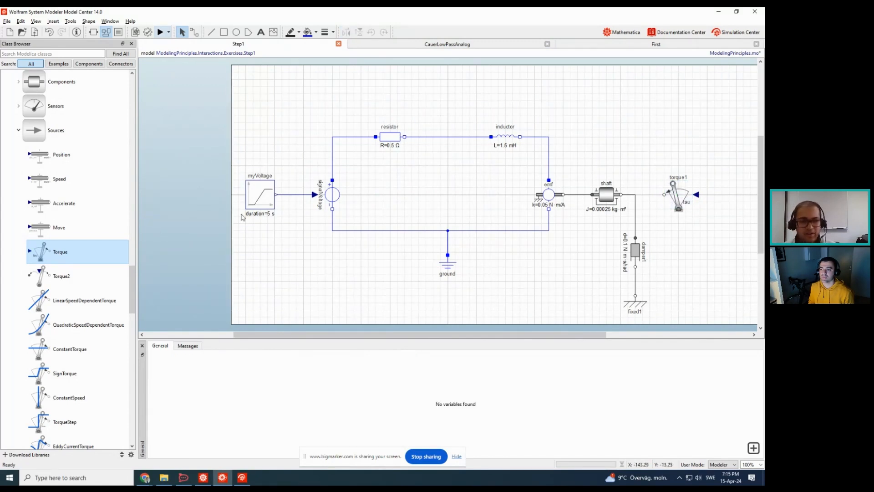
# Duplicate the myVoltage ramp to the right of torque1 and mirror the copy horizontally so its output faces the torque source
pyautogui.click(263, 197)
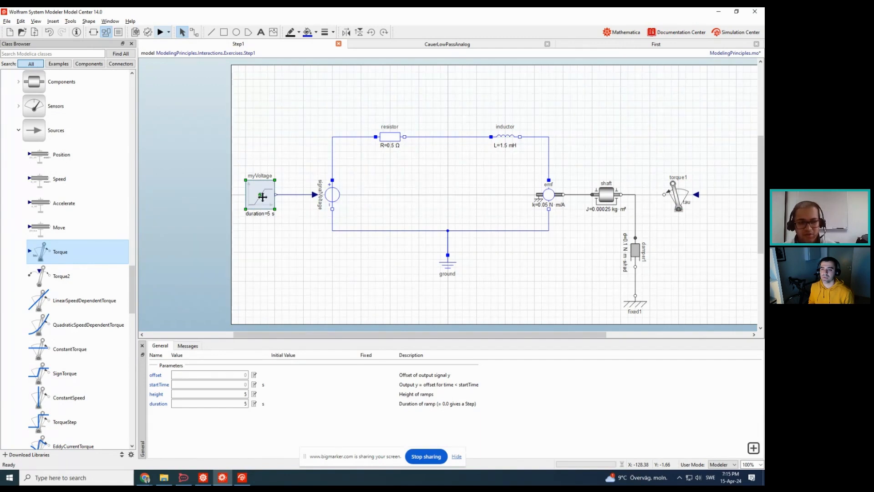
pyautogui.moveTo(263, 197); pyautogui.dragTo(736, 197)
pyautogui.click(529, 272)
pyautogui.moveTo(528, 335); pyautogui.dragTo(556, 334)
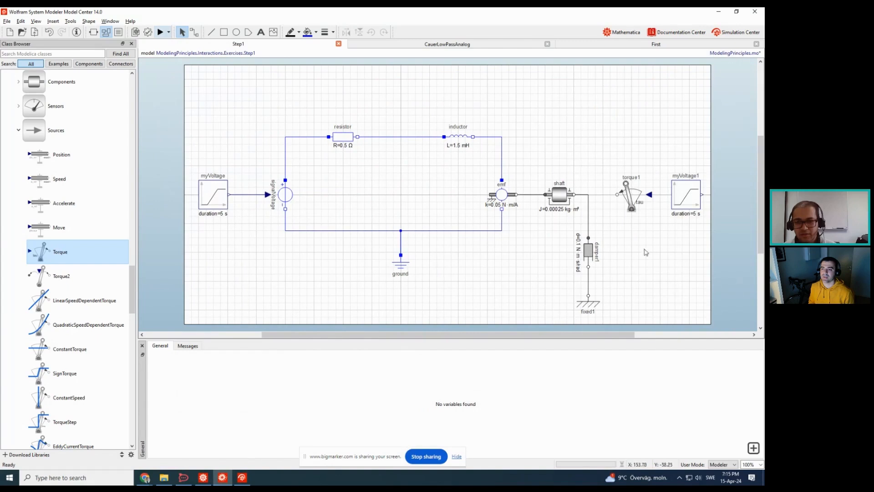
pyautogui.click(687, 202)
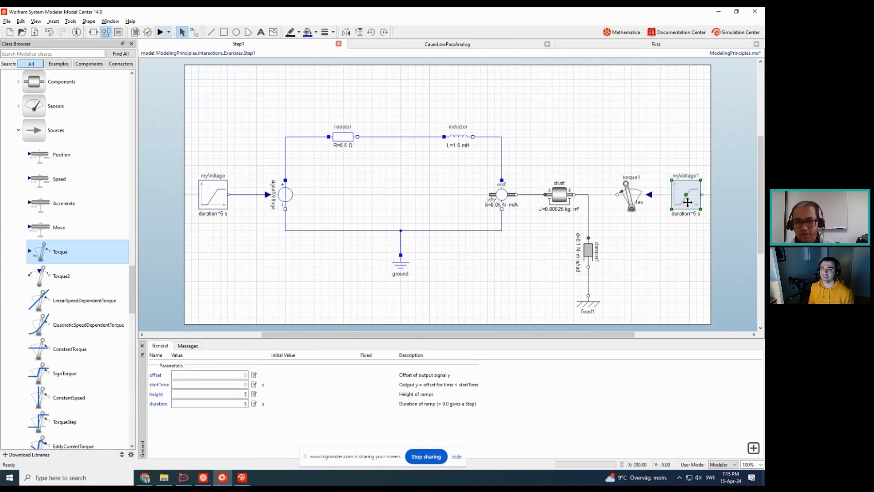
pyautogui.click(348, 34)
pyautogui.moveTo(685, 199); pyautogui.dragTo(689, 200)
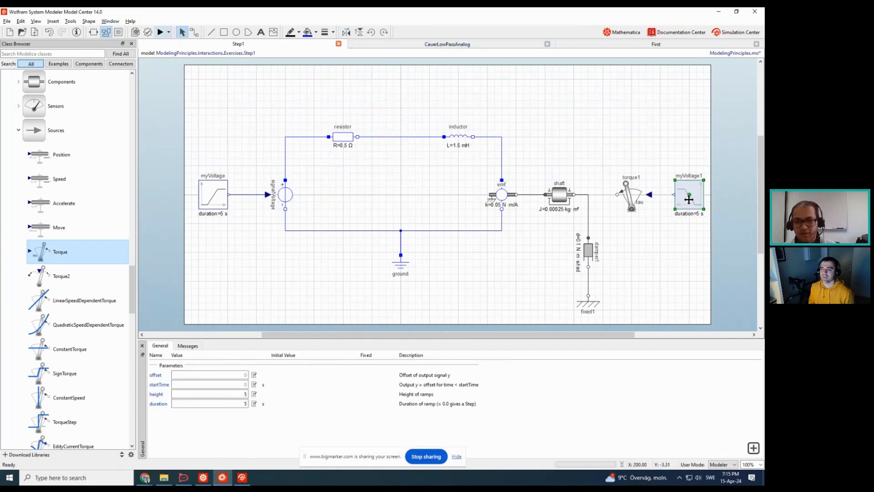
# Rename the copied ramp as myTorque and connect it through torque1 to the right flange of the shaft
pyautogui.press('F2')
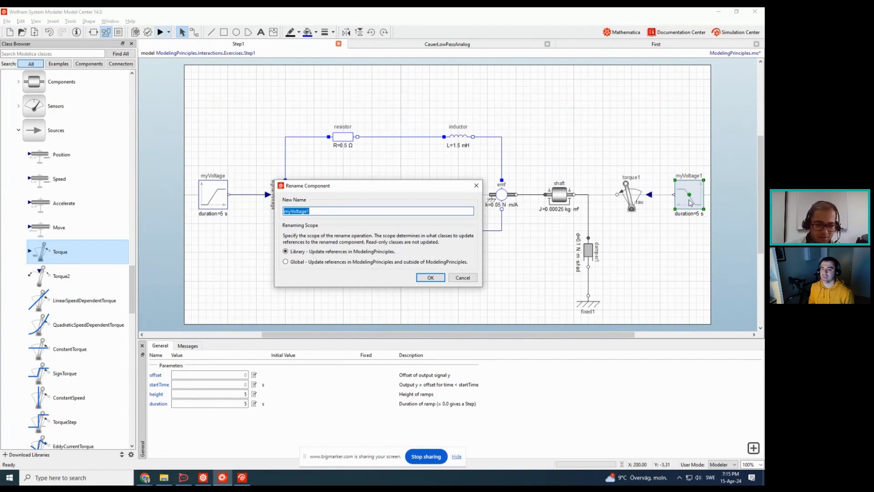
pyautogui.write('myTor')
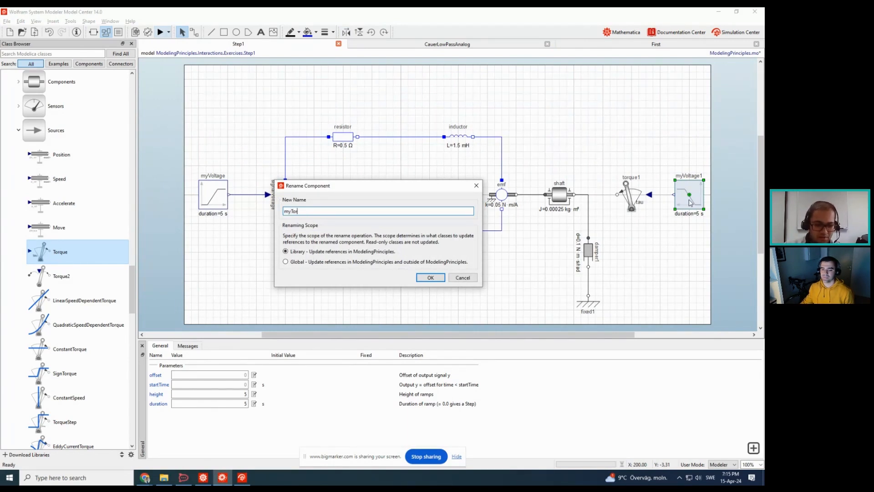
pyautogui.write('que')
pyautogui.press('Return')
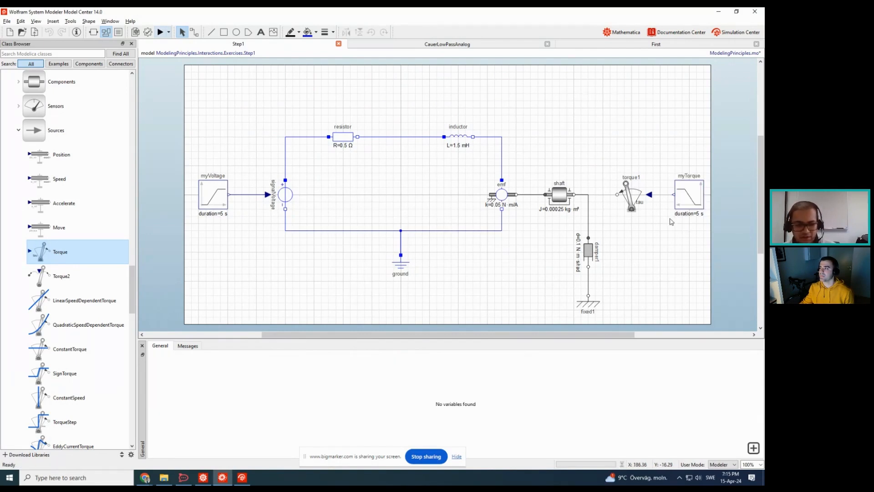
pyautogui.moveTo(673, 195); pyautogui.dragTo(575, 195)
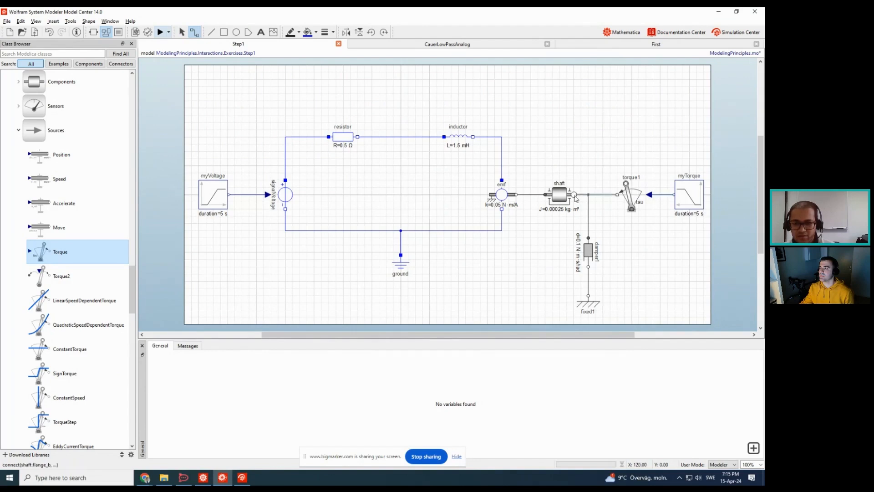
# Set the myTorque ramp's height to 1 and its duration to 10 s
pyautogui.click(695, 209)
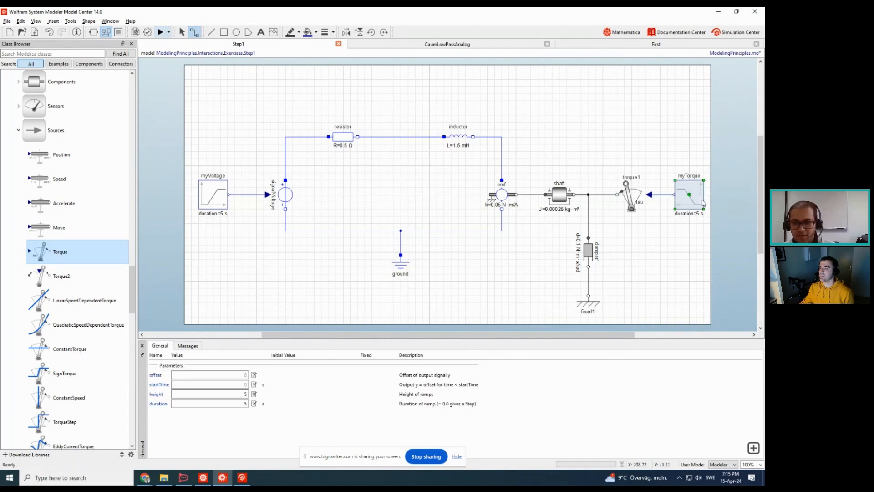
pyautogui.click(237, 394)
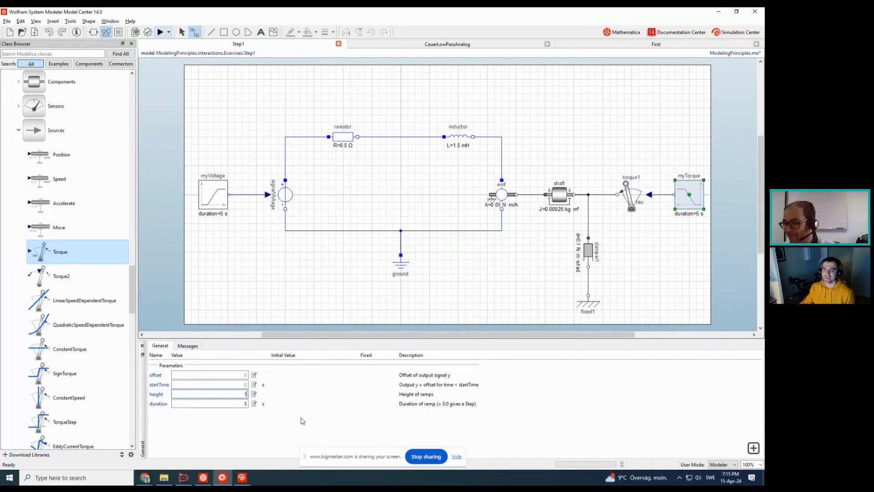
pyautogui.press('Return')
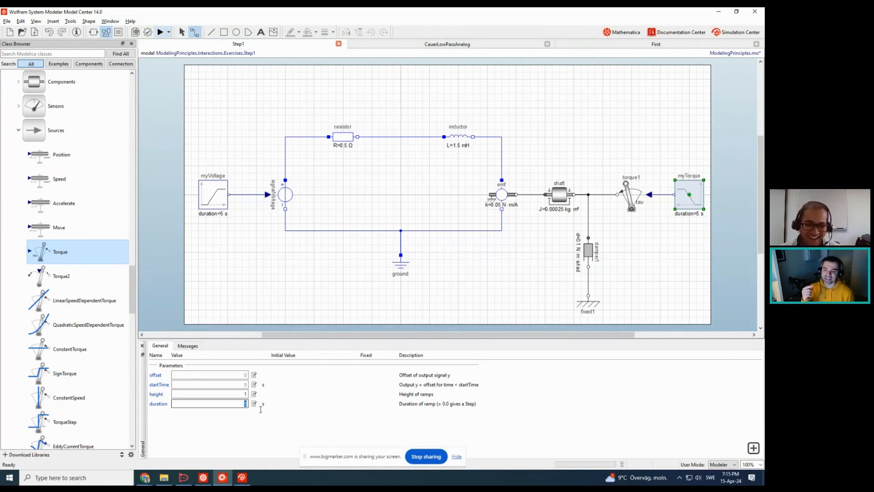
pyautogui.write('10')
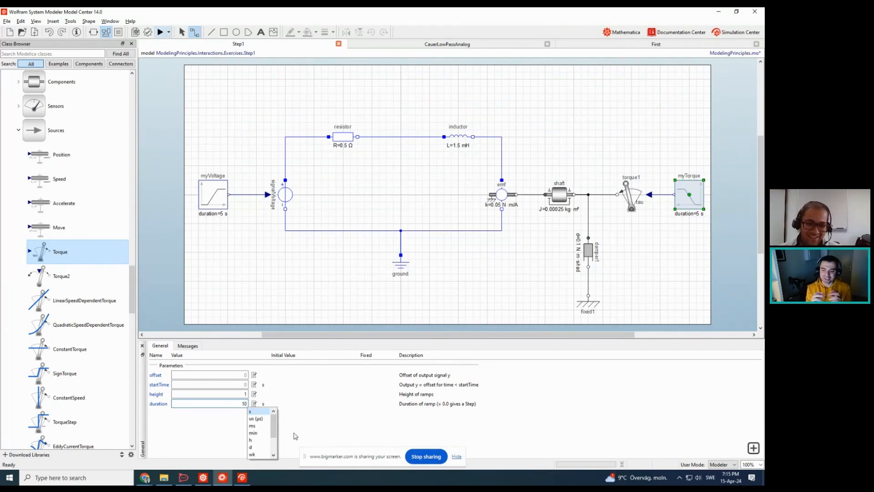
pyautogui.press('Return')
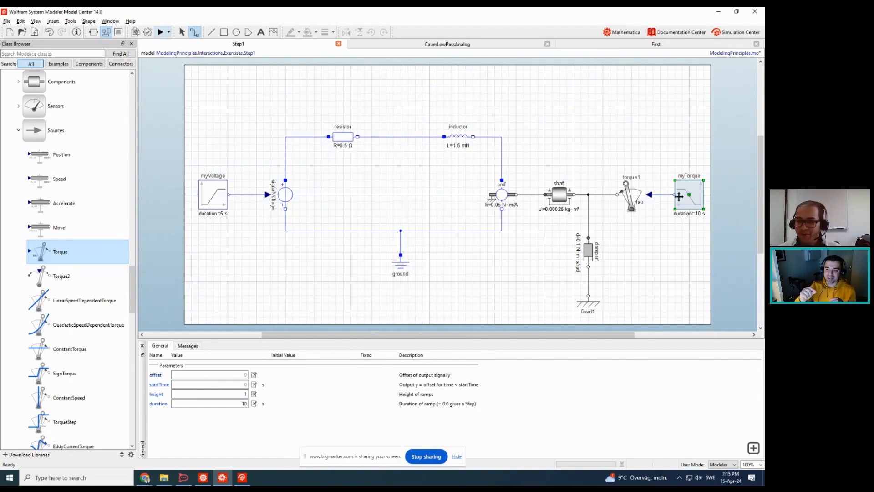
# Delete the myTorque ramp and create a tau1 input connector wired to torque1's signal input
pyautogui.moveTo(665, 155); pyautogui.dragTo(714, 230)
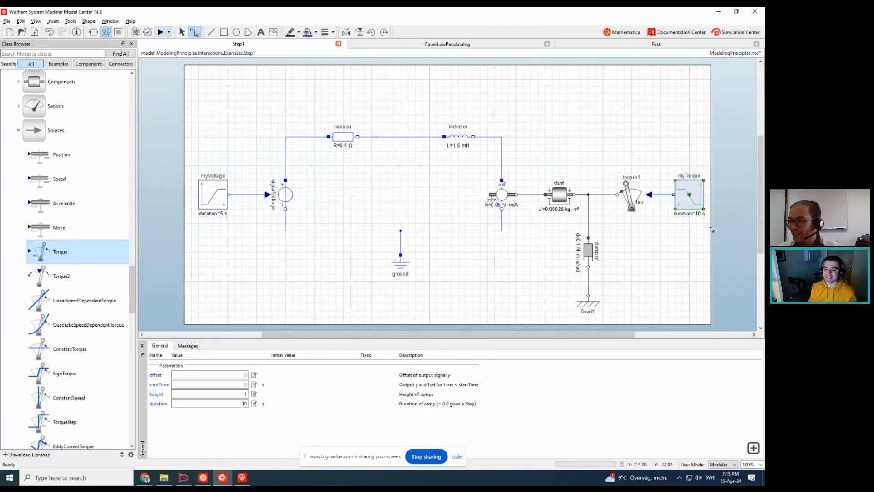
pyautogui.press('Delete')
pyautogui.moveTo(650, 194); pyautogui.dragTo(674, 197)
pyautogui.click(710, 223)
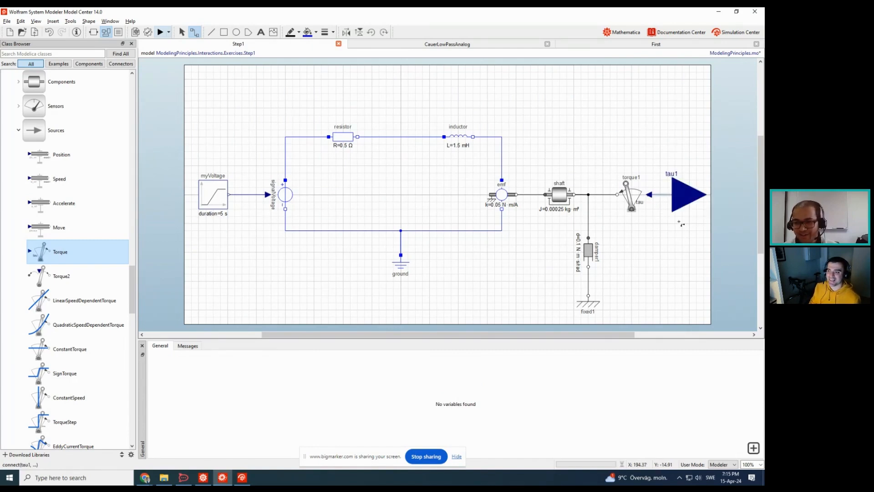
# Mirror the tau1 input connector horizontally and move it slightly to the right so it points at torque1
pyautogui.click(682, 181)
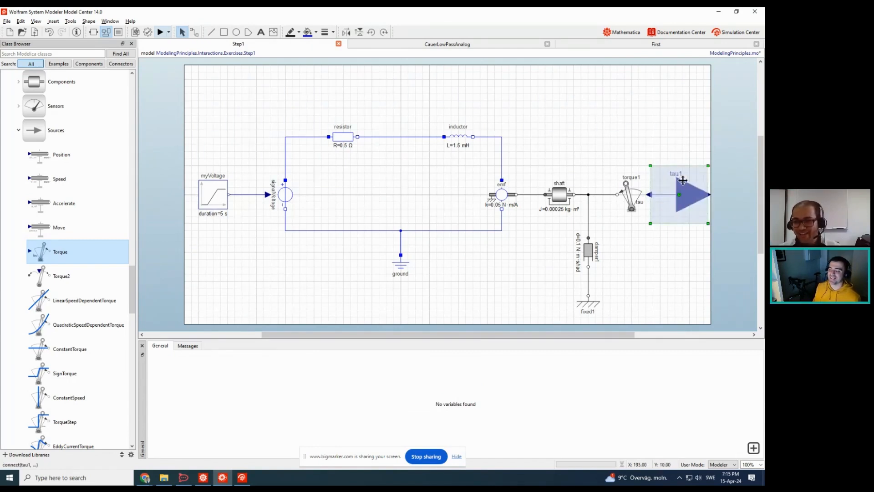
pyautogui.click(349, 35)
pyautogui.moveTo(677, 180); pyautogui.dragTo(695, 180)
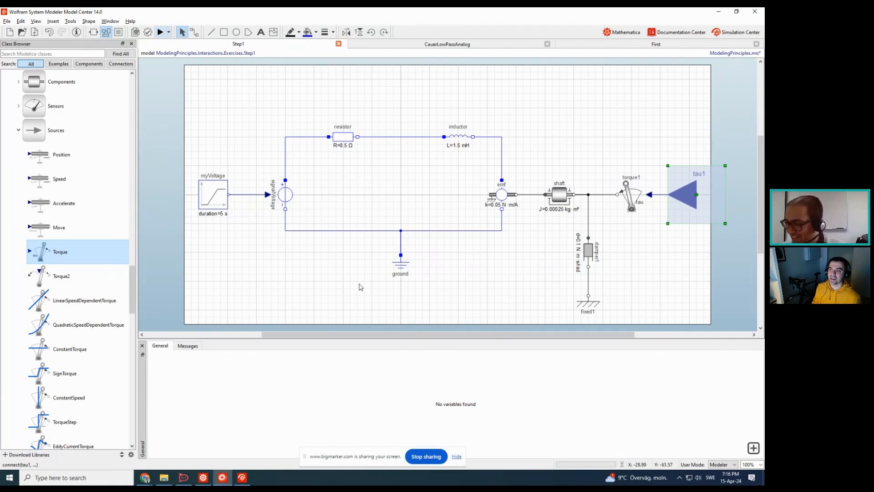
pyautogui.click(333, 286)
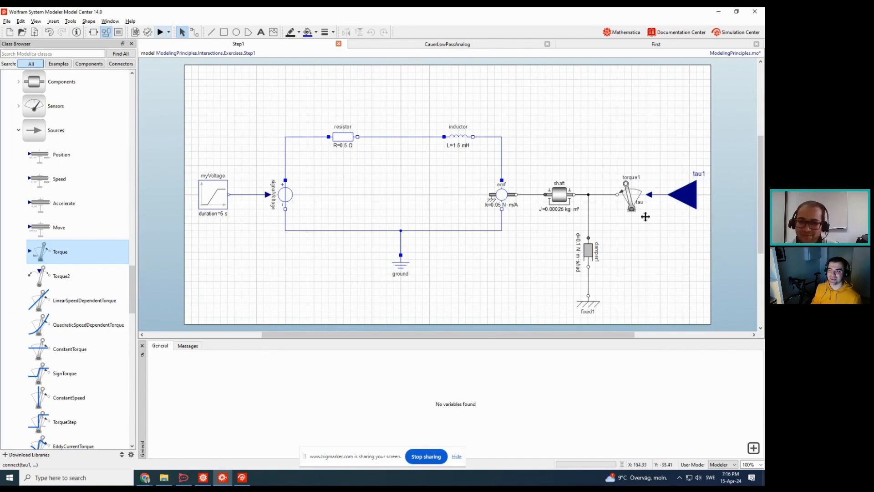
# Review the Step1 model's experiment settings, including stop time and real-time synchronization, and accept them
pyautogui.click(687, 198)
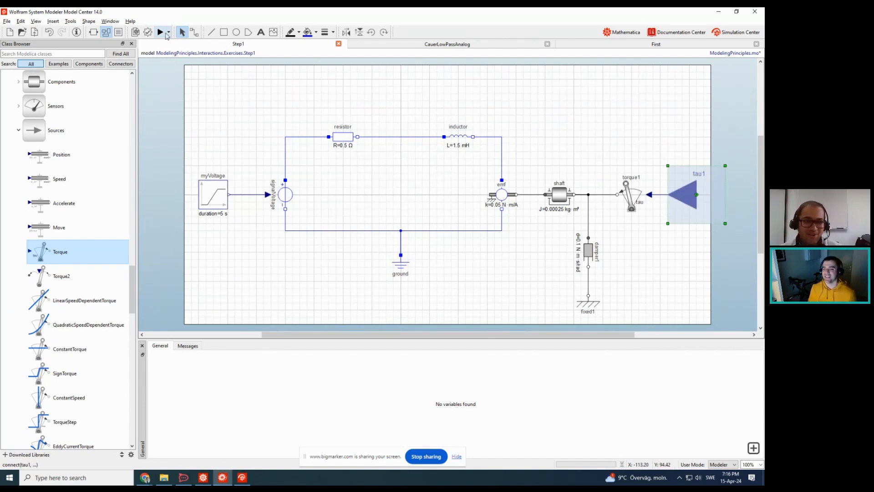
pyautogui.click(167, 34)
pyautogui.click(184, 44)
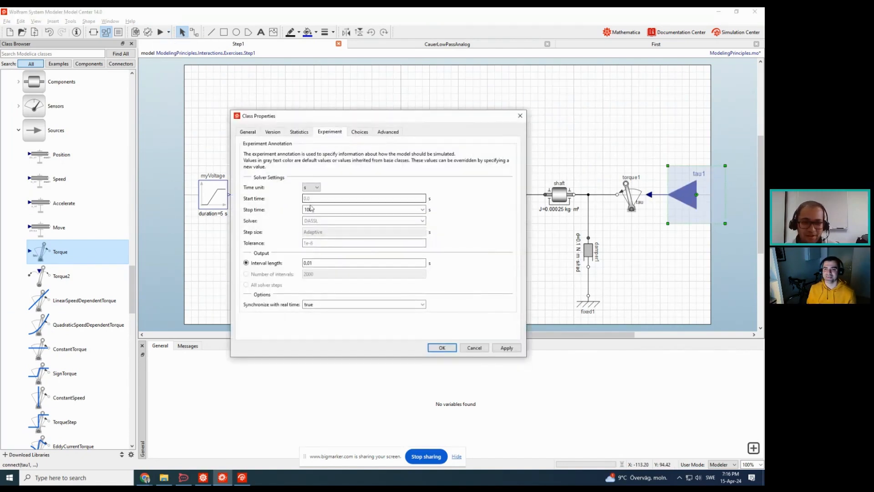
pyautogui.click(440, 347)
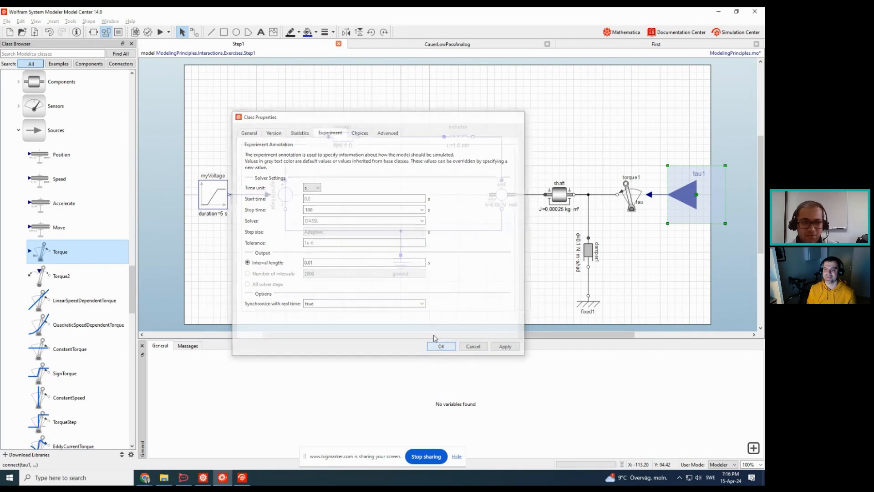
# Simulate the Step1 model in real time, stop the run, restart it and pause it shortly after the start
pyautogui.click(160, 33)
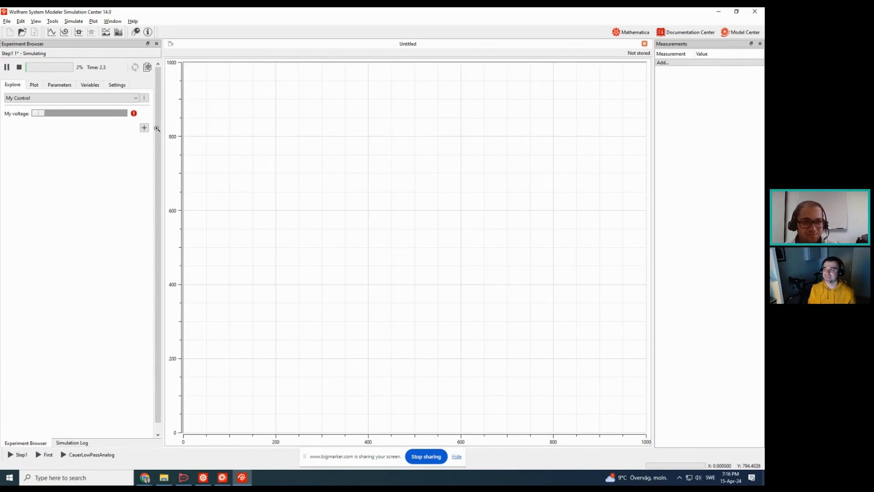
pyautogui.click(144, 114)
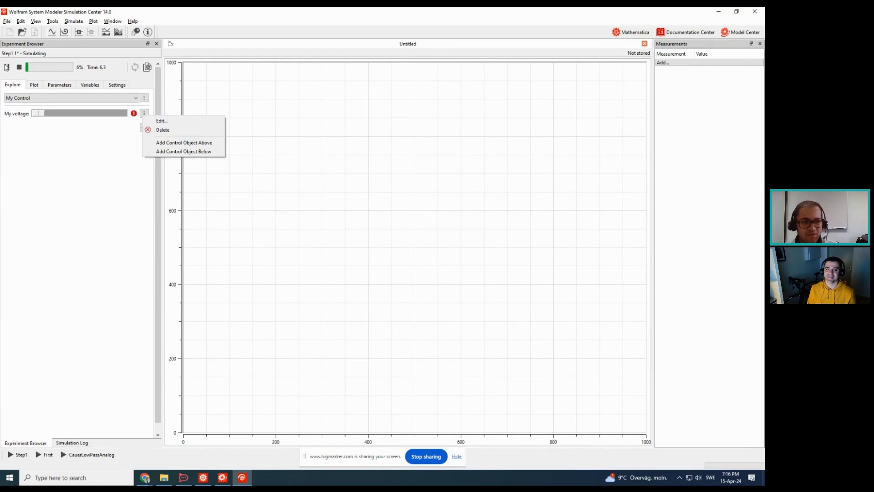
pyautogui.click(20, 67)
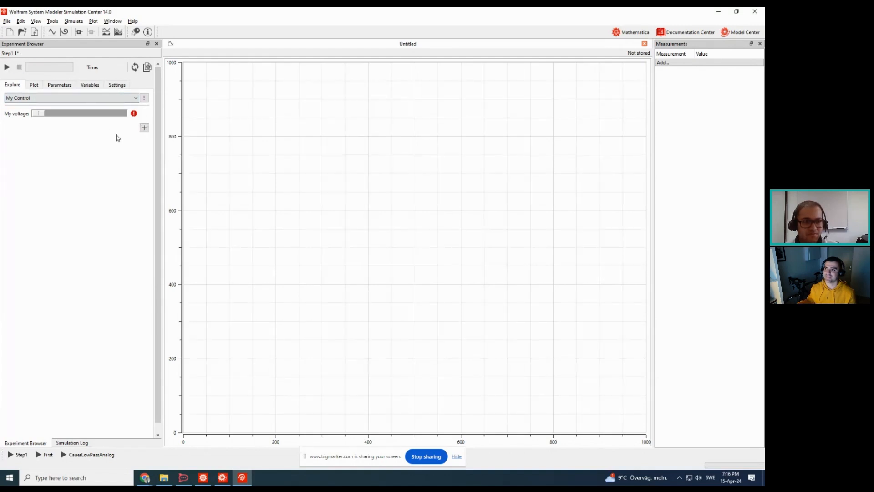
pyautogui.click(7, 68)
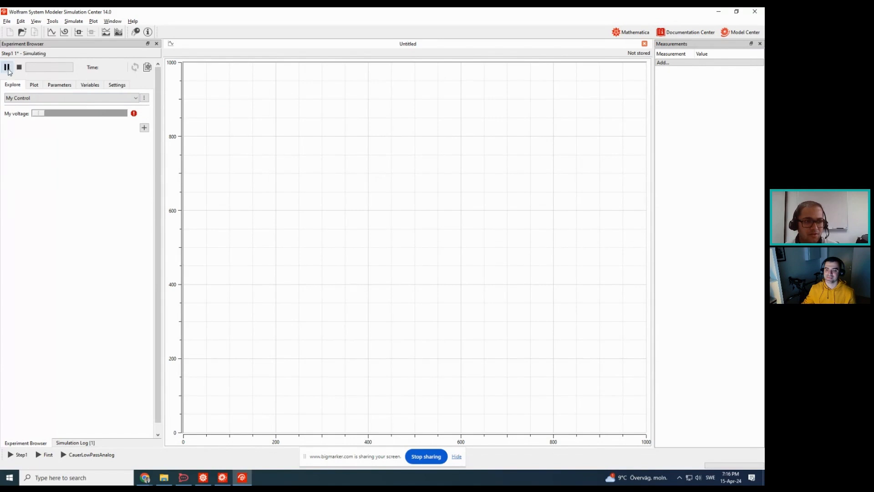
pyautogui.click(7, 67)
# Delete the My voltage control and begin a new control object for tau1 labelled "disturbance"
pyautogui.click(144, 114)
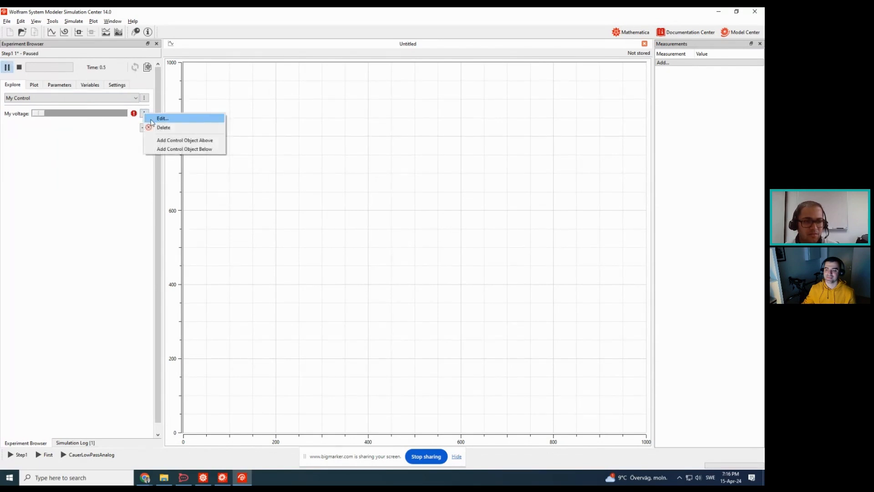
pyautogui.click(152, 124)
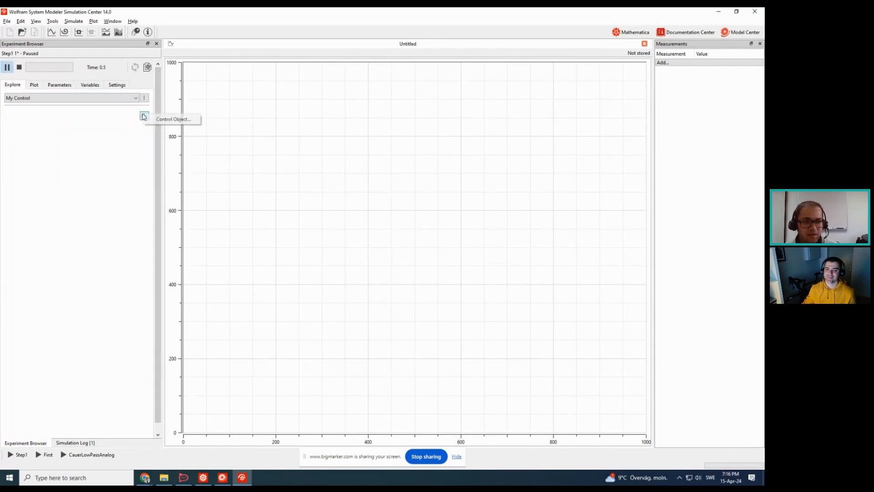
pyautogui.click(144, 115)
pyautogui.click(340, 206)
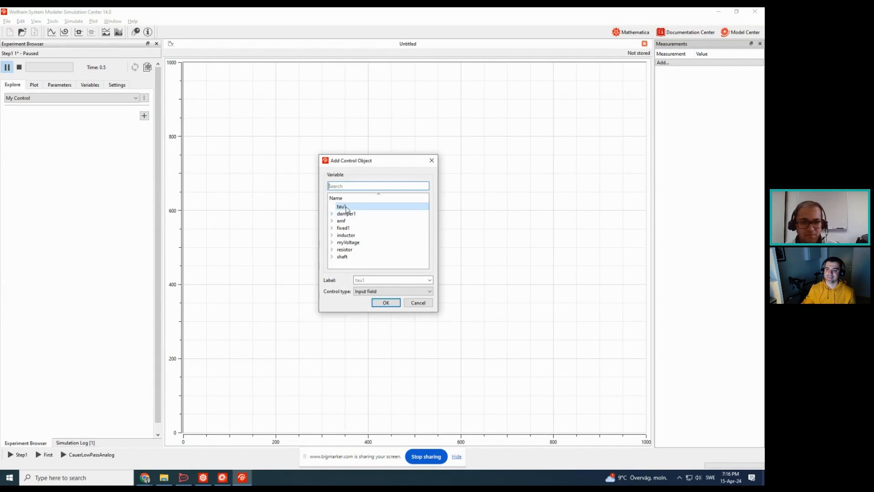
pyautogui.click(370, 281)
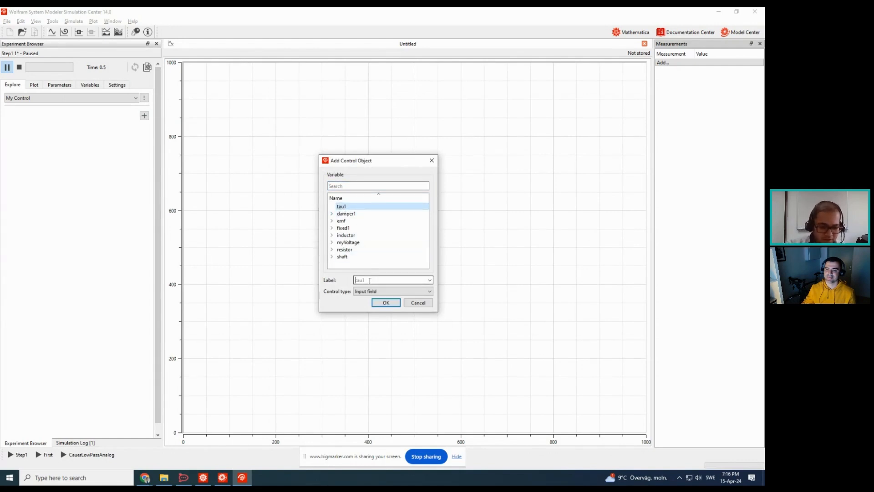
pyautogui.write('disturbance')
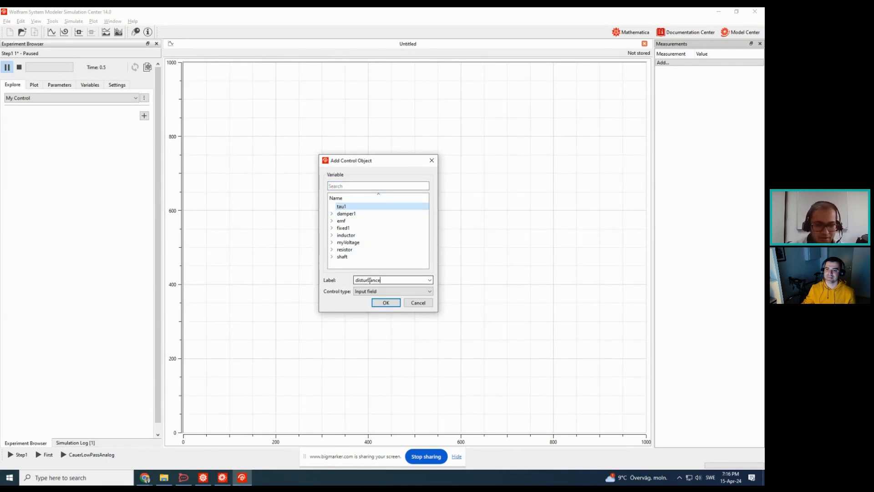
# Make the disturbance control a slider ranging from 0 to 5 N.m and add it to My Control
pyautogui.click(373, 292)
pyautogui.click(373, 306)
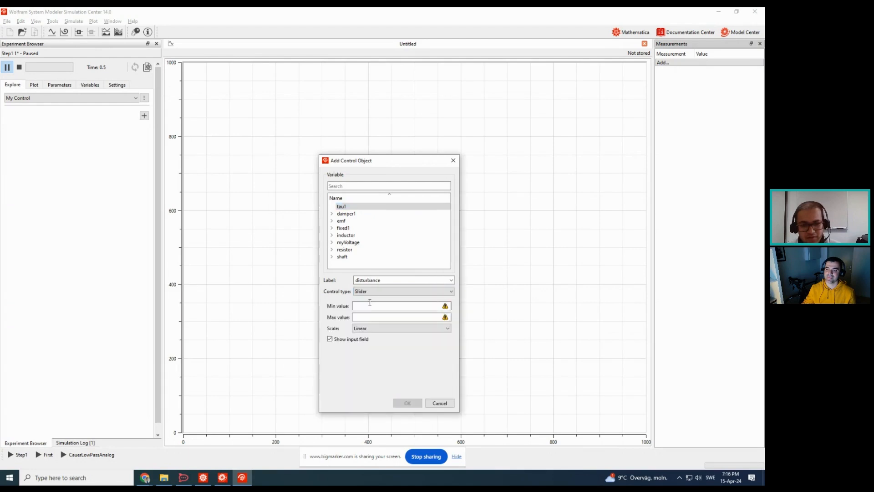
pyautogui.click(371, 308)
pyautogui.write('0')
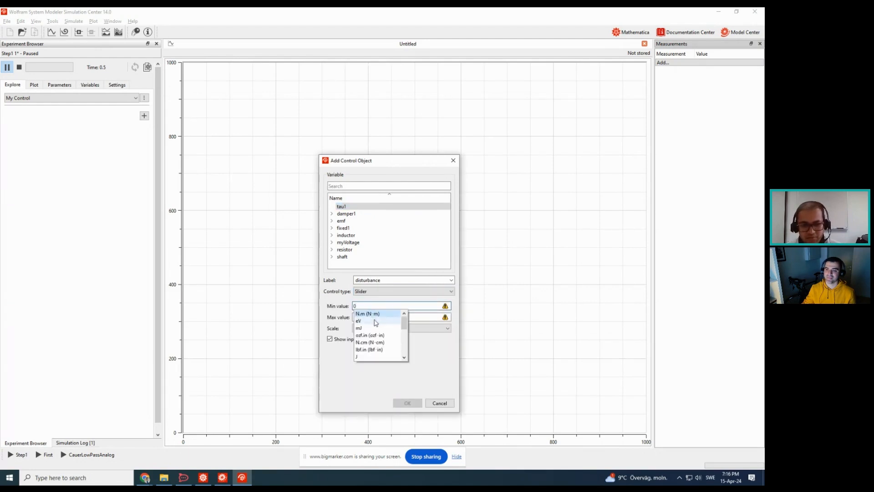
pyautogui.click(375, 314)
pyautogui.click(376, 316)
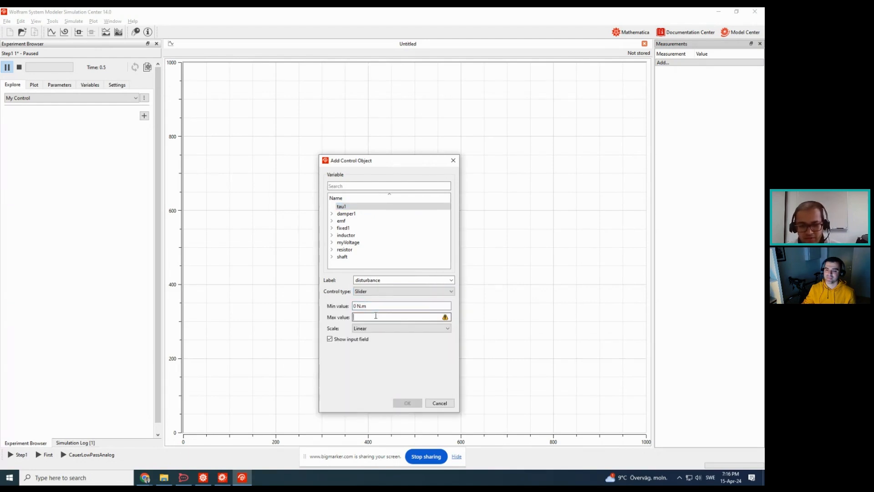
pyautogui.write('5')
pyautogui.click(378, 325)
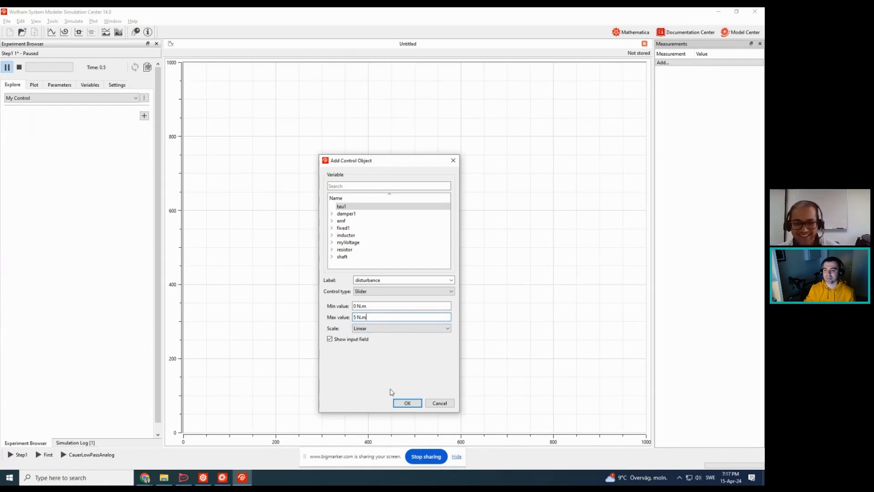
pyautogui.click(407, 403)
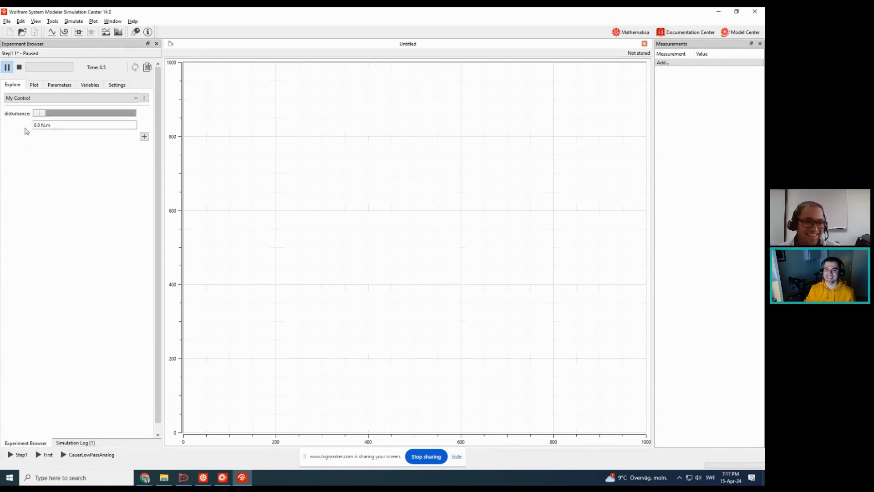
# Plot the shaft's angular velocity w and display it in rpm
pyautogui.click(34, 85)
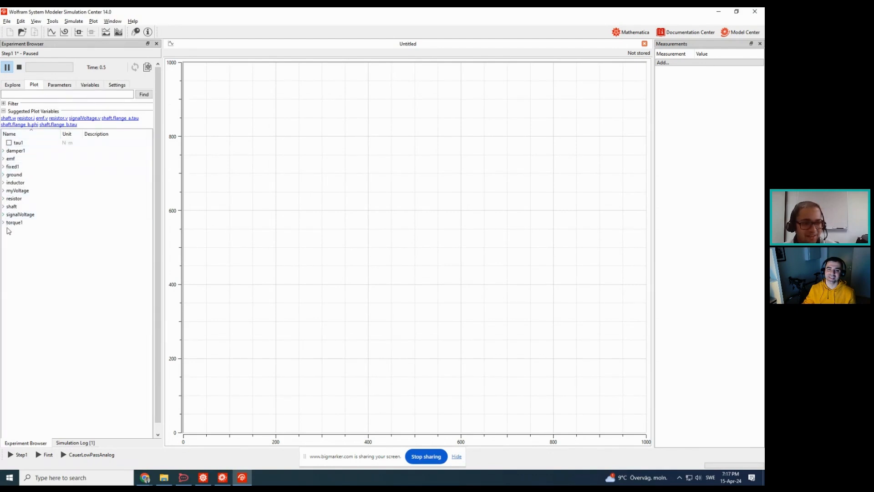
pyautogui.click(4, 207)
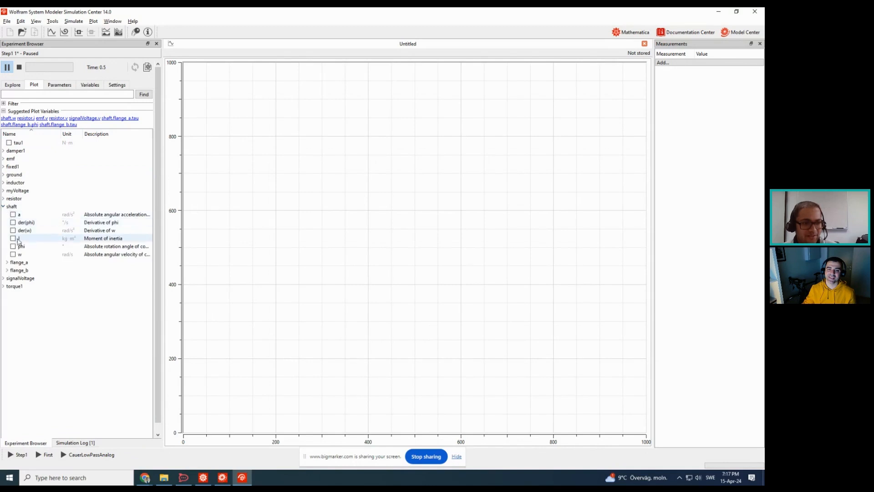
pyautogui.click(13, 254)
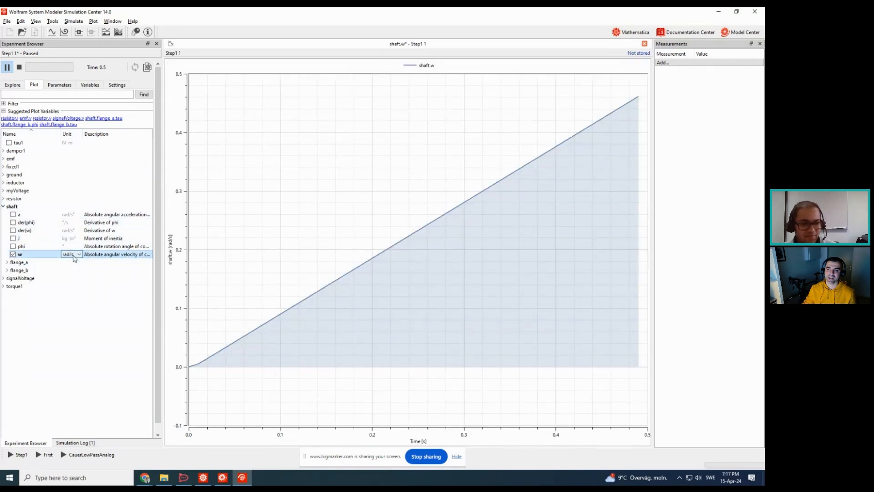
pyautogui.click(76, 256)
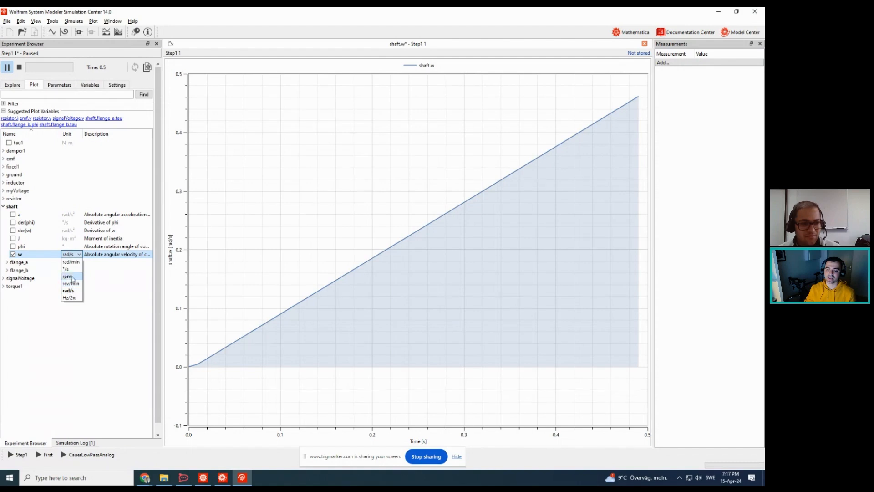
pyautogui.click(69, 276)
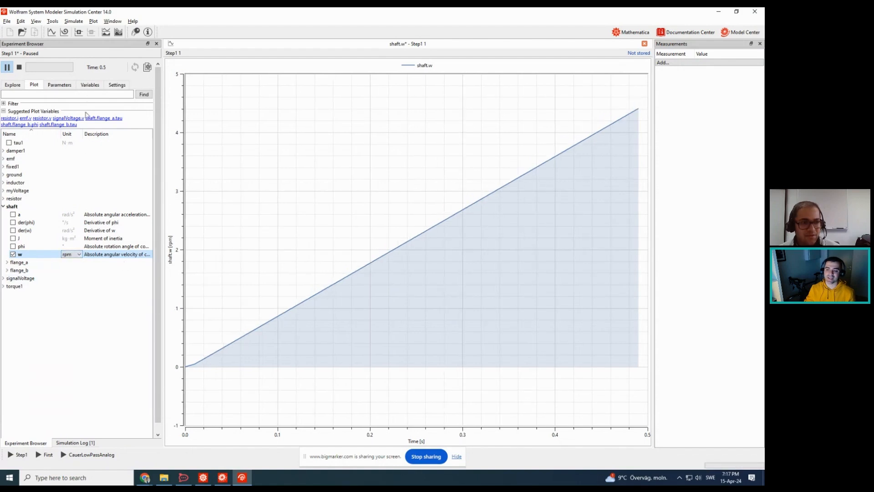
# Add a second subplot below the shaft speed and plot torque1's tau in it
pyautogui.click(78, 33)
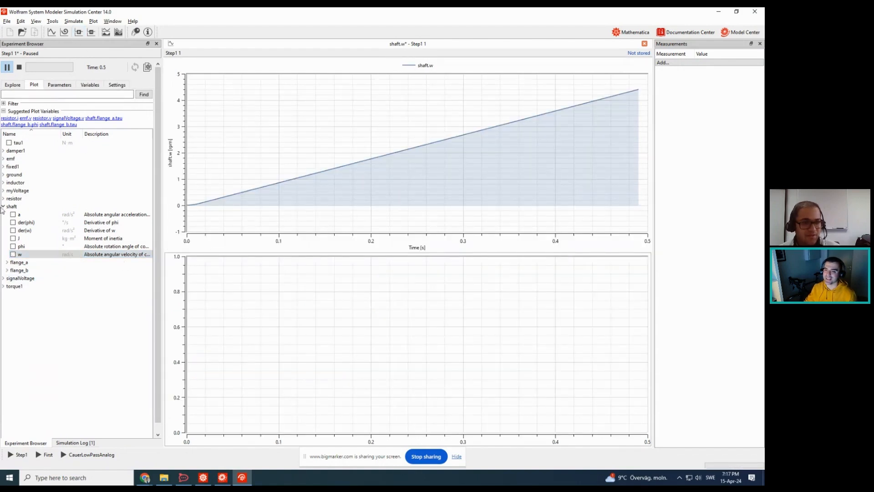
pyautogui.click(4, 207)
pyautogui.click(4, 221)
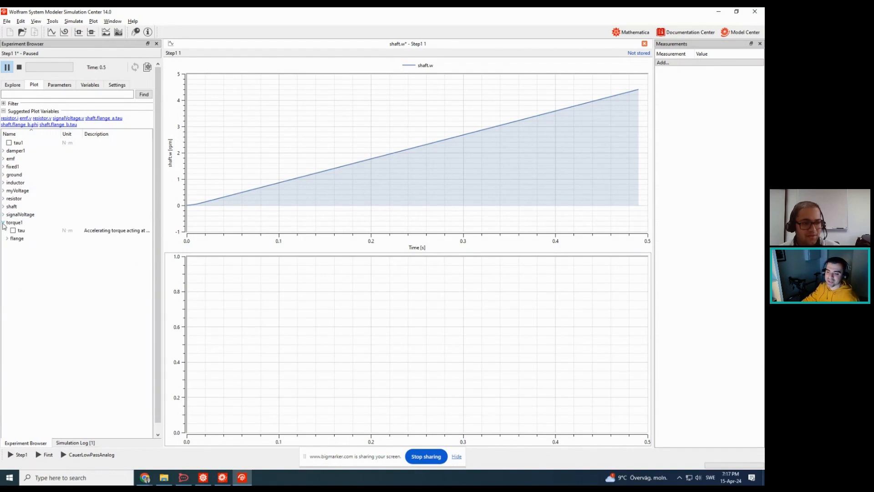
pyautogui.click(13, 231)
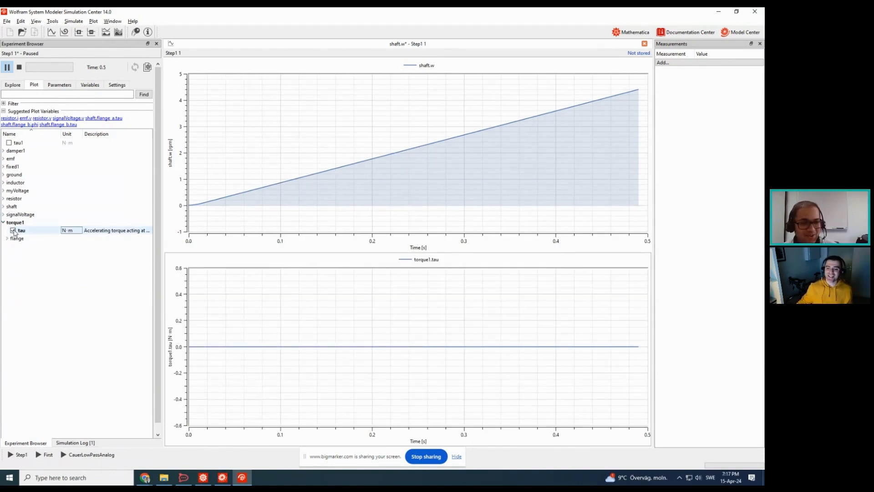
pyautogui.click(13, 231)
pyautogui.click(5, 222)
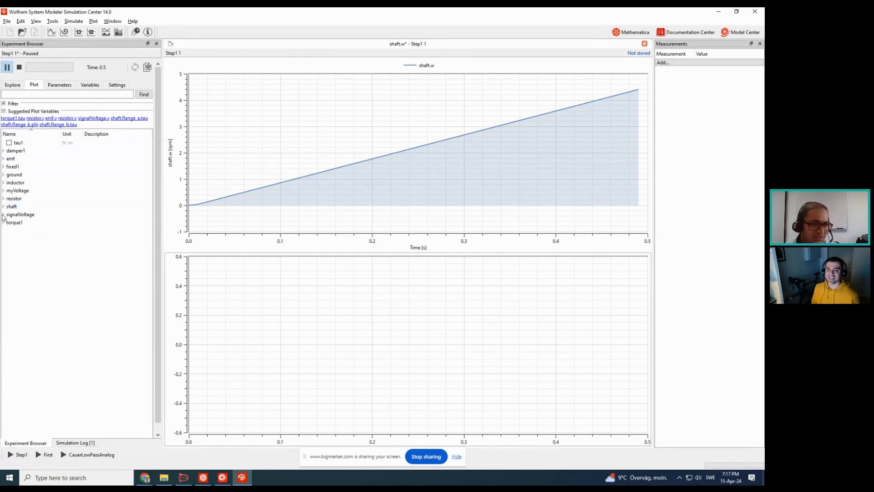
pyautogui.click(3, 222)
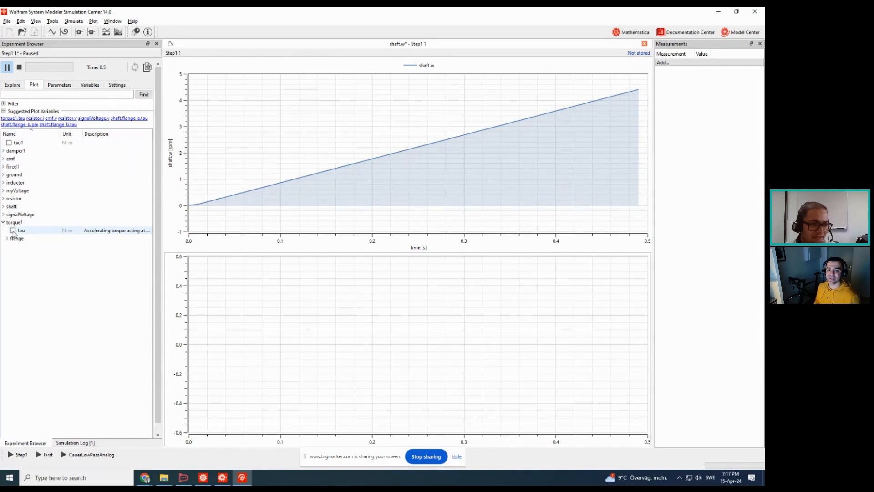
pyautogui.click(13, 230)
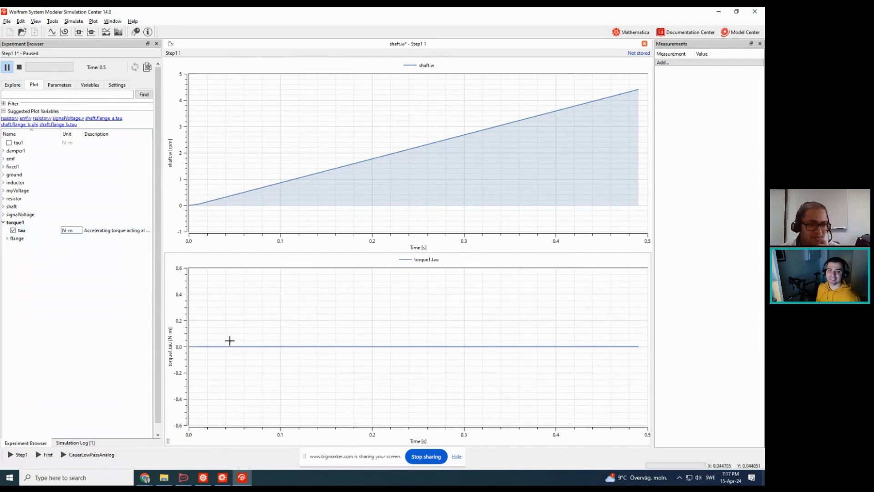
pyautogui.click(3, 223)
# Add a third subplot and plot the resistor current i in it
pyautogui.click(78, 32)
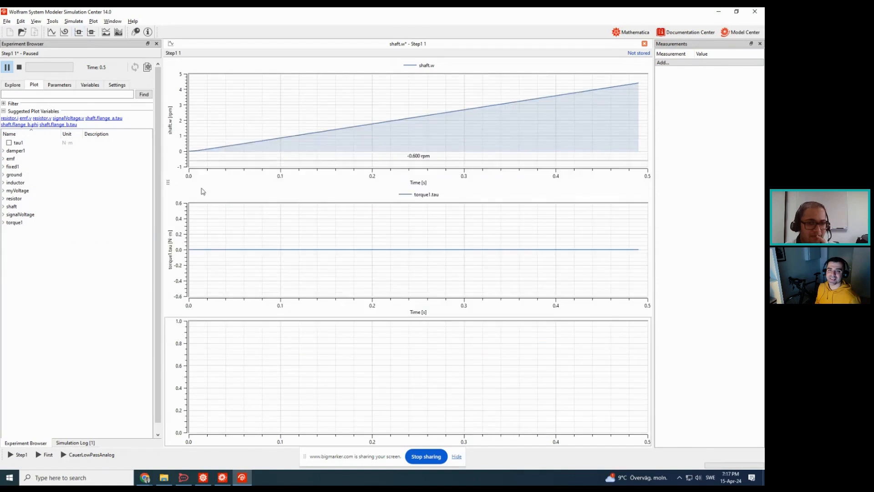
pyautogui.click(3, 199)
pyautogui.click(13, 214)
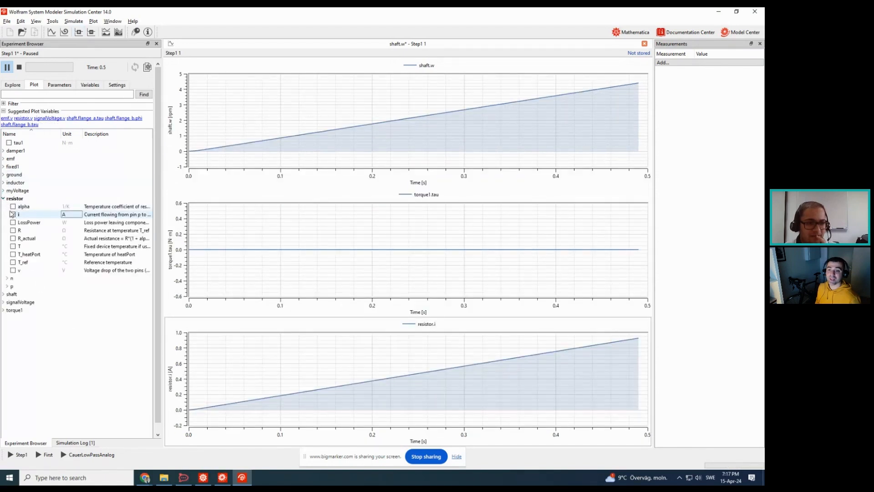
pyautogui.click(3, 199)
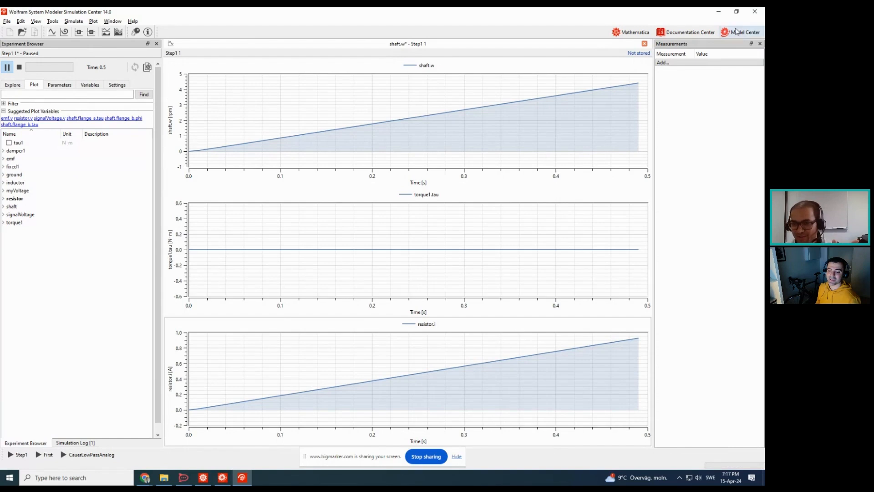
# Switch to Model Center and examine the myVoltage source in the Step1 diagram
pyautogui.click(740, 32)
pyautogui.click(213, 190)
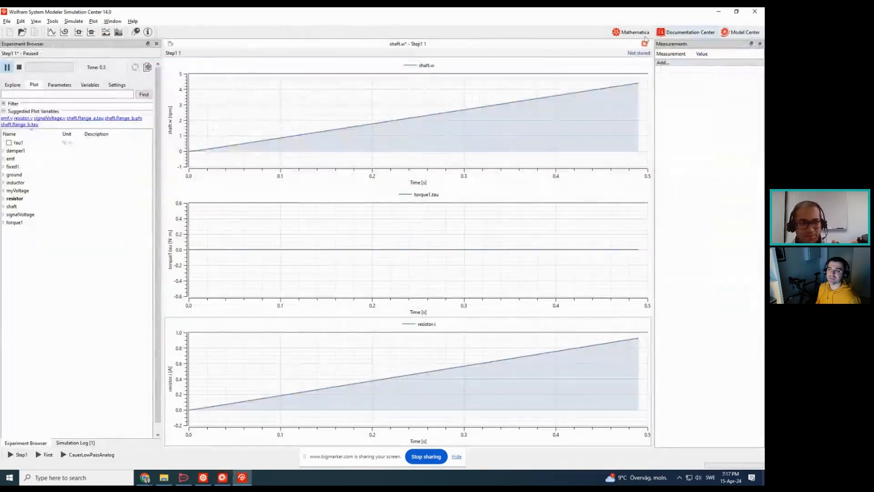
pyautogui.click(741, 32)
# Resume the real-time simulation and raise the disturbance torque in stages to 0.33, 1.525 and 1.945 N.m, inspecting the shaft speed curve in between
pyautogui.click(12, 85)
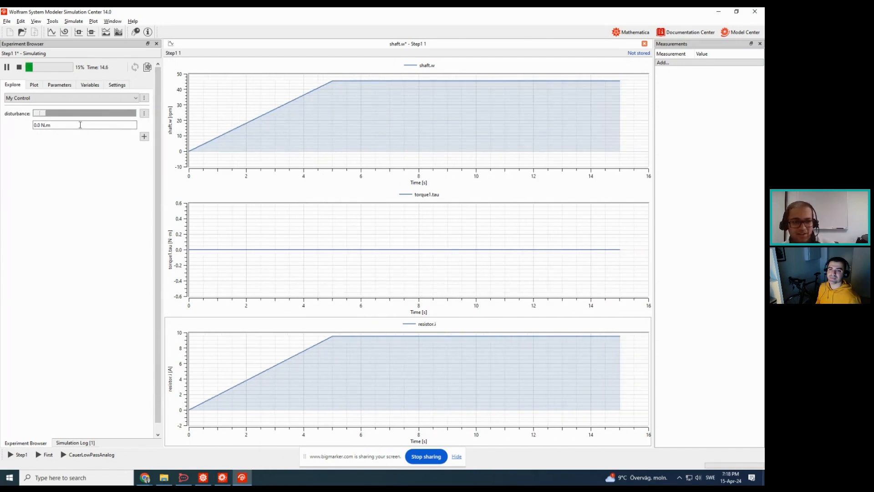
pyautogui.moveTo(44, 114); pyautogui.dragTo(51, 115)
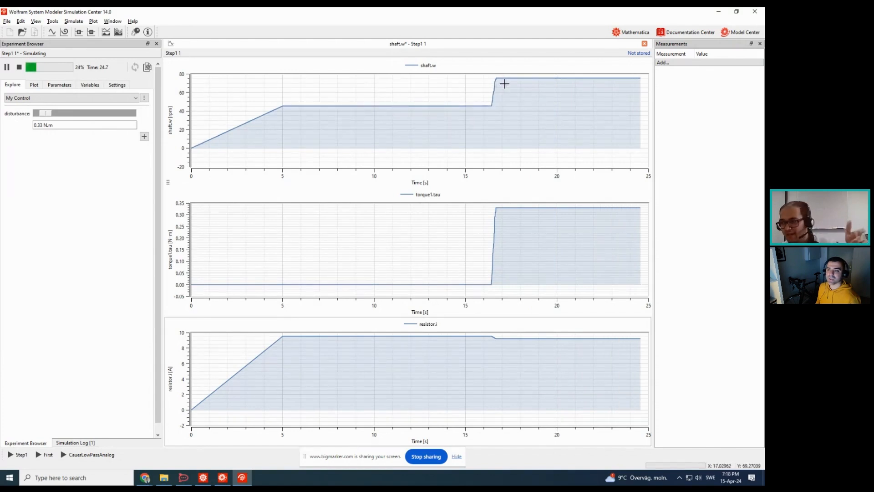
pyautogui.moveTo(511, 84)
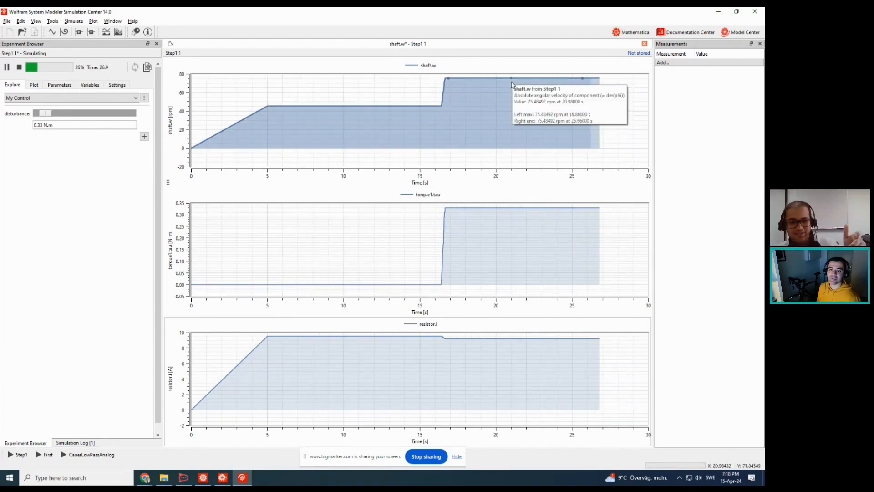
pyautogui.moveTo(46, 116)
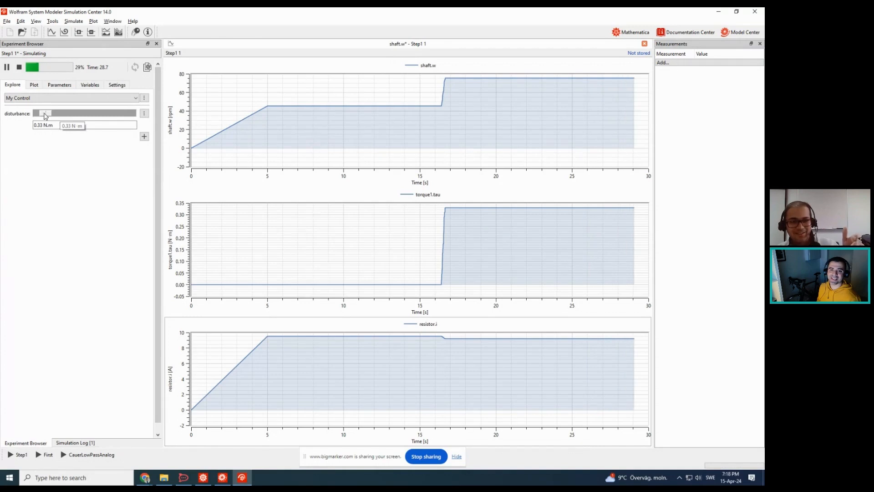
pyautogui.moveTo(45, 116); pyautogui.dragTo(66, 120)
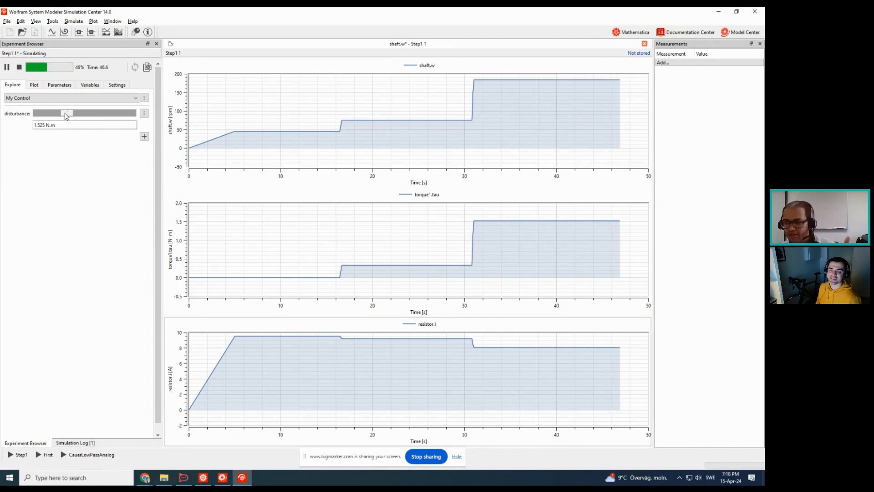
pyautogui.moveTo(67, 114); pyautogui.dragTo(75, 114)
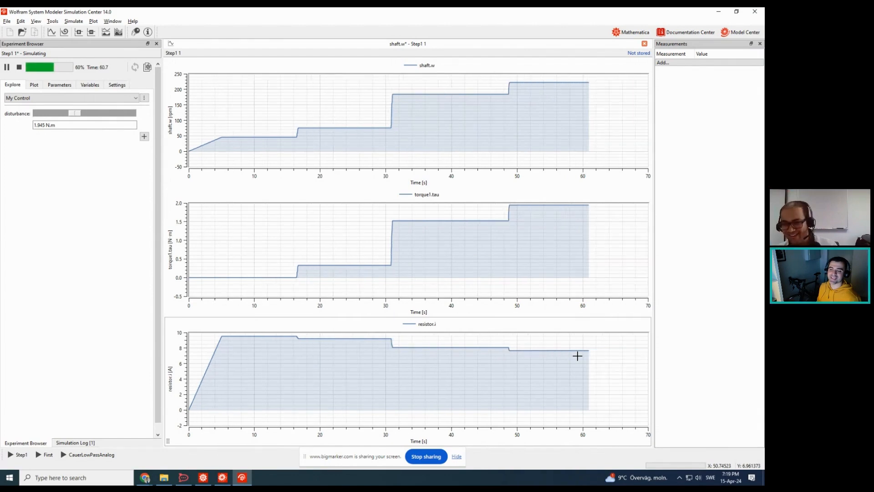
# Raise the disturbance torque to 2.545 N.m and set the disturbance slider's minimum value to -5 N.m
pyautogui.moveTo(88, 117); pyautogui.dragTo(90, 117)
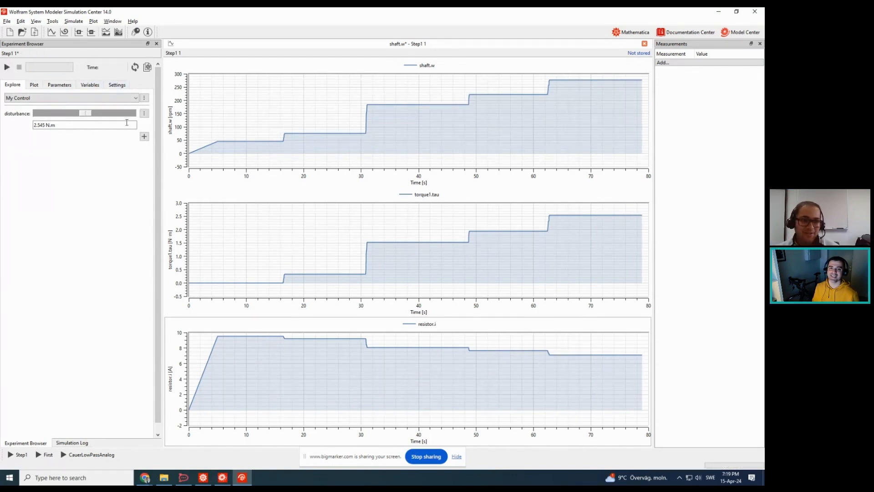
pyautogui.click(145, 113)
pyautogui.click(154, 121)
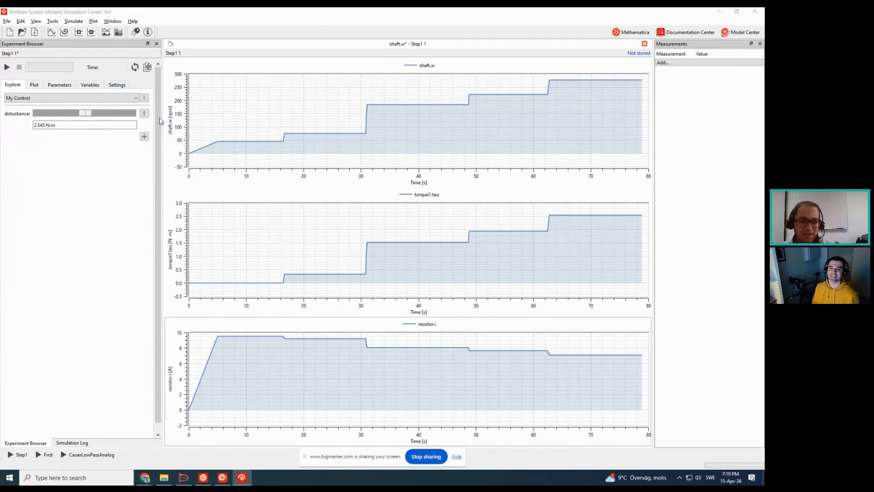
pyautogui.moveTo(363, 258); pyautogui.dragTo(336, 259)
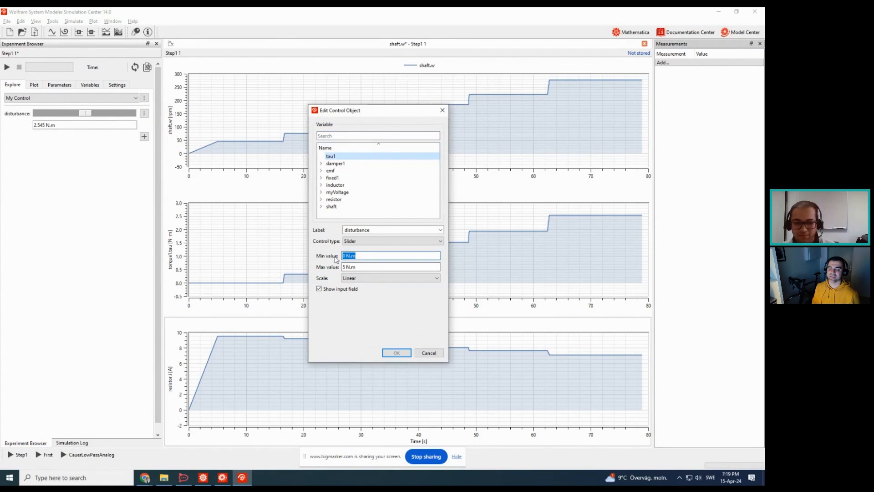
pyautogui.write('-5')
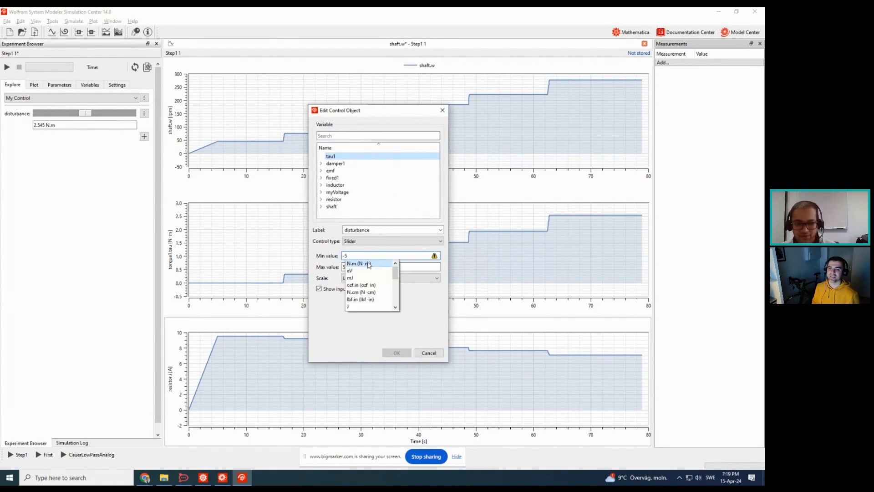
pyautogui.click(368, 264)
pyautogui.click(396, 353)
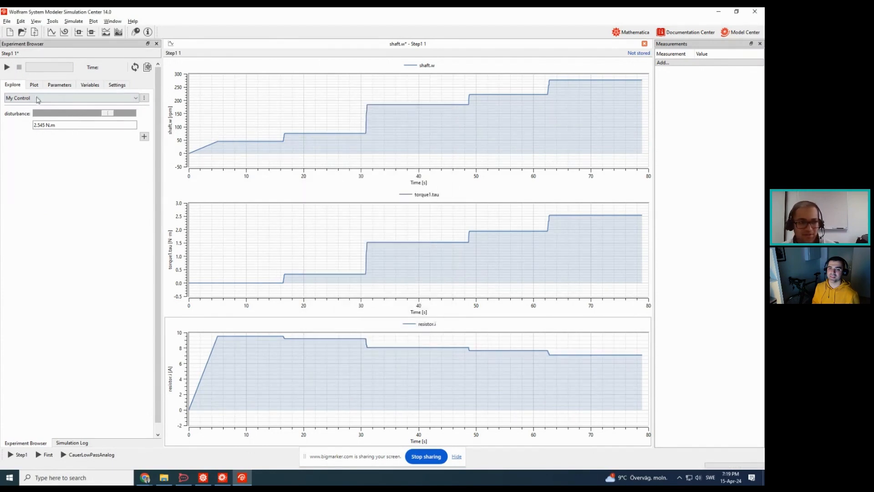
# Restart the real-time simulation, lower the disturbance torque to -3.67 N.m and raise it back to 0.62 N.m
pyautogui.click(7, 68)
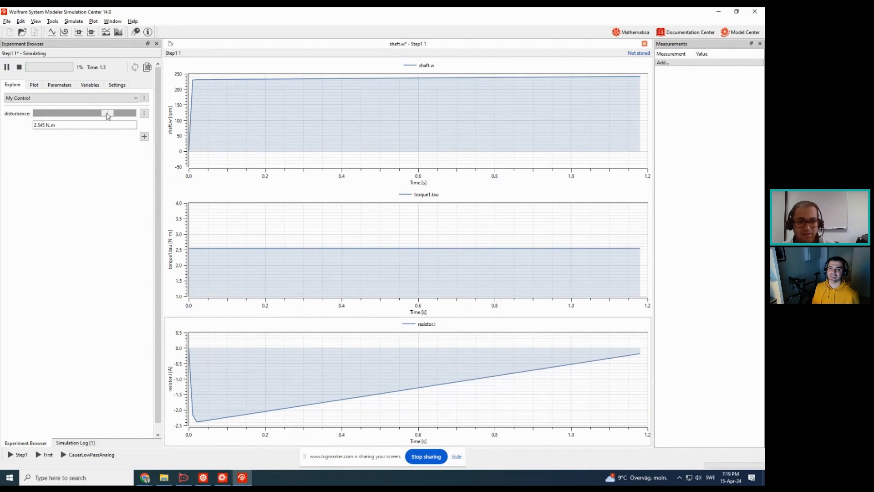
pyautogui.moveTo(108, 117); pyautogui.dragTo(51, 110)
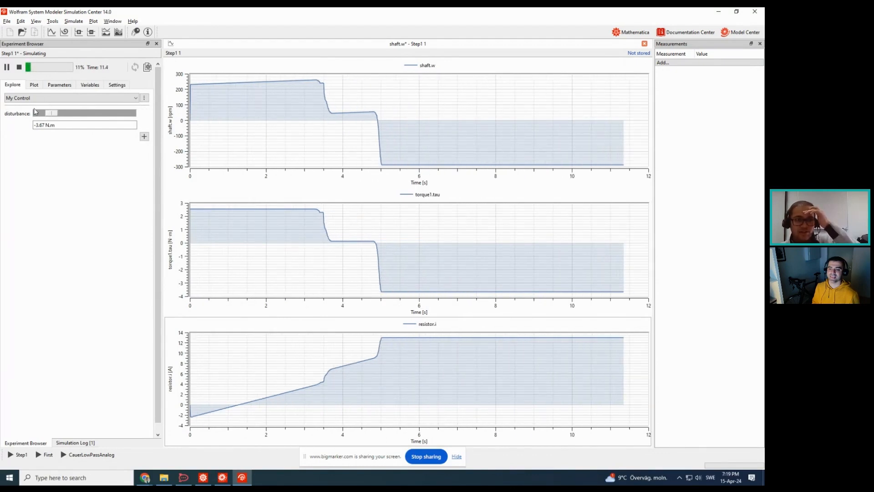
pyautogui.moveTo(51, 114); pyautogui.dragTo(90, 118)
# Set the disturbance torque to exactly 0 N.m and inspect the resistor current and shaft speed curves
pyautogui.tripleClick(79, 125)
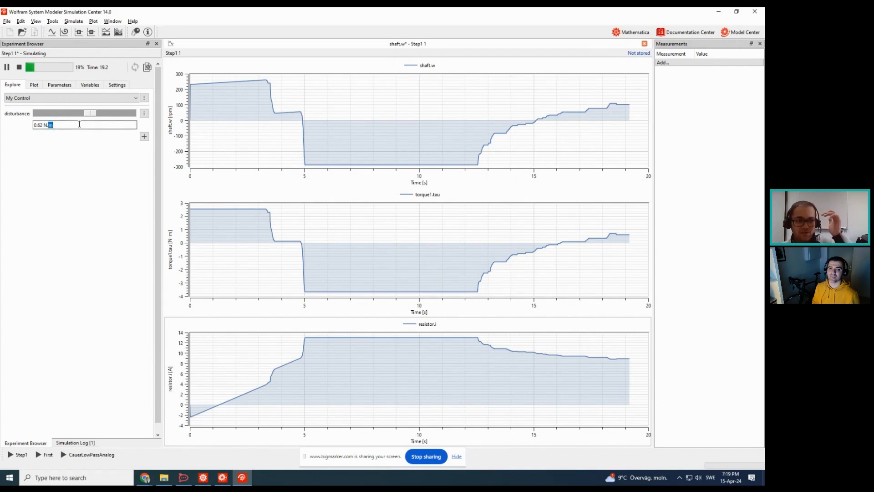
pyautogui.write('02')
pyautogui.click(68, 133)
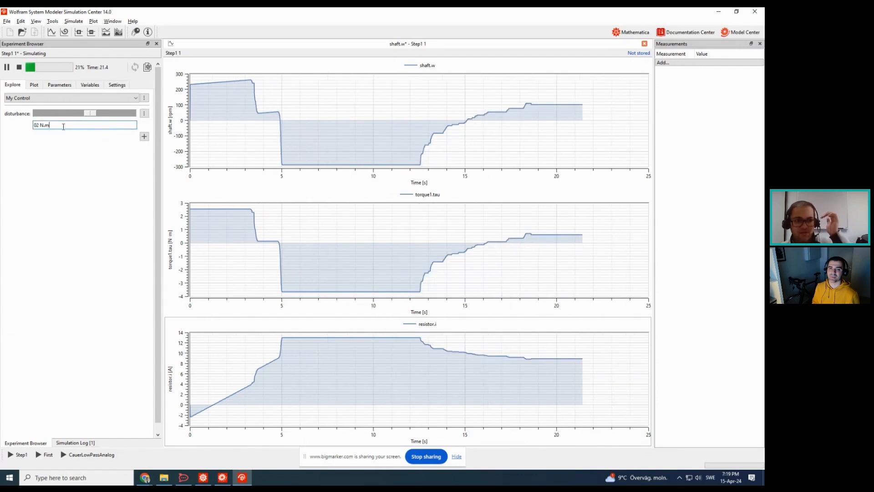
pyautogui.tripleClick(64, 125)
pyautogui.write('0')
pyautogui.click(66, 133)
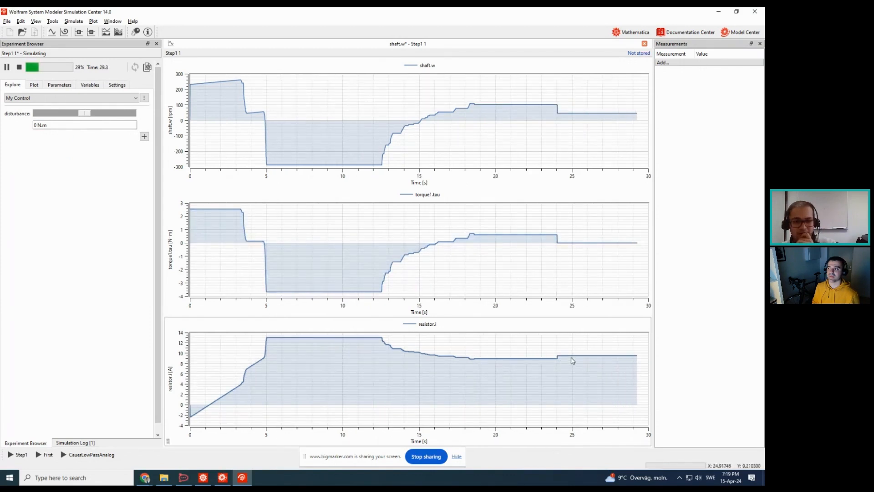
pyautogui.moveTo(577, 359)
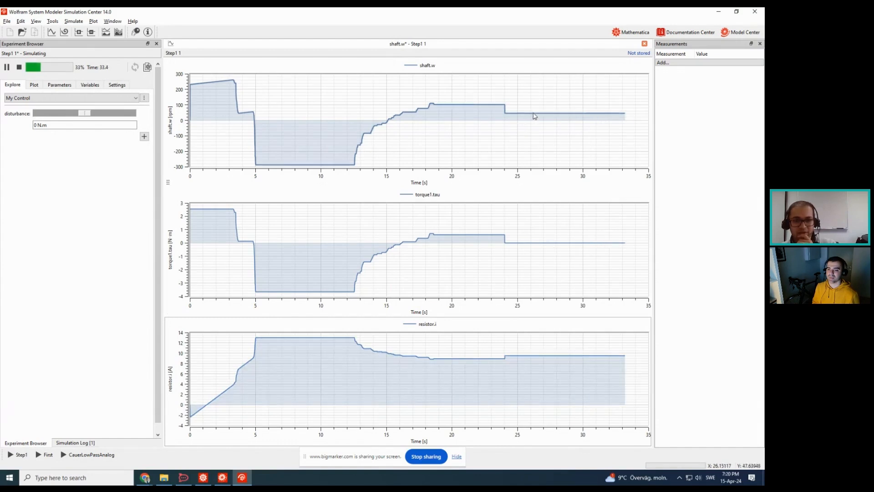
pyautogui.moveTo(535, 114)
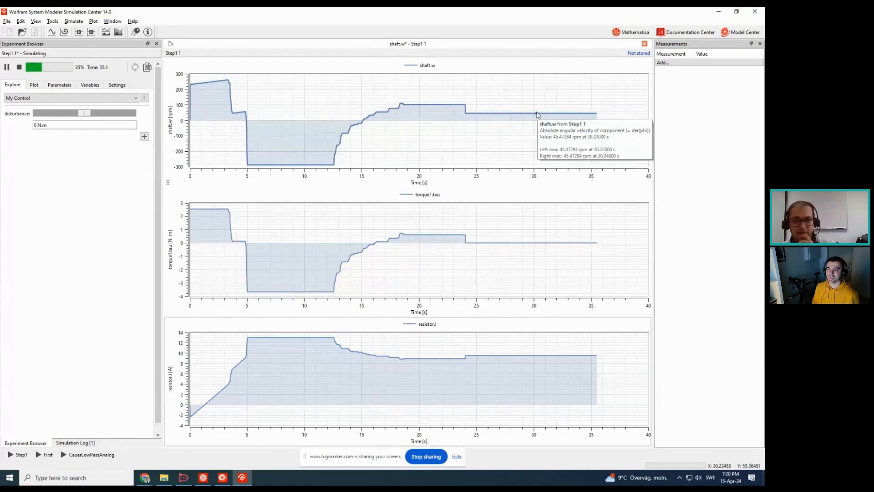
# Lower the disturbance torque to -0.4 N.m and -1.99 N.m, inspecting the torque and current curves, and stop the simulation
pyautogui.moveTo(89, 118)
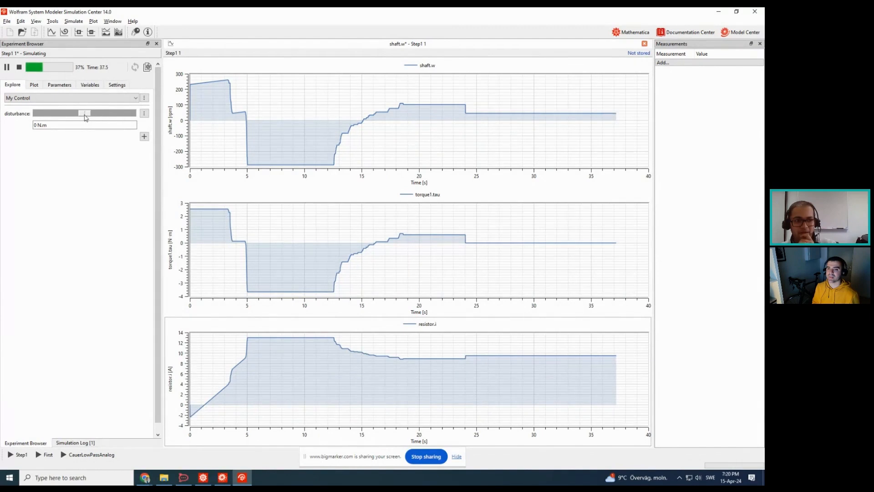
pyautogui.moveTo(87, 118); pyautogui.dragTo(82, 117)
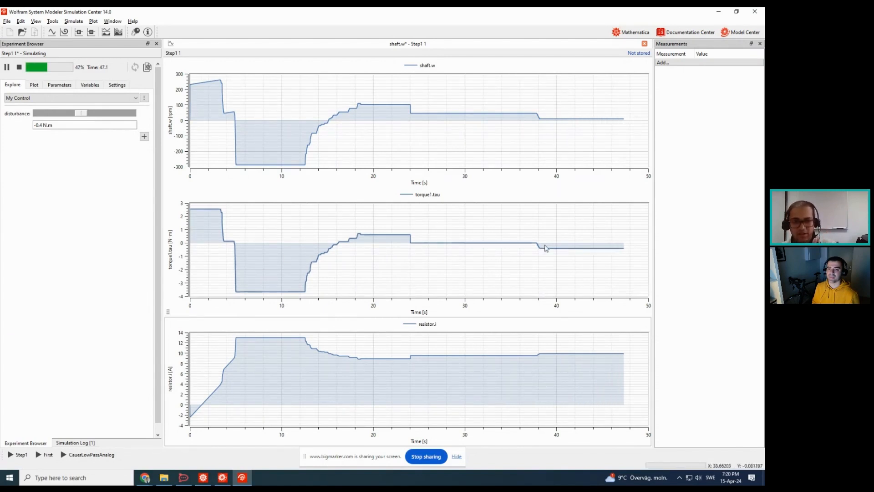
pyautogui.moveTo(557, 252)
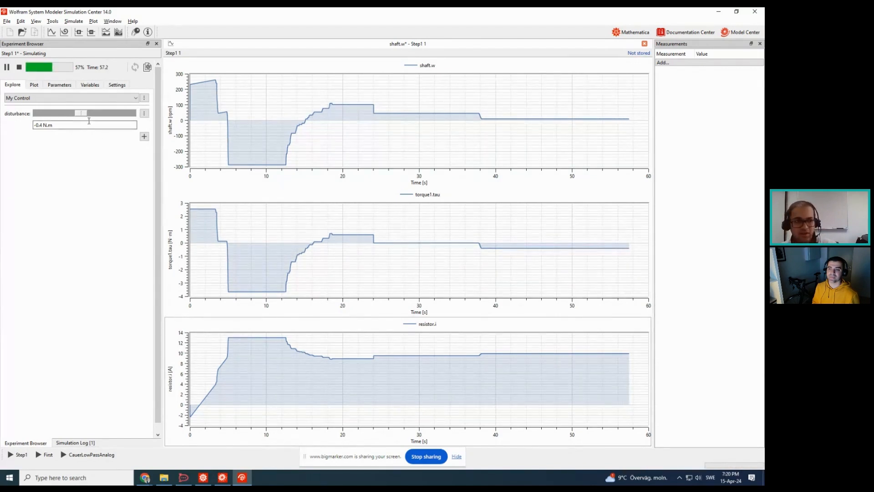
pyautogui.moveTo(82, 118); pyautogui.dragTo(66, 117)
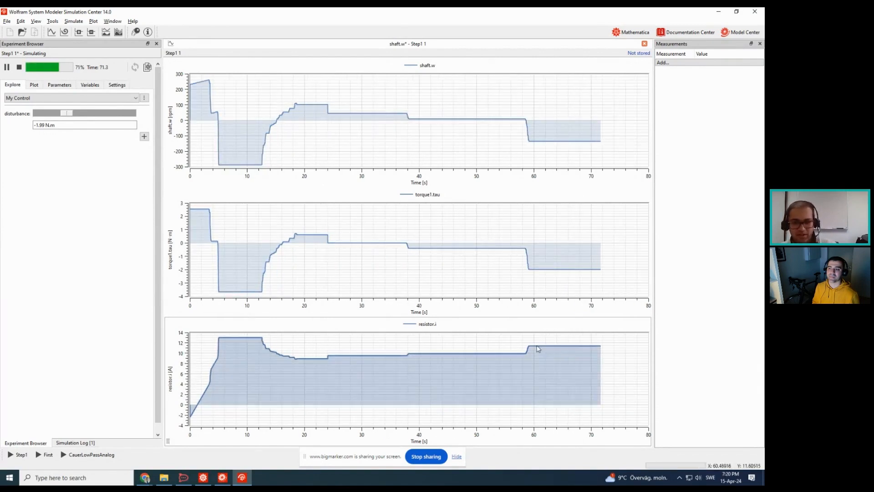
pyautogui.moveTo(545, 347)
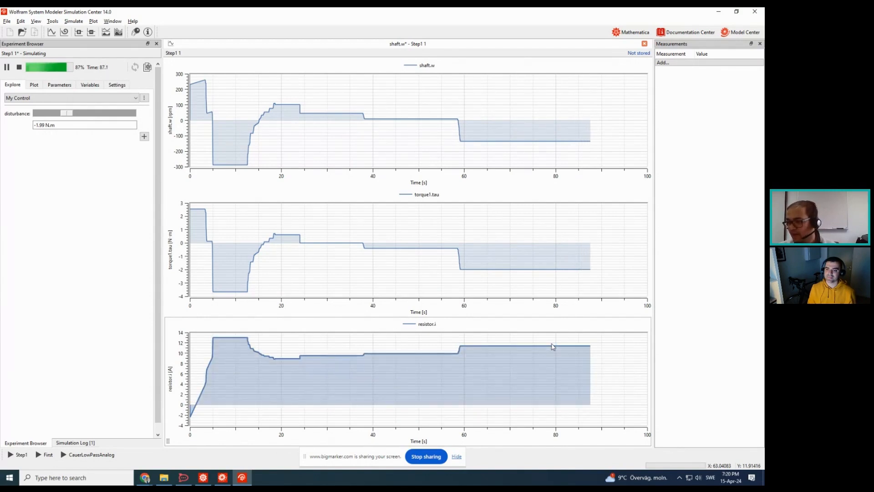
pyautogui.click(18, 67)
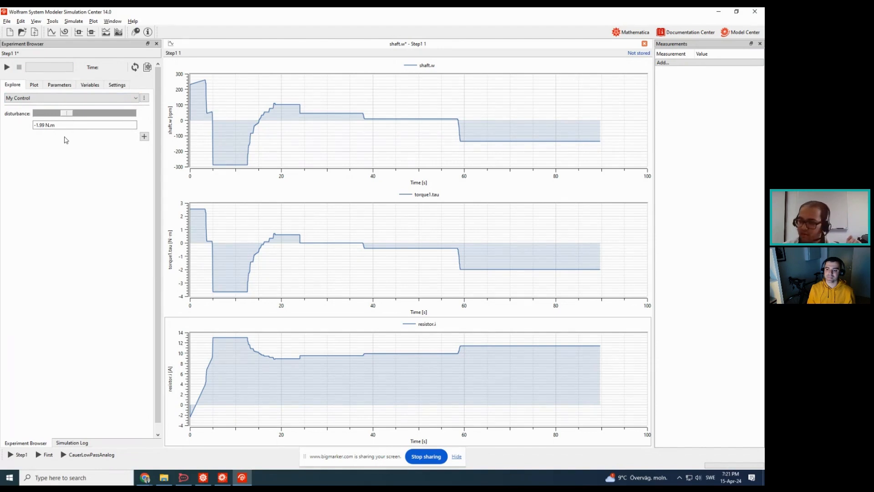
# Switch to Model Center and enable the resistor's heat port by setting useHeatPort to true
pyautogui.click(740, 31)
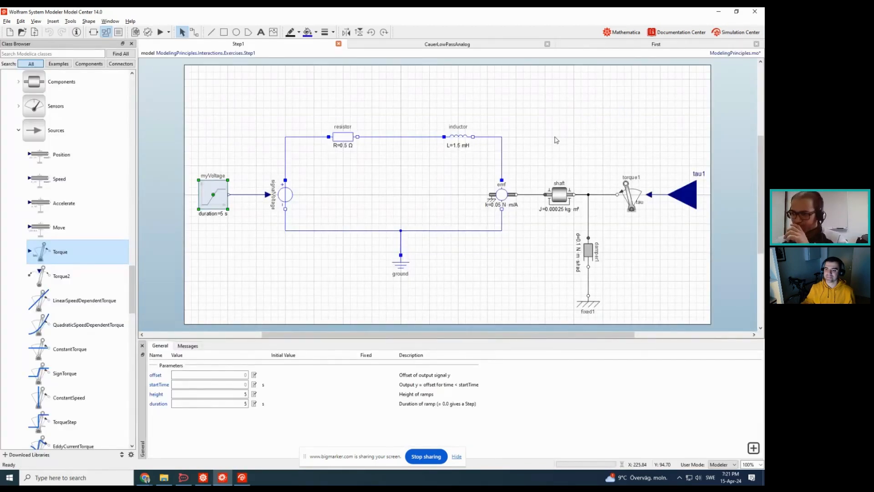
pyautogui.click(724, 34)
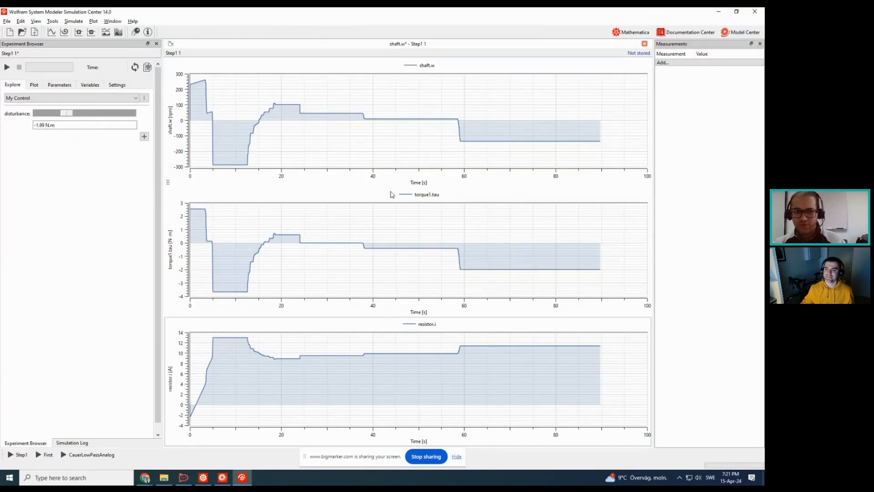
pyautogui.click(736, 34)
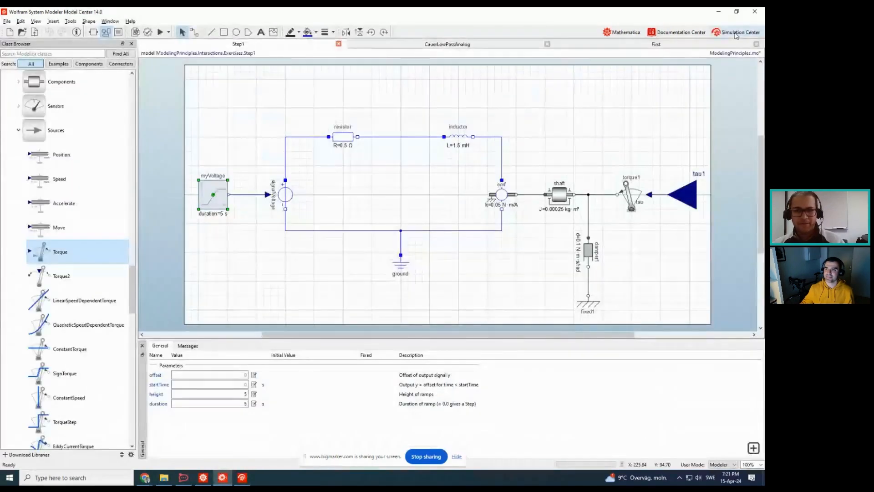
pyautogui.click(736, 35)
pyautogui.click(735, 35)
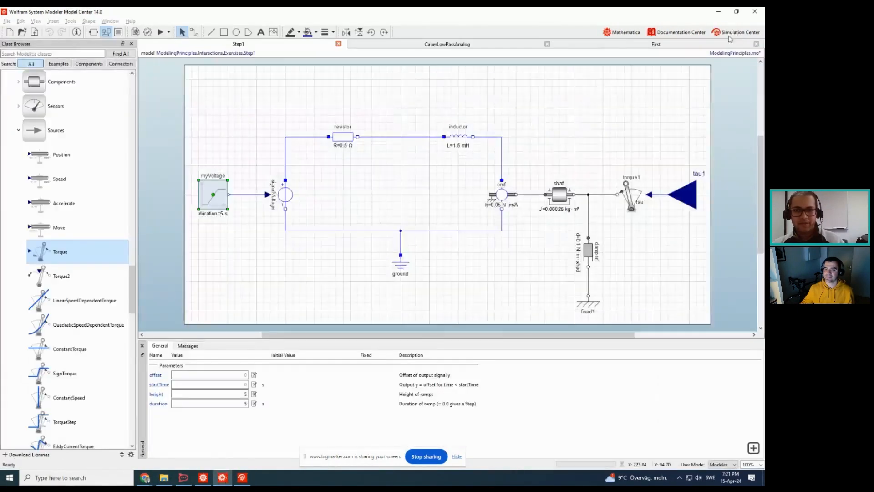
pyautogui.click(340, 139)
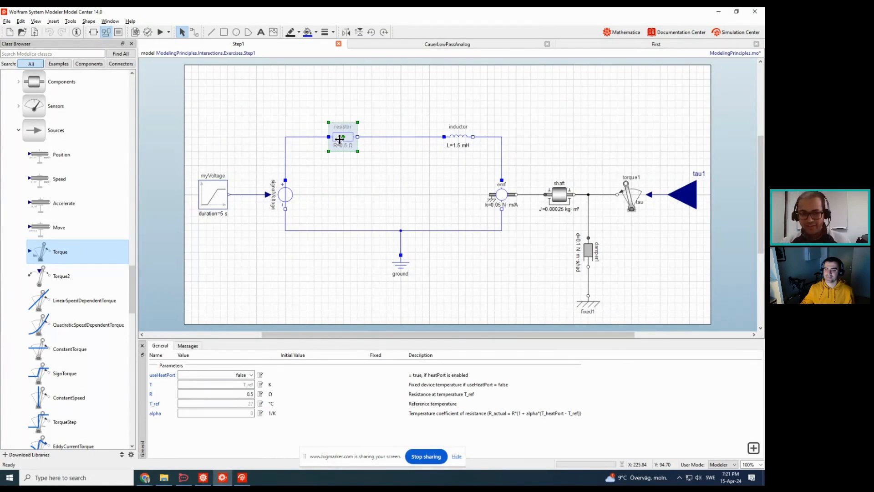
pyautogui.click(250, 377)
pyautogui.click(247, 391)
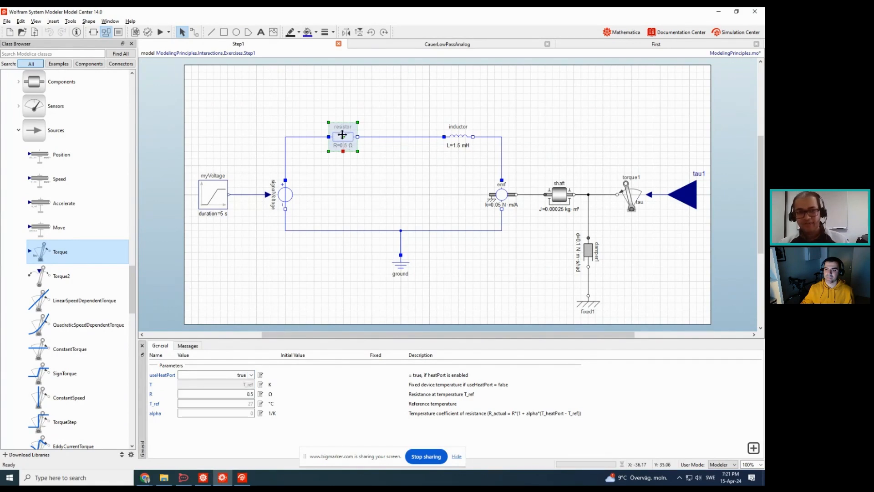
# Flip the resistor vertically so its heat port faces upward
pyautogui.click(359, 32)
pyautogui.click(352, 111)
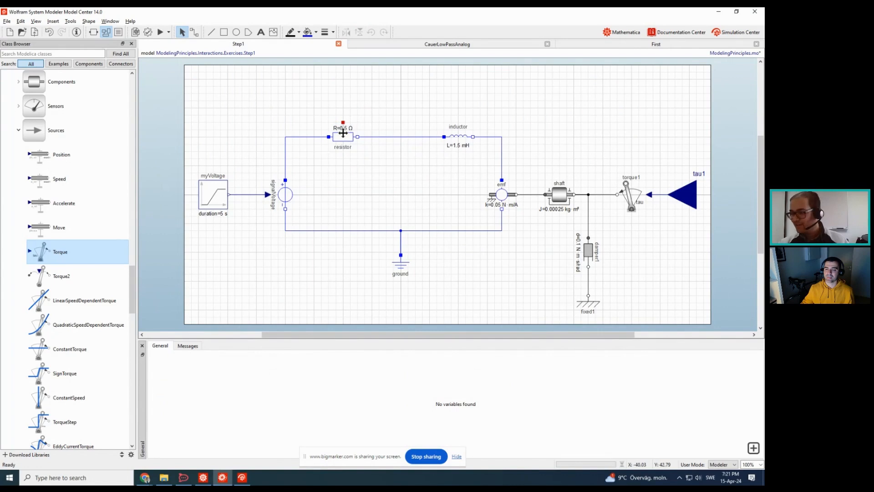
pyautogui.click(345, 127)
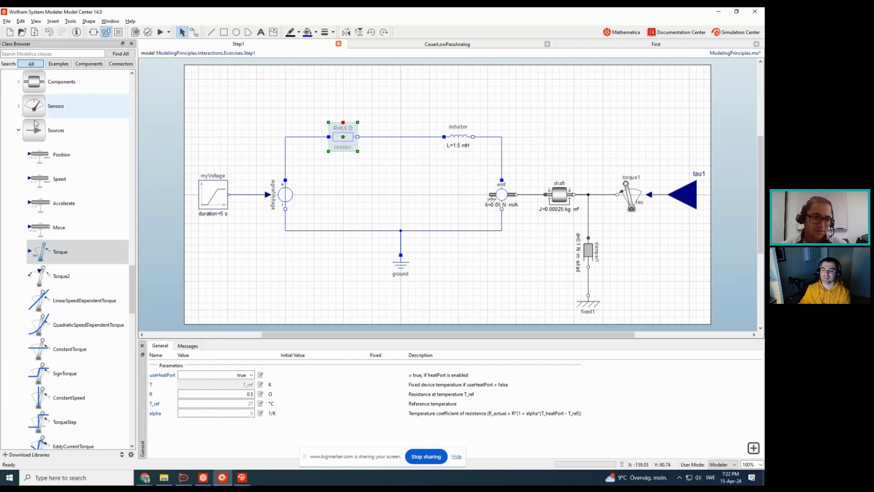
# Place a HeatCapacitor from the Thermal HeatTransfer components above the resistor and connect it to the resistor's heat port
pyautogui.scroll(3, 82, 204)
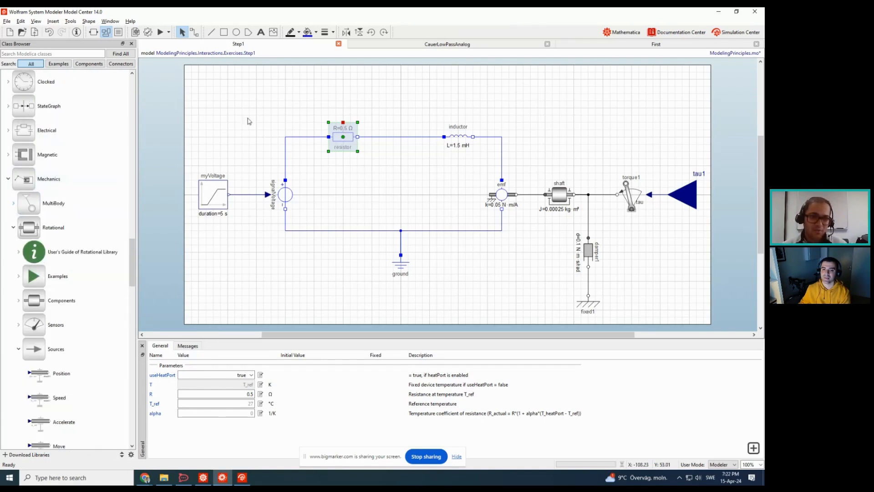
pyautogui.click(8, 179)
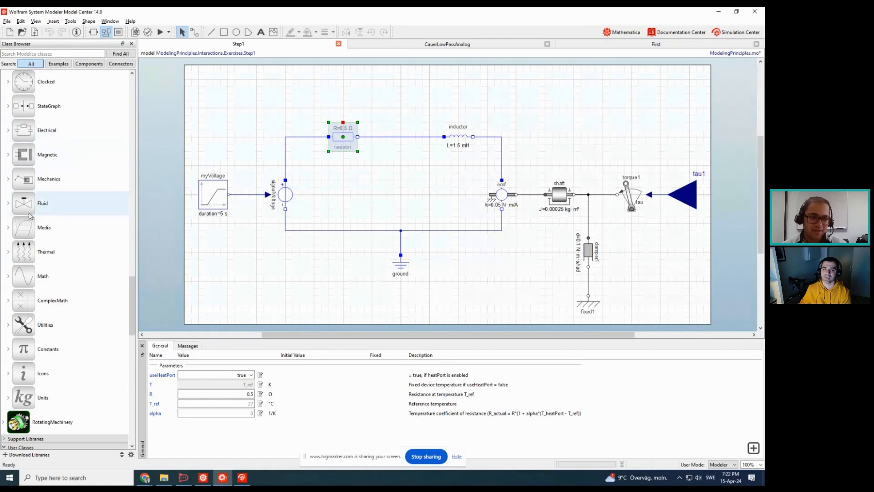
pyautogui.click(9, 254)
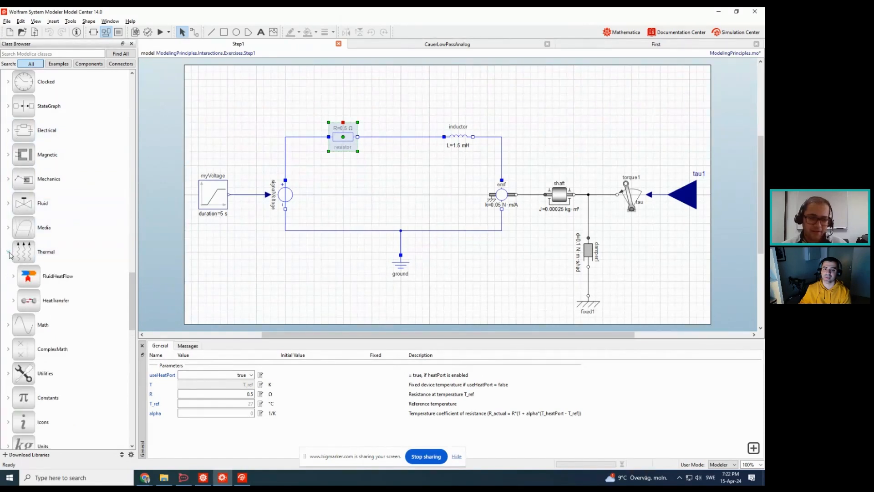
pyautogui.scroll(-1, 10, 255)
pyautogui.click(13, 228)
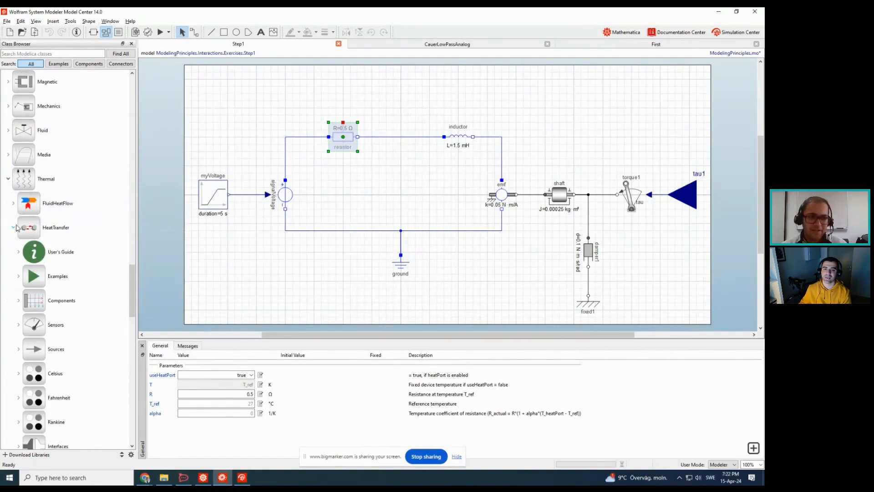
pyautogui.scroll(-1, 44, 276)
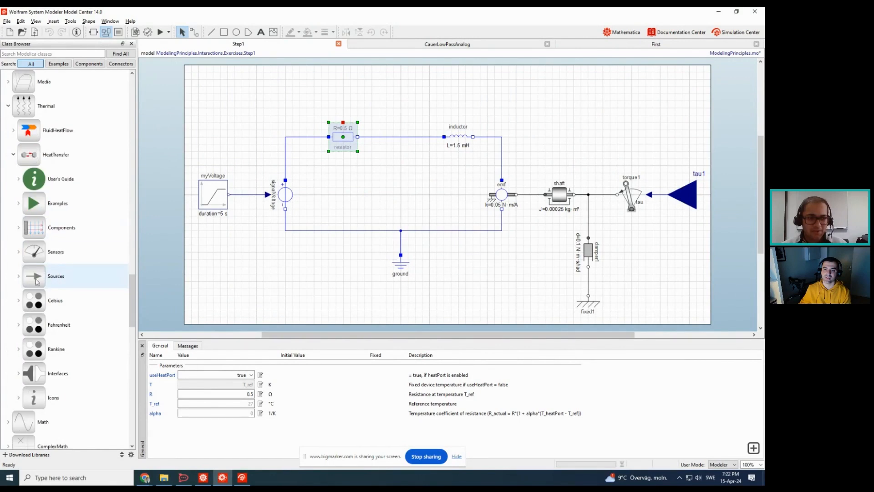
pyautogui.click(18, 227)
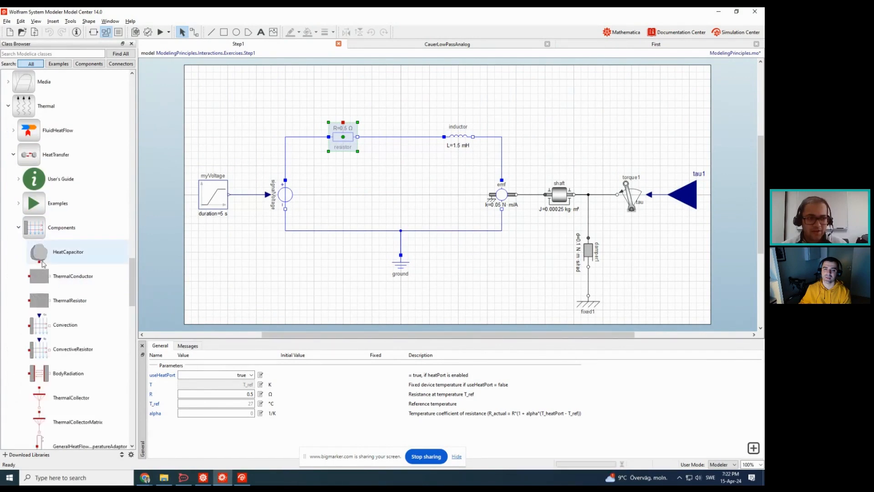
pyautogui.moveTo(48, 258); pyautogui.dragTo(341, 85)
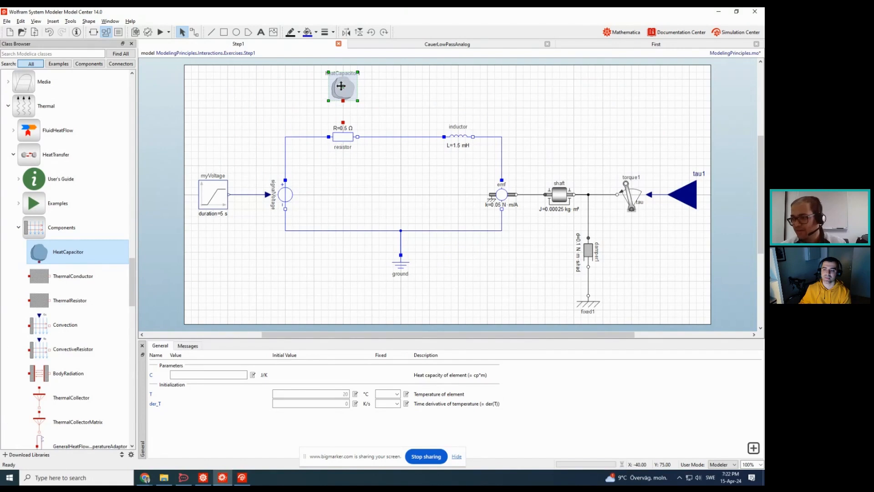
pyautogui.click(394, 109)
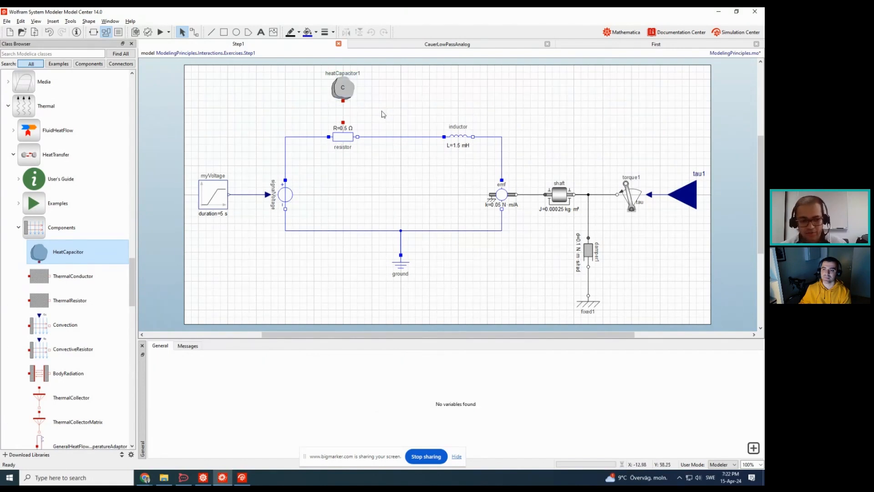
pyautogui.moveTo(343, 101); pyautogui.dragTo(343, 122)
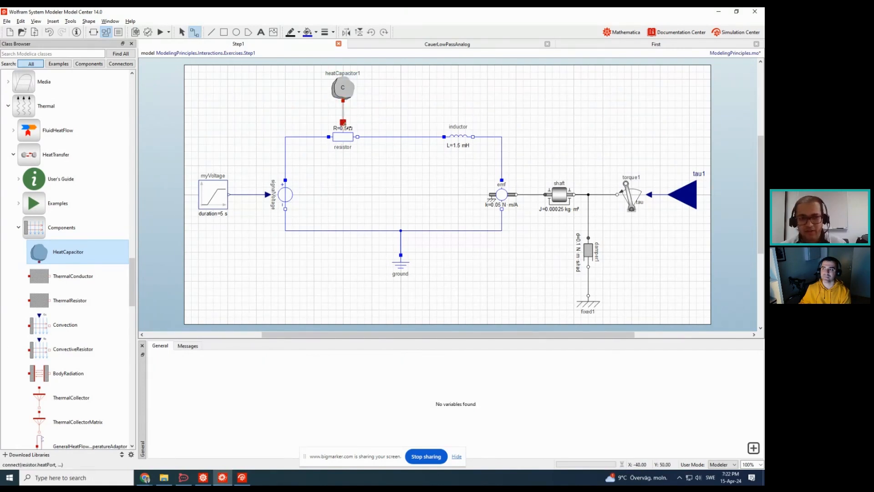
# Set the heat capacity C of the heat capacitor above the resistor to 10000 J/K
pyautogui.click(343, 88)
pyautogui.click(233, 375)
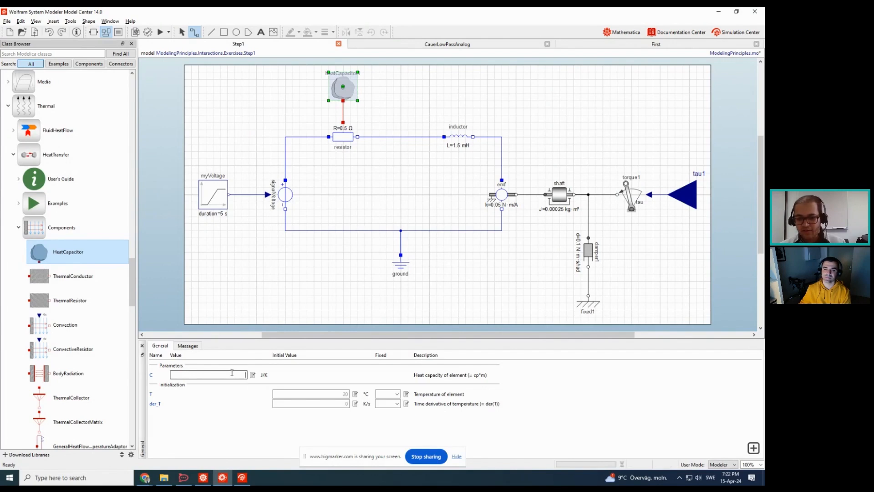
pyautogui.write('10000')
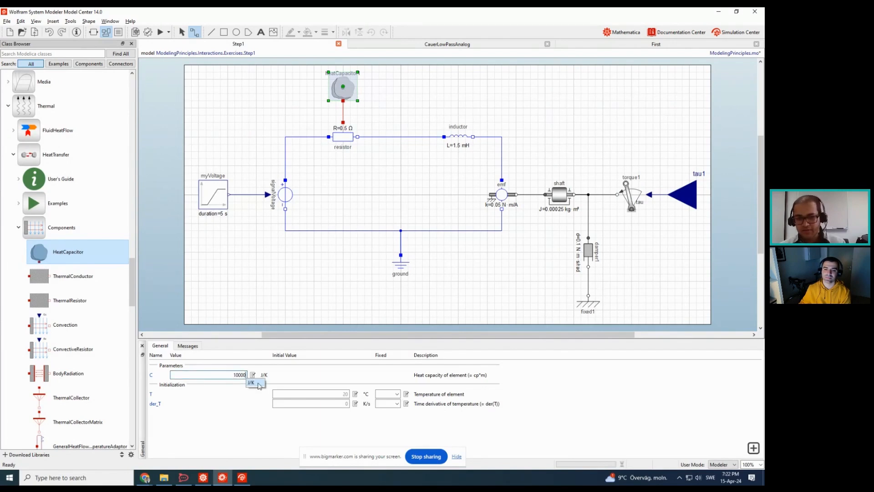
pyautogui.click(257, 383)
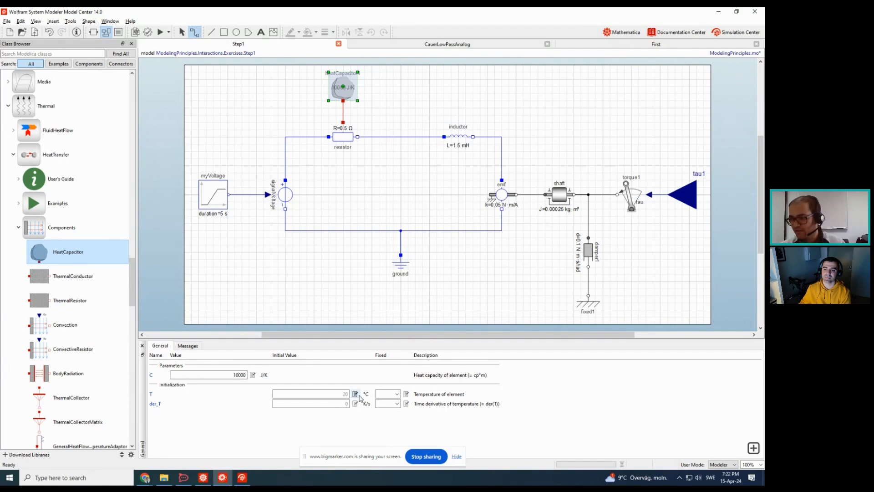
pyautogui.click(314, 286)
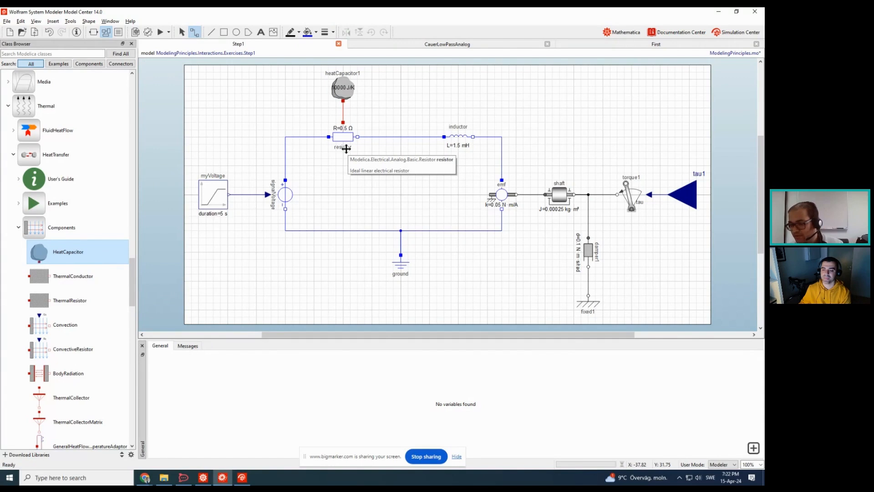
pyautogui.click(343, 86)
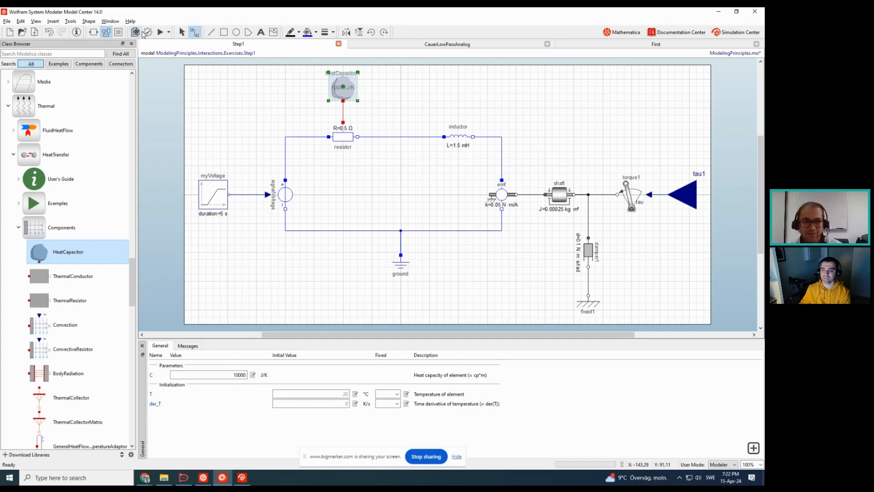
# Simulate the Step1 model and plot the heat capacitor's temperature T in a new subplot below the resistor current
pyautogui.click(160, 32)
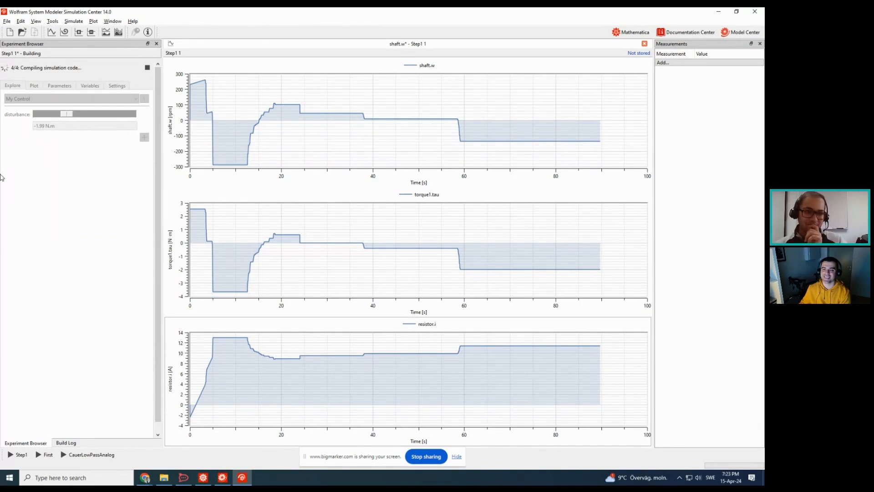
pyautogui.click(79, 32)
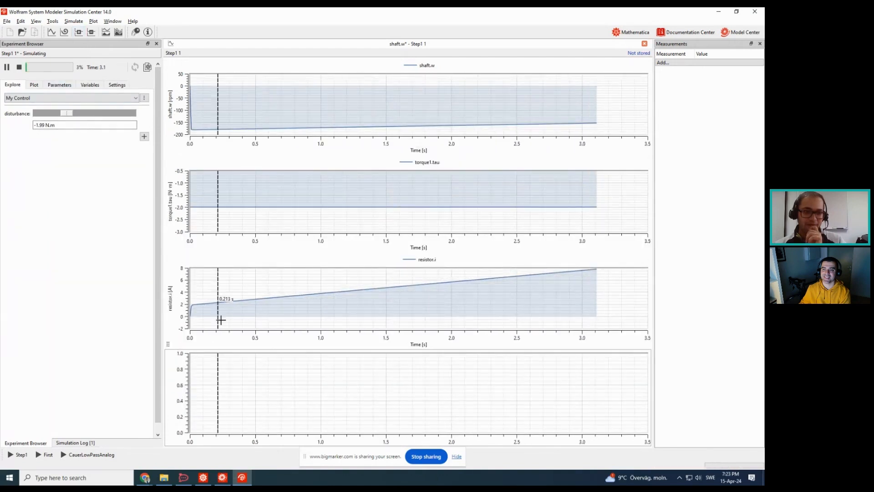
pyautogui.click(34, 85)
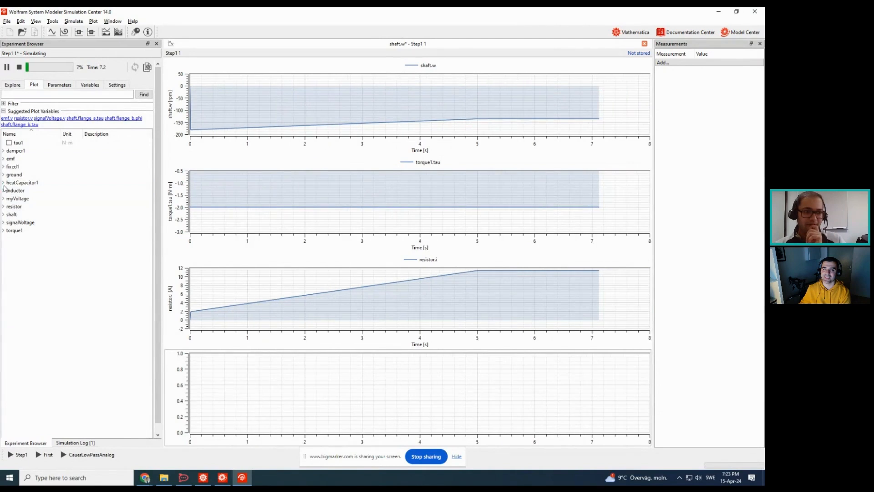
pyautogui.click(3, 183)
pyautogui.click(13, 214)
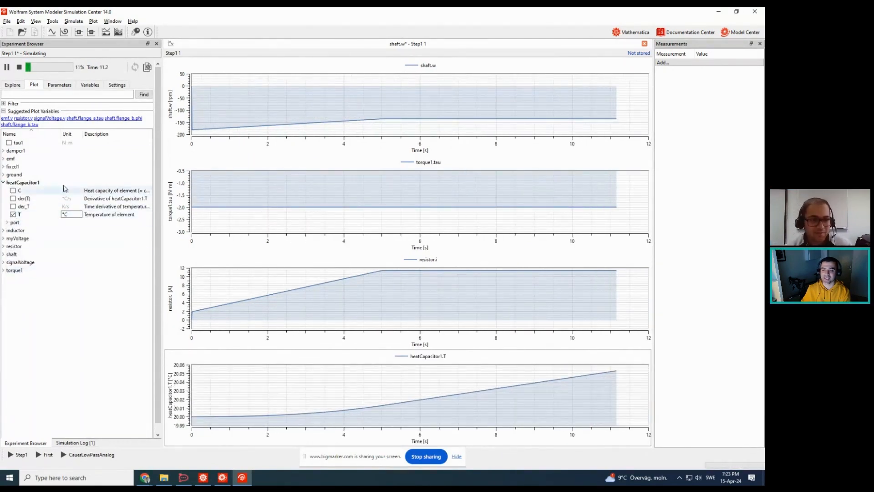
# Change the running simulation's disturbance torque to -3.1, 2.96 and 3.67 N.m, inspect the temperature curve, and return to Model Center
pyautogui.click(12, 84)
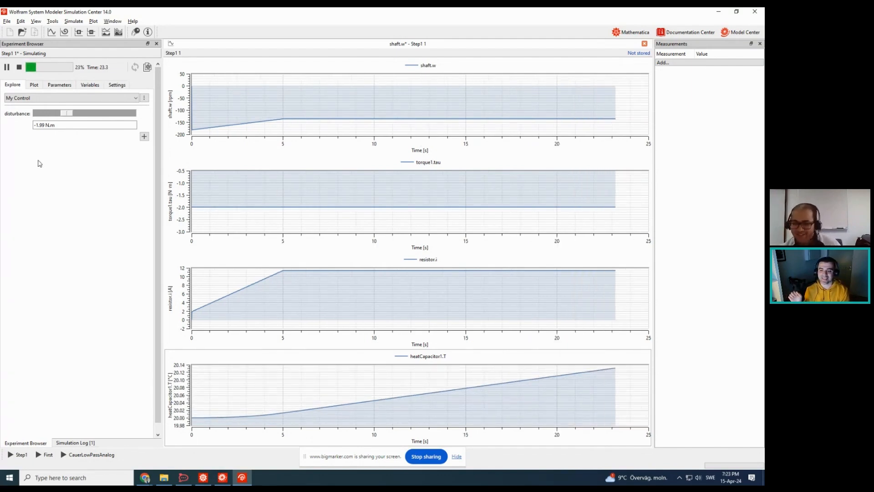
pyautogui.moveTo(68, 111)
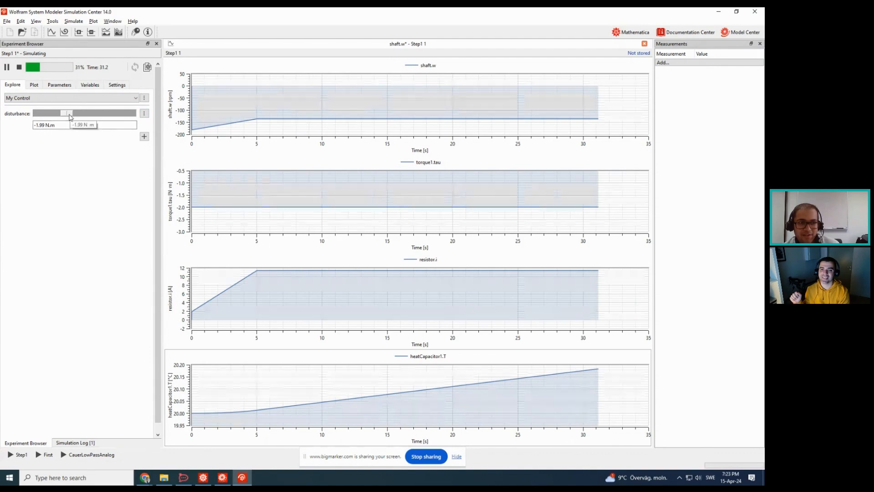
pyautogui.moveTo(70, 116); pyautogui.dragTo(59, 117)
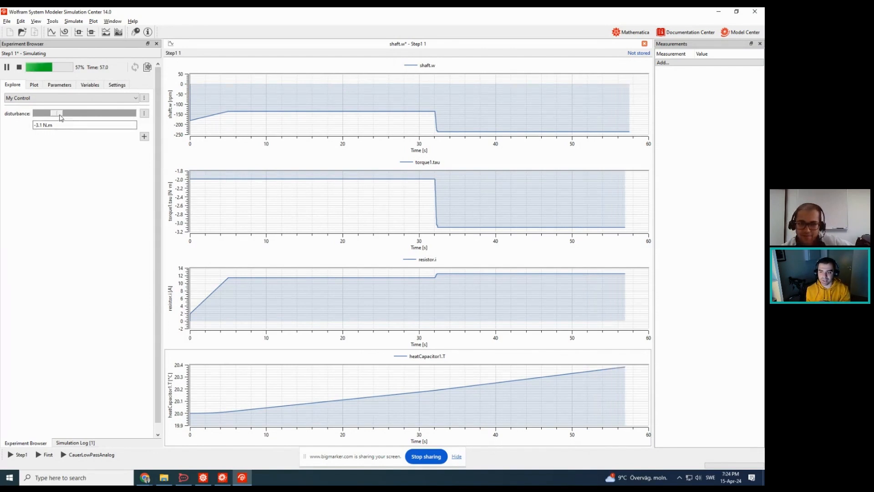
pyautogui.moveTo(61, 118)
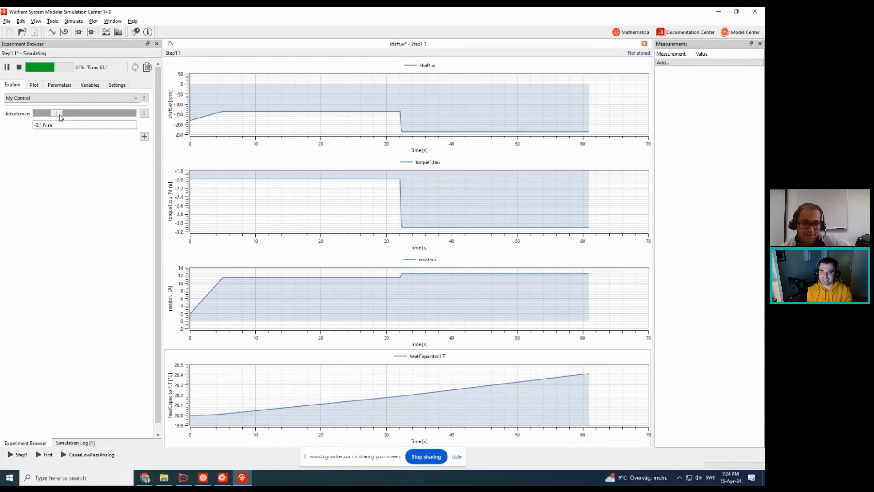
pyautogui.moveTo(61, 117); pyautogui.dragTo(114, 117)
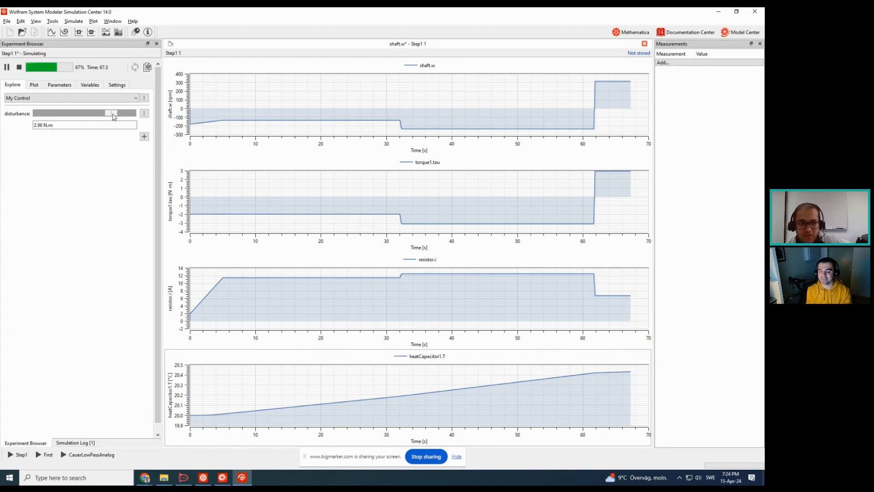
pyautogui.moveTo(113, 117); pyautogui.dragTo(121, 117)
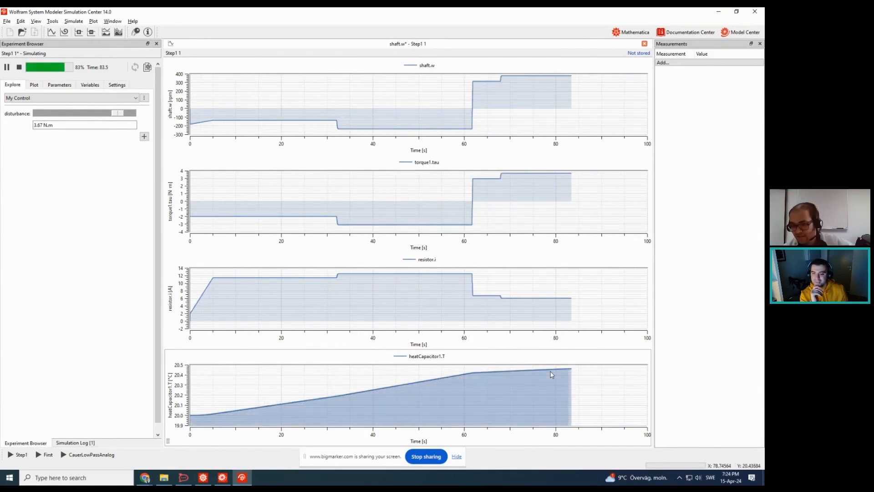
pyautogui.moveTo(552, 374)
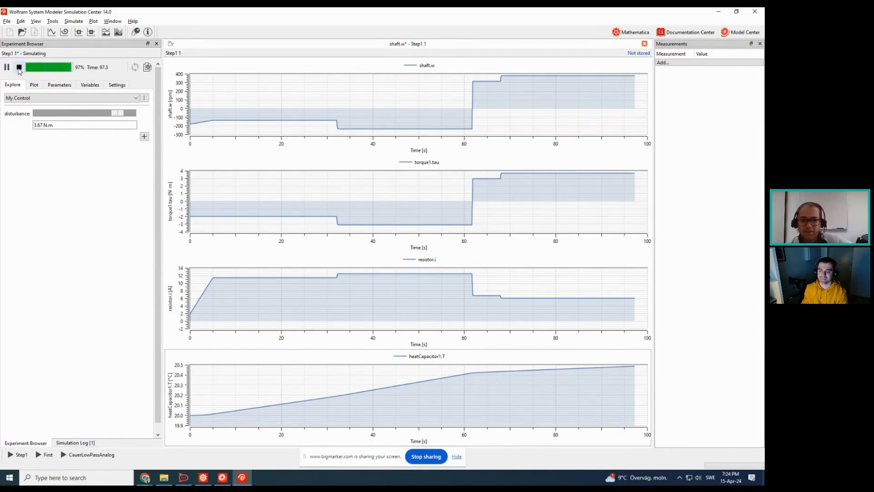
pyautogui.click(727, 32)
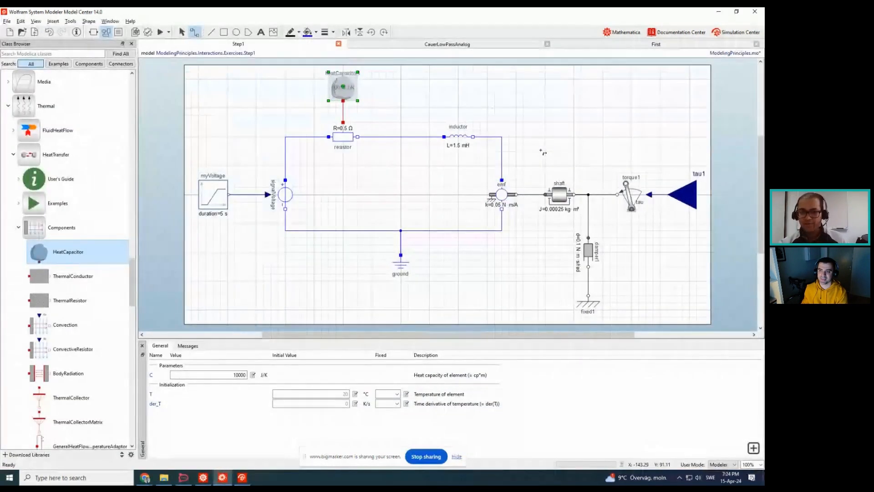
pyautogui.click(541, 151)
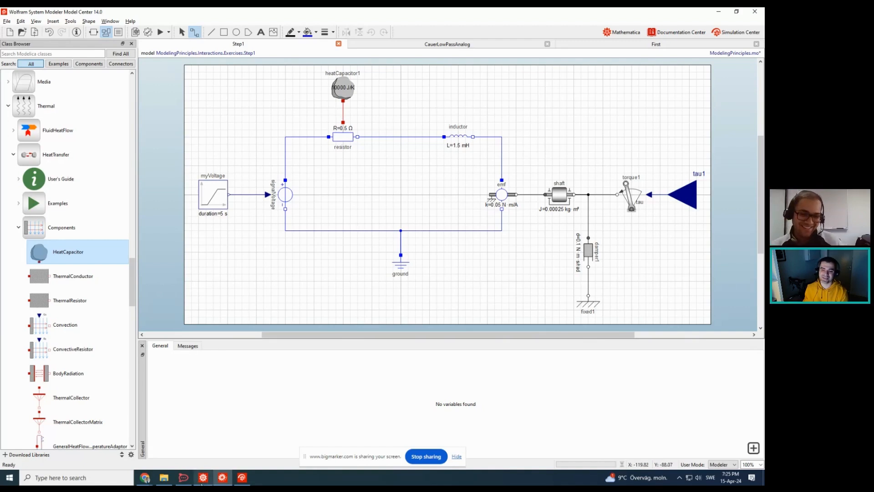
# Switch to the Mathematica presentation and advance to slide 8, Step 4—Calibrate Using Measurements
pyautogui.moveTo(203, 477)
pyautogui.click(198, 457)
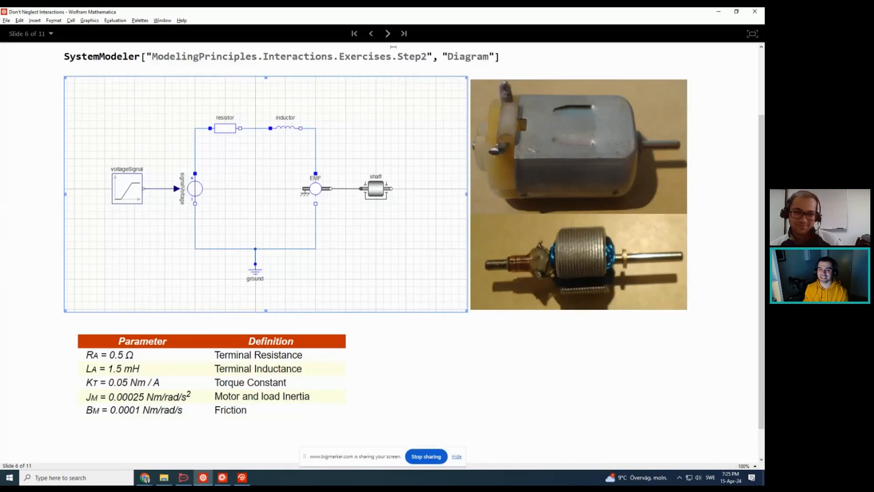
pyautogui.click(387, 33)
pyautogui.click(387, 34)
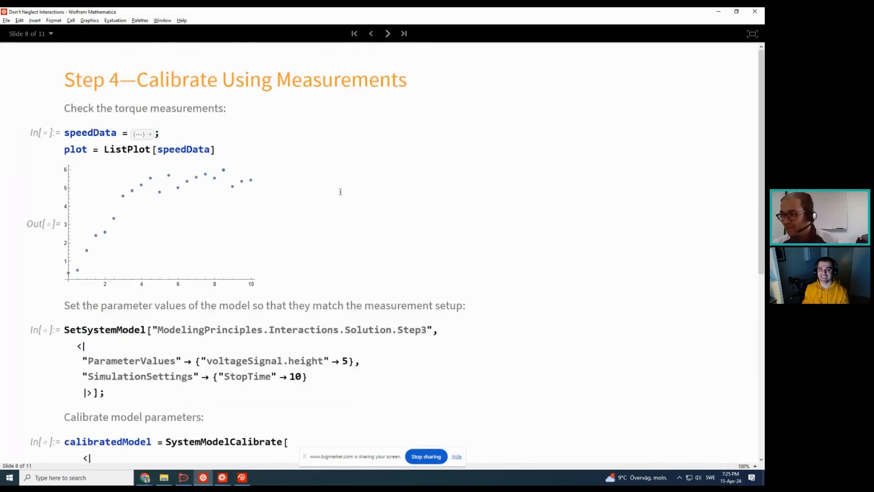
# Examine the speedData measurement plot and the SystemModelCalibrate code on the calibration slide
pyautogui.scroll(-1, 282, 223)
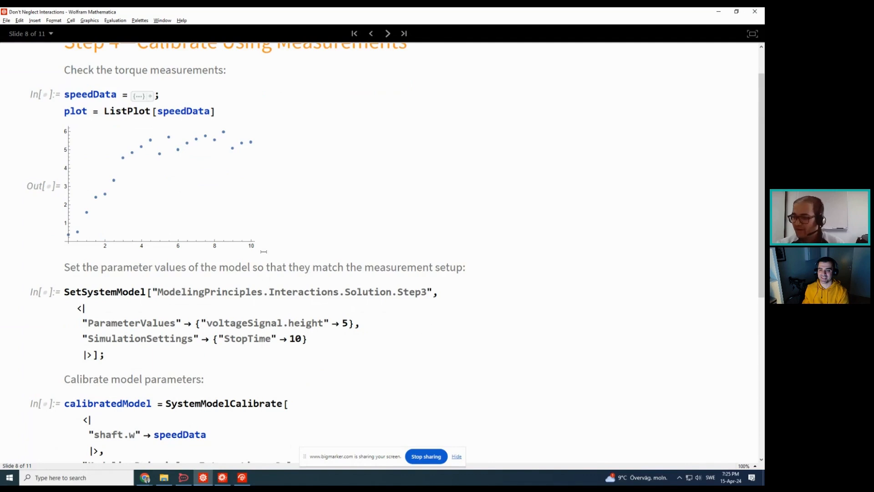
pyautogui.scroll(1, 263, 248)
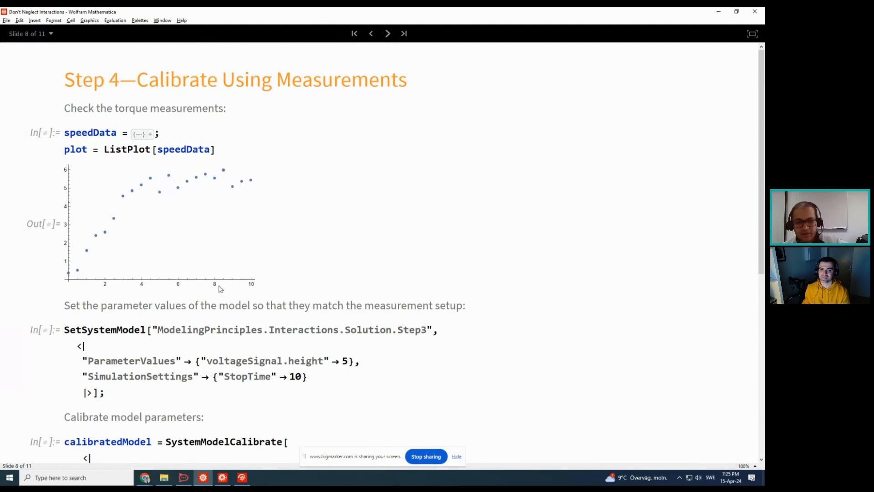
pyautogui.scroll(-3, 220, 288)
pyautogui.scroll(-3, 150, 301)
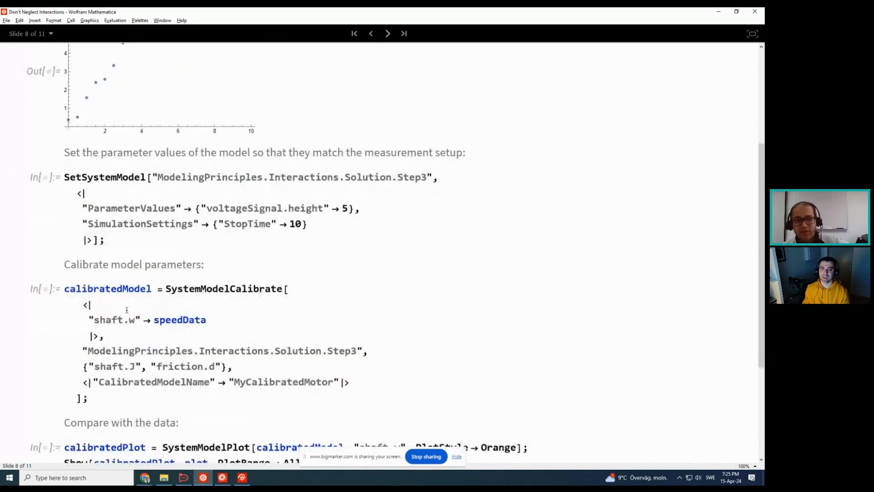
pyautogui.doubleClick(192, 287)
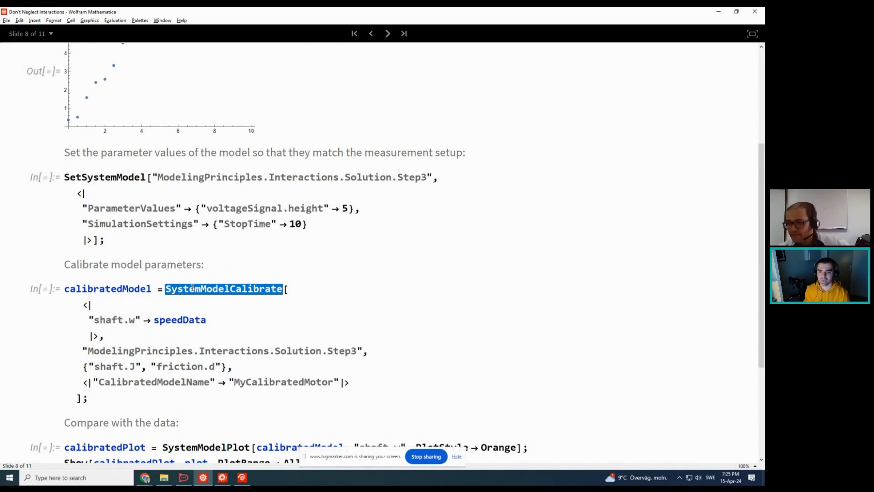
pyautogui.scroll(6, 135, 260)
pyautogui.moveTo(95, 261)
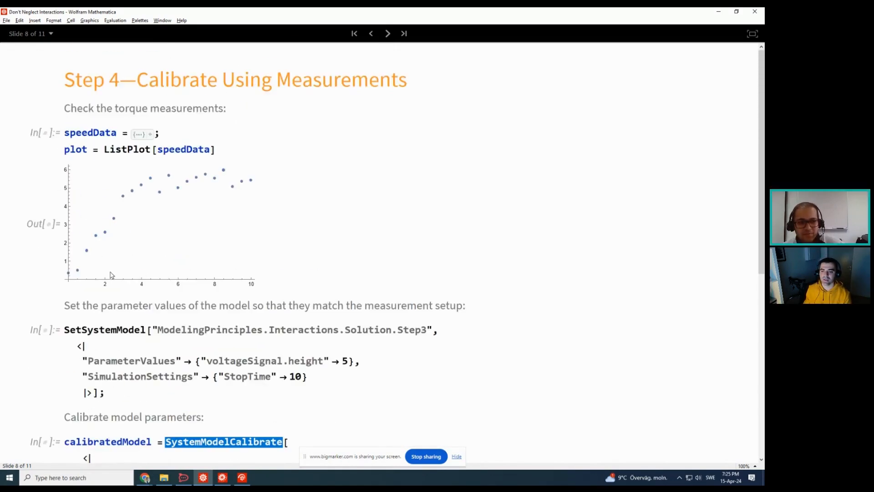
pyautogui.scroll(-3, 109, 275)
pyautogui.scroll(3, 109, 275)
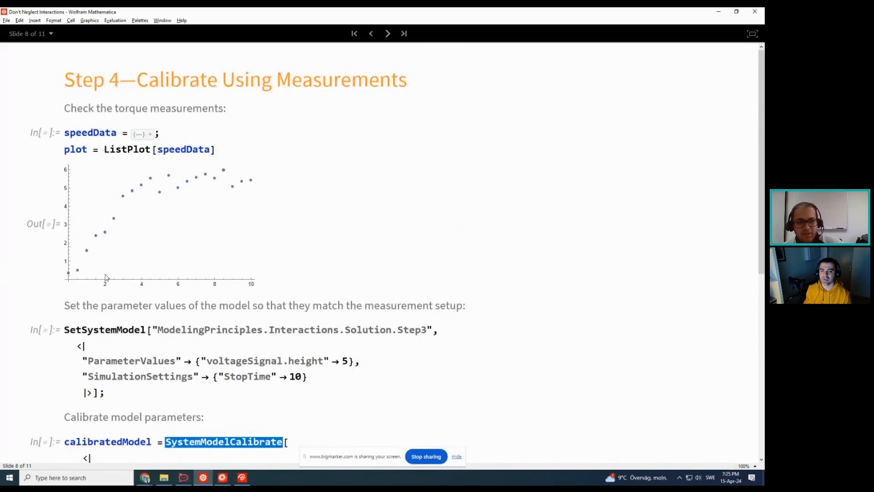
pyautogui.moveTo(77, 275)
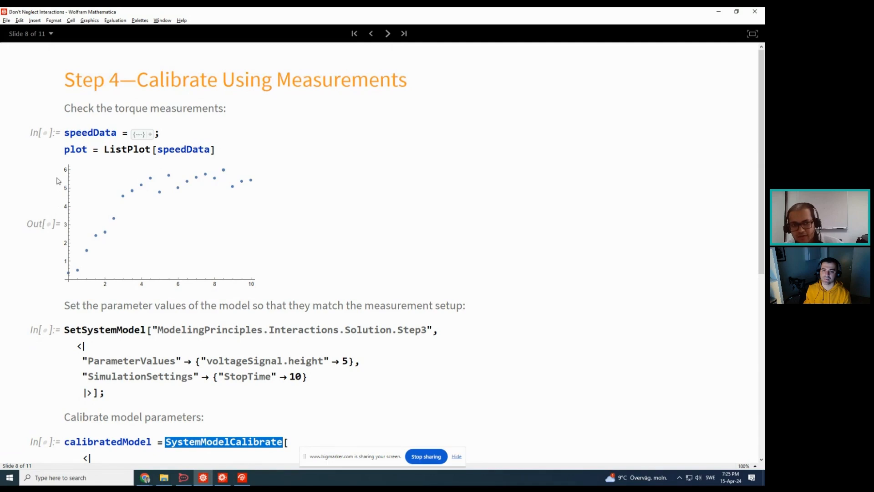
# Examine the SystemModelCalibrate call, highlighting the association that maps "shaft.w" to speedData
pyautogui.scroll(-5, 241, 290)
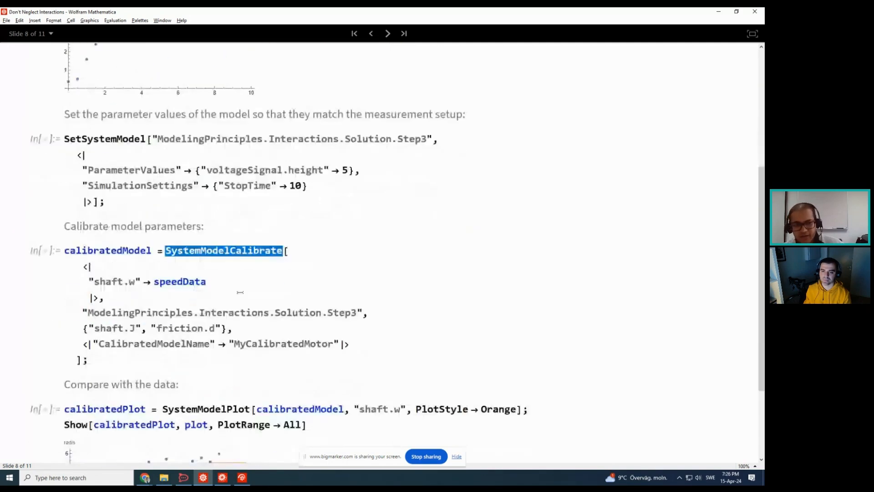
pyautogui.scroll(-1, 225, 299)
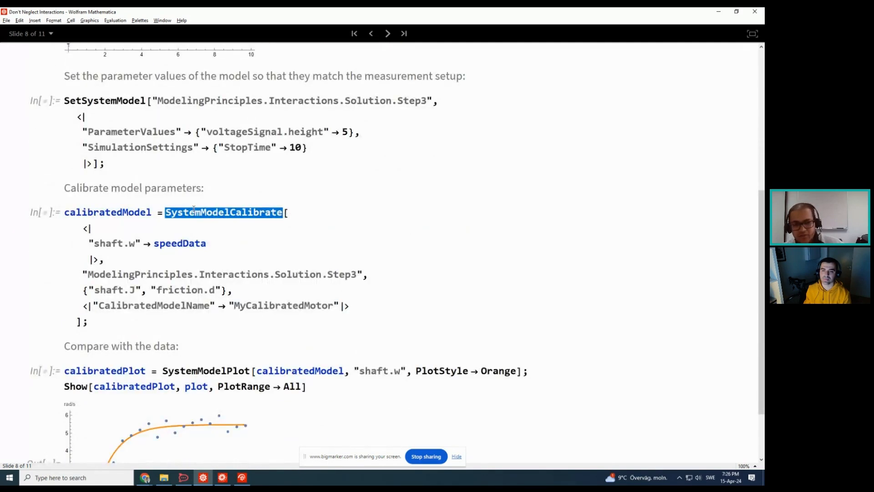
pyautogui.click(171, 247)
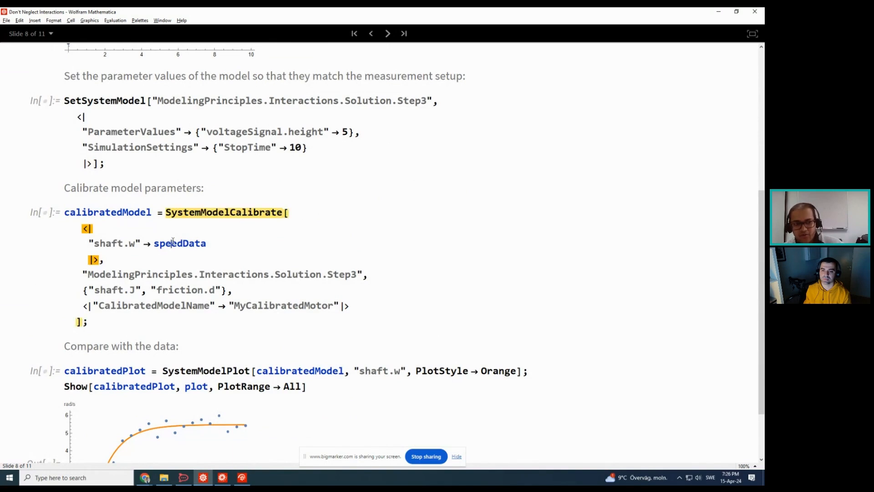
pyautogui.doubleClick(171, 248)
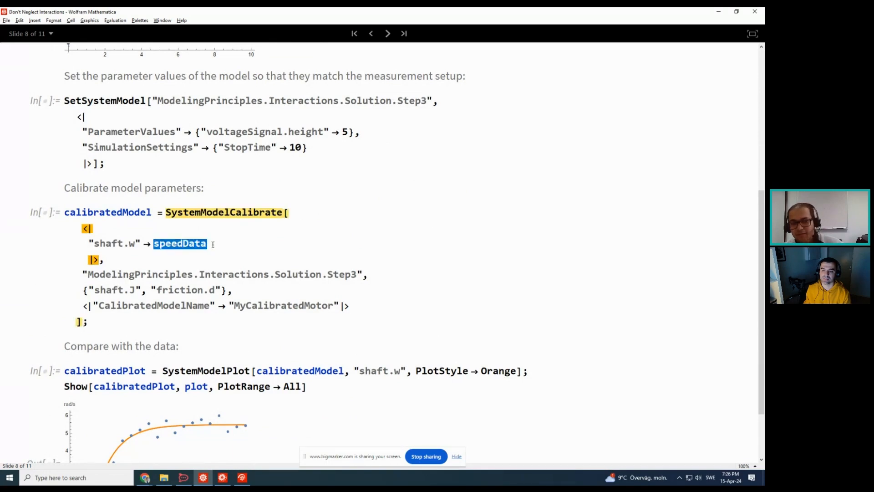
pyautogui.moveTo(213, 245); pyautogui.dragTo(155, 246)
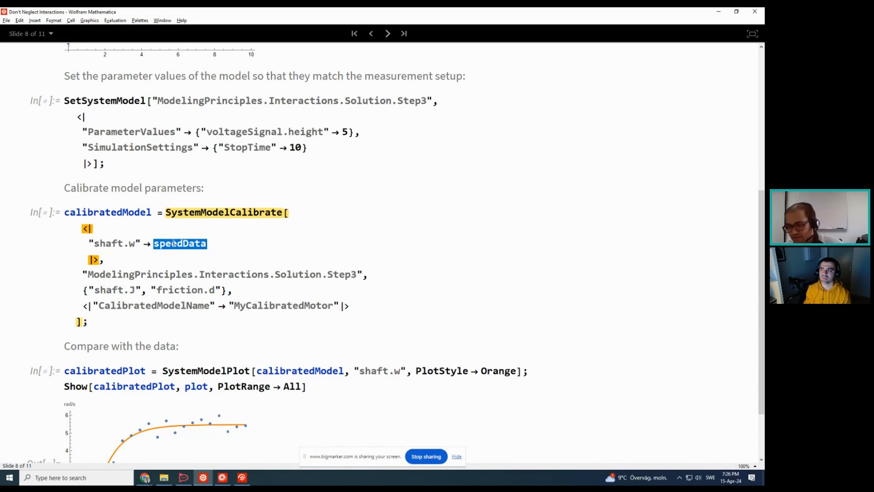
pyautogui.moveTo(89, 244); pyautogui.dragTo(139, 244)
pyautogui.click(138, 246)
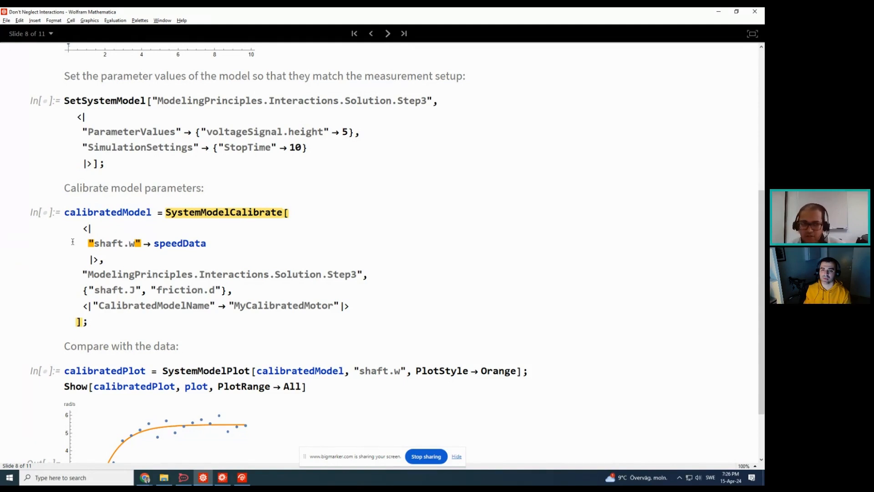
pyautogui.moveTo(86, 243); pyautogui.dragTo(208, 244)
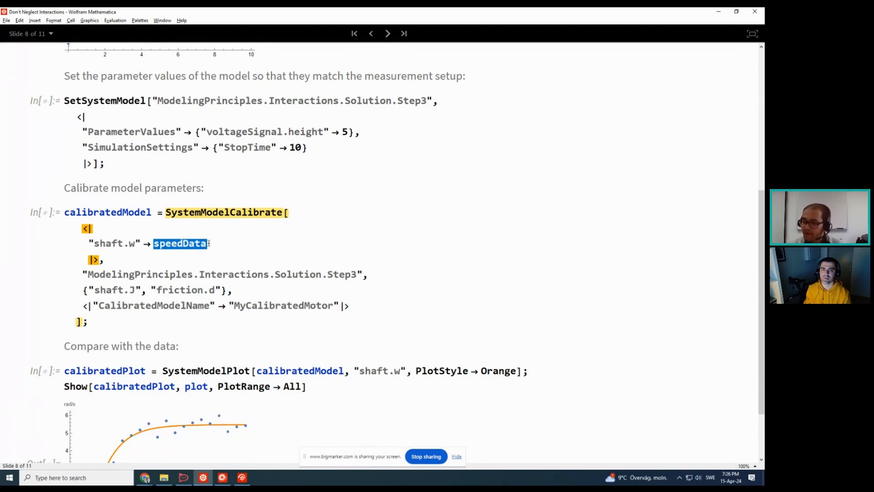
pyautogui.moveTo(110, 260); pyautogui.dragTo(77, 227)
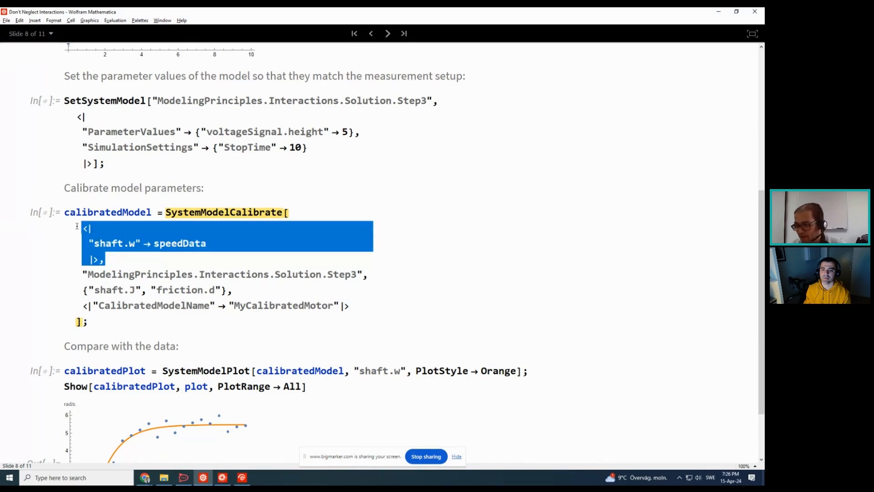
# Highlight the calibration parameters "shaft.J" and "friction.d" in the SystemModelCalibrate call and view the comparison plot with the data
pyautogui.click(143, 297)
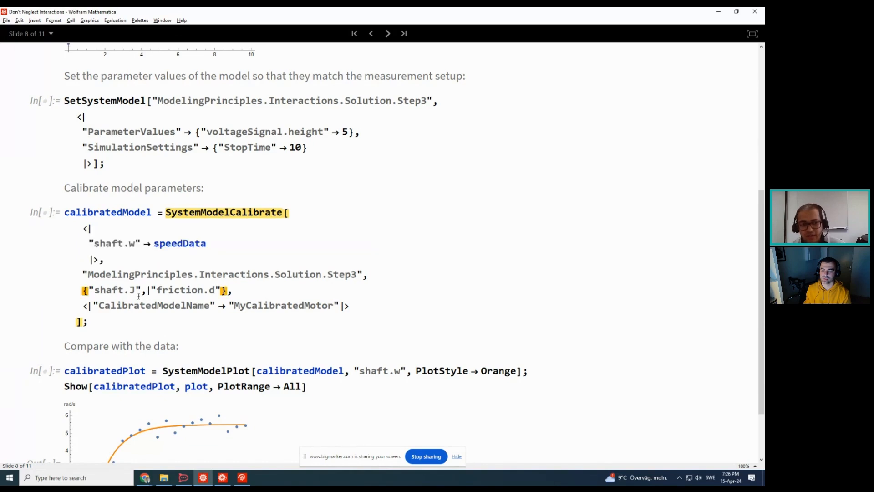
pyautogui.moveTo(81, 290); pyautogui.dragTo(225, 290)
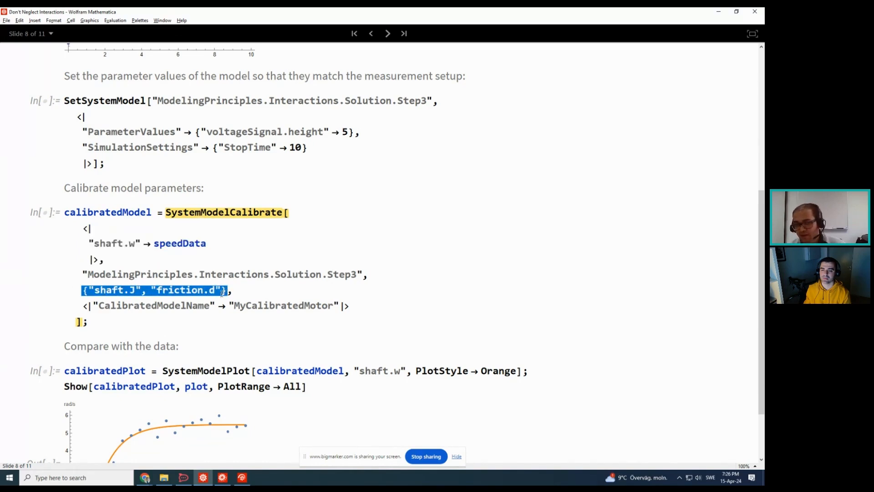
pyautogui.click(222, 290)
pyautogui.moveTo(136, 287); pyautogui.dragTo(97, 289)
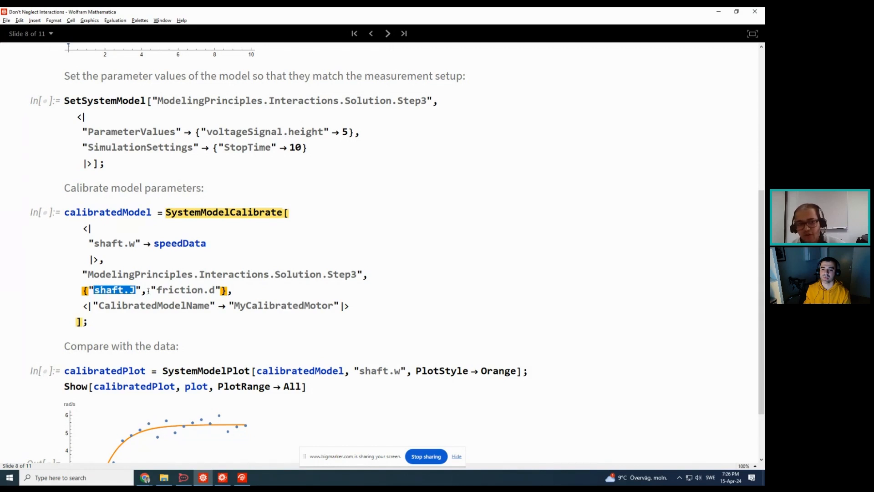
pyautogui.moveTo(156, 290); pyautogui.dragTo(213, 286)
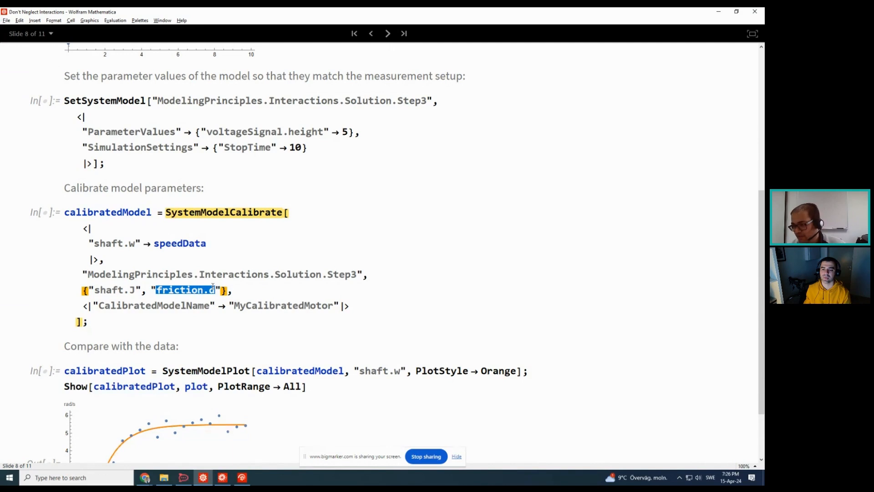
pyautogui.scroll(-3, 213, 286)
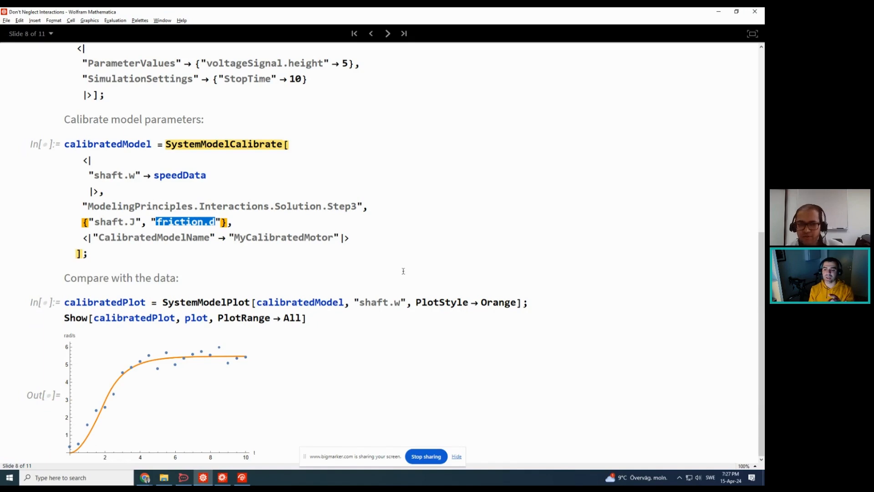
# Uniconize the collapsed speedData list at the start of the calibration slide to show its full measurement values
pyautogui.scroll(5, 323, 131)
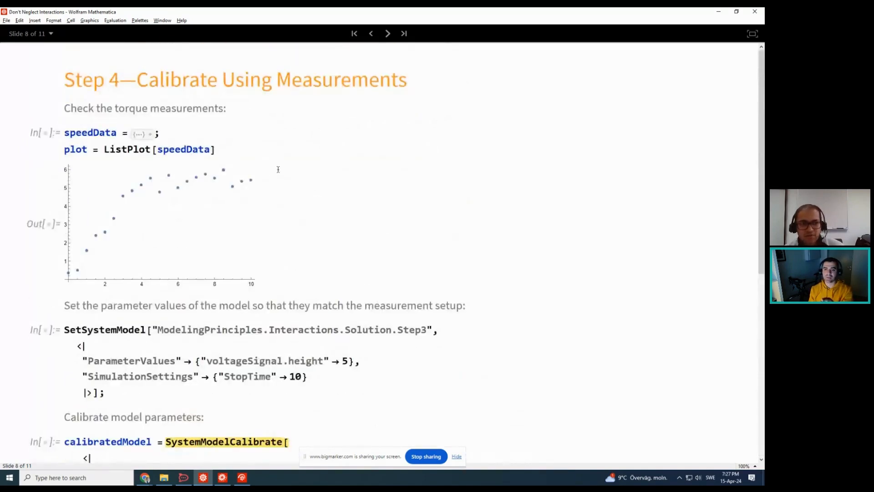
pyautogui.click(151, 134)
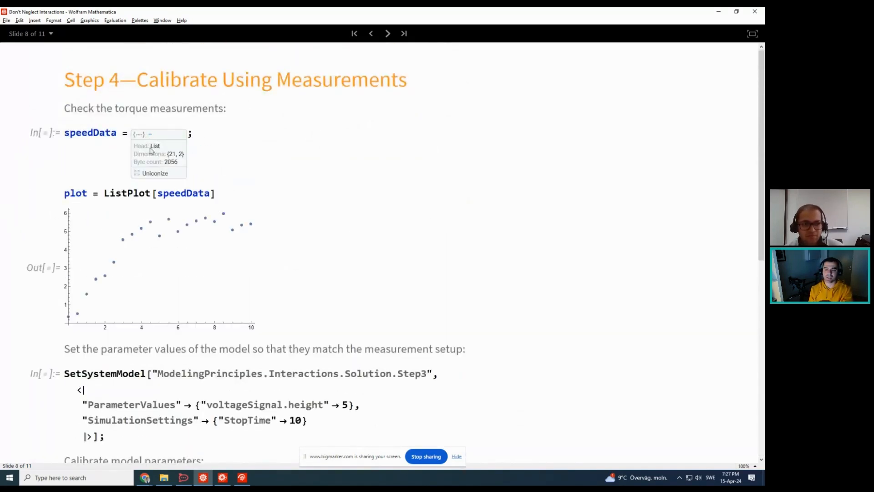
pyautogui.click(152, 174)
pyautogui.click(273, 242)
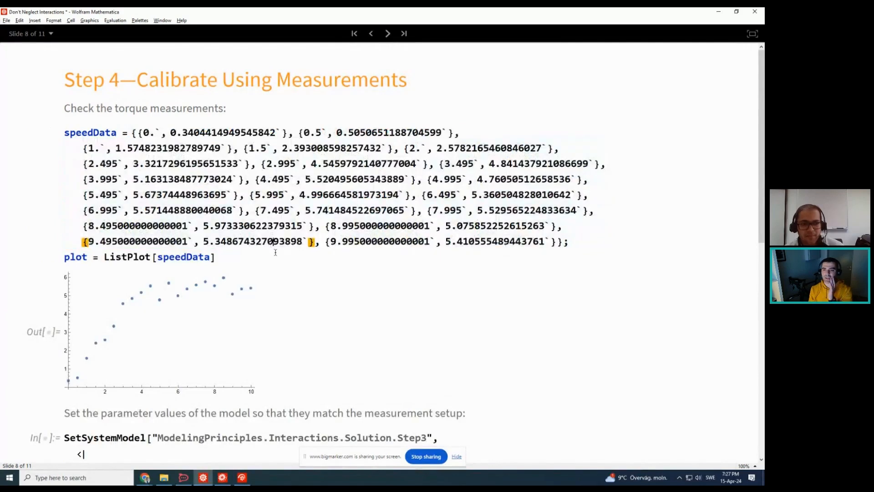
# Examine the first data pair in the speedData list, highlighting the whole pair and its time value
pyautogui.click(142, 120)
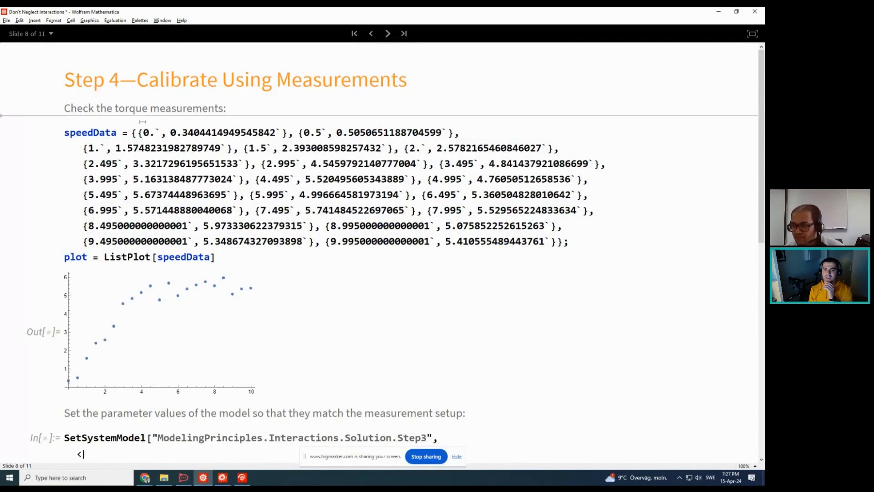
pyautogui.moveTo(137, 132); pyautogui.dragTo(285, 135)
pyautogui.doubleClick(145, 133)
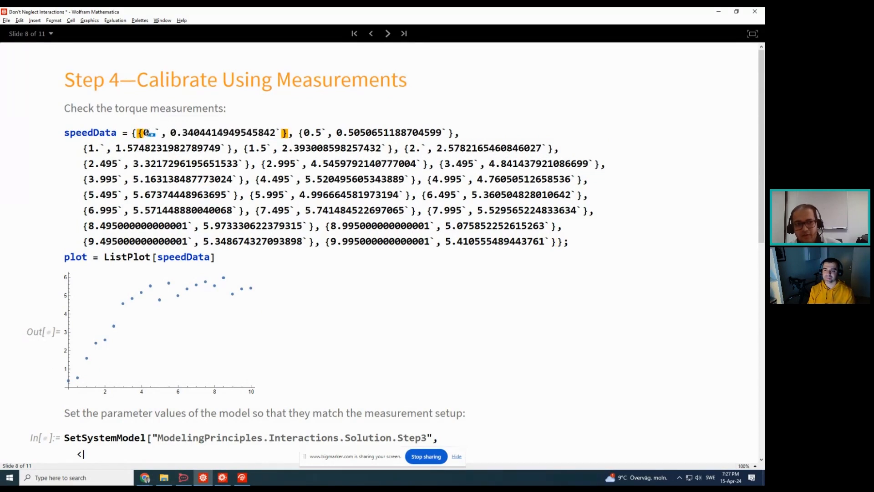